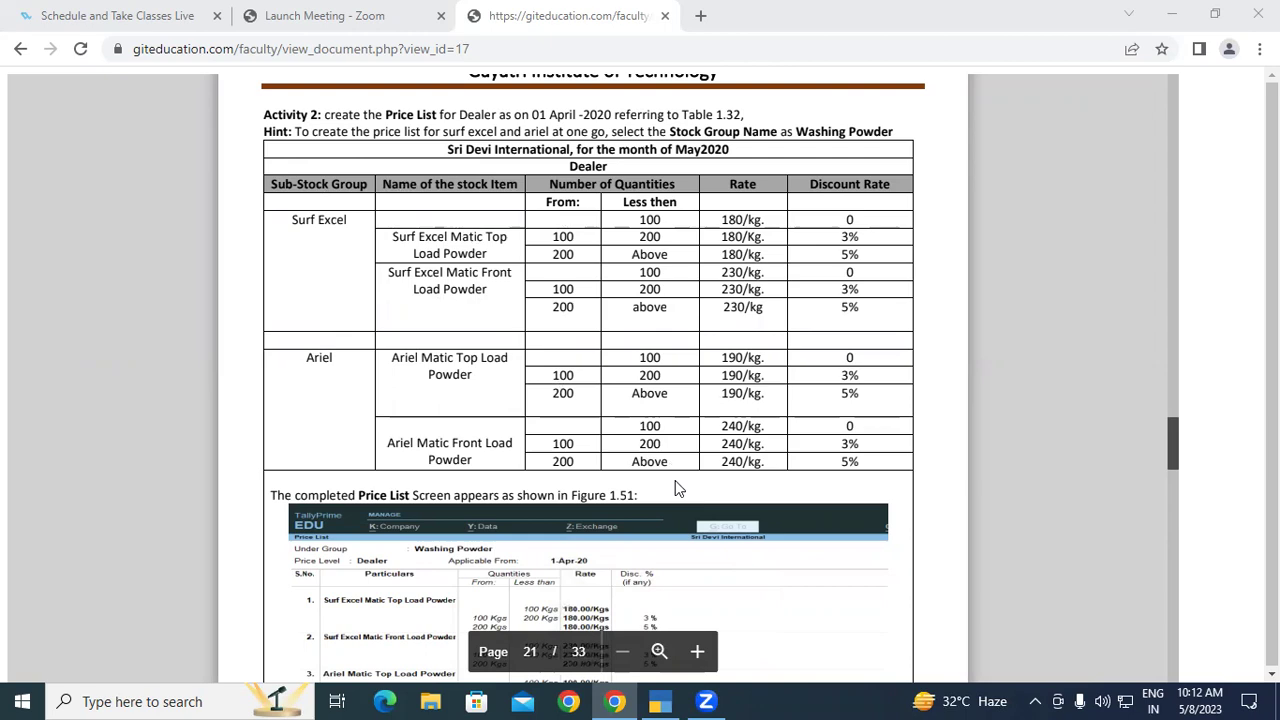
Create a Dealer-level stock group price list for Washing Powder, applicable from 2-May-23.
click(676, 700)
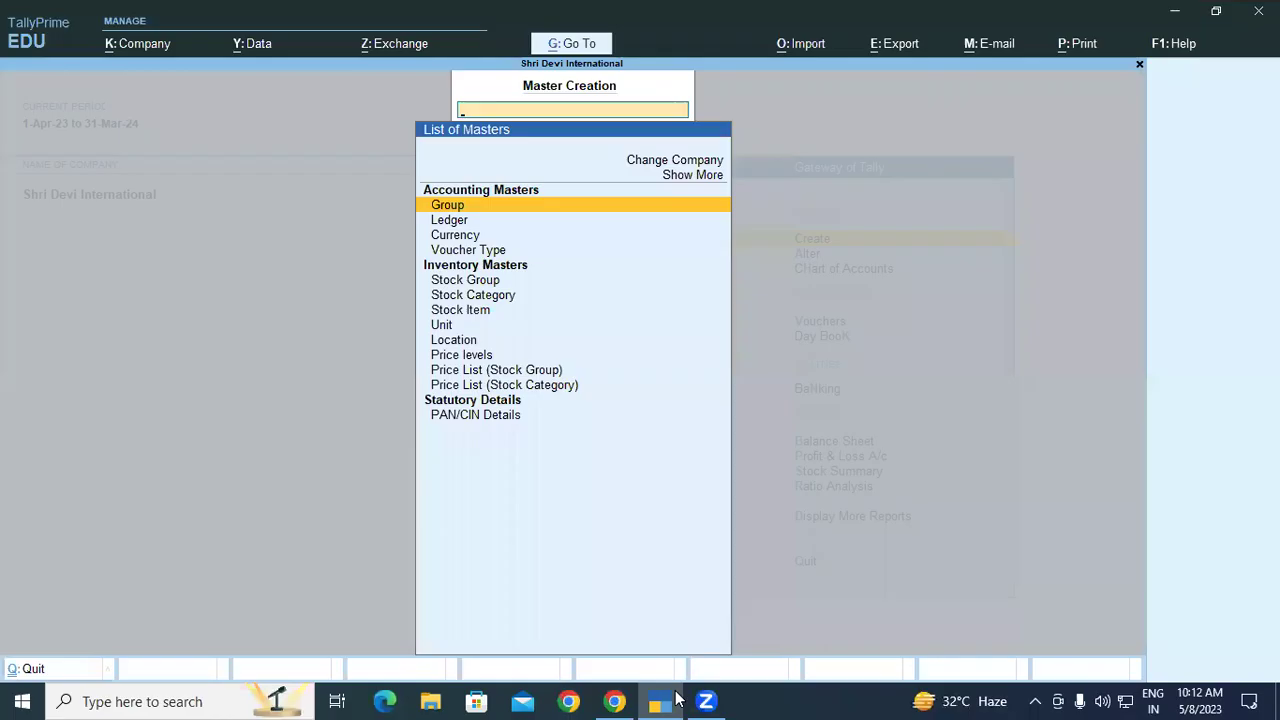
key(Escape)
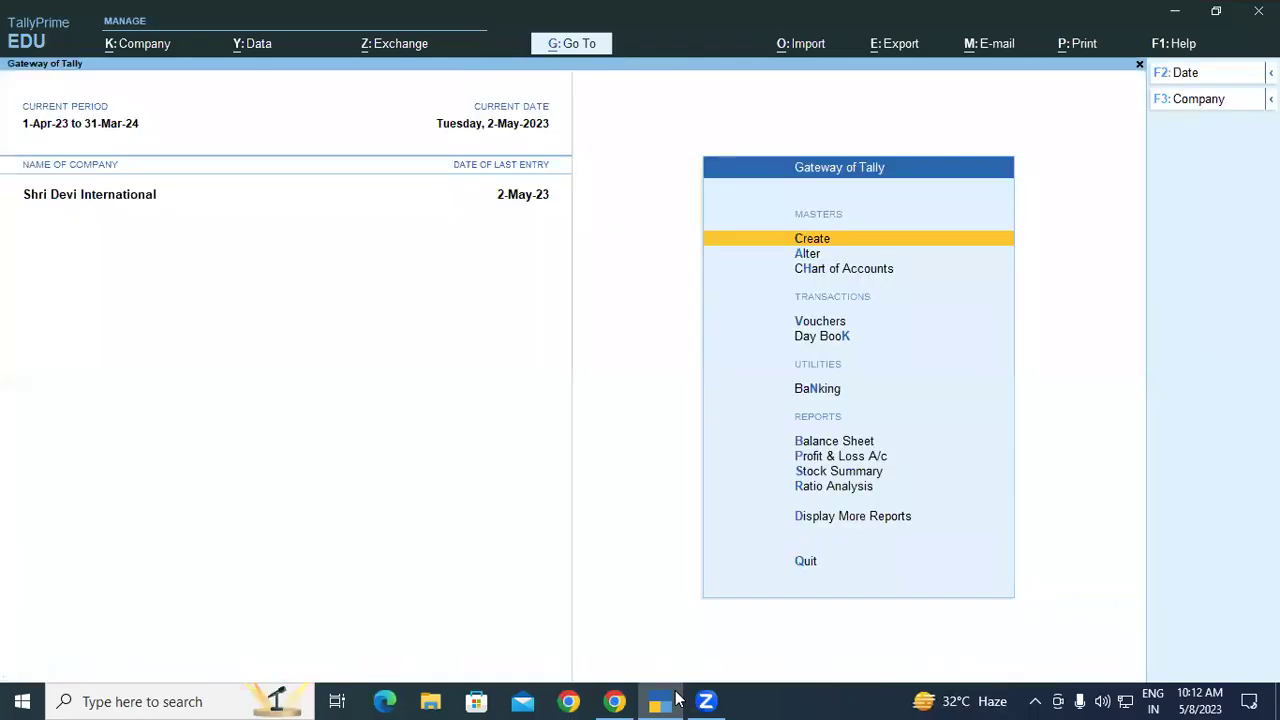
key(Return)
key(Down)
key(Down)
key(Down)
key(Down)
key(Down)
key(Down)
key(Down)
key(Down)
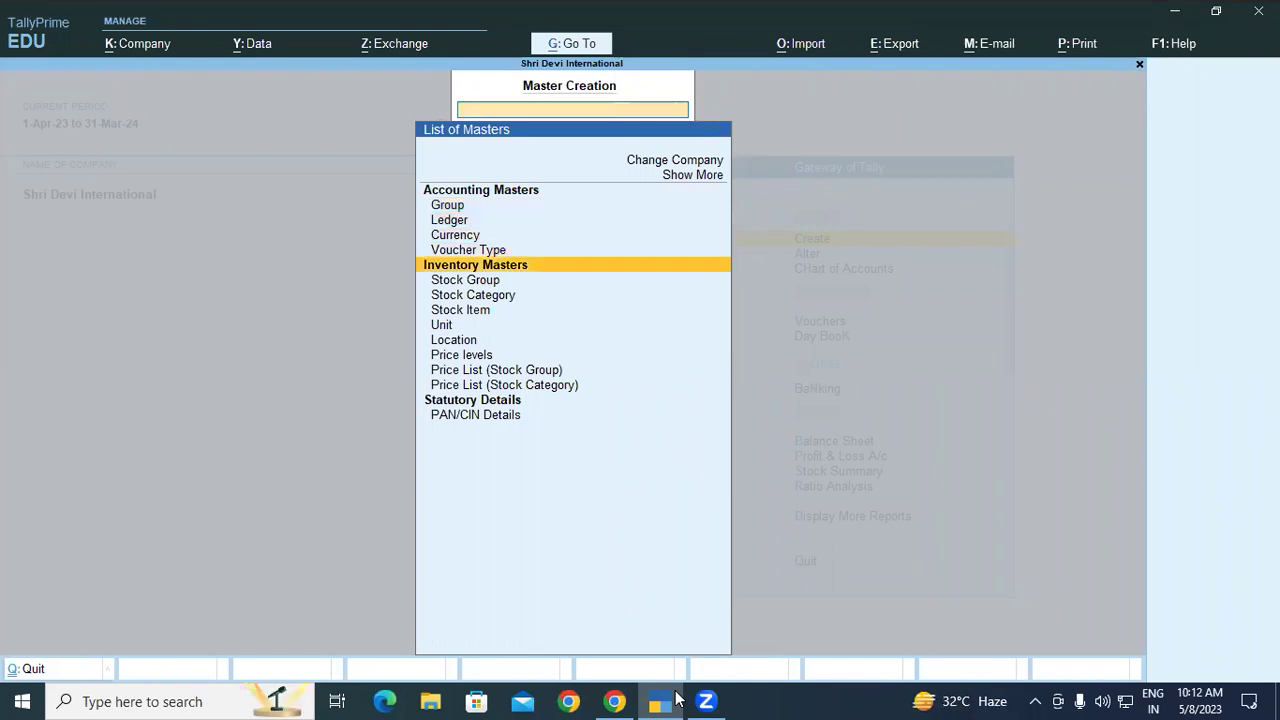
key(Down)
key(Down)
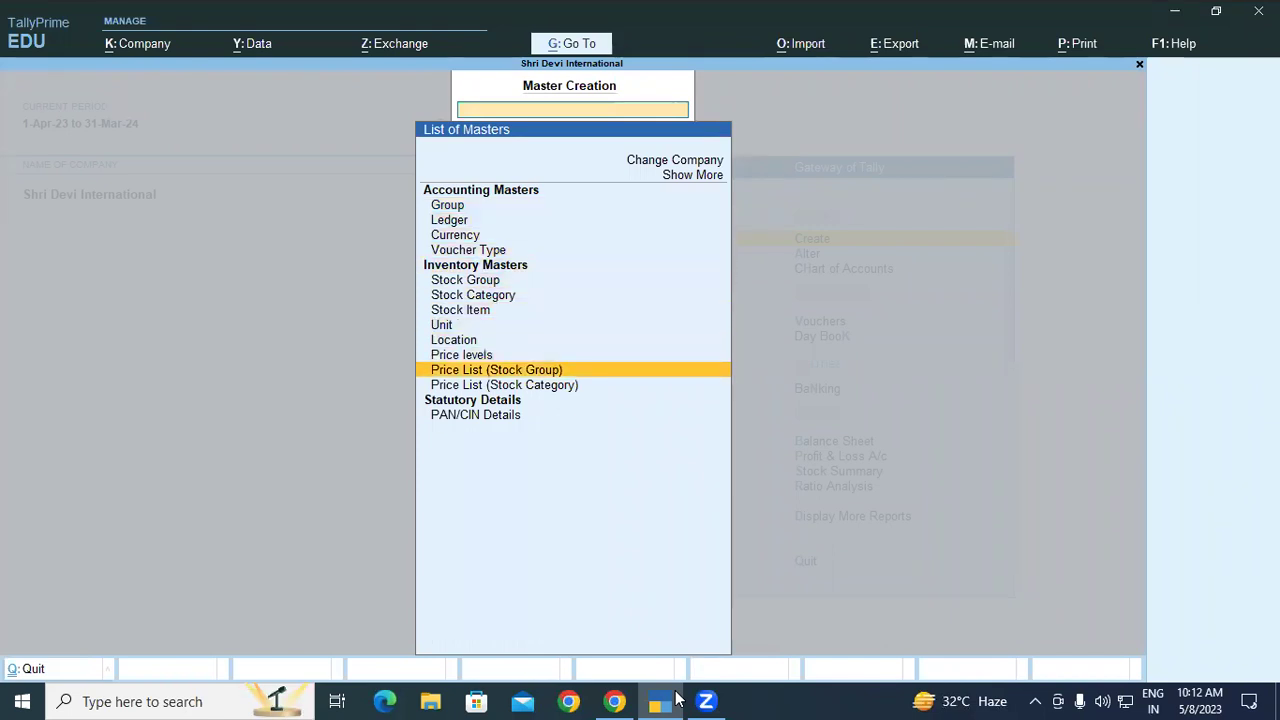
key(Return)
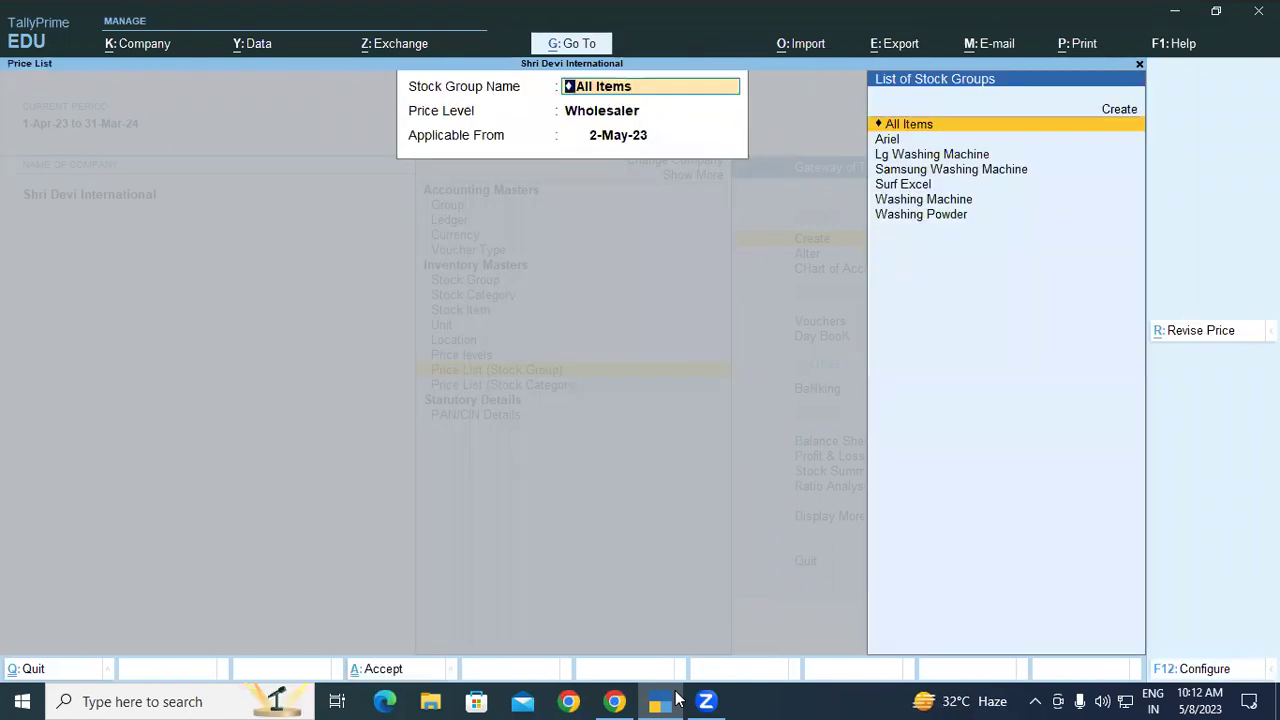
key(Down)
key(Down)
key(Down)
key(Down)
key(Down)
key(Down)
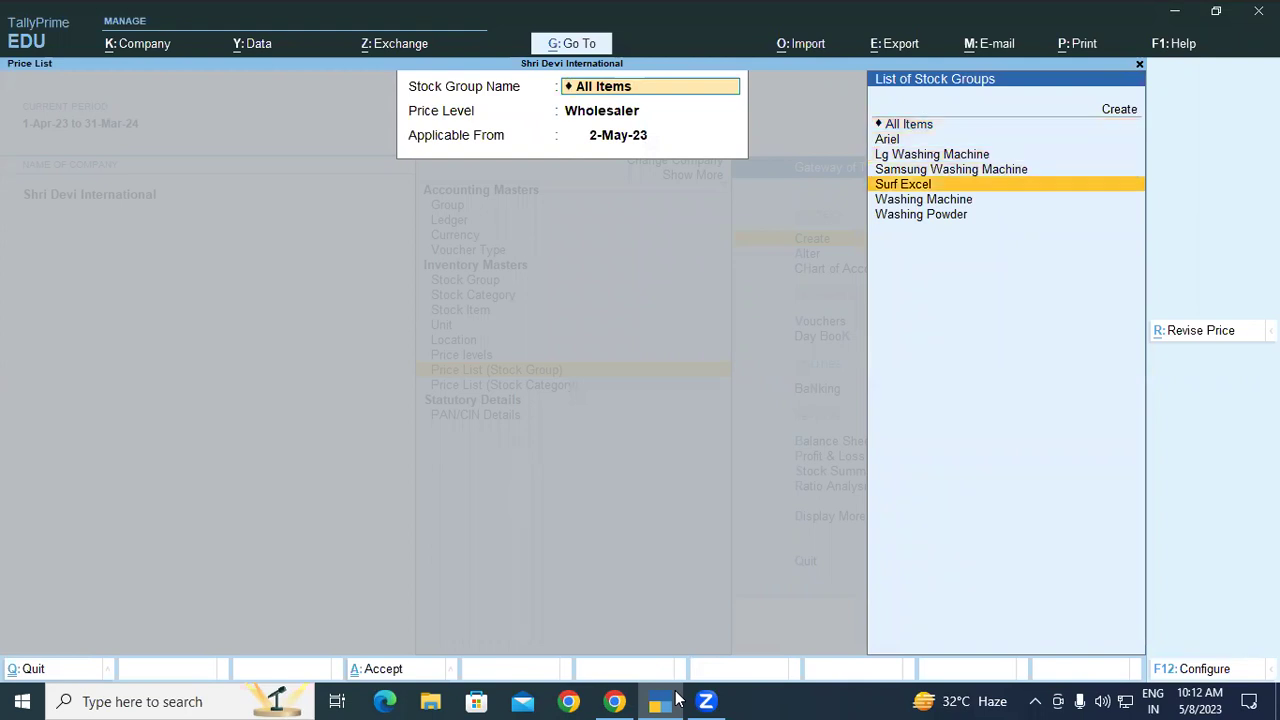
key(Return)
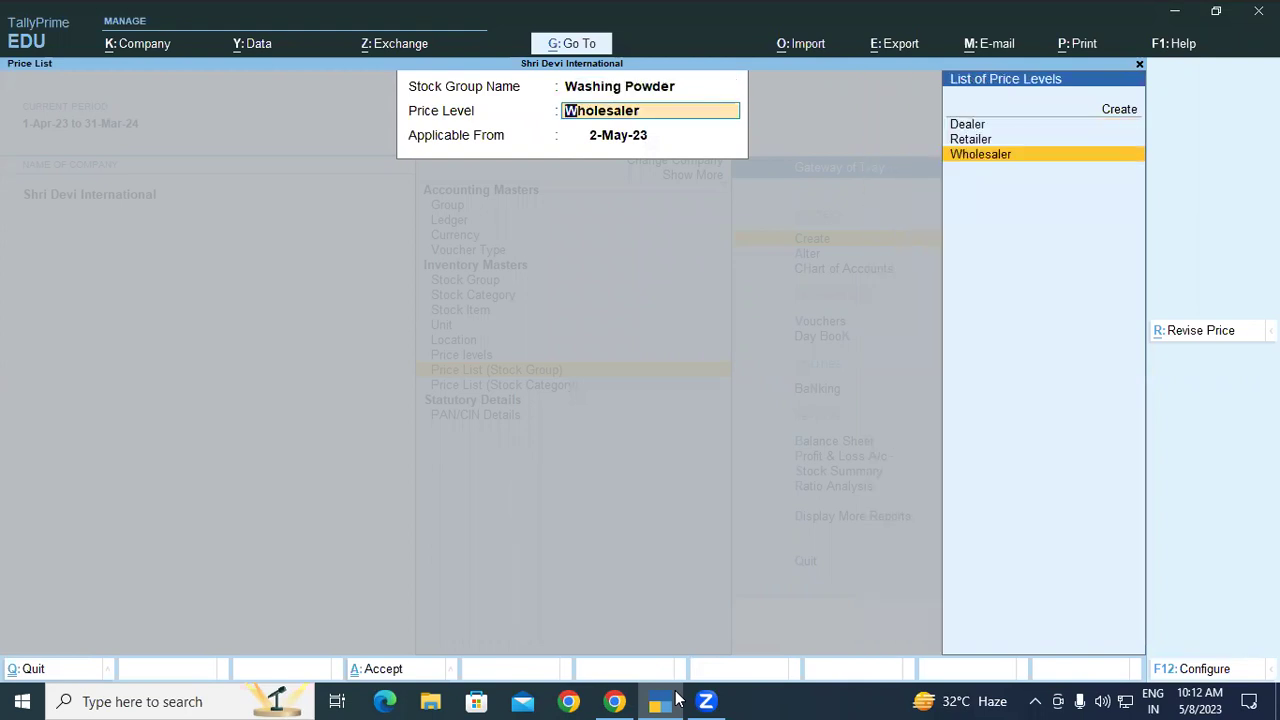
key(Up)
key(Up)
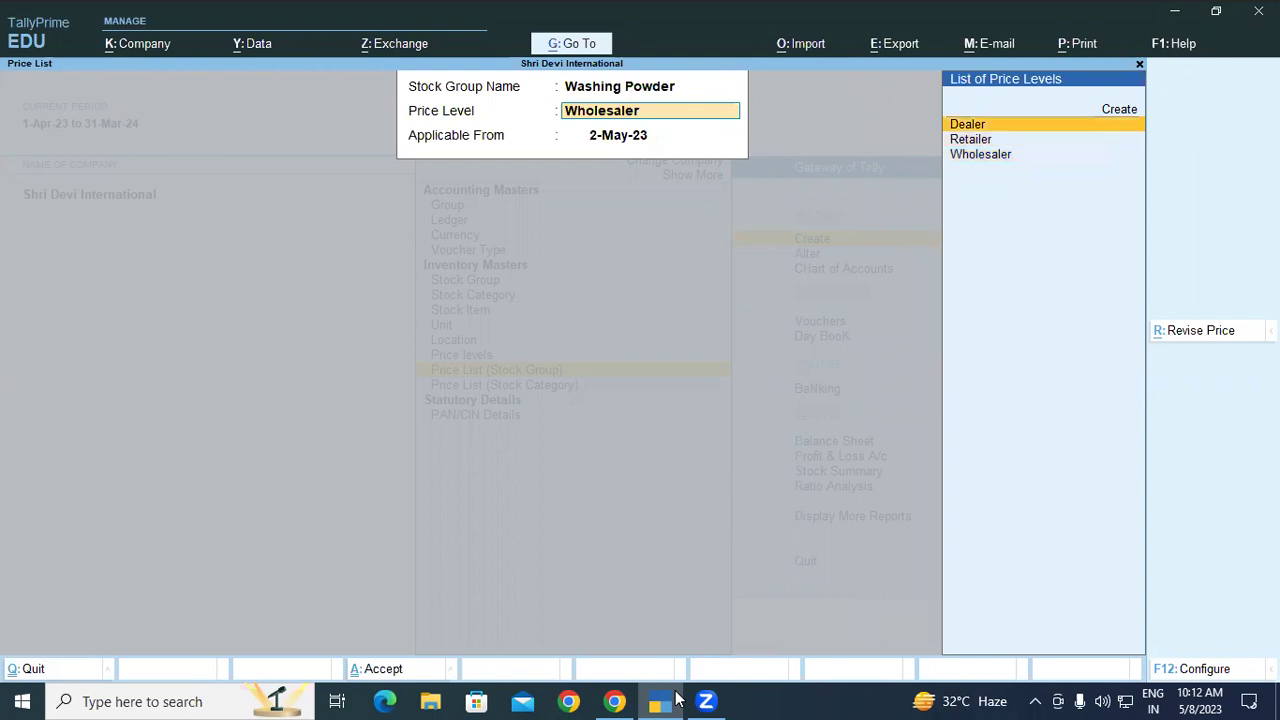
key(Return)
key(Return)
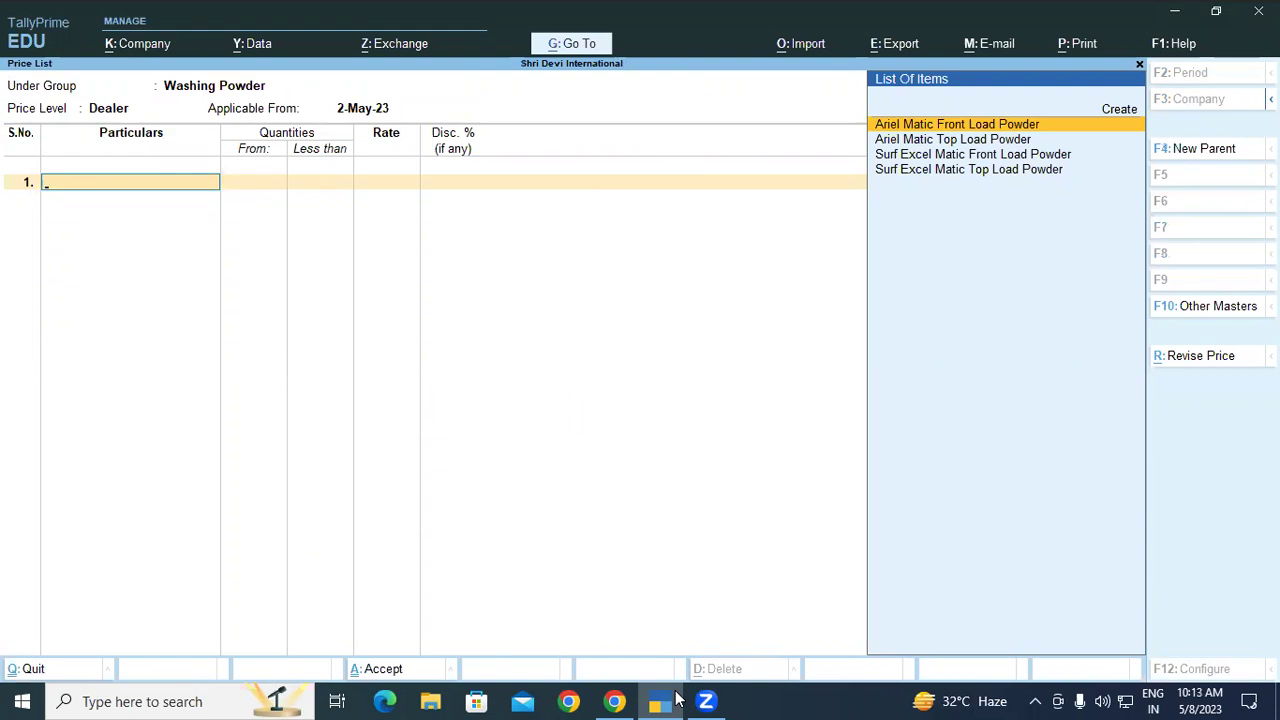
Add Surf Excel Matic Top Load Powder with a first slab of under 100 kgs at 180, 0% discount.
click(626, 700)
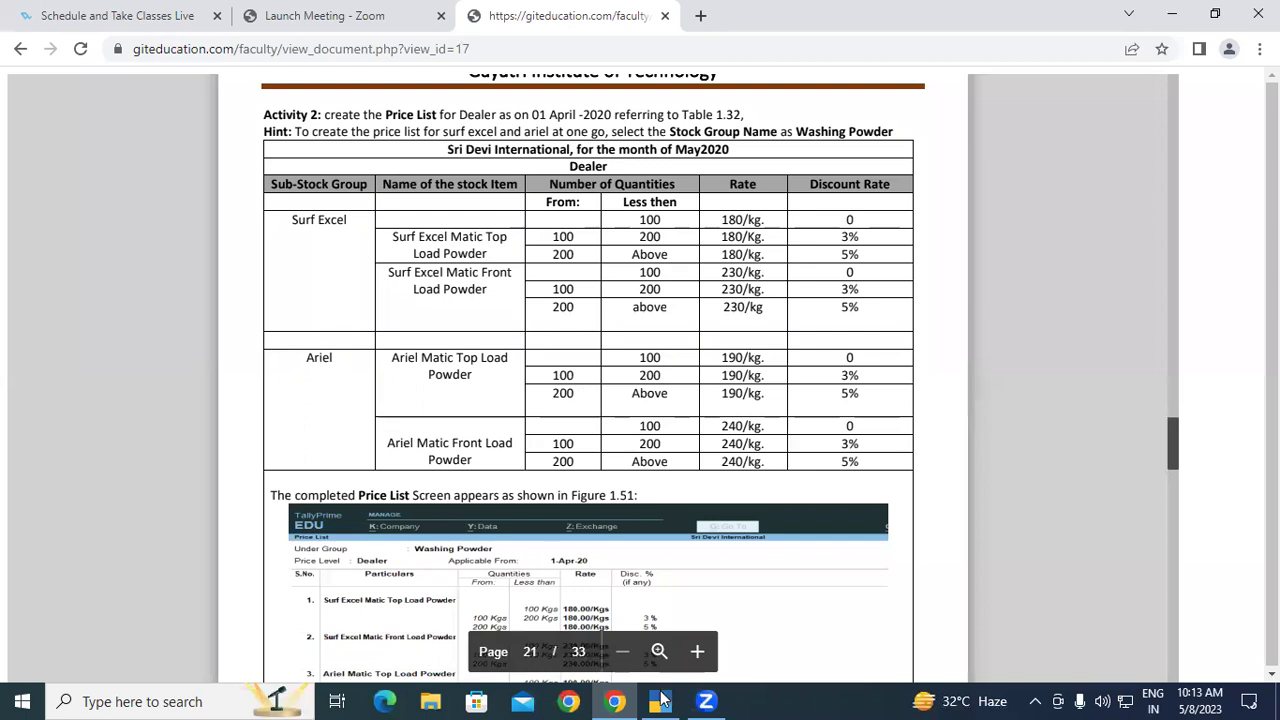
click(661, 700)
key(Down)
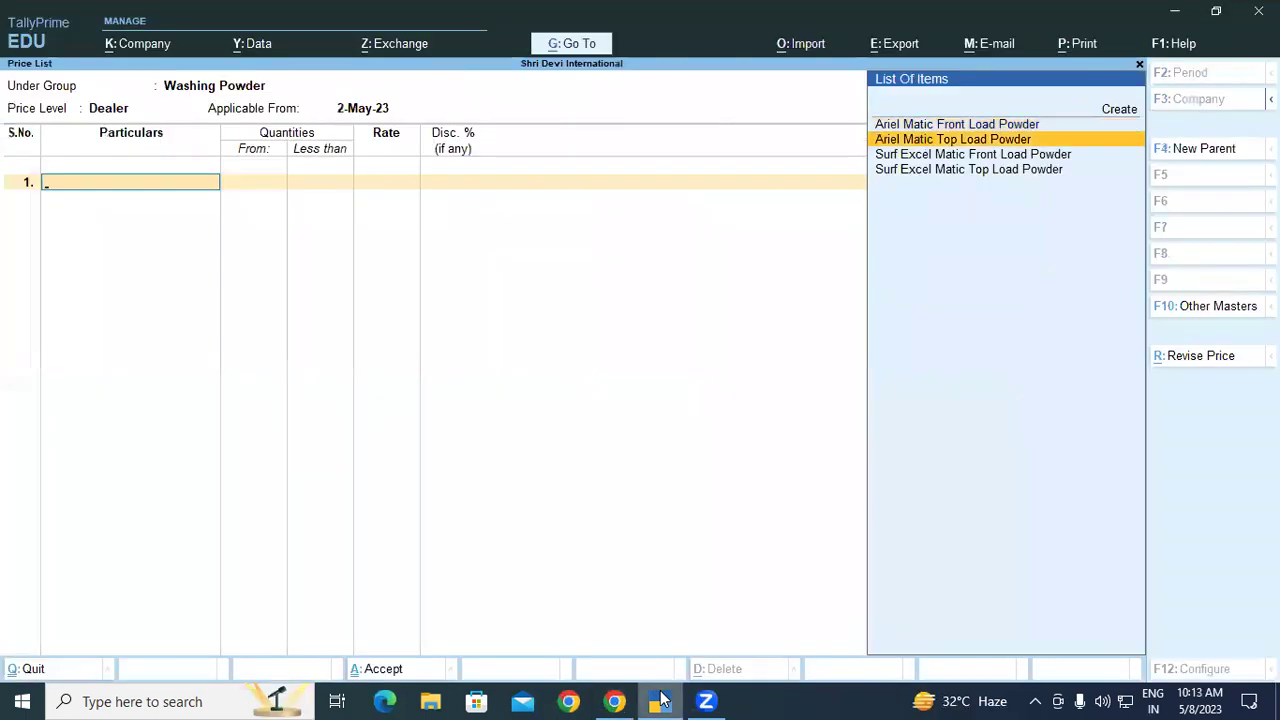
key(Down)
key(Down)
key(Return)
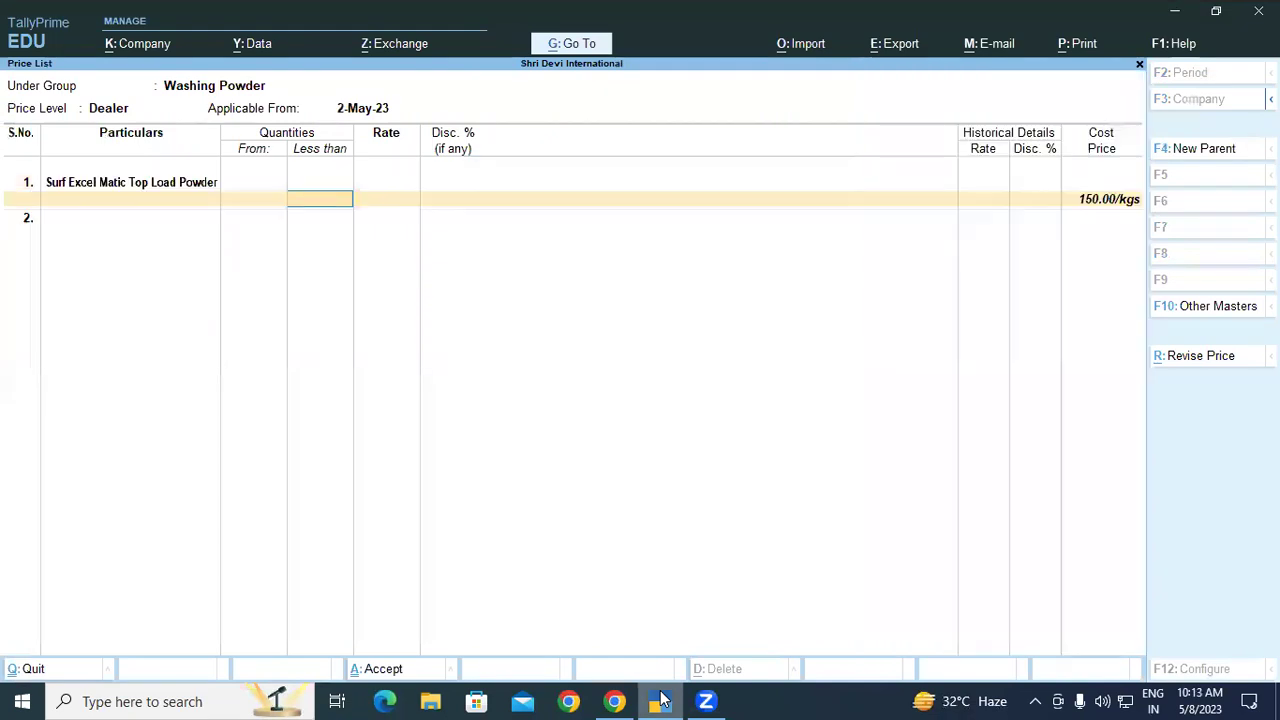
text(100)
key(Return)
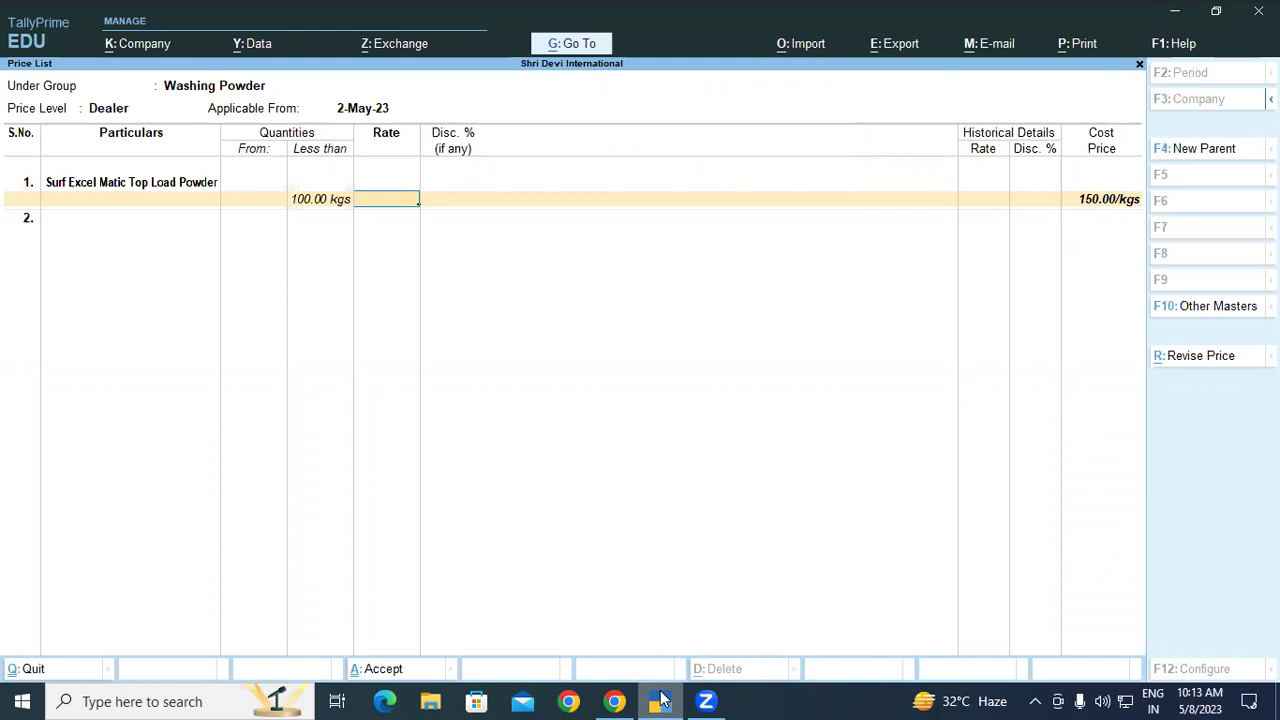
click(614, 701)
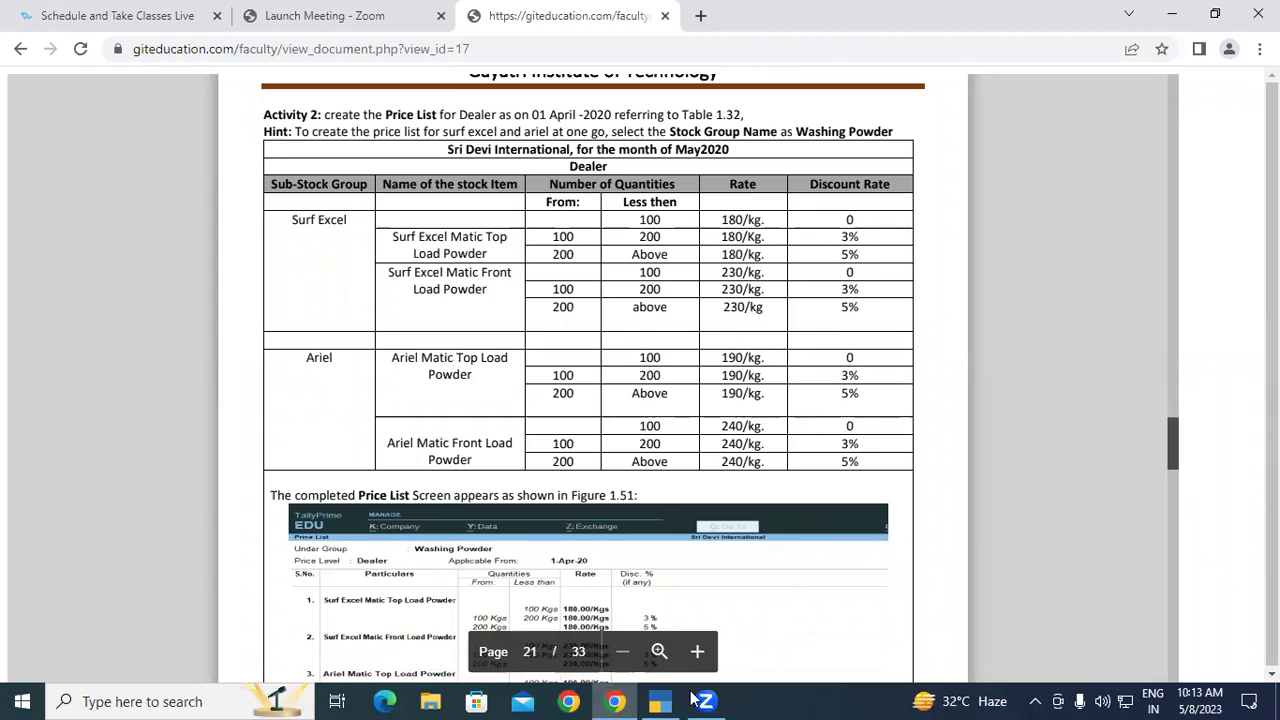
click(662, 700)
text(180)
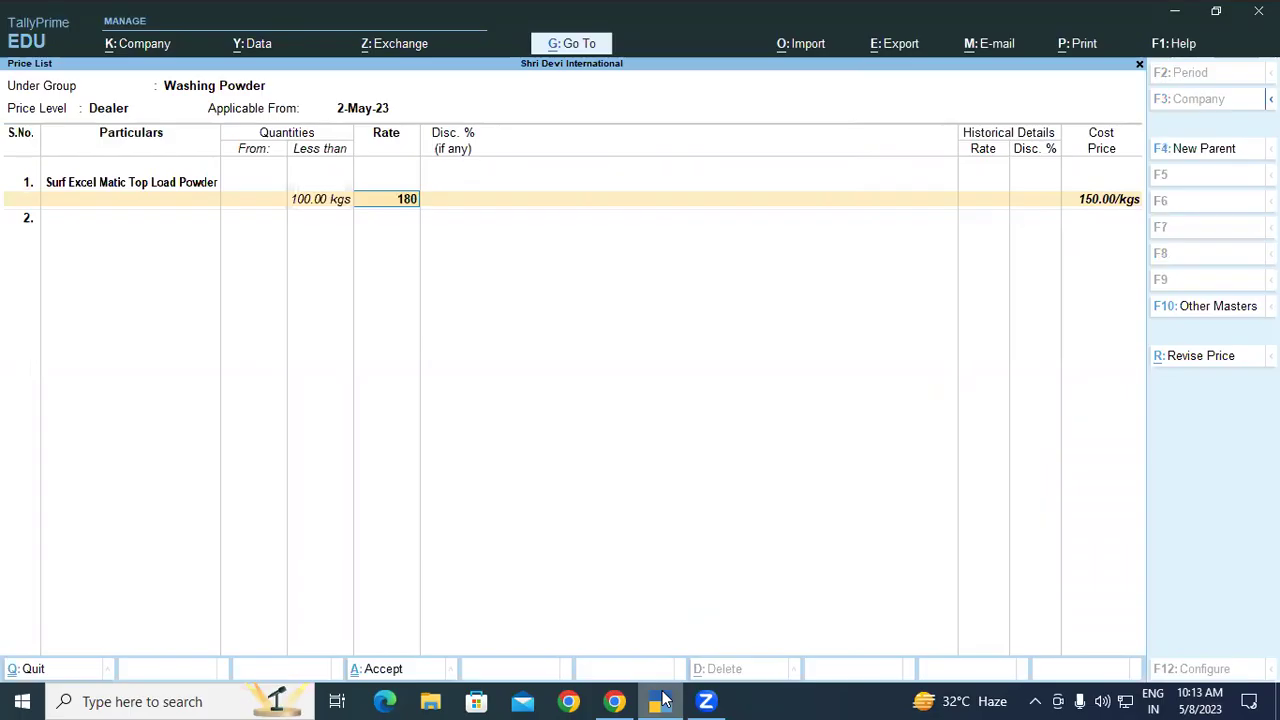
key(Return)
text(0)
key(Return)
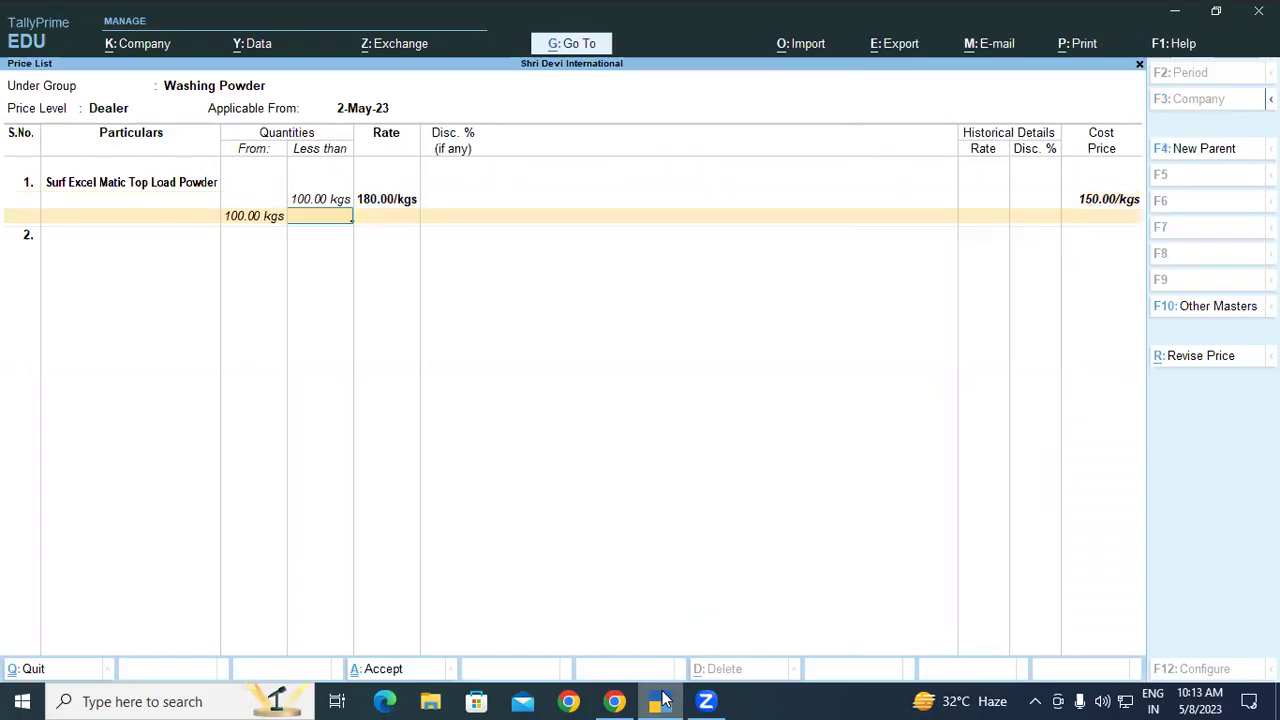
Add the 100–200 kgs slab at 180 with 3% and the 200+ kgs slab at 180 with 5%.
text(200)
key(Return)
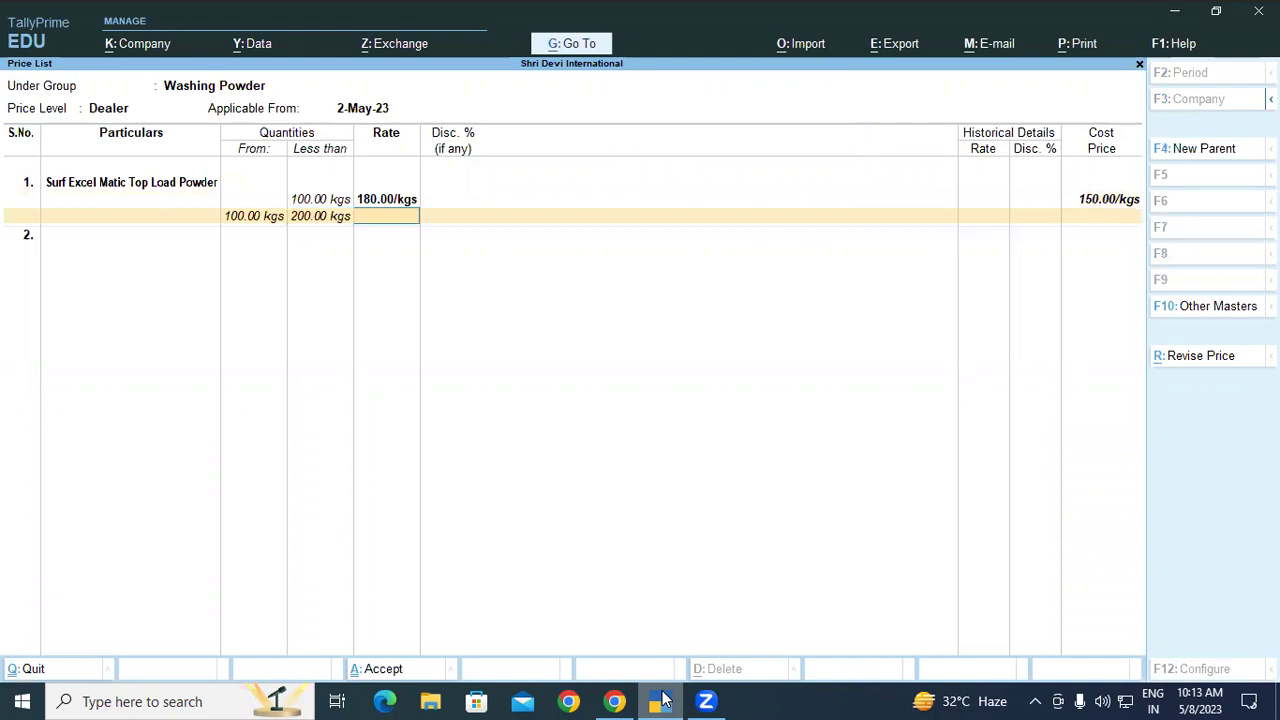
text(180)
key(Return)
text(3)
key(Return)
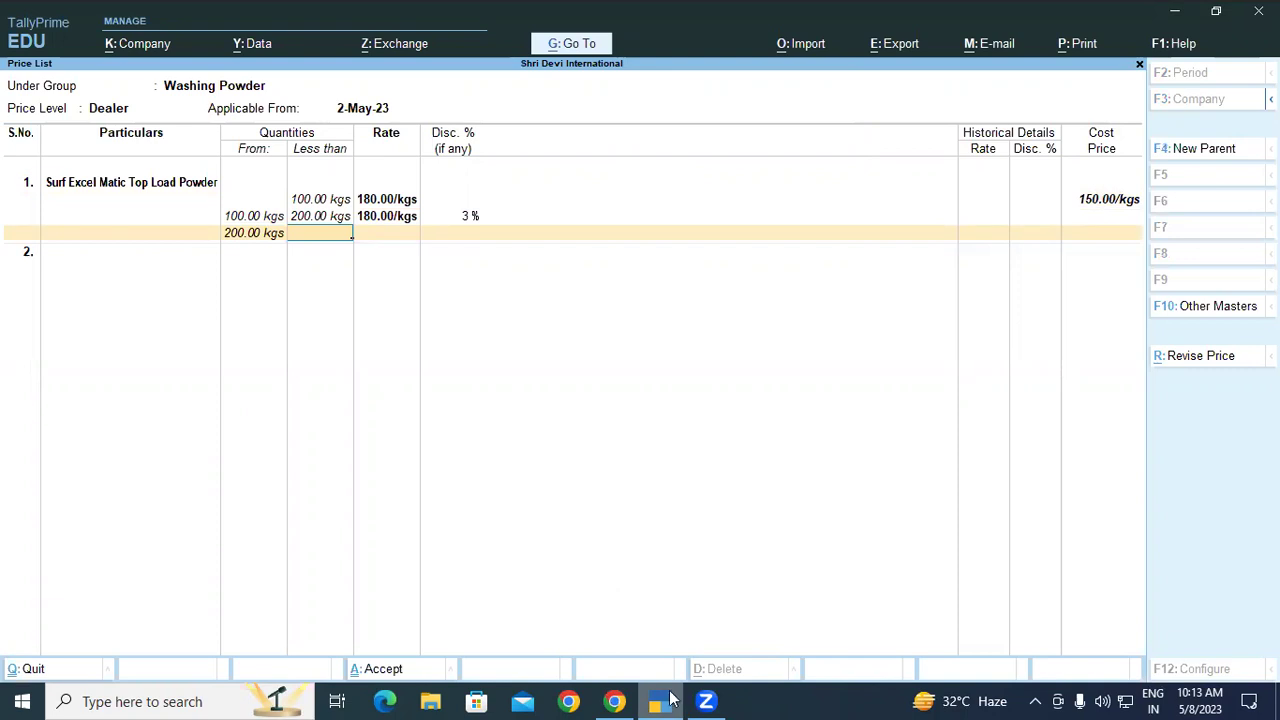
key(Return)
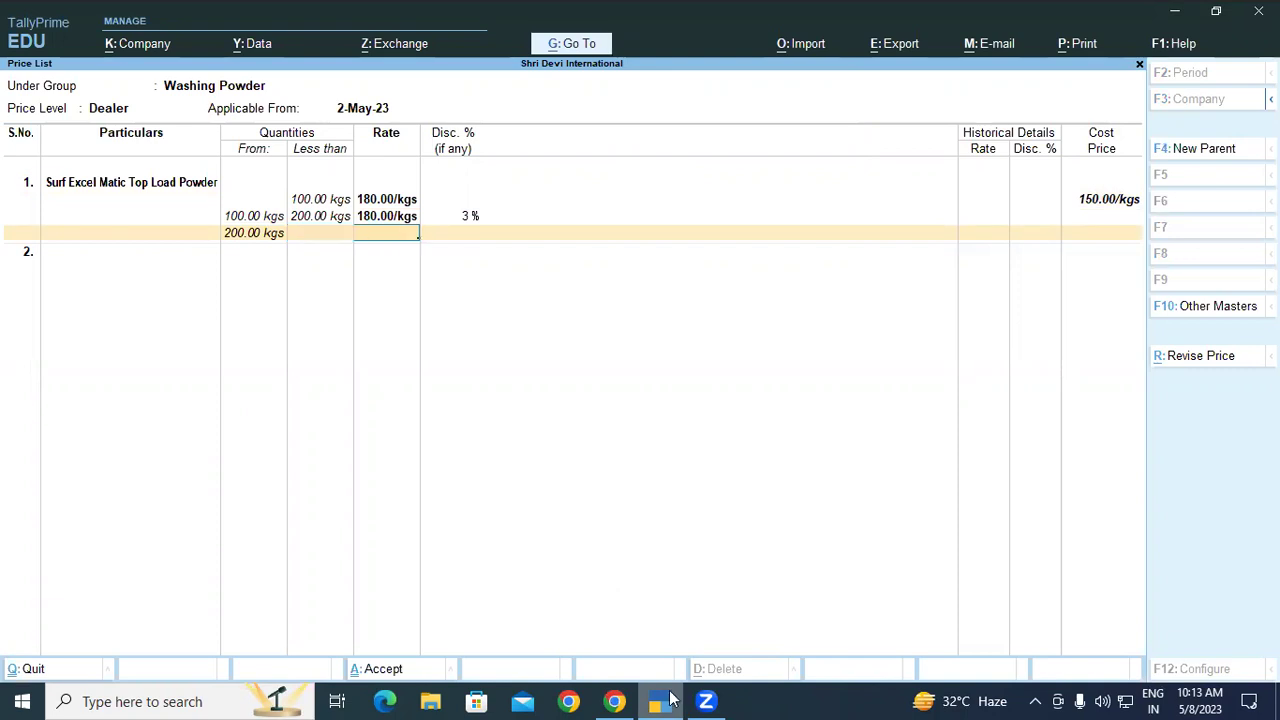
text(180)
key(Return)
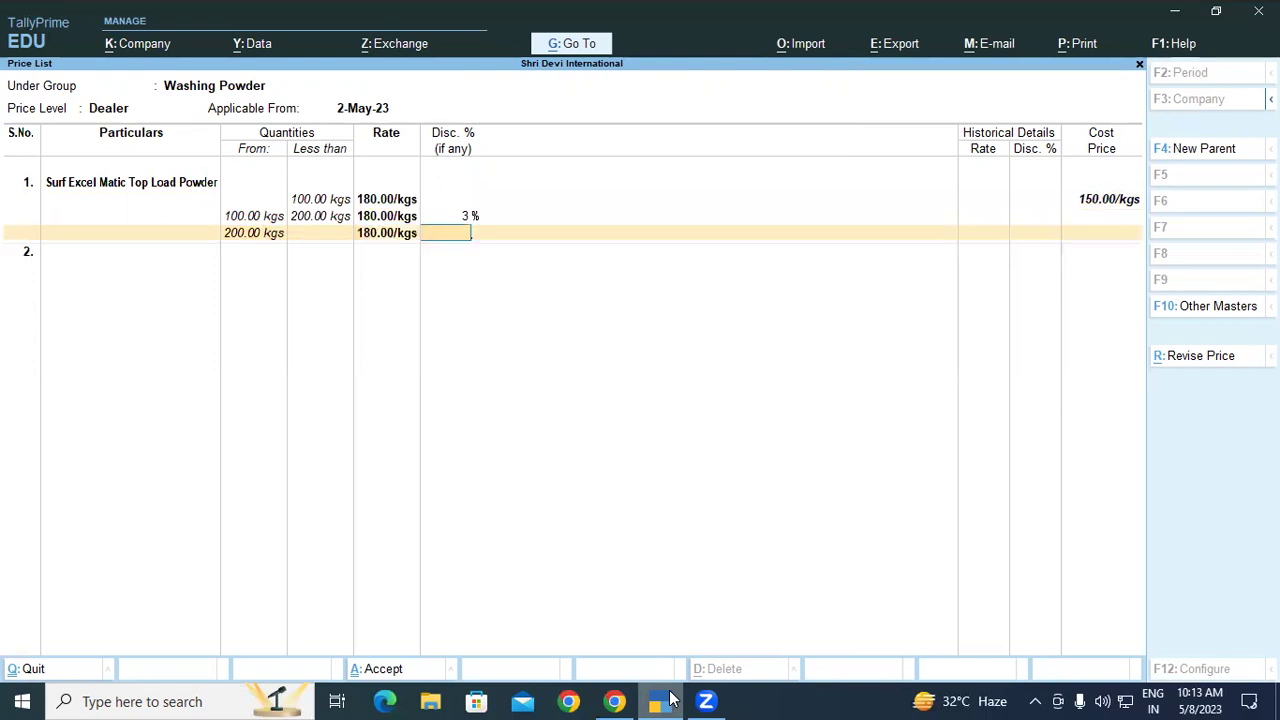
text(5)
key(Return)
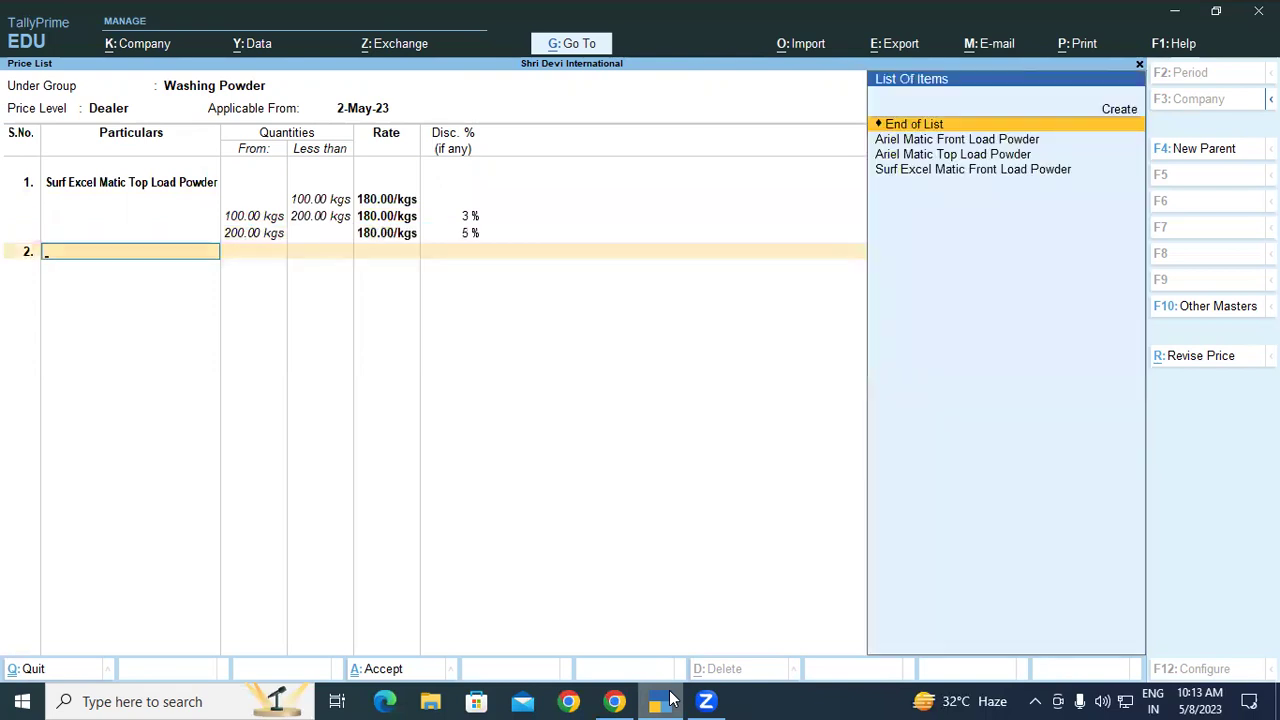
Add Surf Excel Matic Front Load Powder in row 2 with a first slab of under 100 kgs at 230, 0% discount.
click(614, 701)
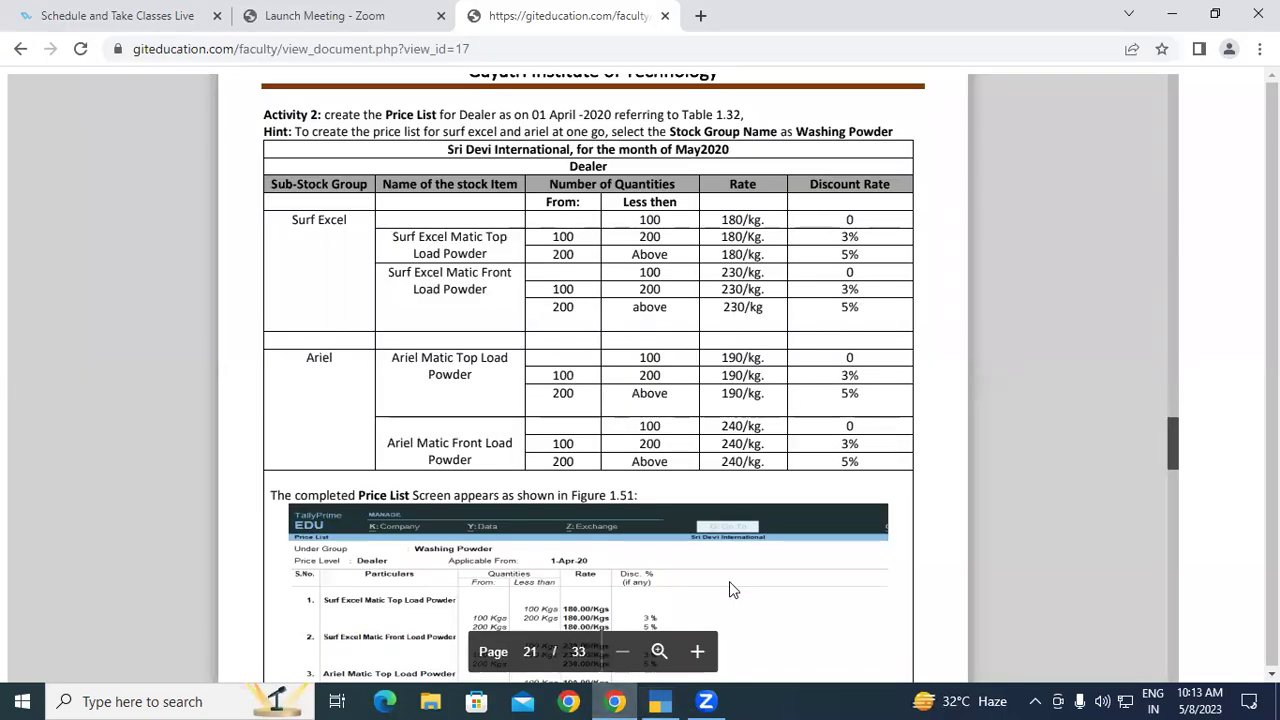
click(660, 701)
key(Down)
key(Down)
key(Return)
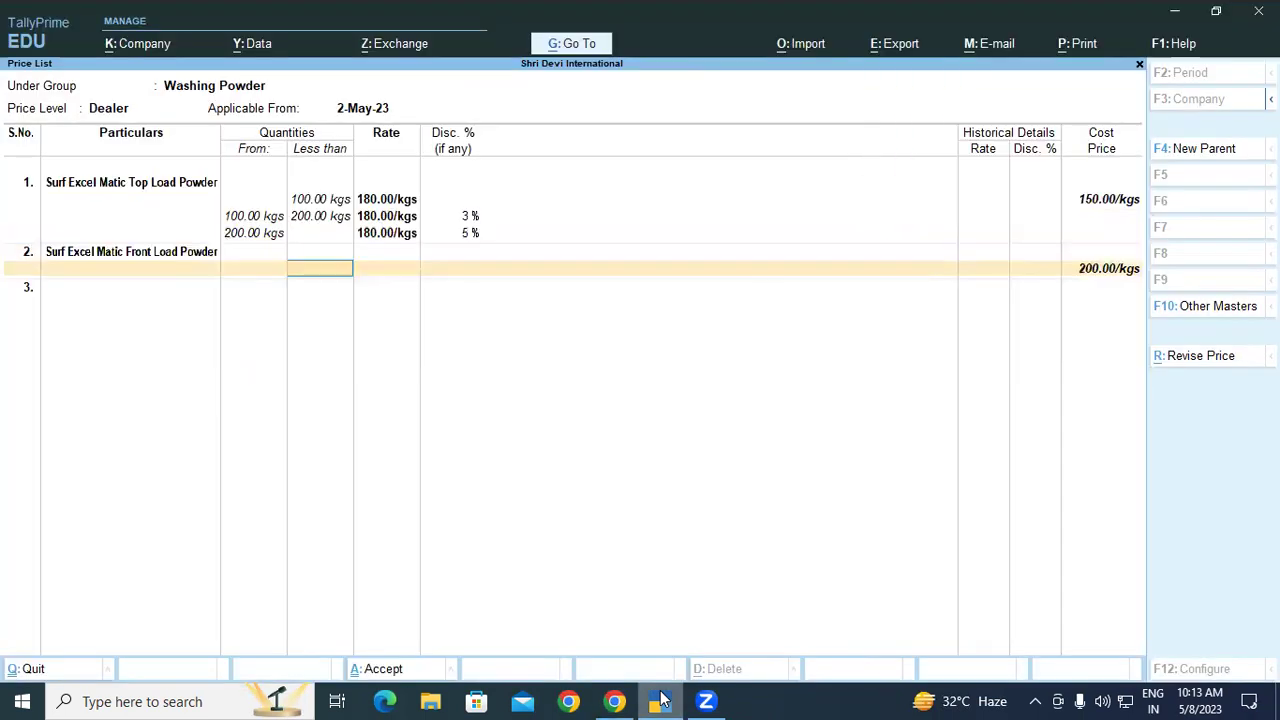
text(100)
key(Return)
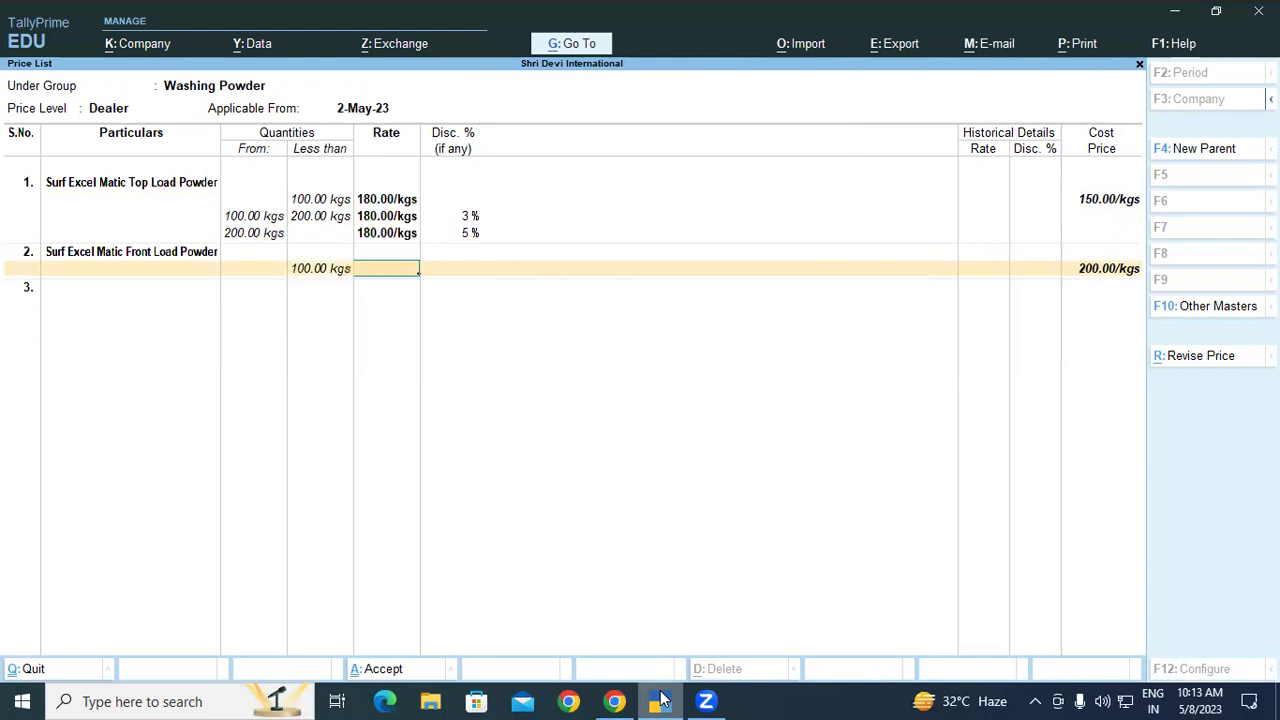
click(614, 701)
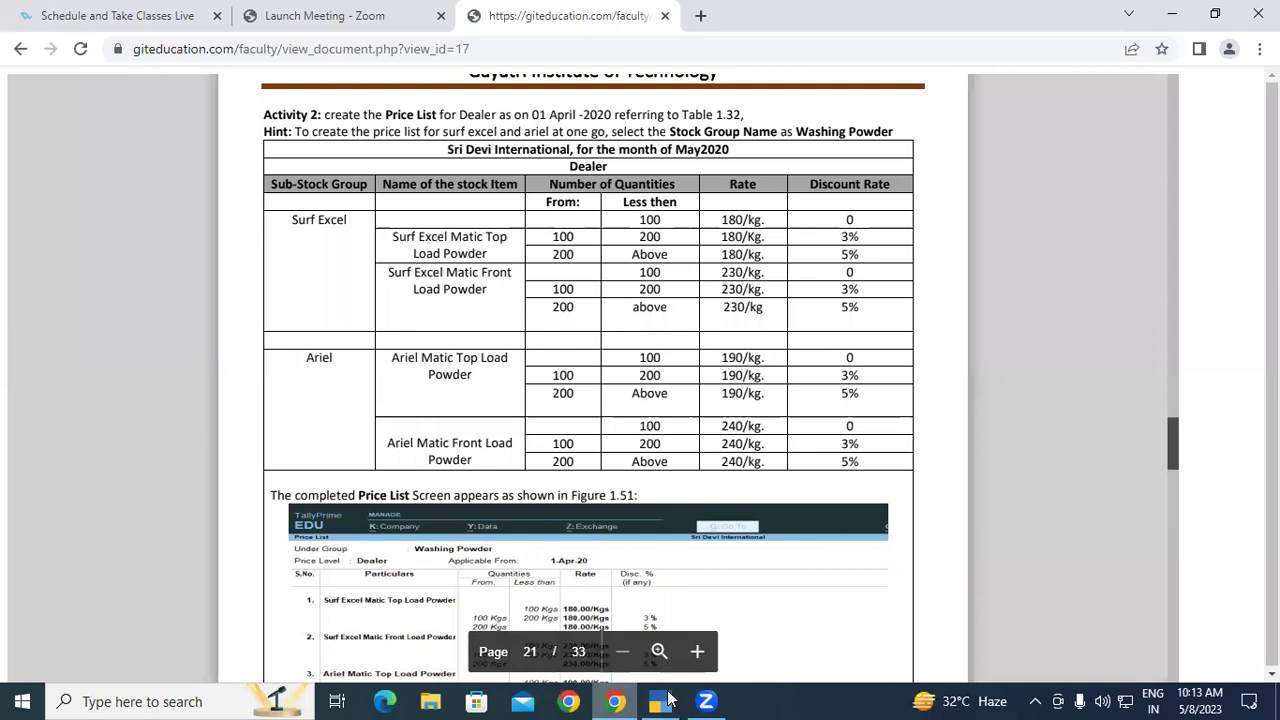
click(660, 701)
text(0)
key(Return)
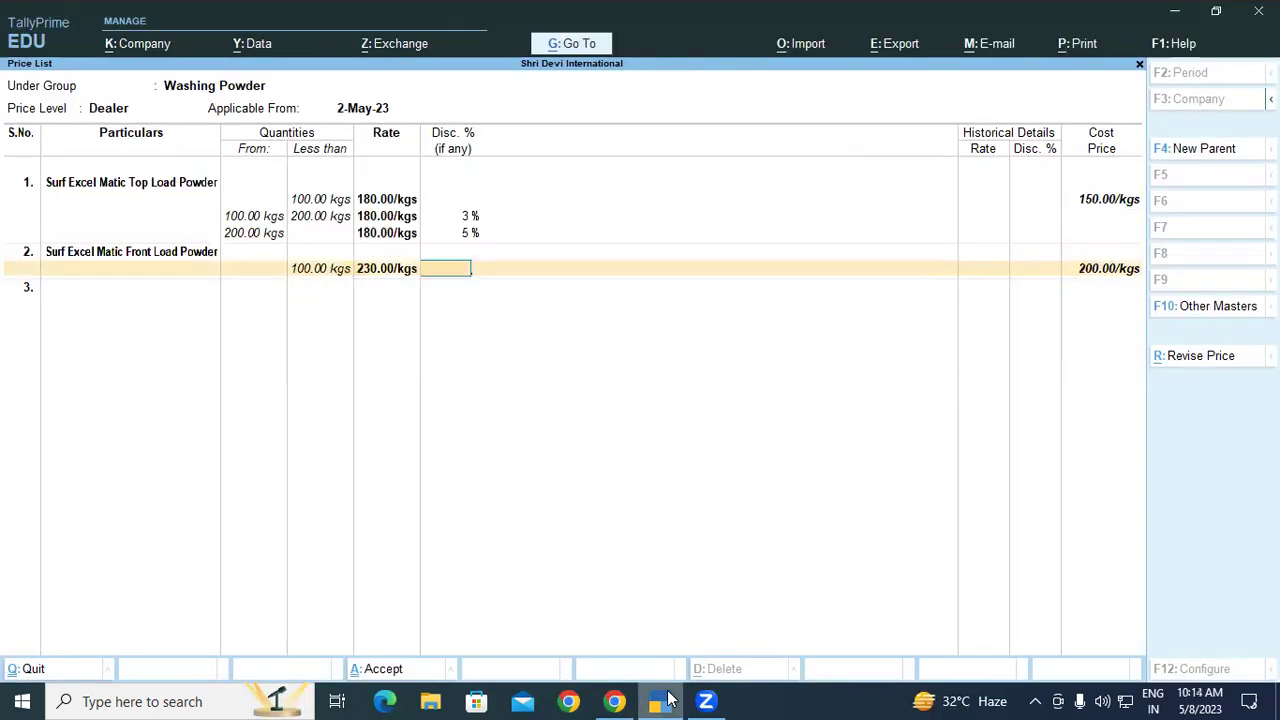
key(Return)
Add the 100–200 kgs slab at 230 with 3% and the 200+ kgs slab at 230 with 5%.
text(200)
key(Return)
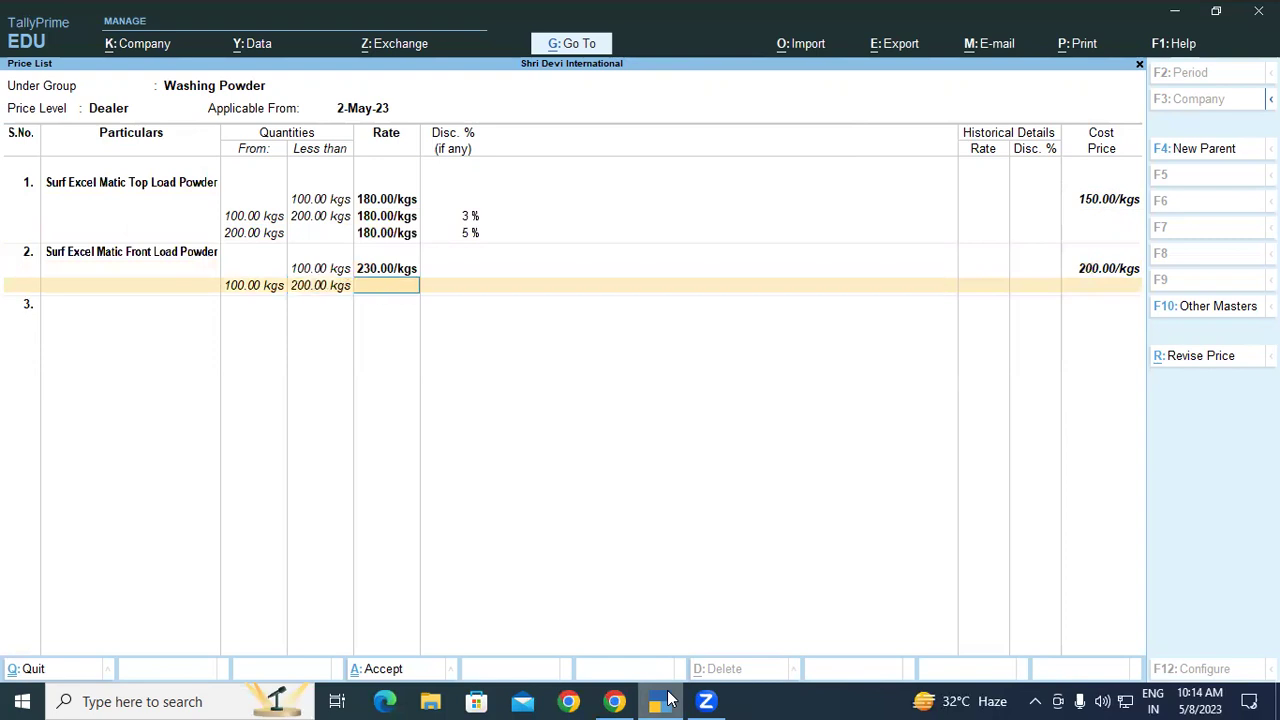
text(230)
key(Return)
text(3)
key(Return)
key(Return)
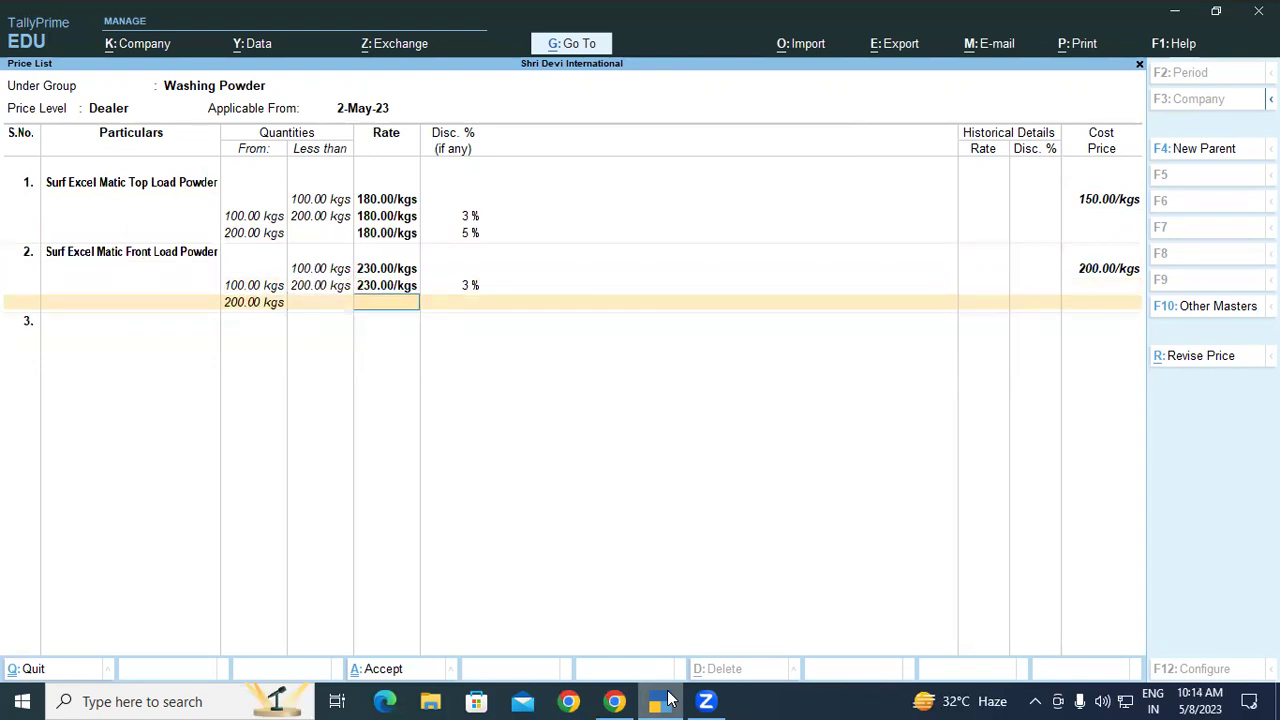
text(230)
key(Return)
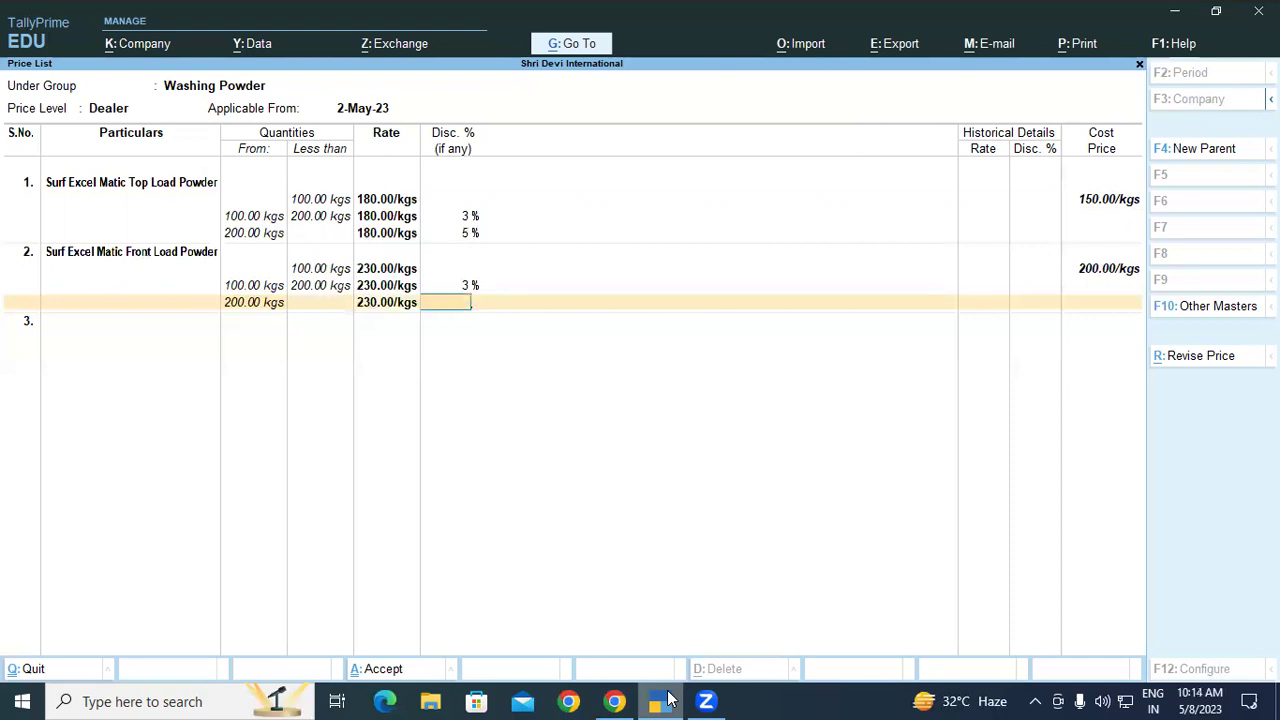
text(5)
key(Return)
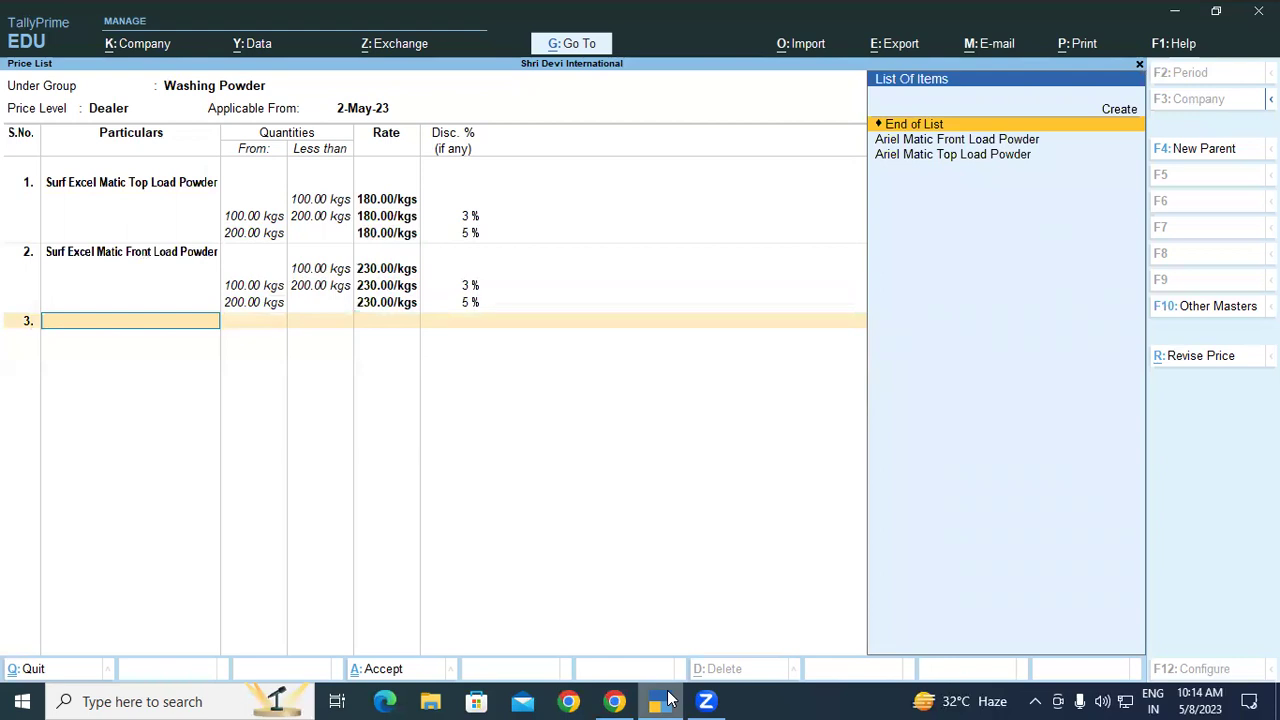
Add Ariel Matic Top Load Powder in row 3 with a first slab of under 100 kgs at 190, 0% discount.
key(Down)
key(Down)
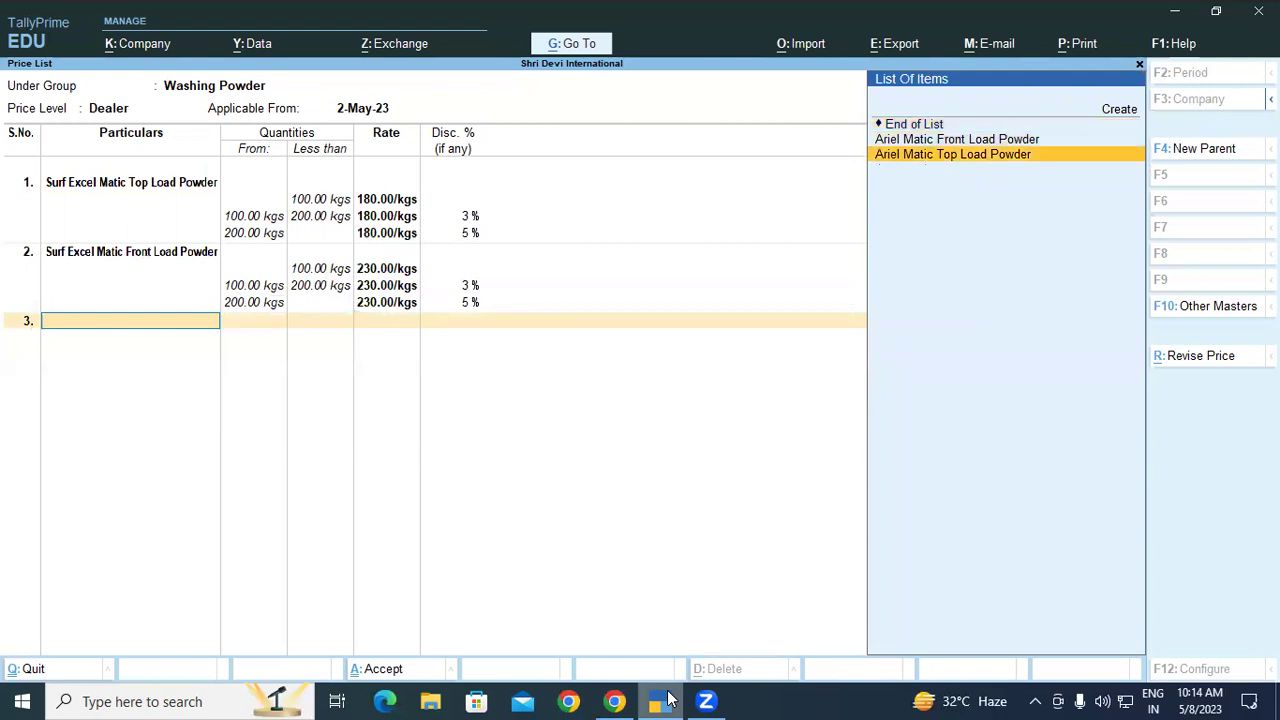
key(Return)
text(100)
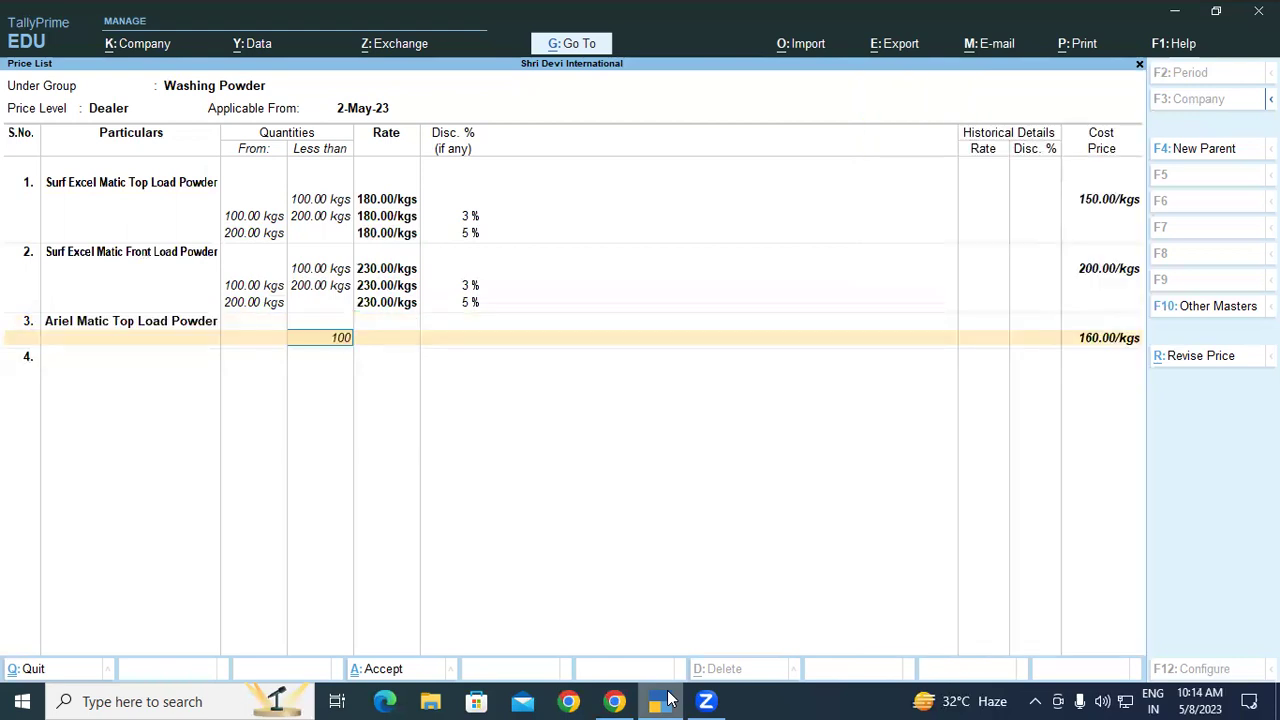
key(Return)
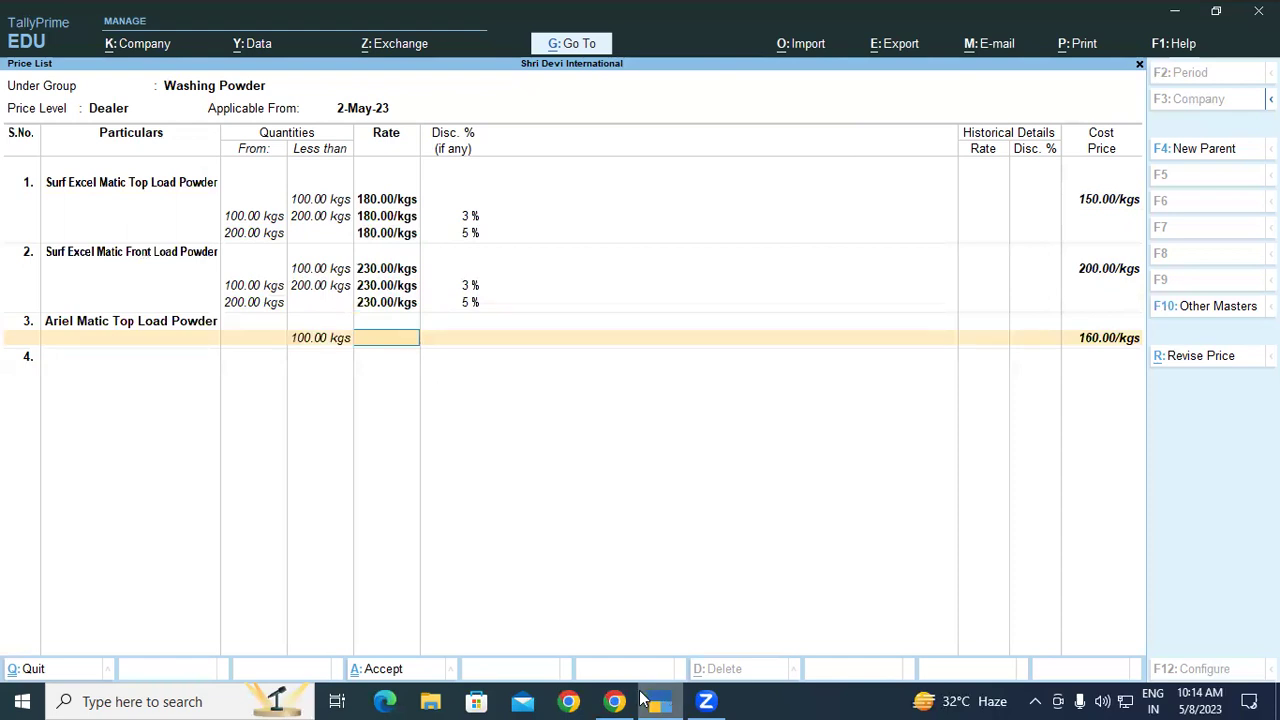
click(614, 701)
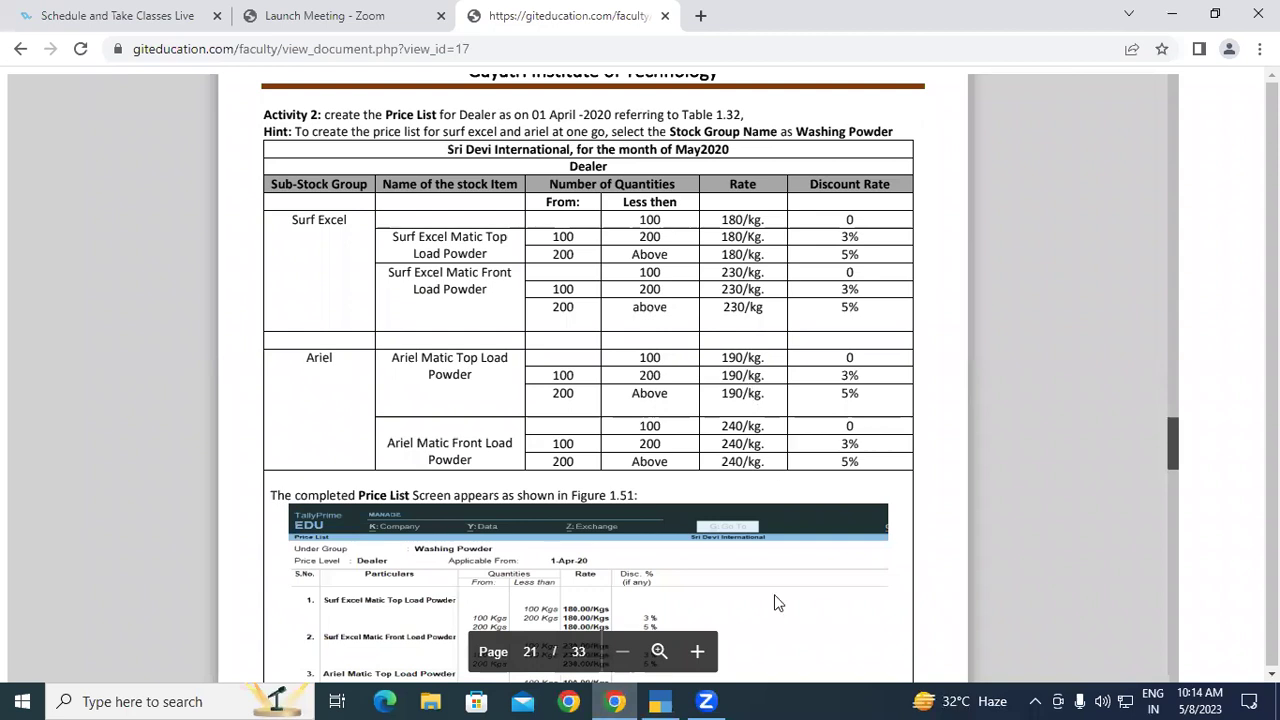
click(672, 700)
text(190)
key(Return)
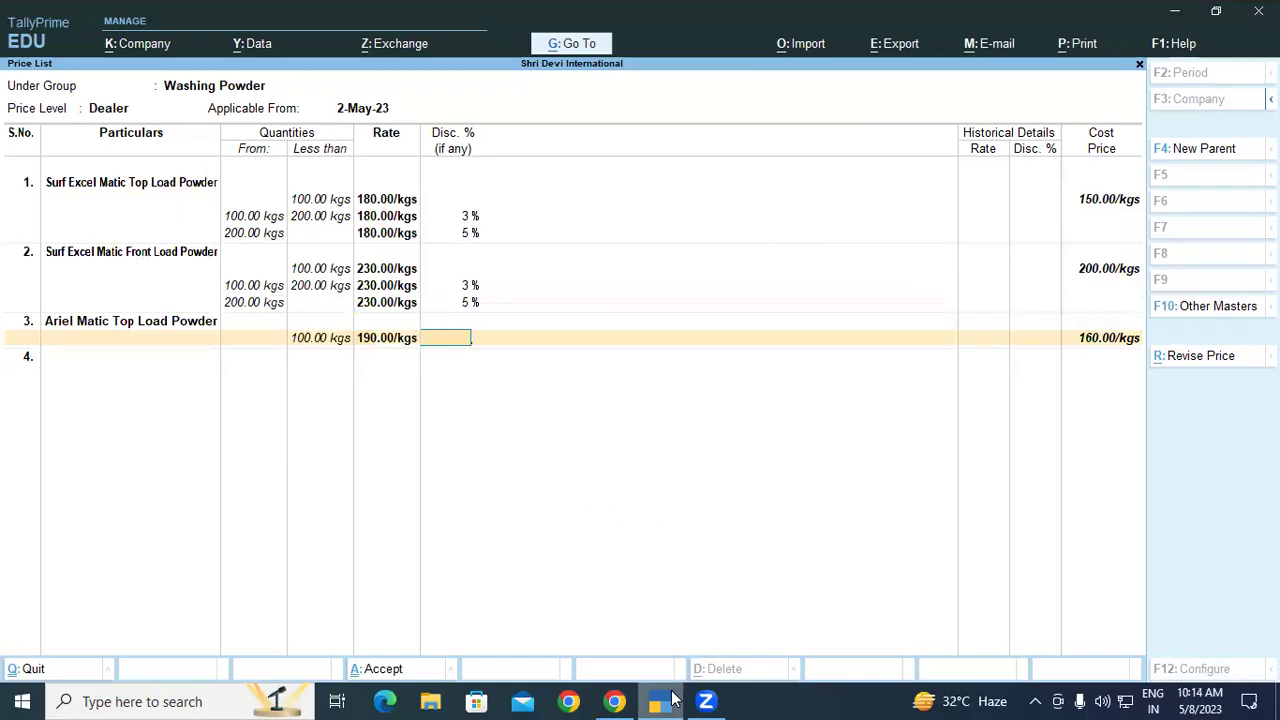
key(Return)
Add the 100–200 kgs slab at 190 with 3% and the 200+ kgs slab at 190 with 5%.
text(2000)
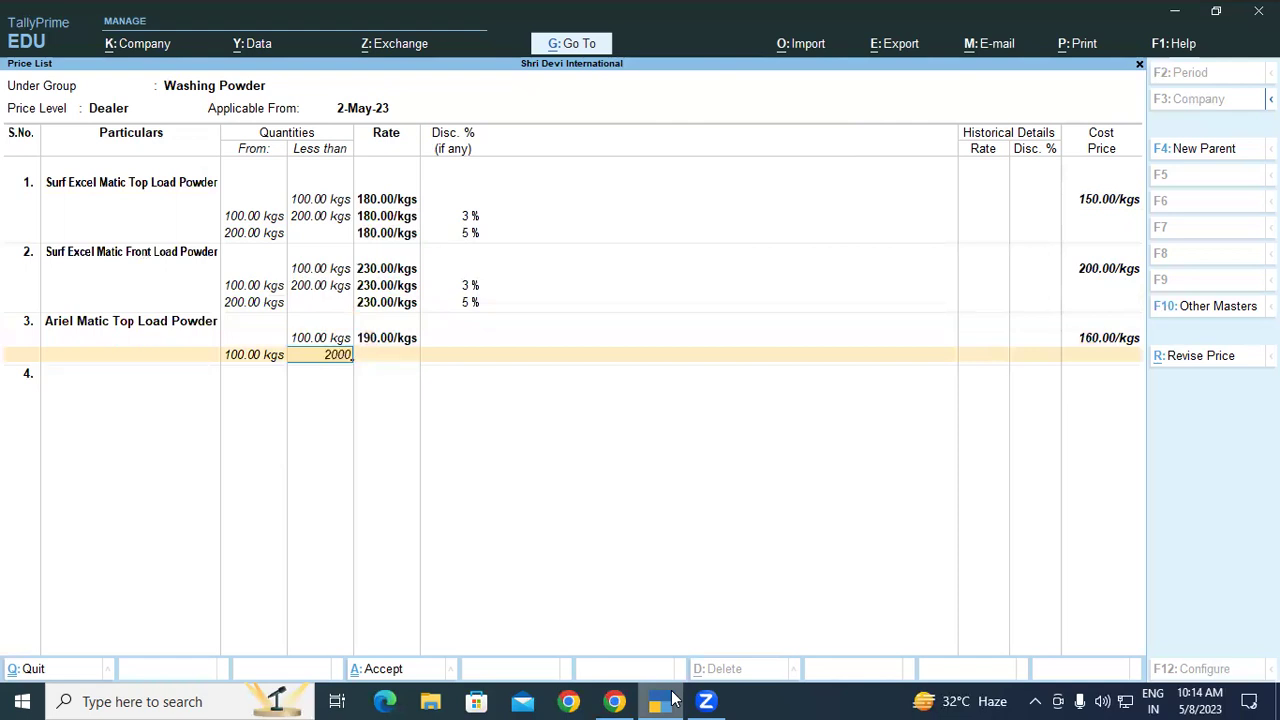
key(BackSpace)
key(Return)
text(190)
key(Return)
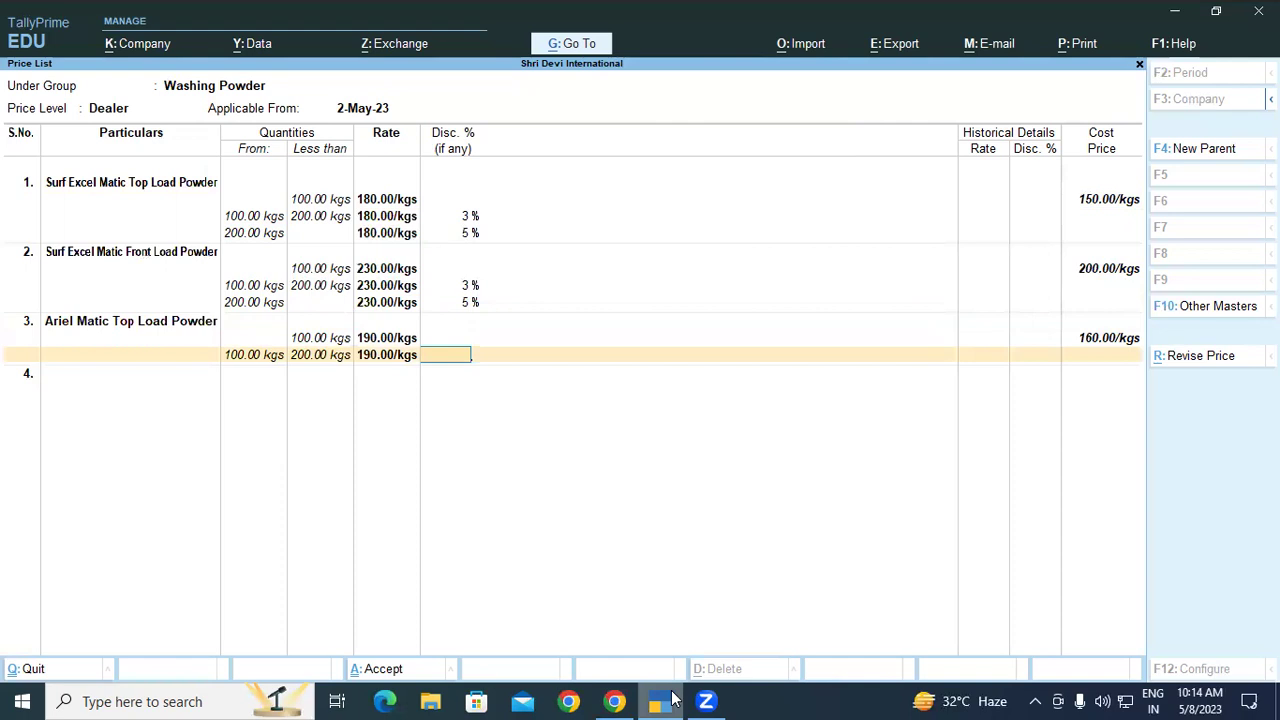
text(3)
key(Return)
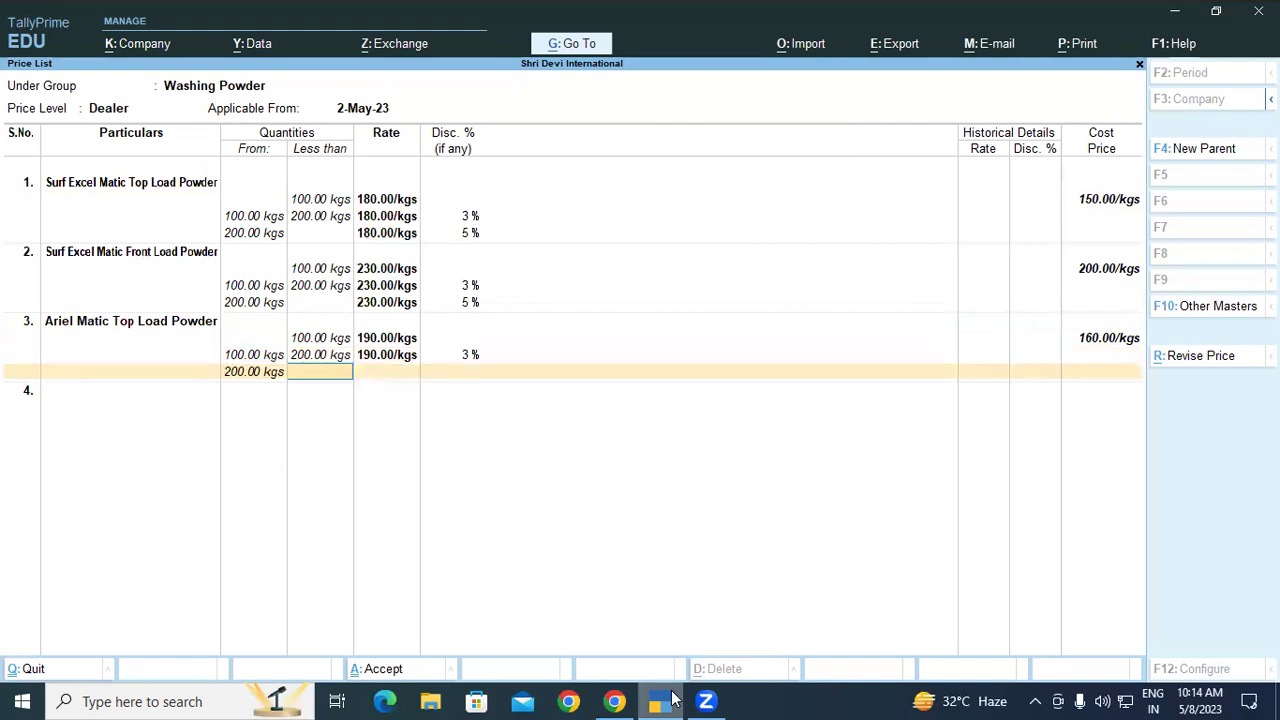
key(Return)
text(190)
key(Return)
text(5)
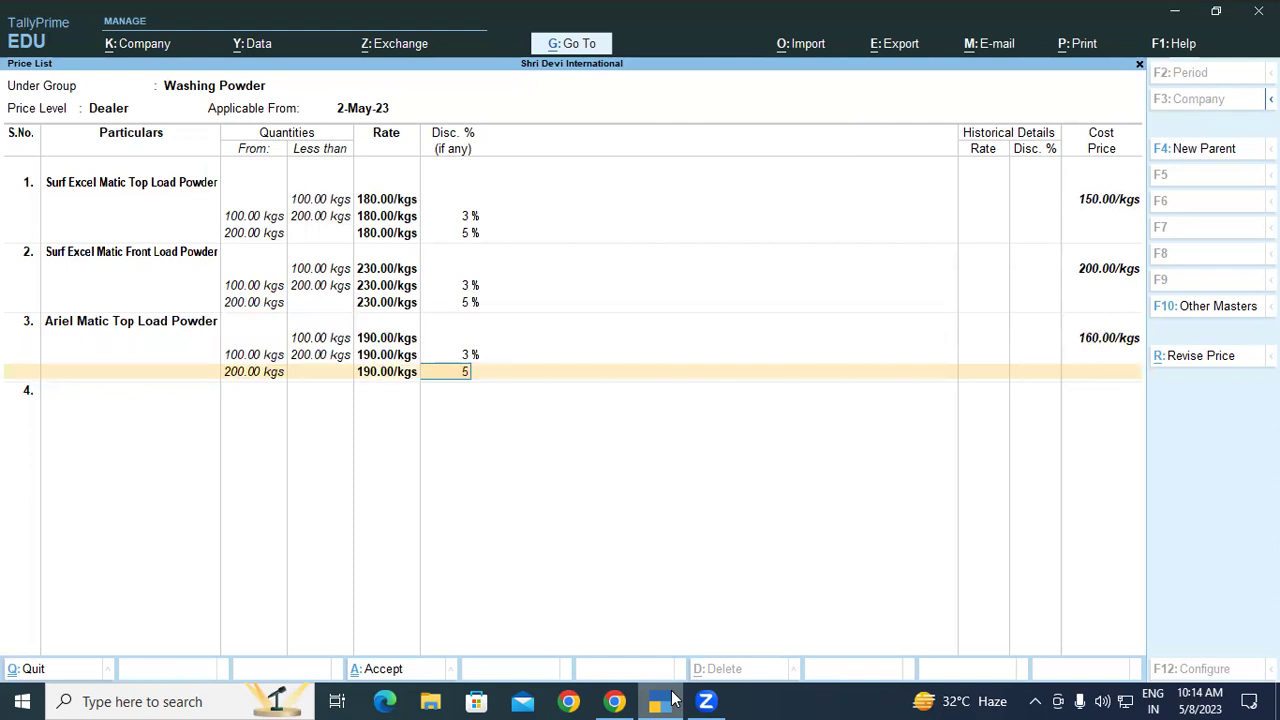
key(Return)
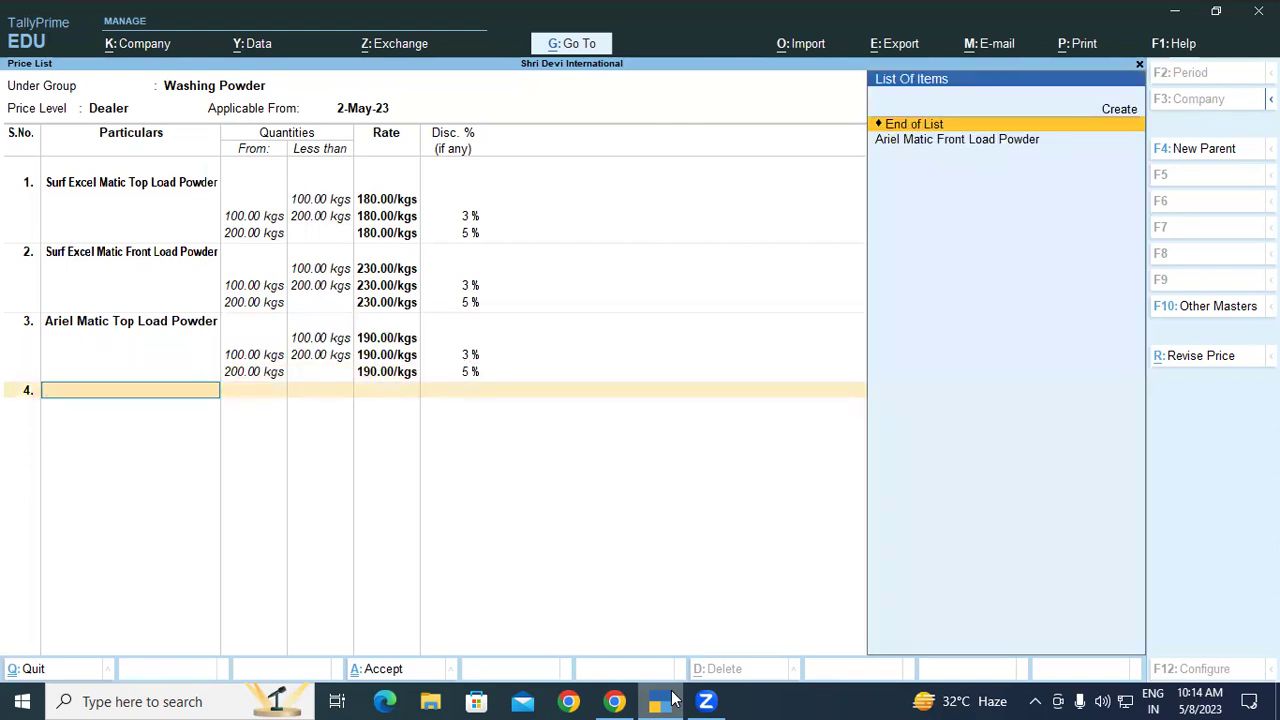
key(Down)
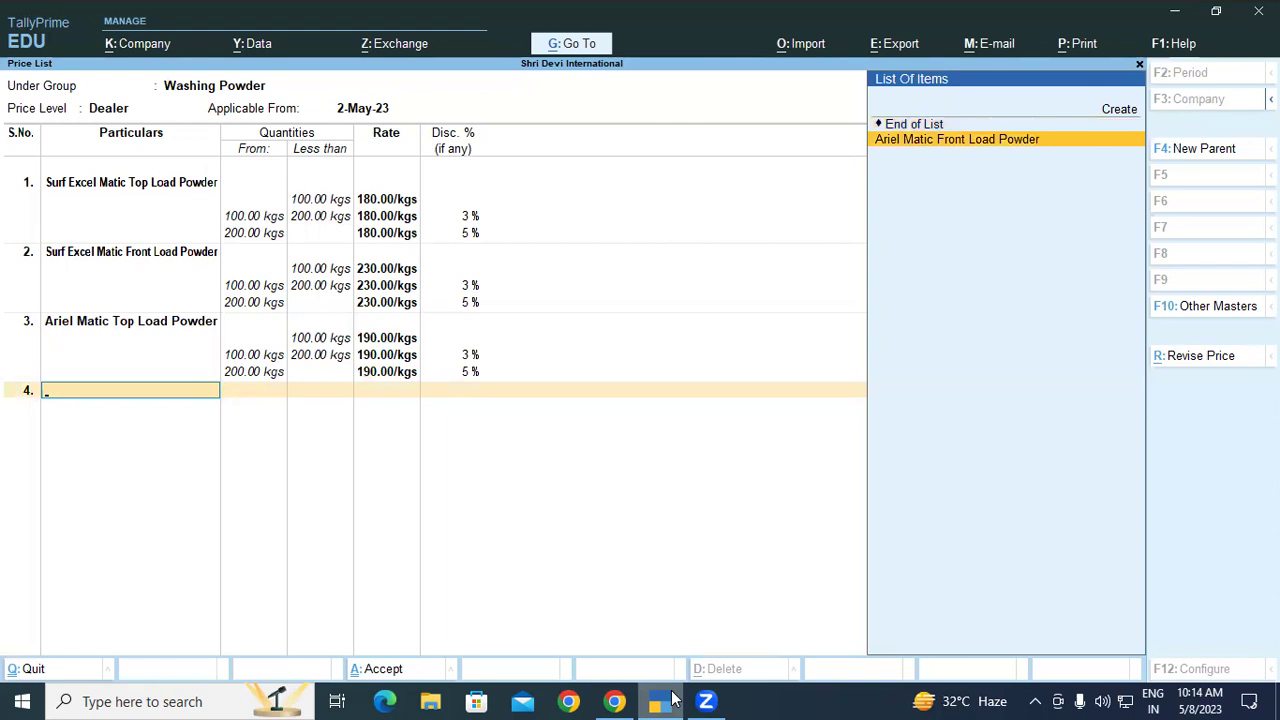
Add Ariel Matic Front Load Powder in row 4 with a first slab of under 100 kgs at 240, 0% discount.
key(Return)
text(100)
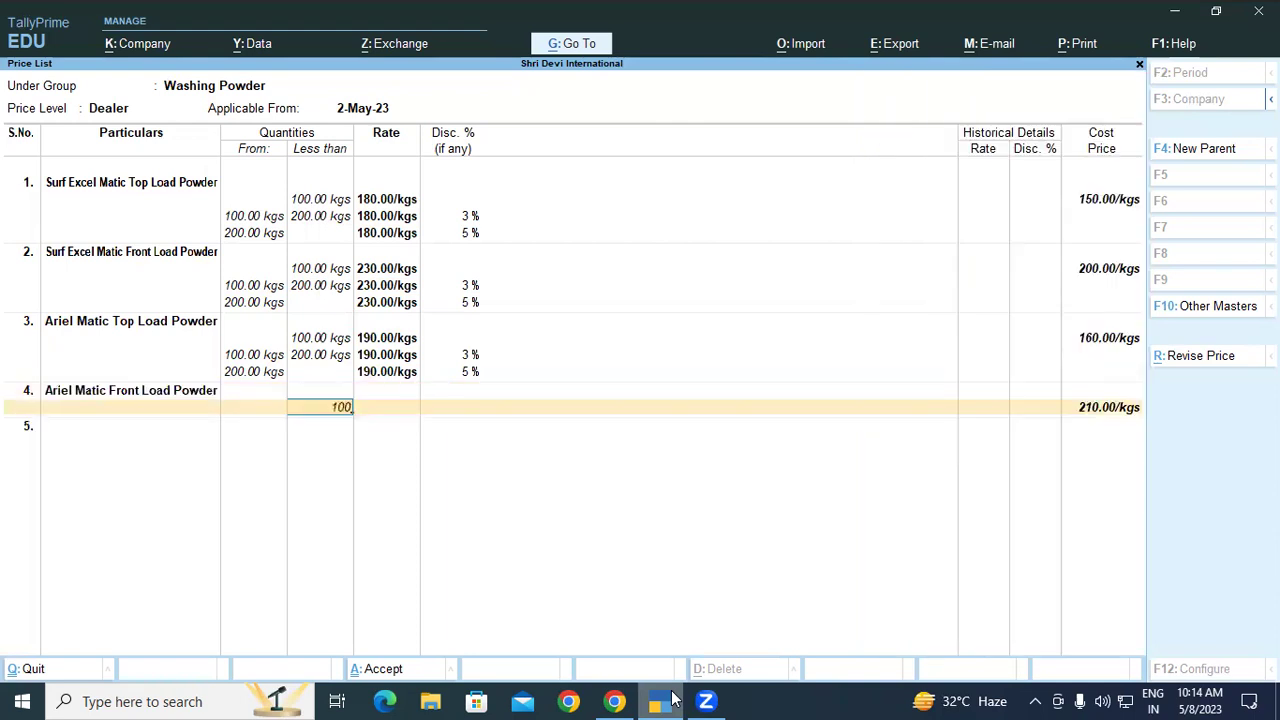
key(Return)
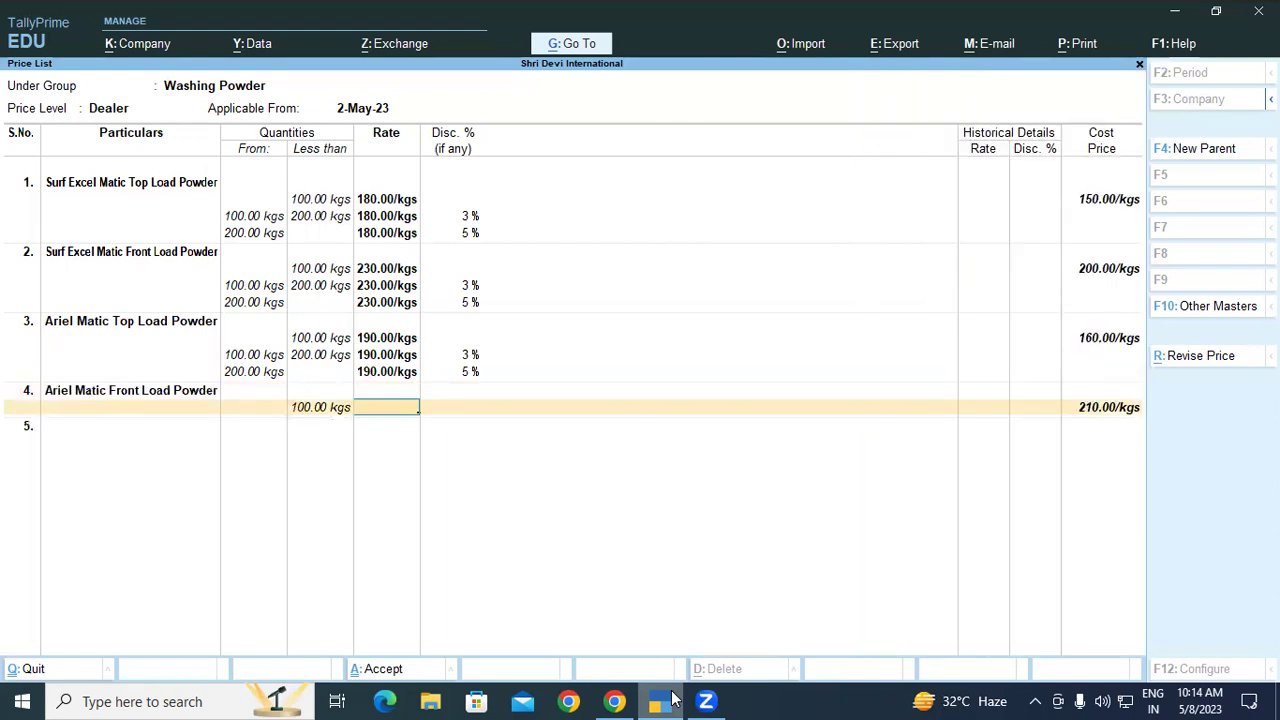
click(614, 701)
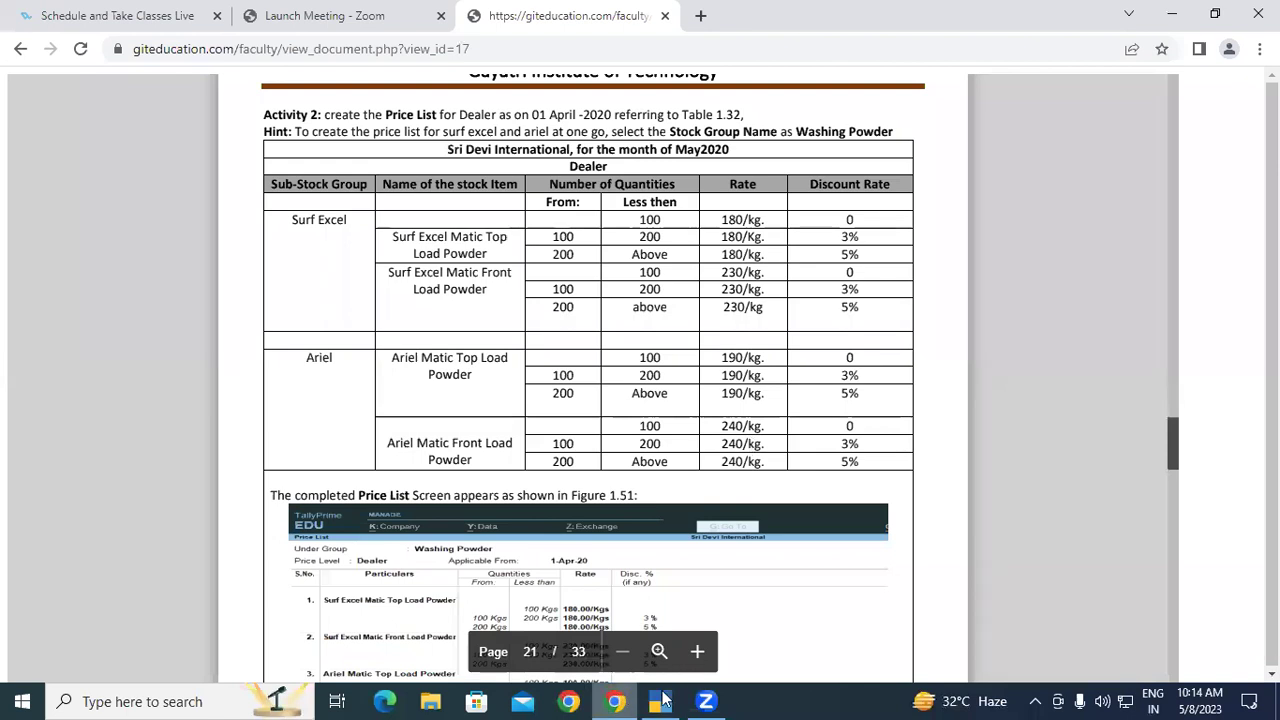
click(660, 701)
text(240)
key(Return)
text(0)
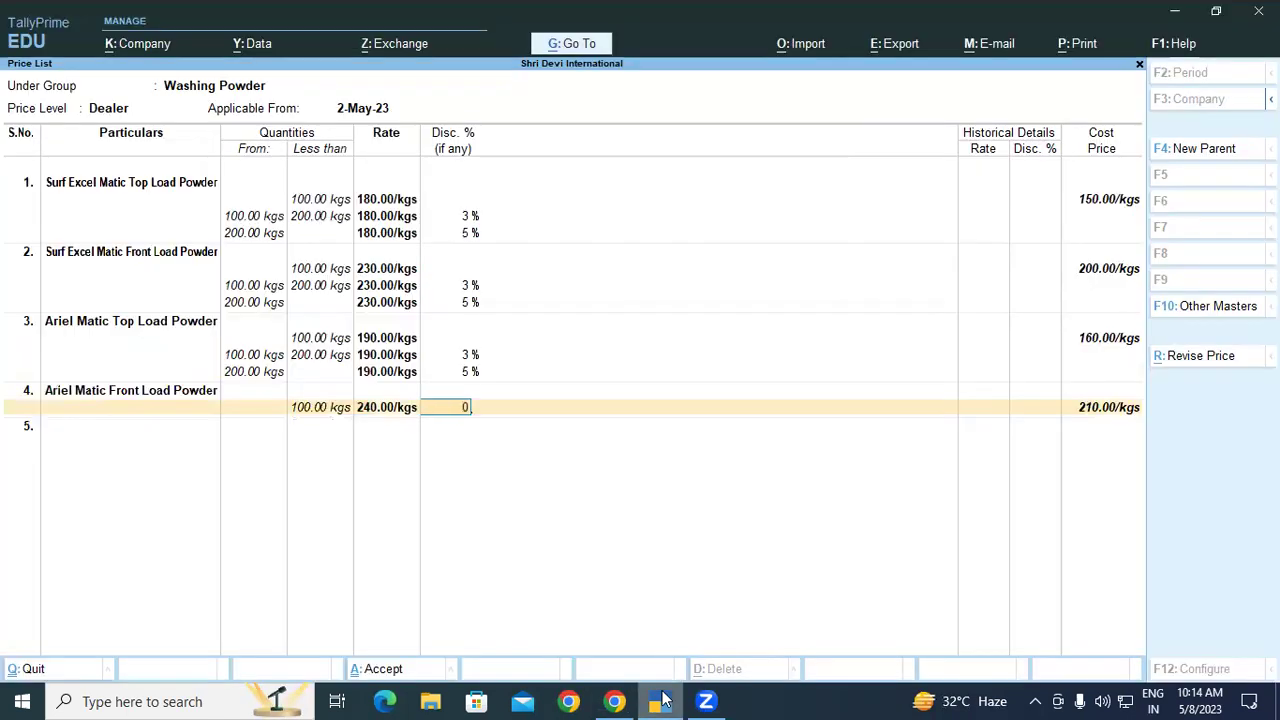
key(Return)
Add the 100–200 kgs slab at 240 with 3% and the 200+ kgs slab at 240 with 5%.
text(200)
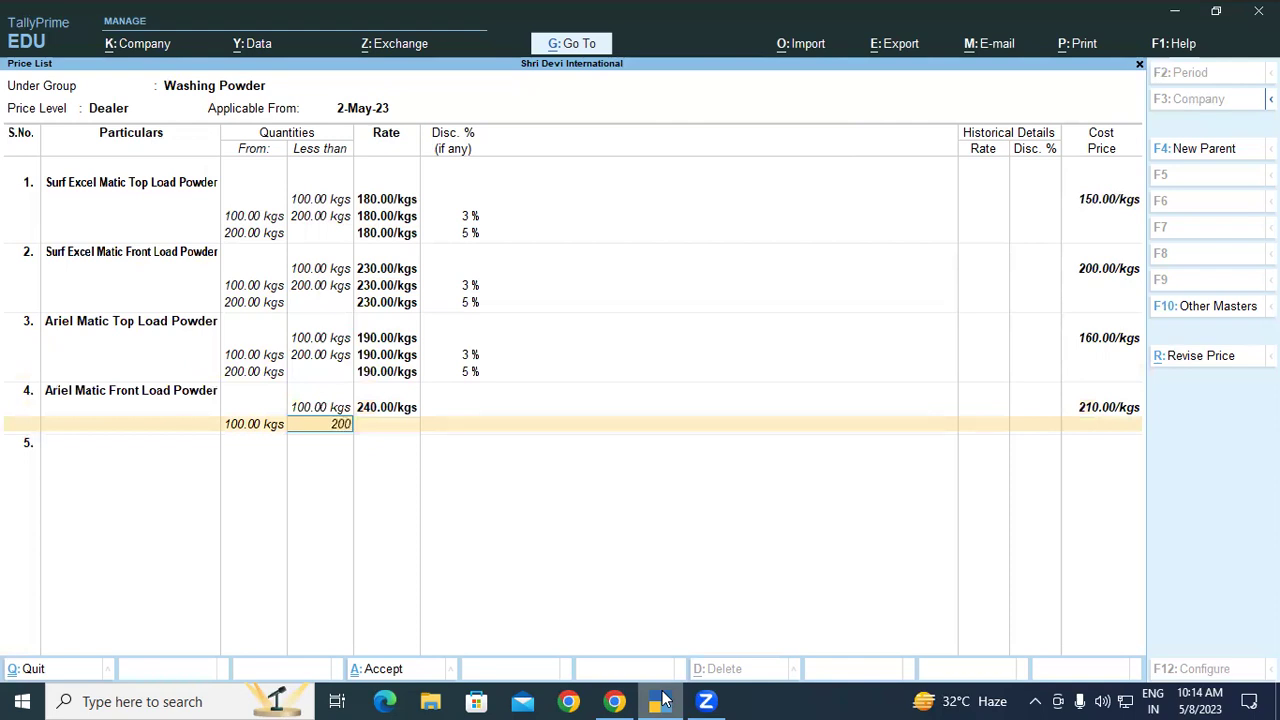
key(Return)
text(240)
key(Return)
text(3)
key(Return)
key(Return)
text(240)
key(Return)
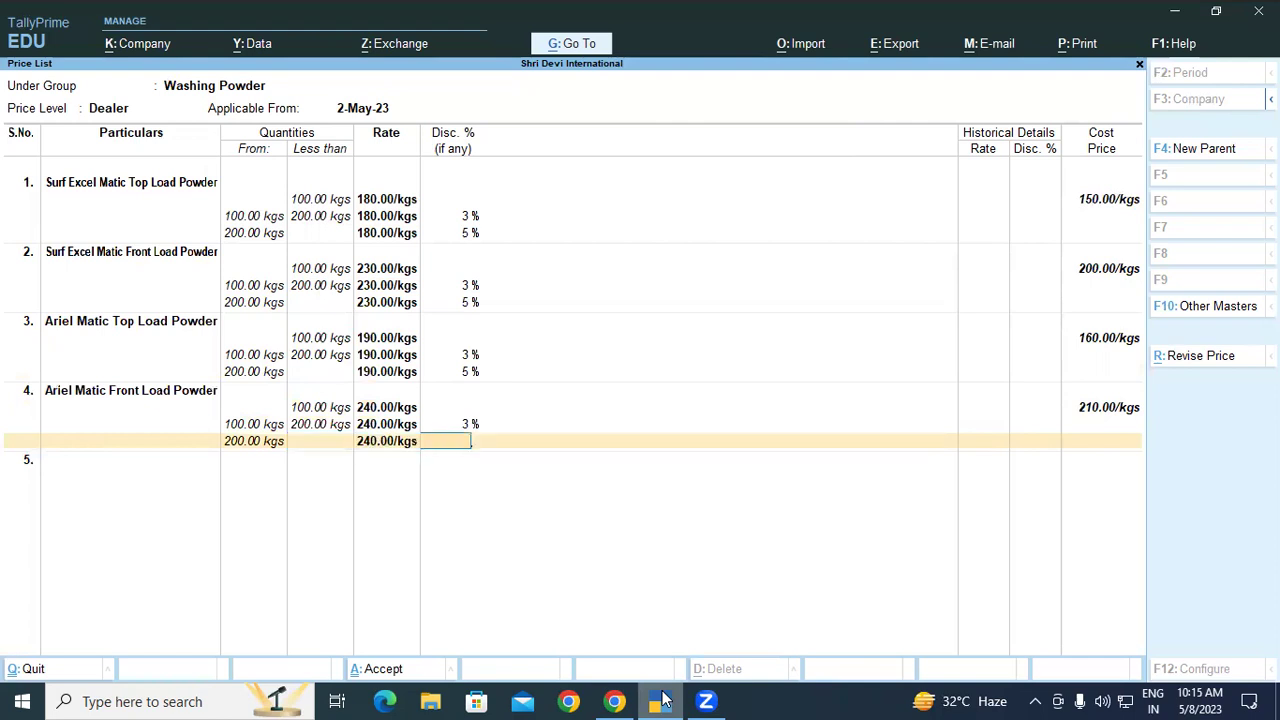
text(5)
key(Return)
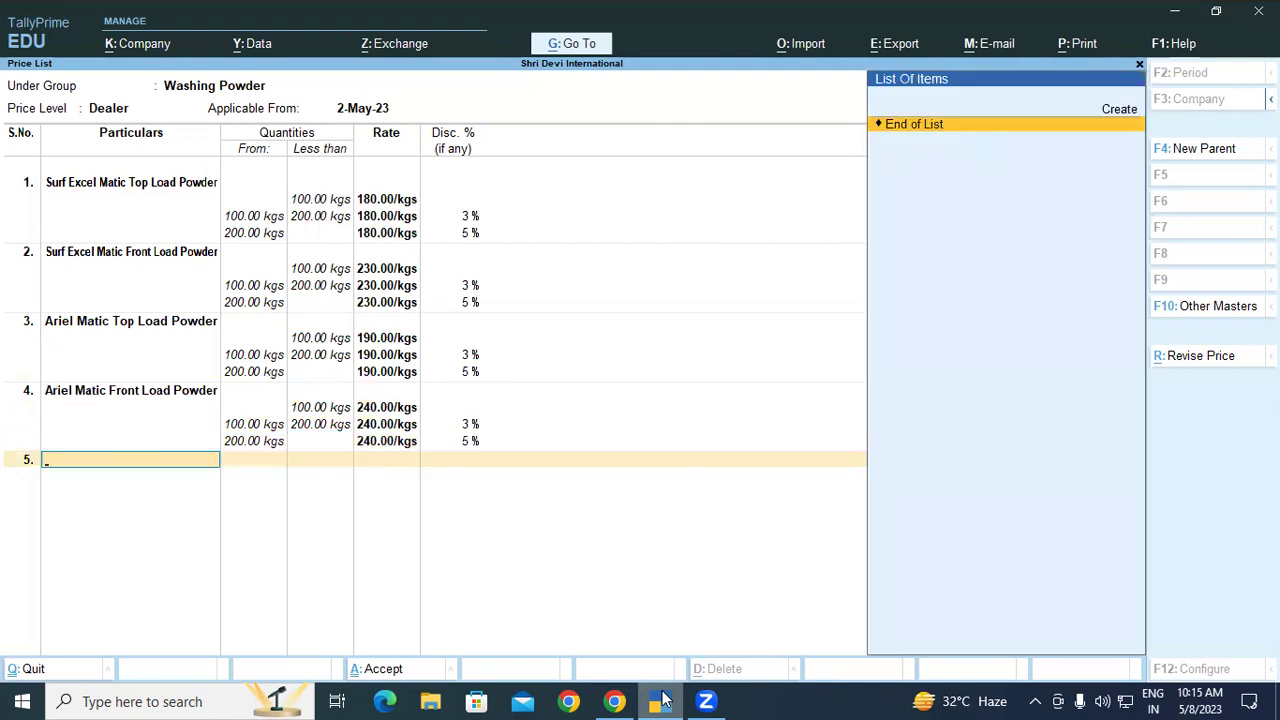
key(Return)
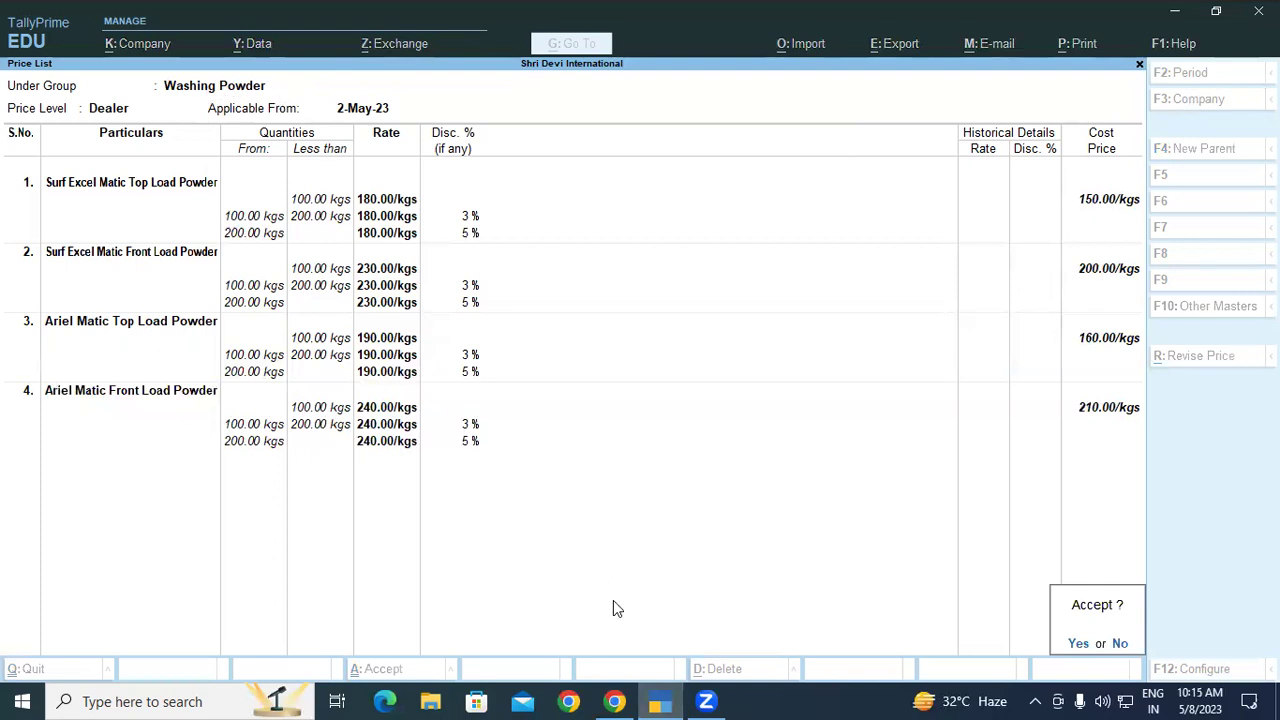
Scroll the course PDF to the Activity 3 Retailer price table for Surf Excel and Ariel.
key(alt+Tab)
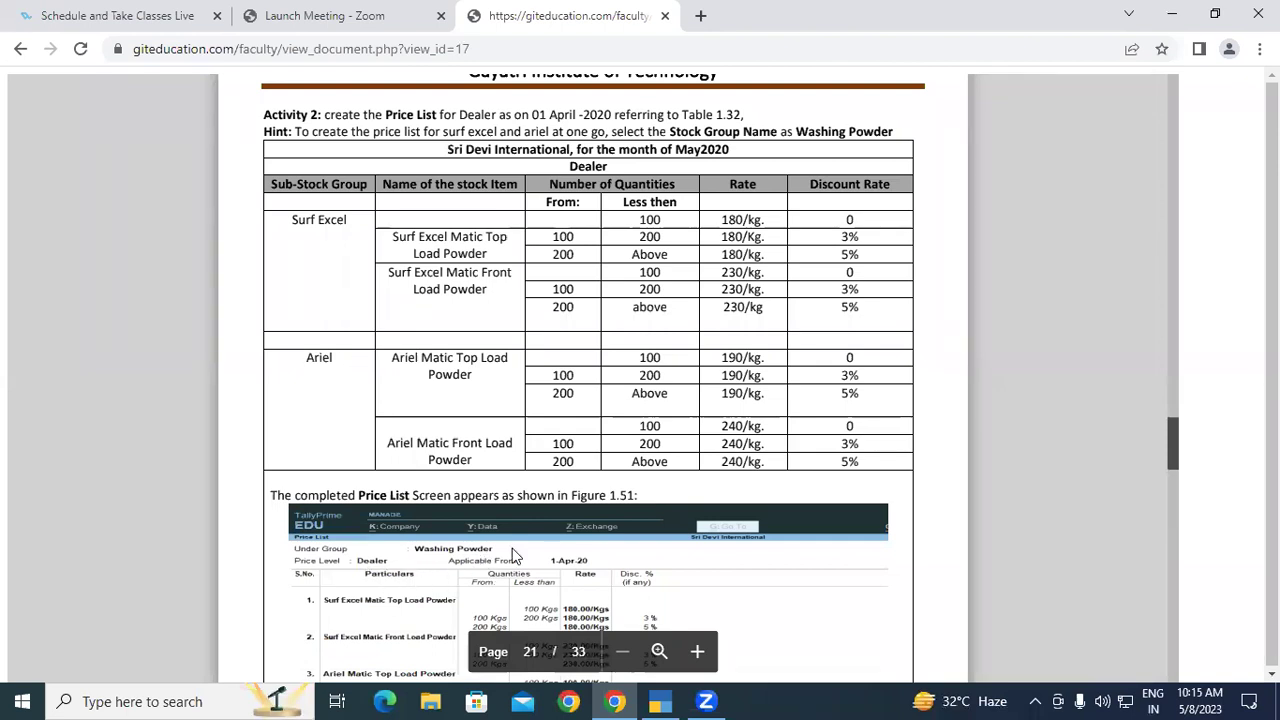
scroll(1165, 458, down, 10)
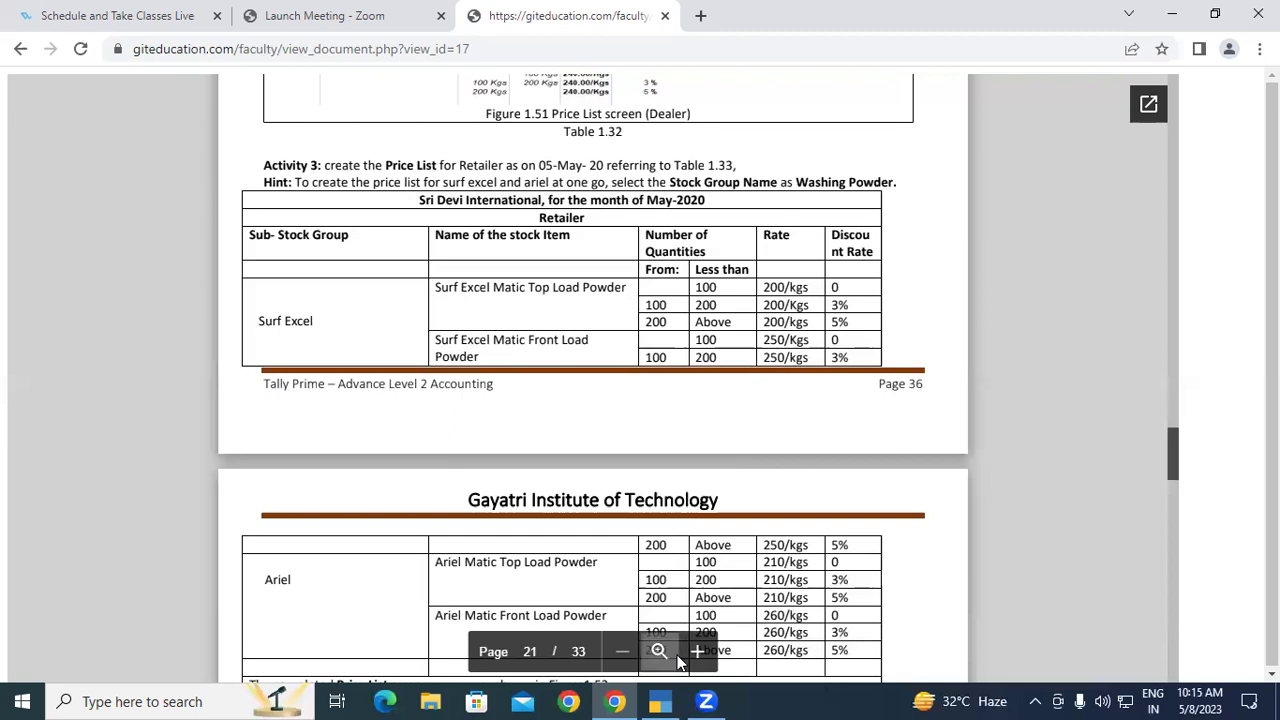
Switch back to TallyPrime's completed Dealer price list at the Accept prompt.
key(alt+Tab)
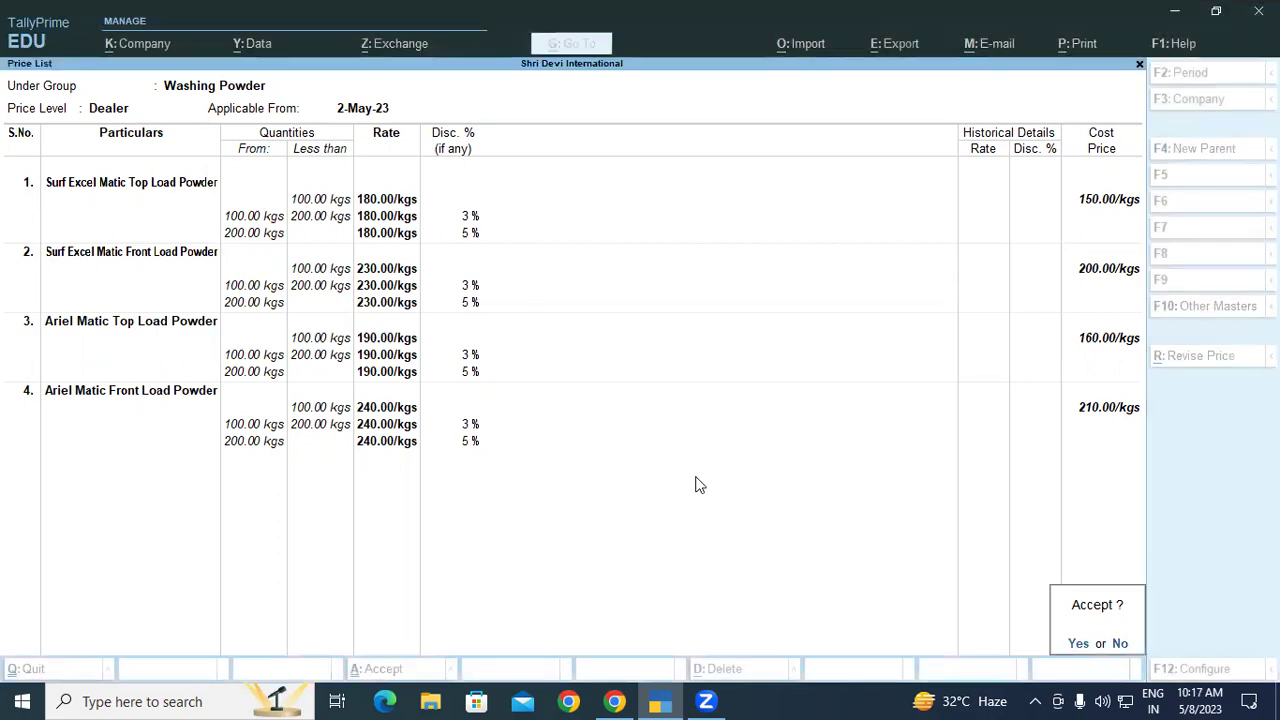
Accept the Dealer price list and review the Retailer price table in the course PDF.
click(1077, 643)
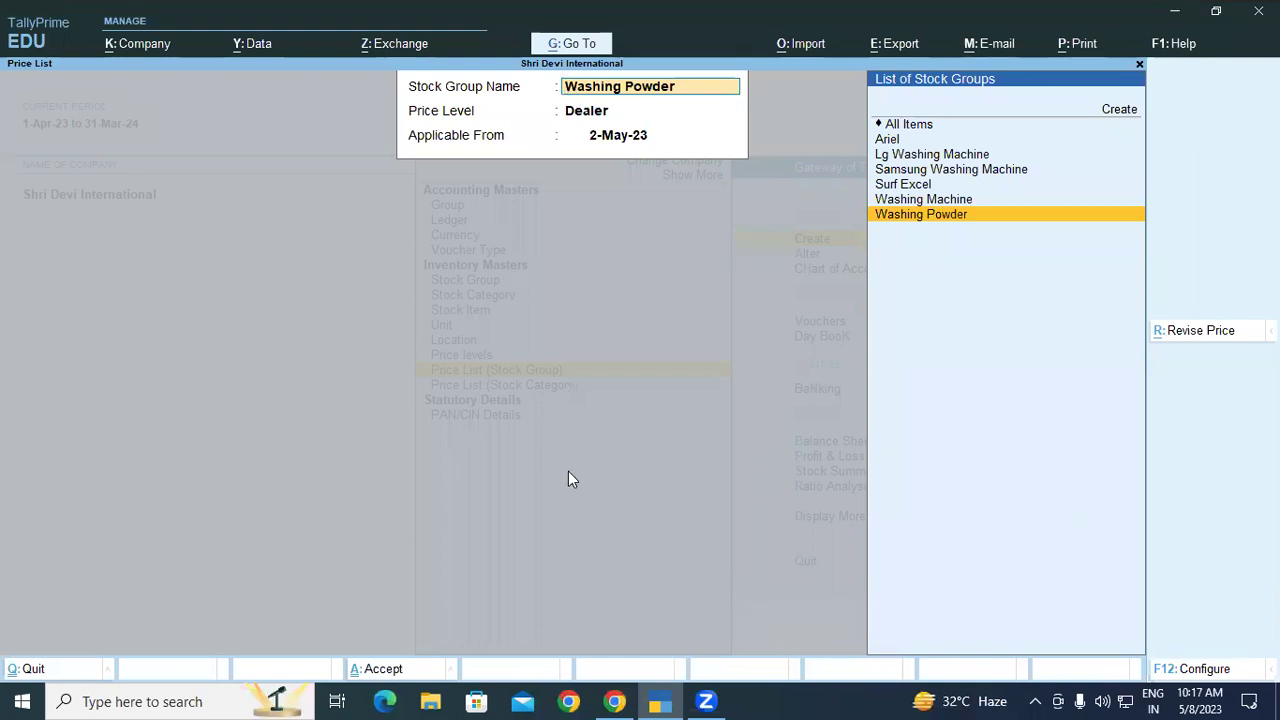
key(alt+Tab)
scroll(568, 471, up, 5)
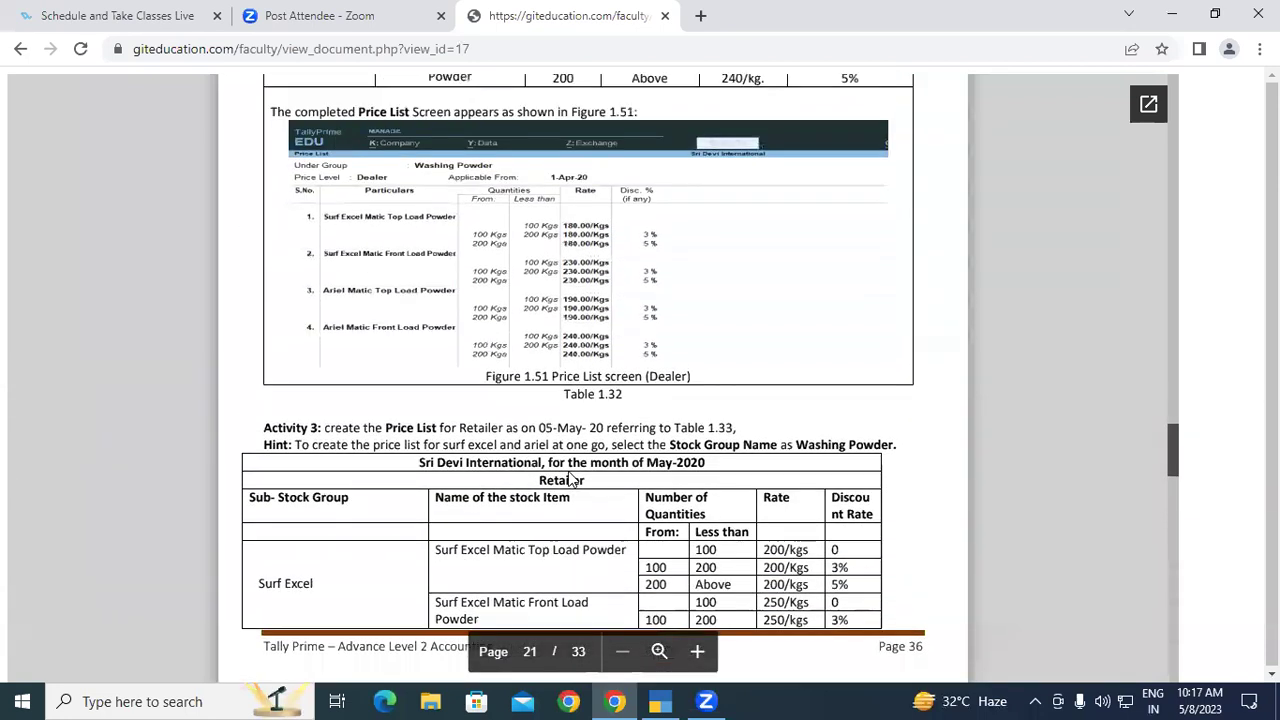
scroll(568, 473, down, 4)
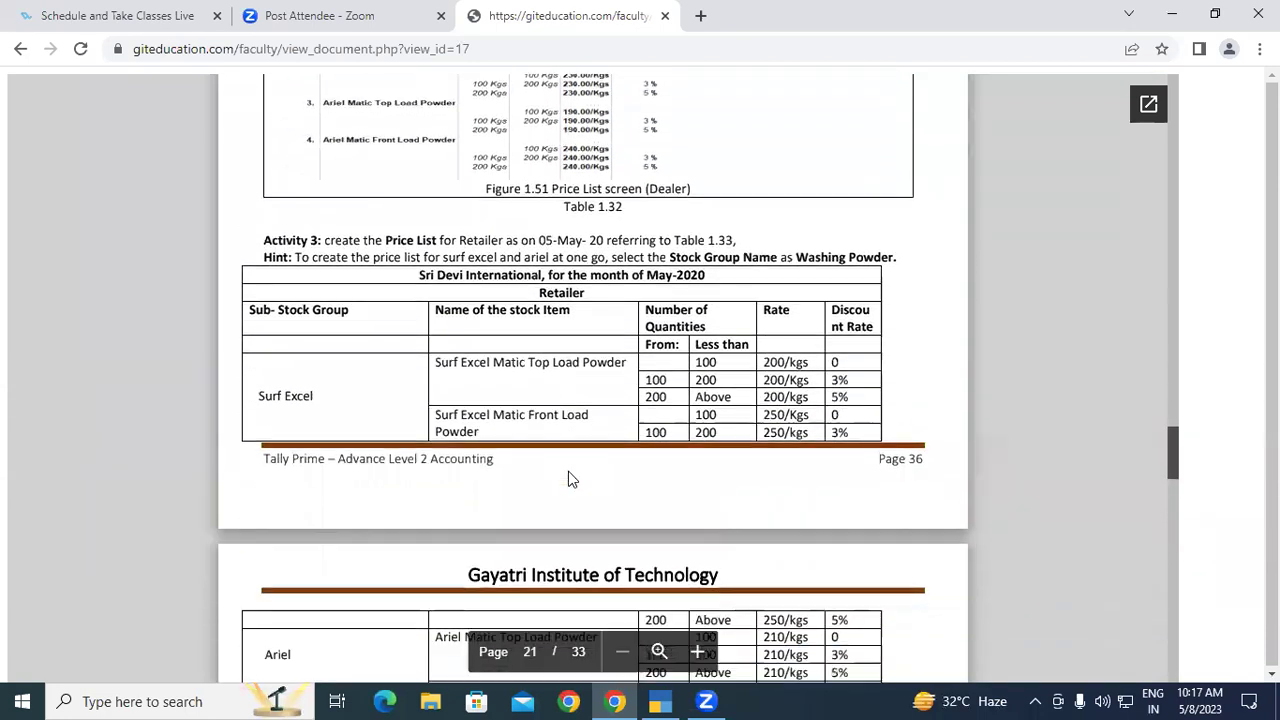
scroll(568, 478, down, 1)
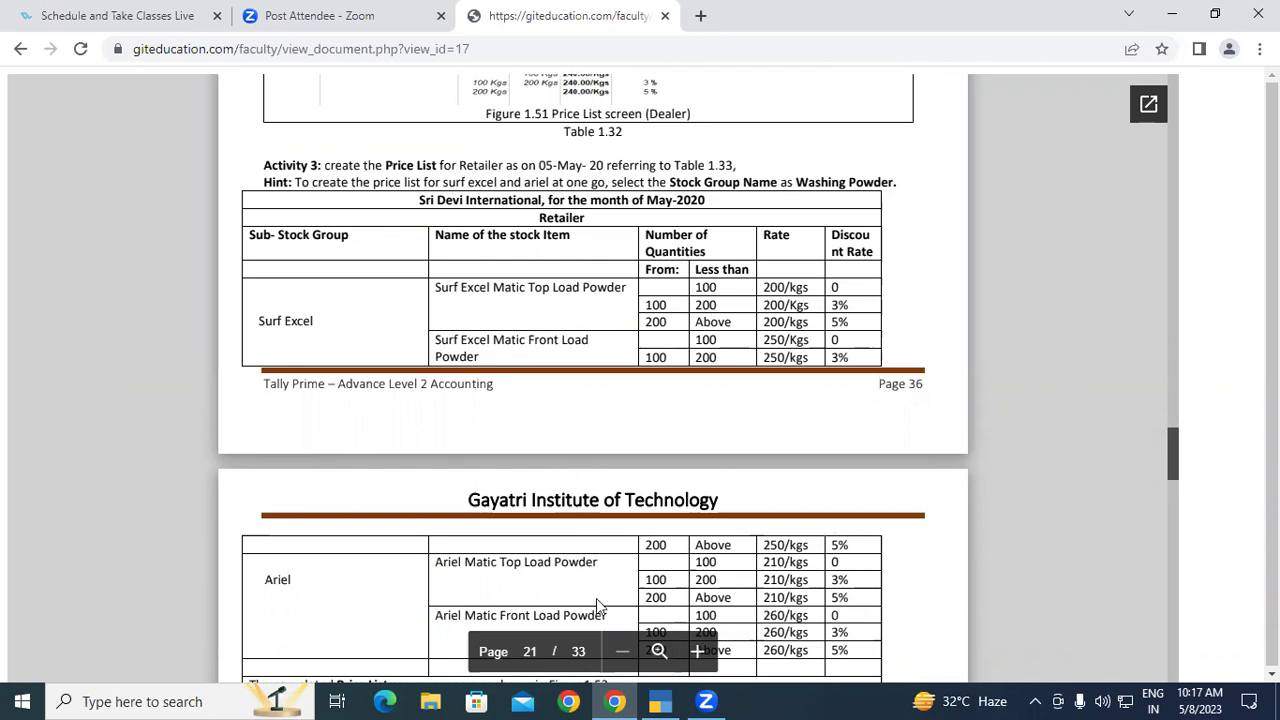
Start a new Retailer-level stock group price list for Washing Powder.
click(659, 700)
key(BackSpace)
key(Escape)
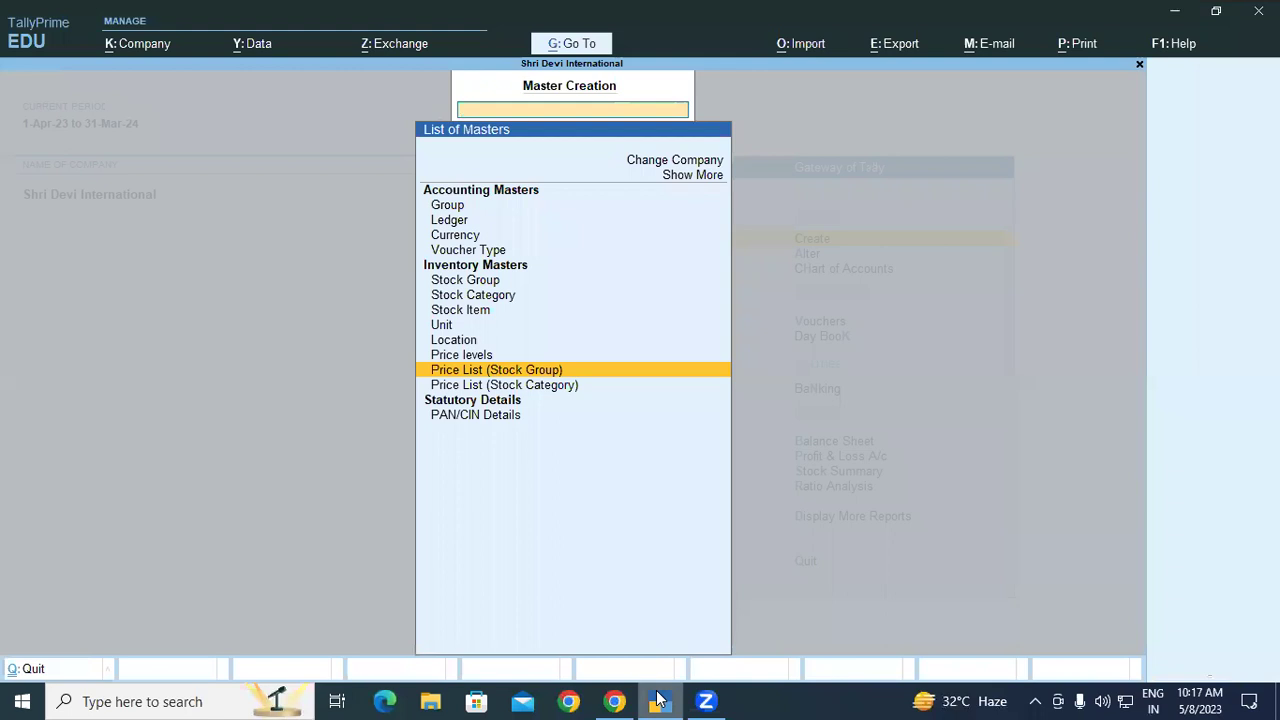
key(Return)
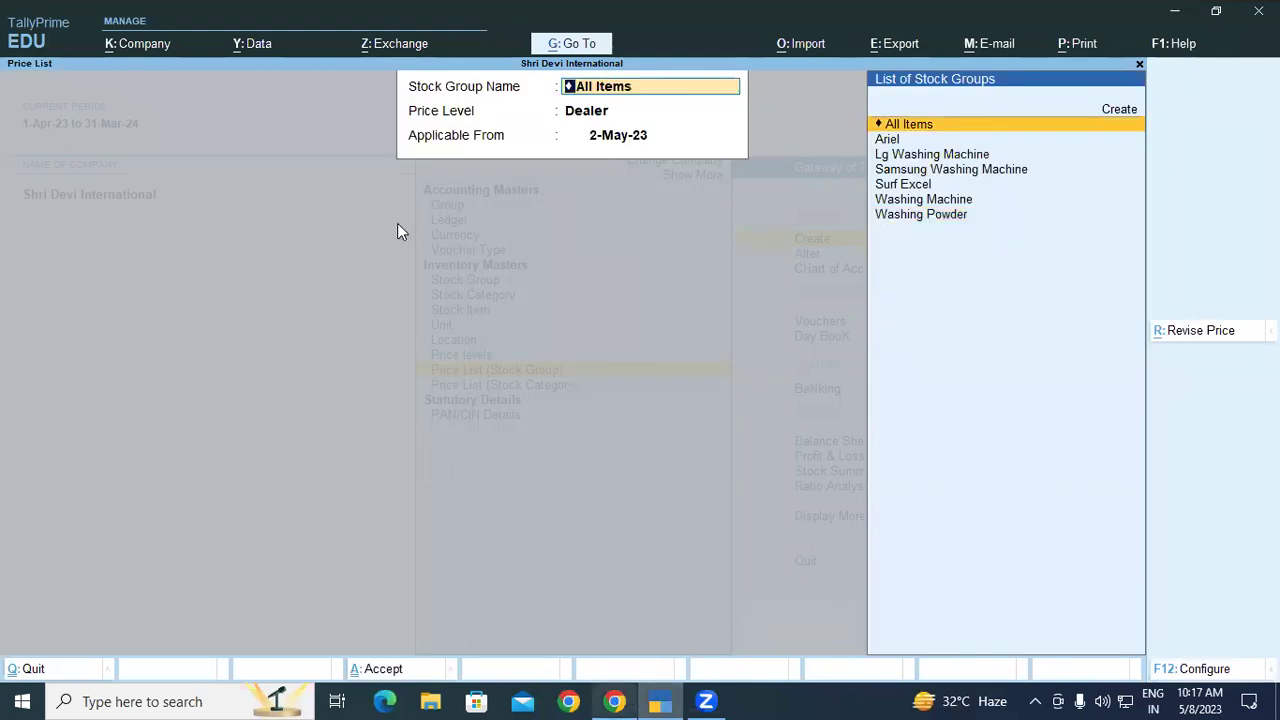
key(alt+Tab)
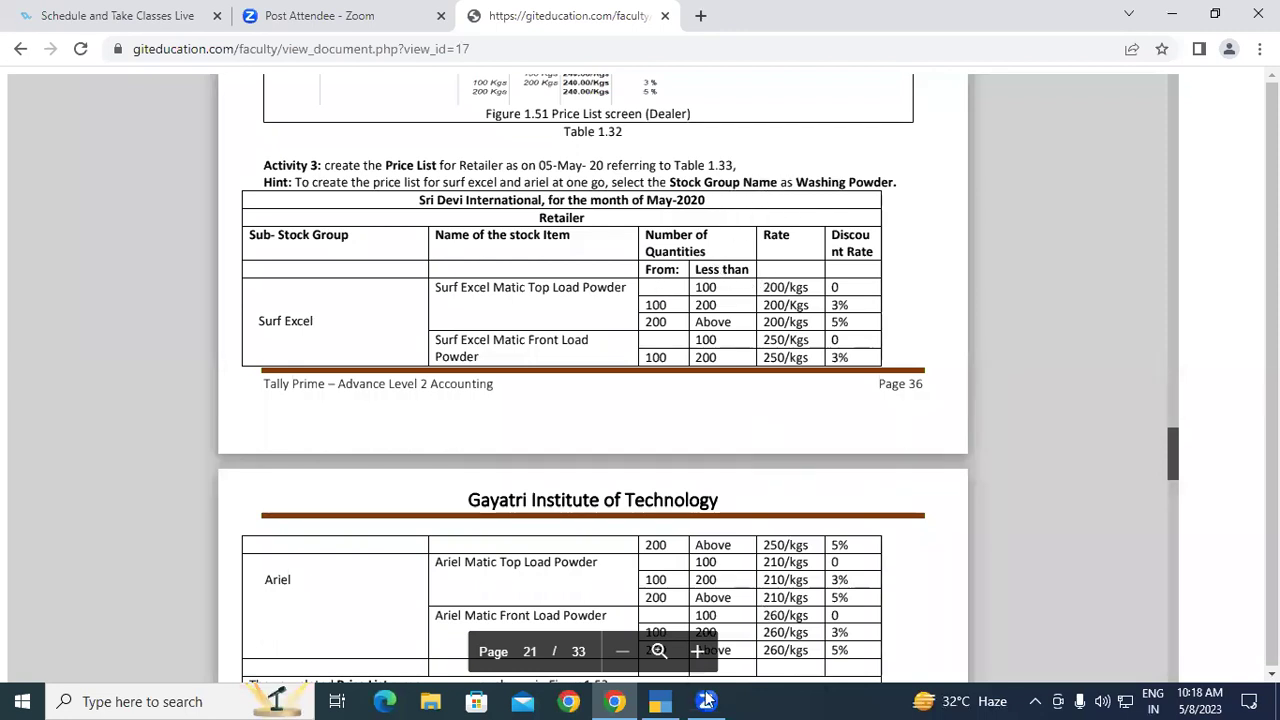
click(660, 701)
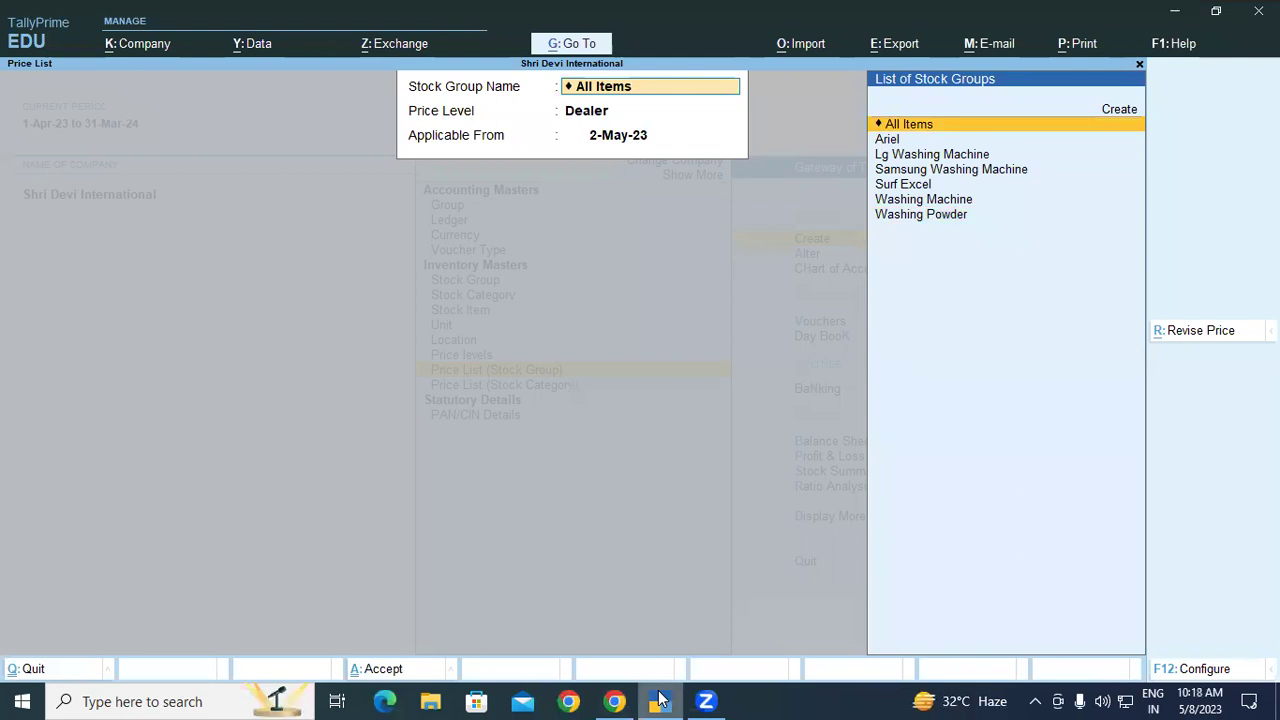
key(Down)
key(Down)
key(Down)
key(Down)
key(Down)
key(Down)
key(Return)
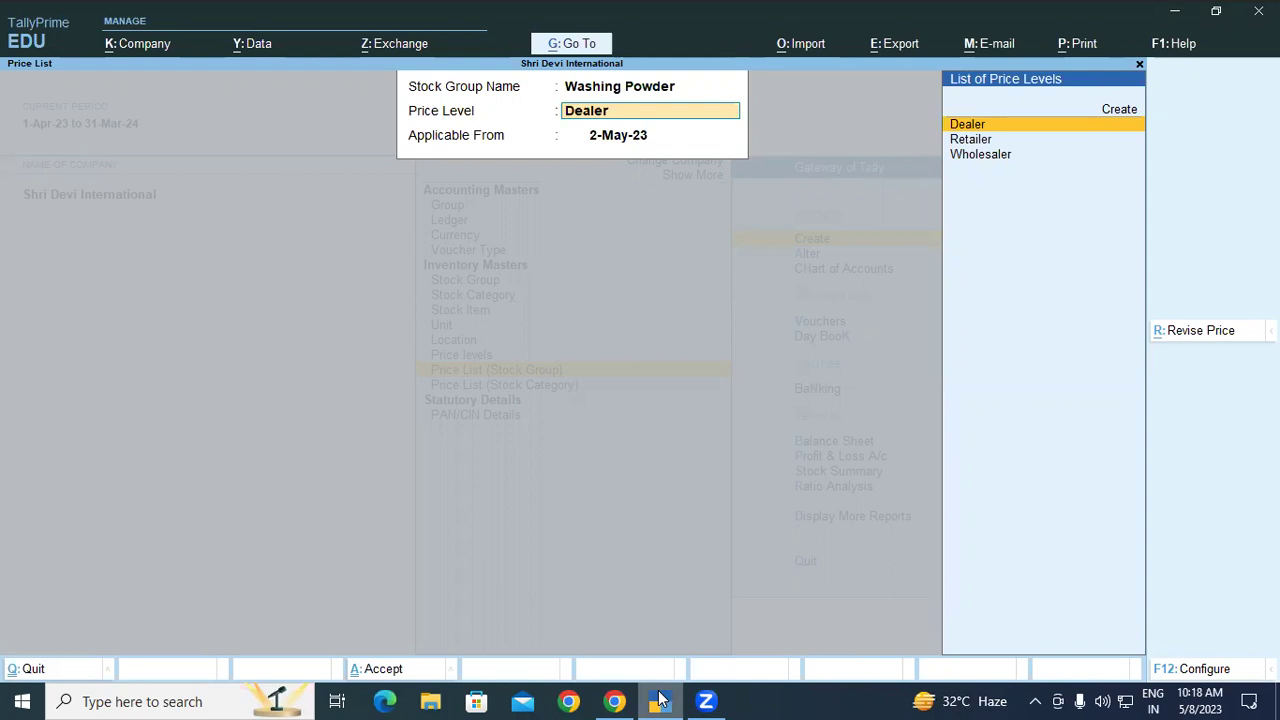
key(Down)
key(Return)
key(Return)
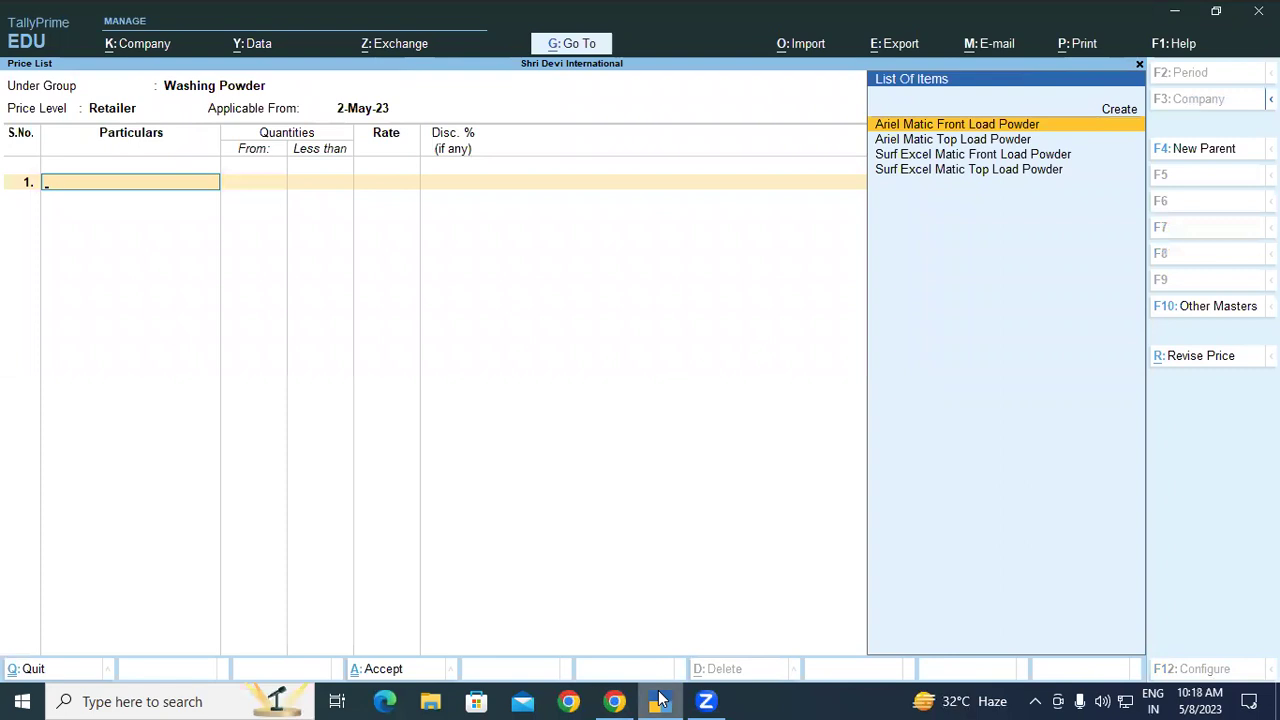
Add Surf Excel Matic Top Load Powder in row 1 with a first slab of under 100 kgs at 200, 0% discount.
click(614, 701)
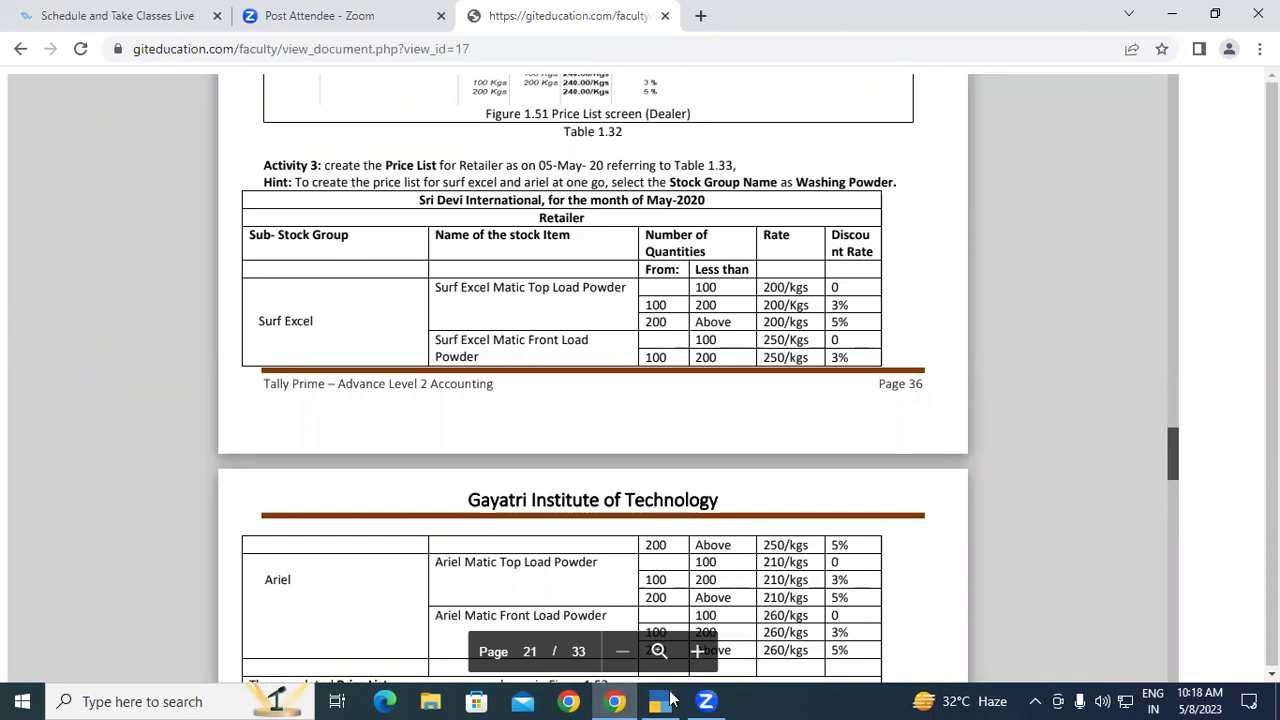
click(660, 701)
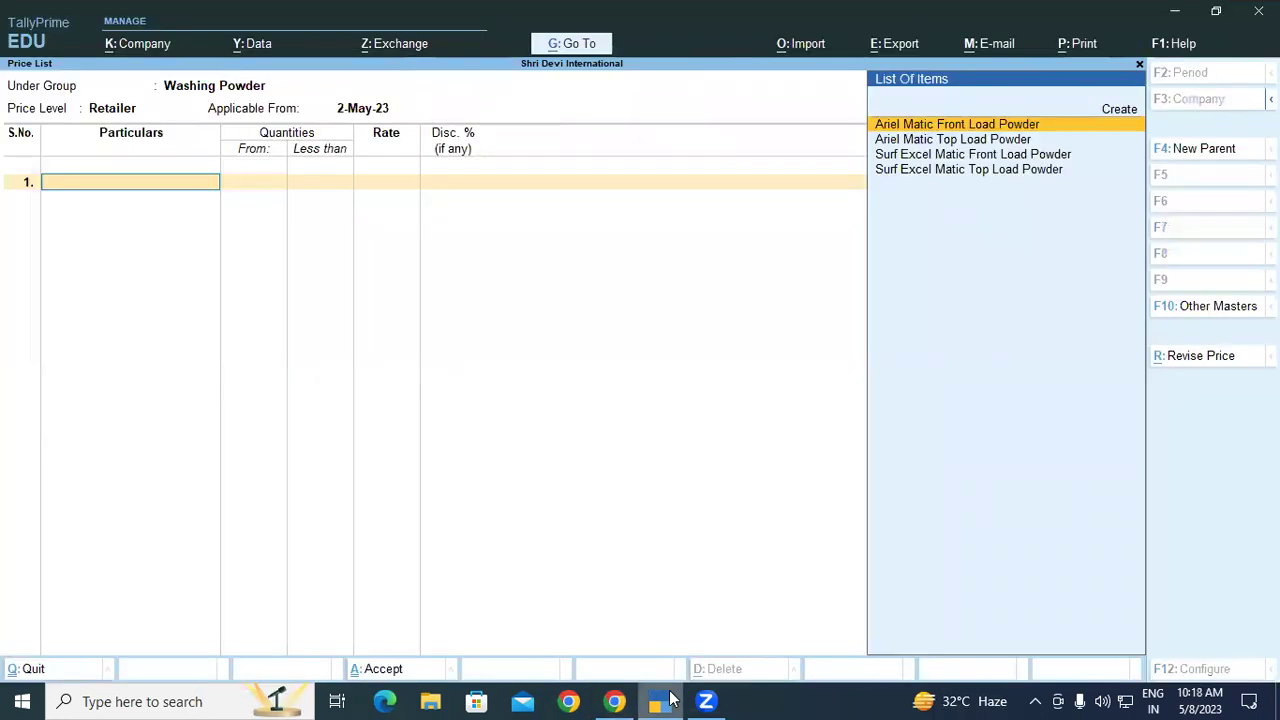
key(Up)
key(Down)
key(Down)
key(Down)
key(Down)
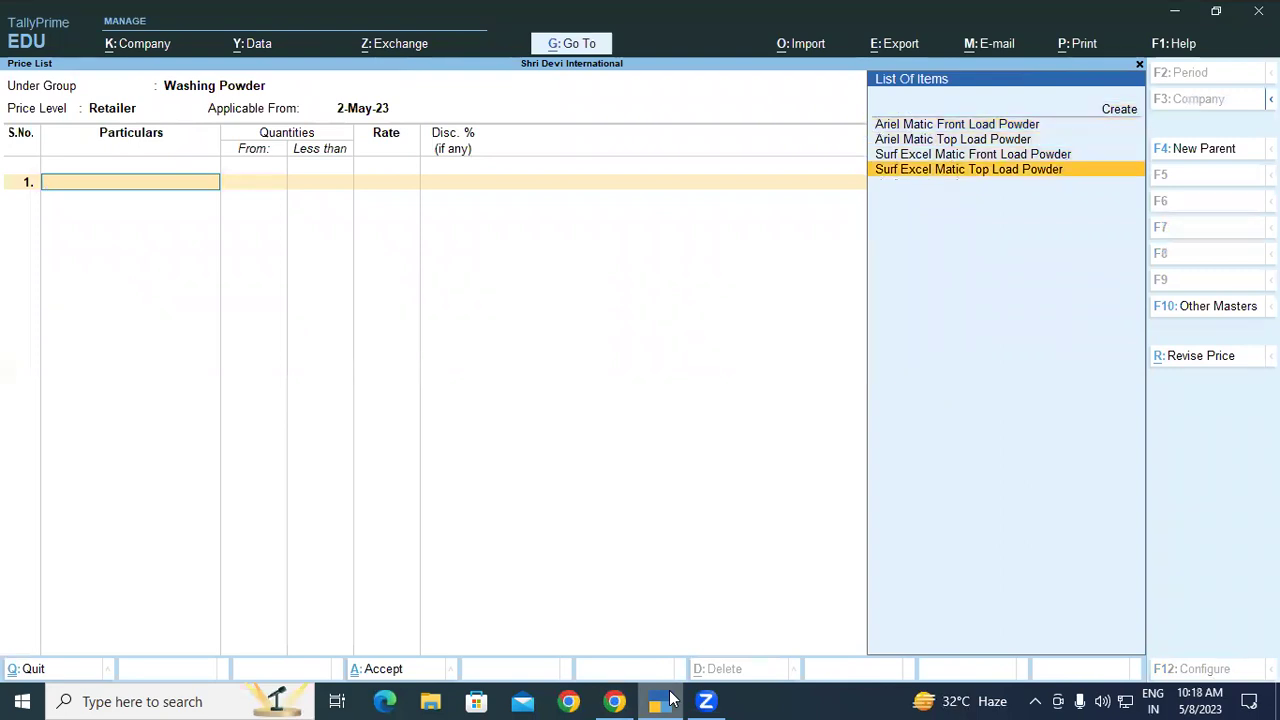
key(Return)
text(10)
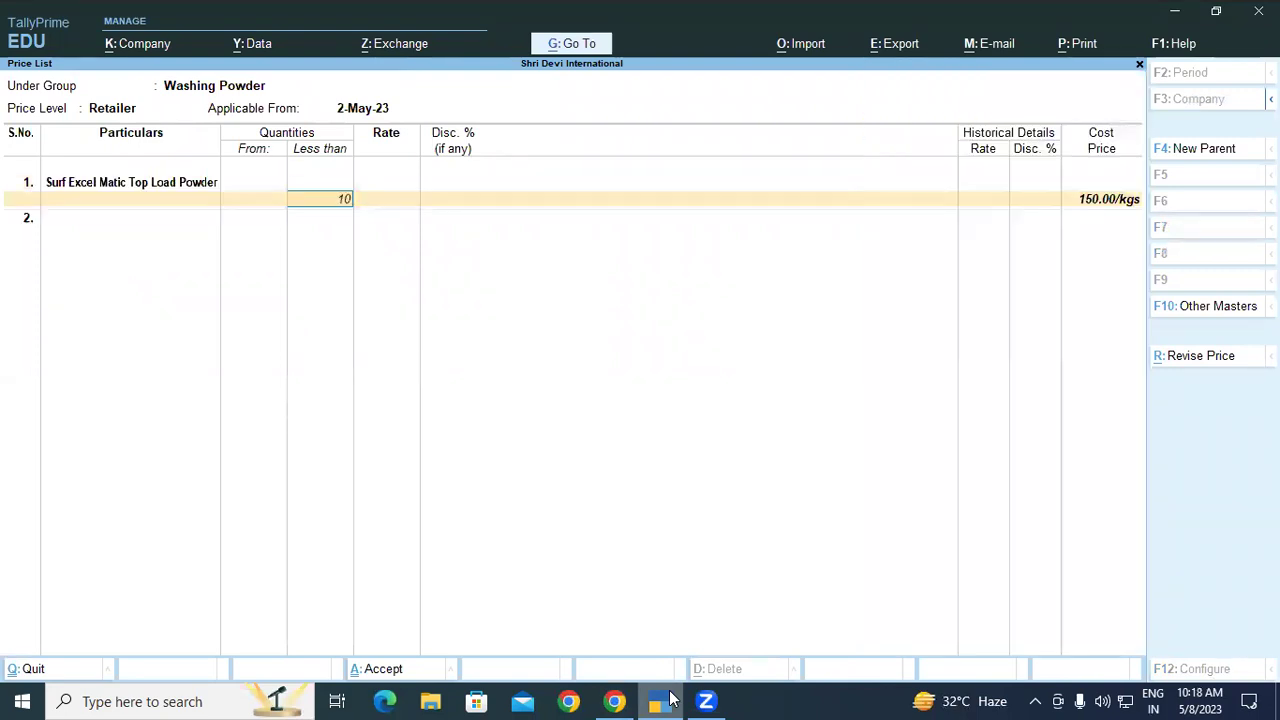
key(BackSpace)
key(BackSpace)
key(Return)
text(00)
key(Return)
text(200)
key(Return)
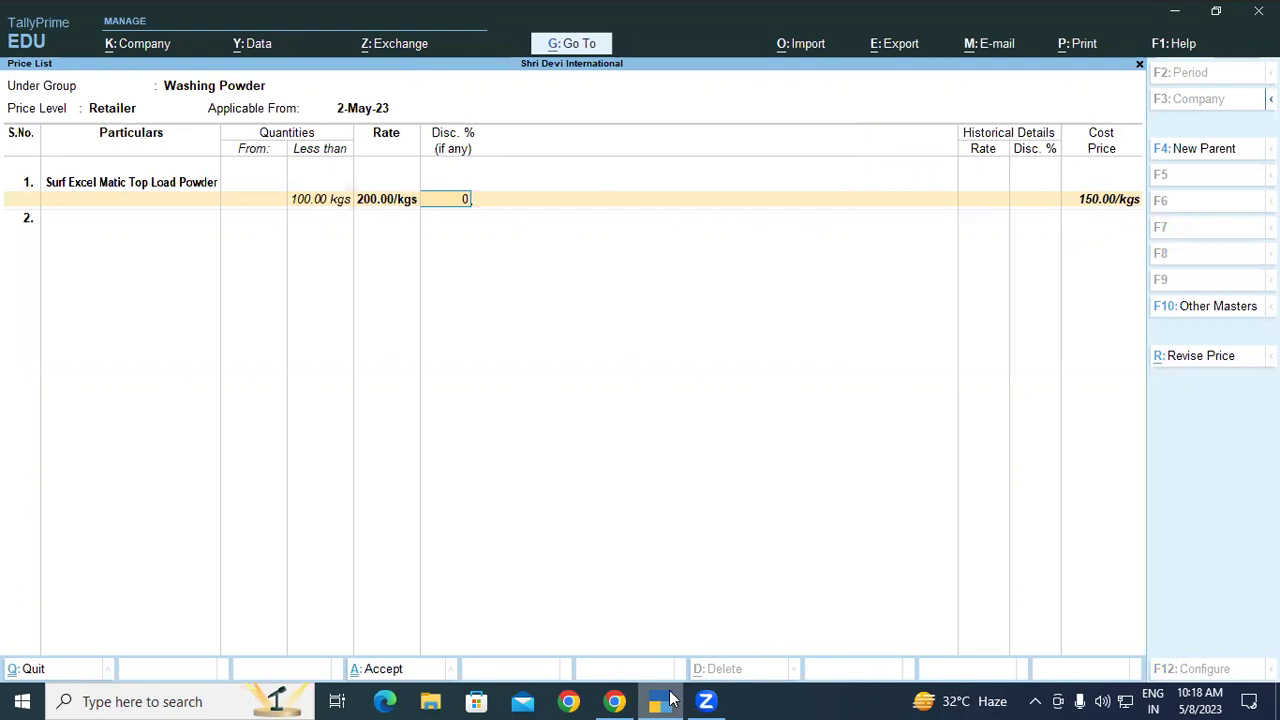
key(Return)
Add the 100–200 kgs slab at 200 with 3% and the 200+ kgs slab at 200 with 5%.
text(200)
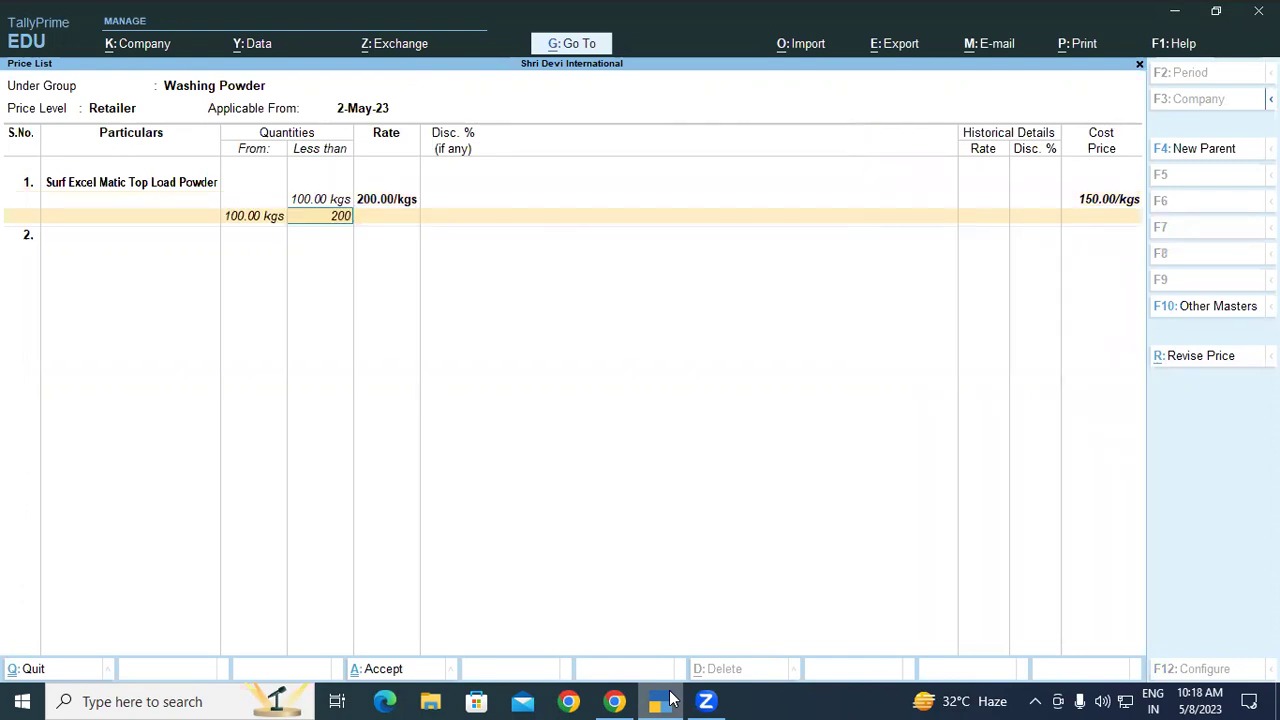
key(Return)
text(200)
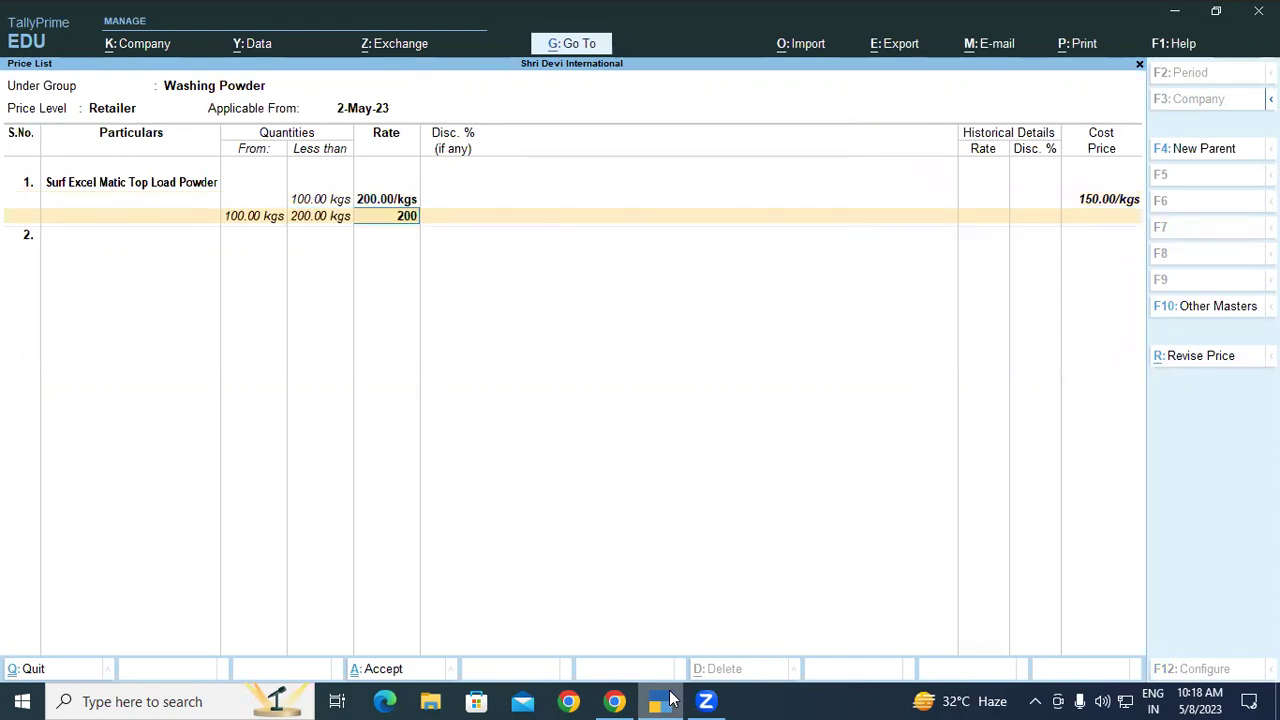
key(Return)
key(Return)
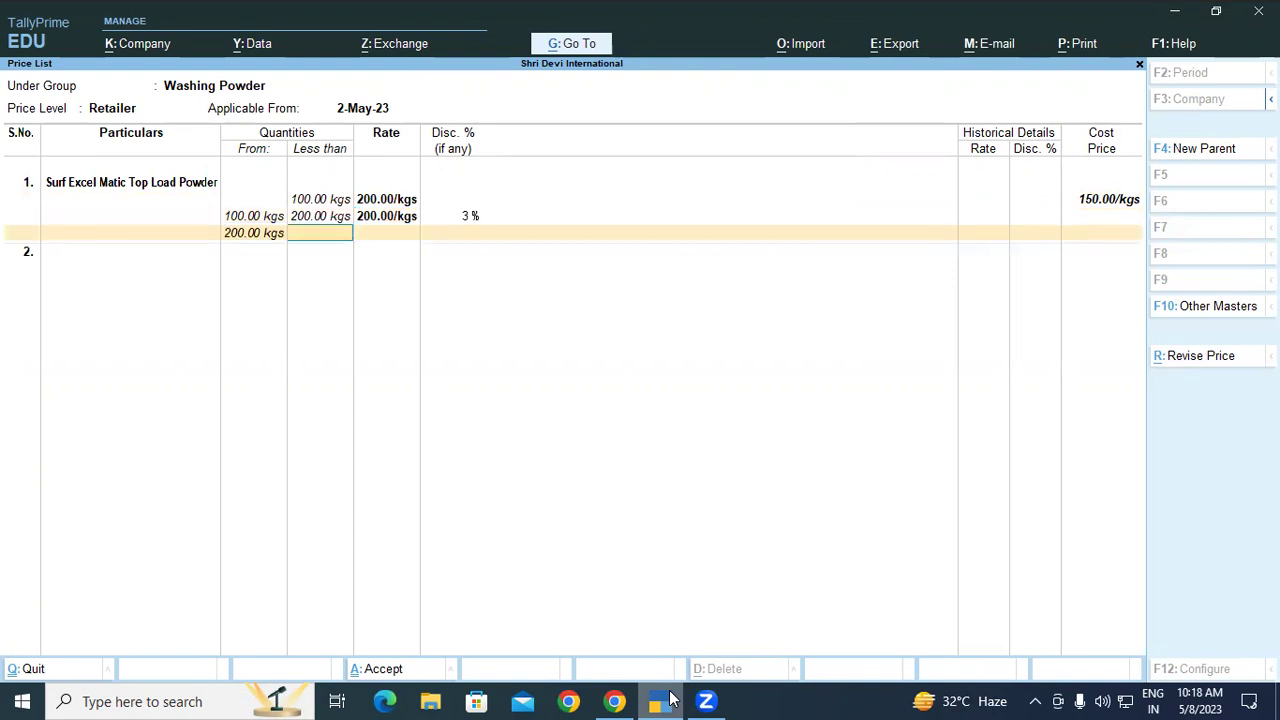
key(Return)
text(200)
key(Return)
text(5)
key(Return)
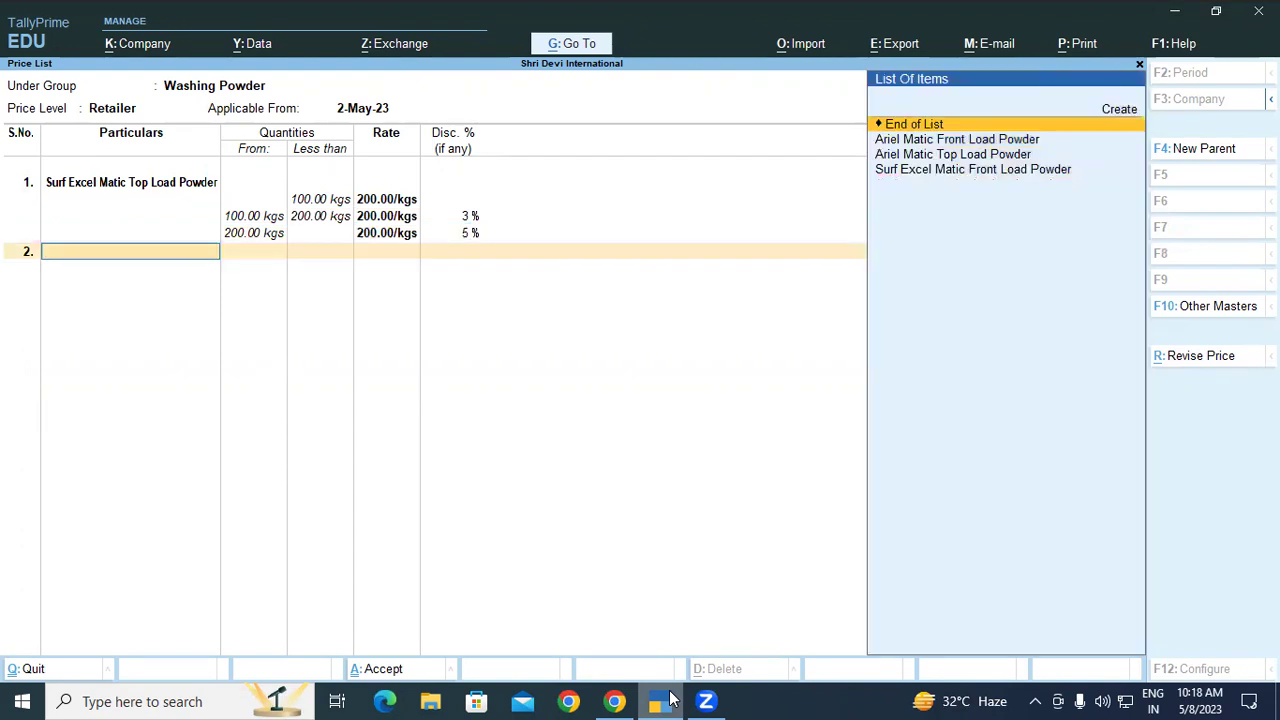
Add Surf Excel Matic Front Load Powder as row 2 with a below-100 kgs slab at 250, no discount.
key(Down)
key(Down)
key(Down)
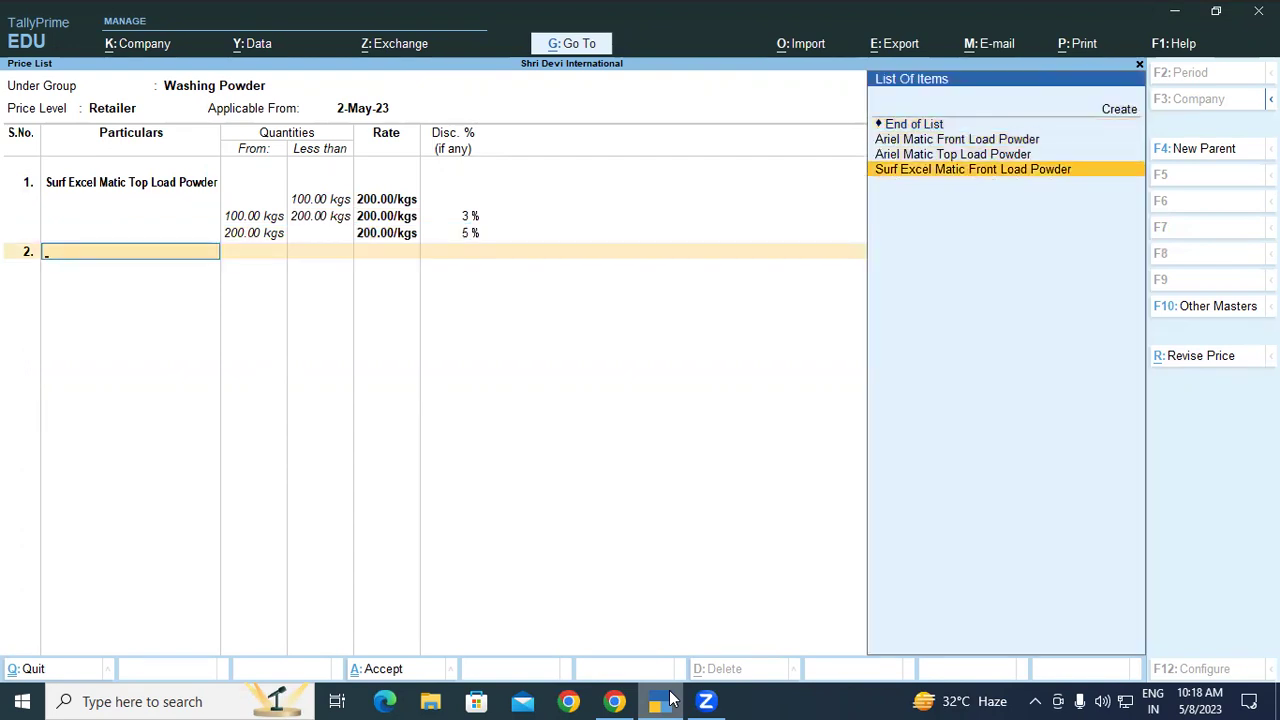
key(Return)
text(100)
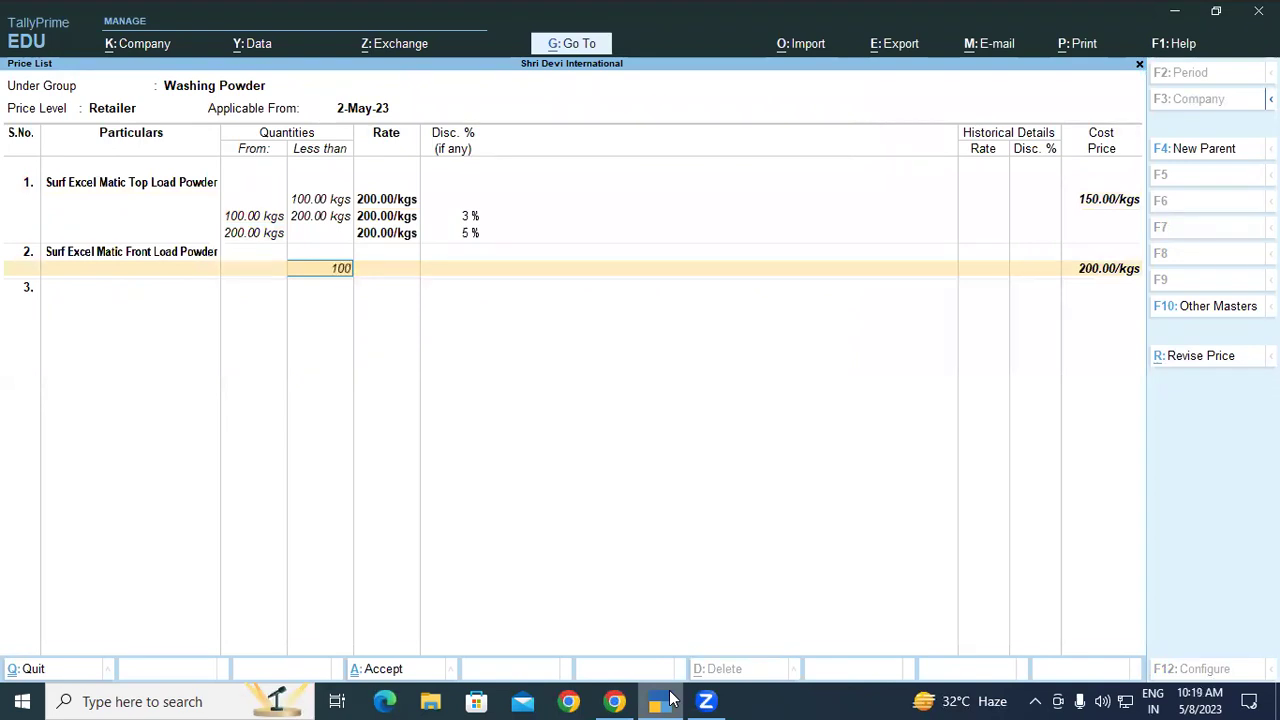
key(Return)
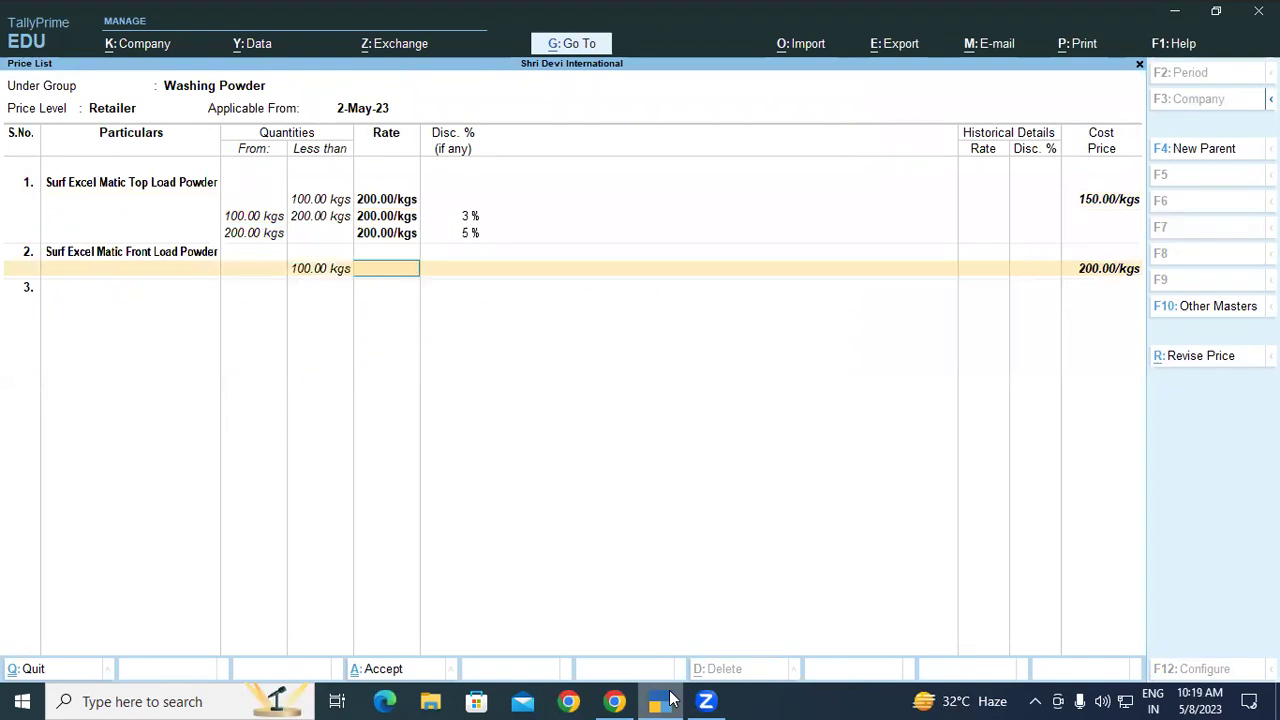
text(250)
key(Return)
text(00/kgs)
key(Return)
Add a 100–200 kgs slab at 250 with 3% discount and a 200+ kgs slab at 250 with 5%.
text(200)
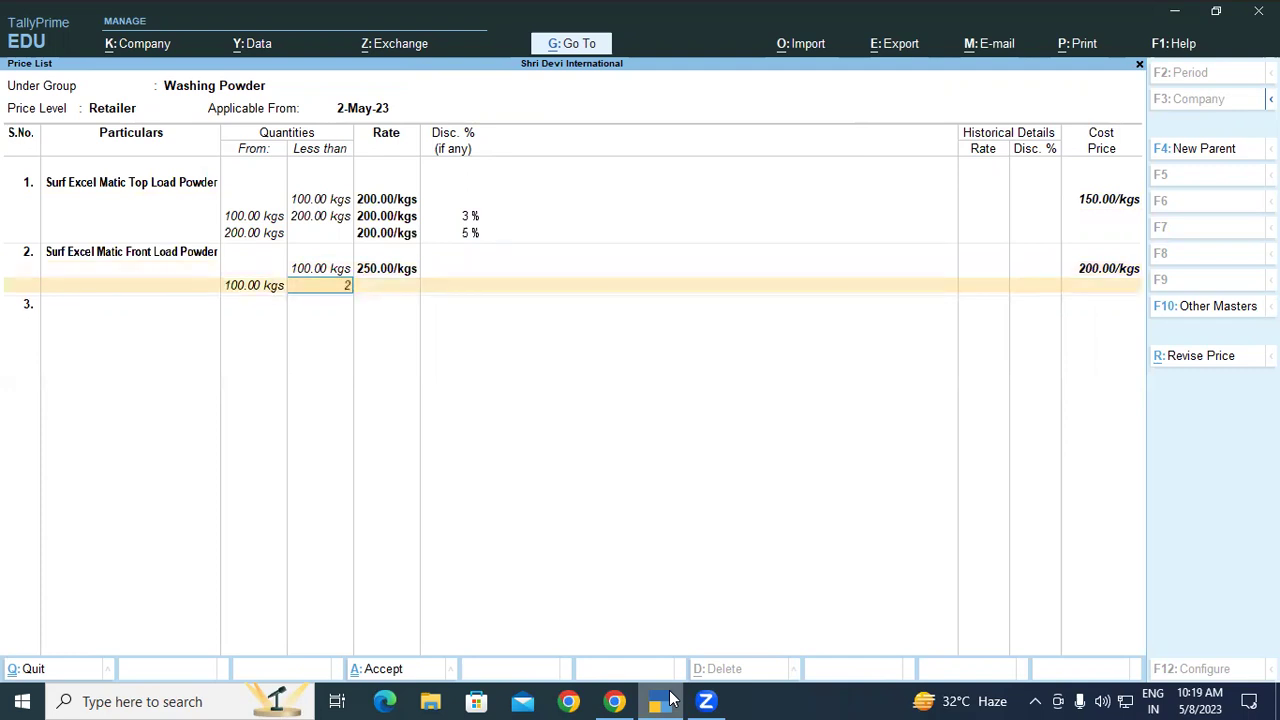
key(Return)
text(250.00/kgs)
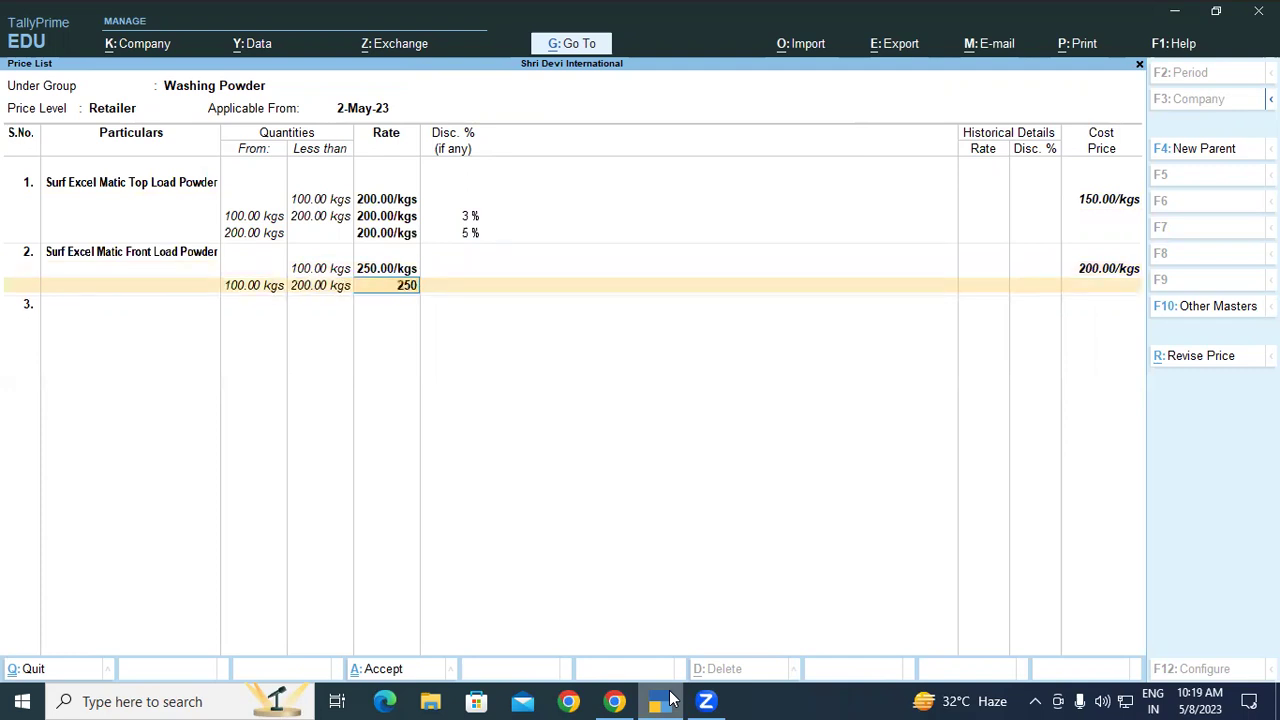
key(Return)
text(3)
key(Return)
key(Return)
text(250.00/kgs)
key(Return)
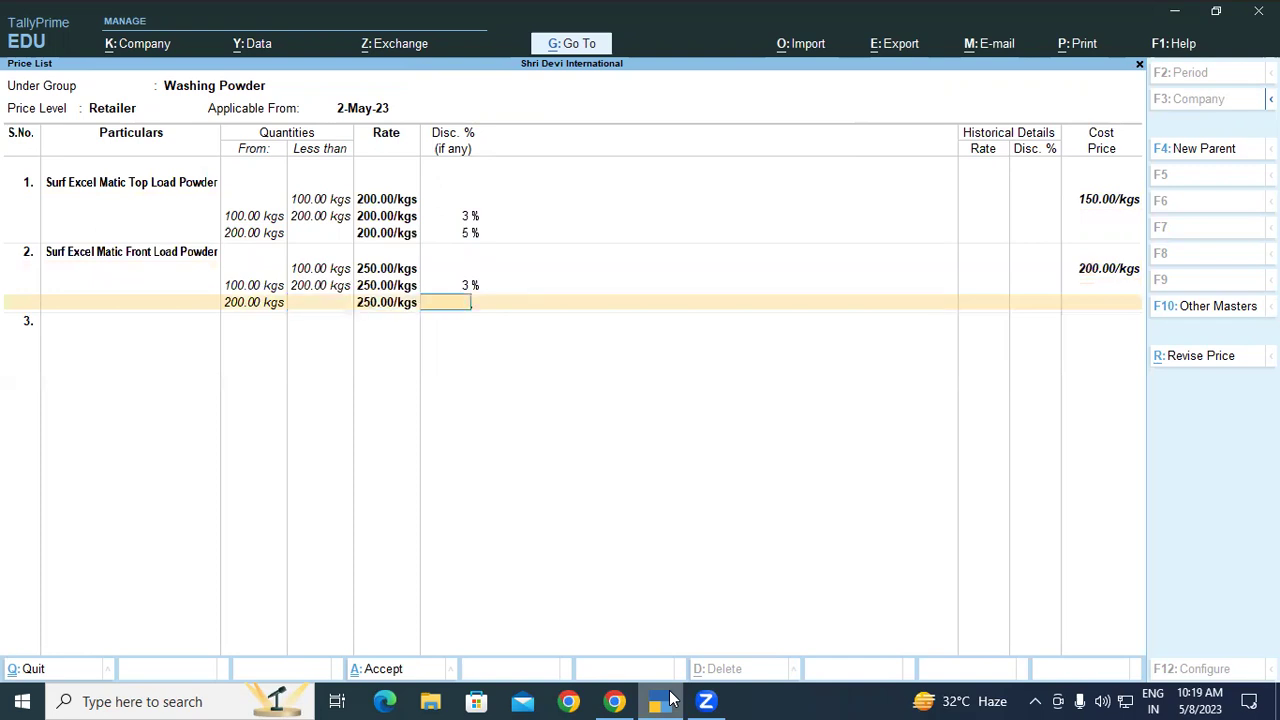
text(5)
key(Return)
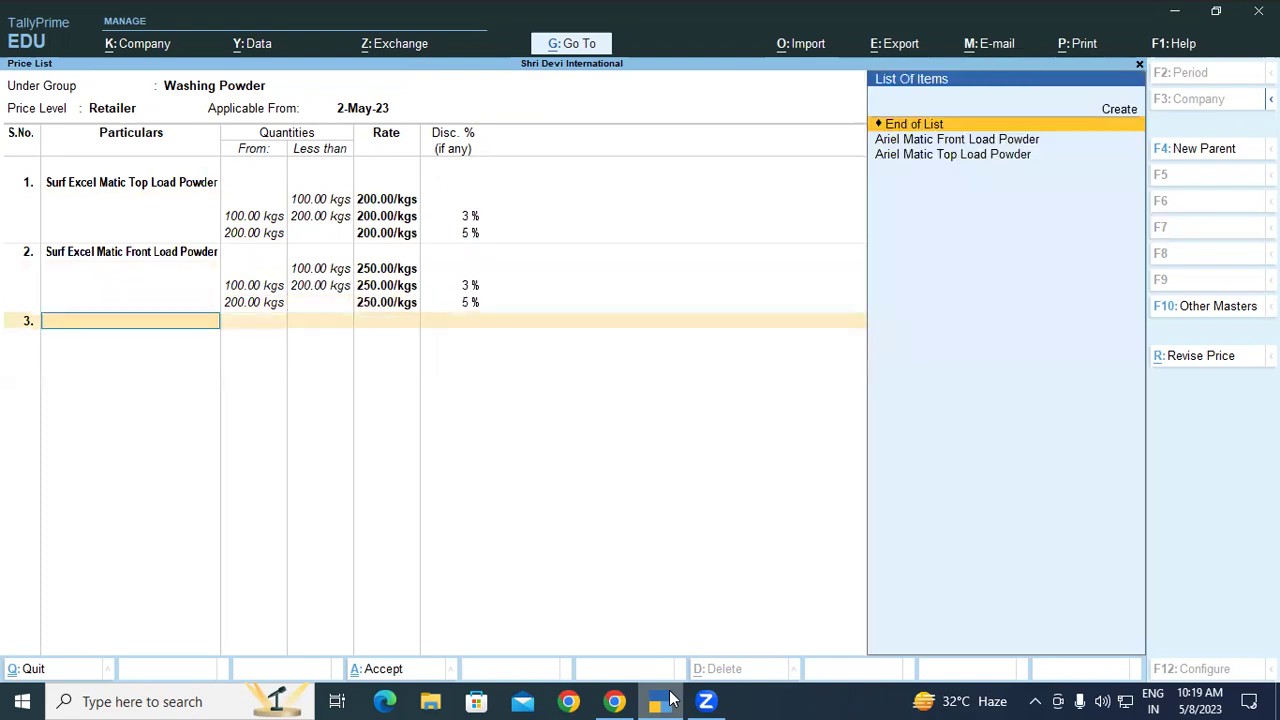
key(Down)
key(Down)
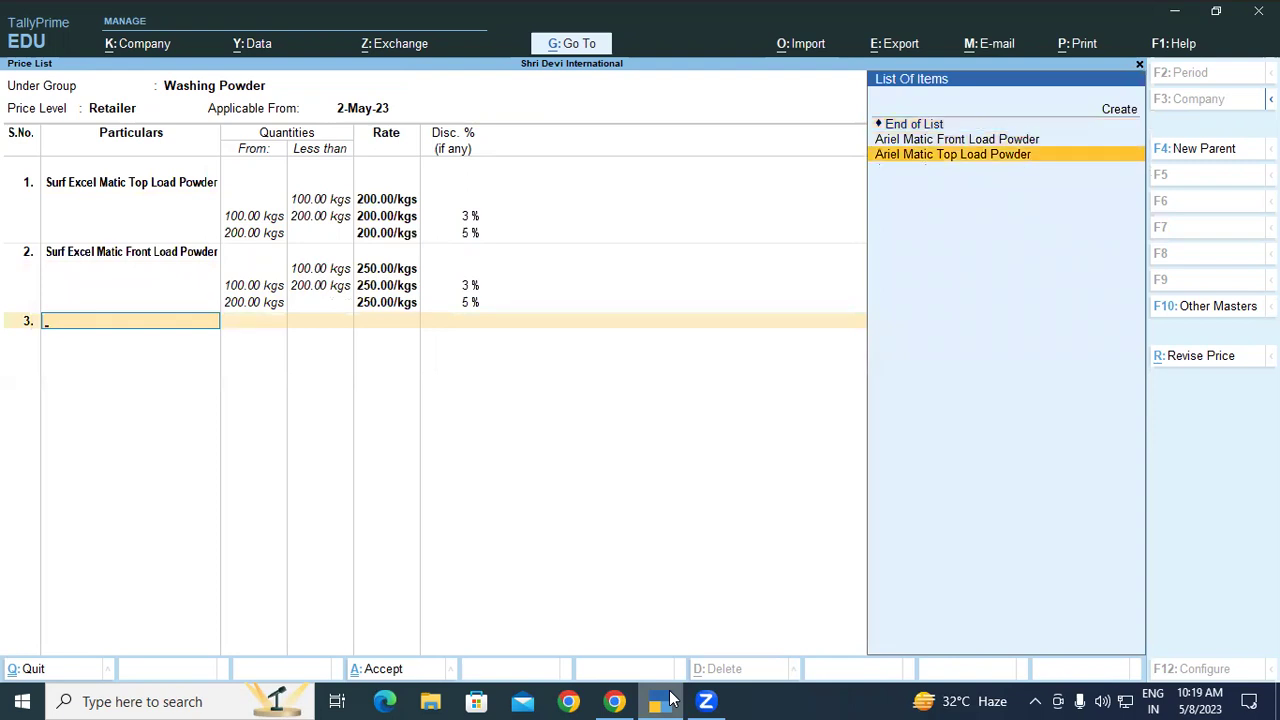
Add Ariel Matic Top Load Powder as row 3, checking its rates in the course PDF.
key(Return)
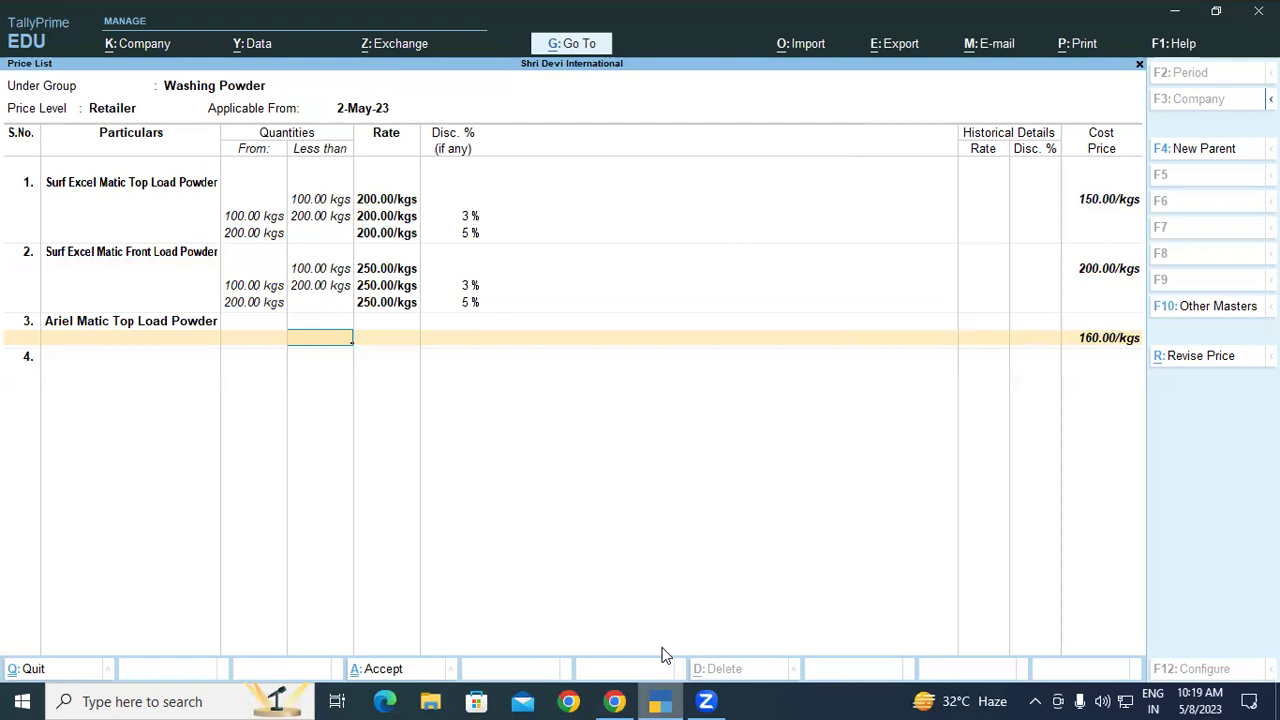
click(660, 701)
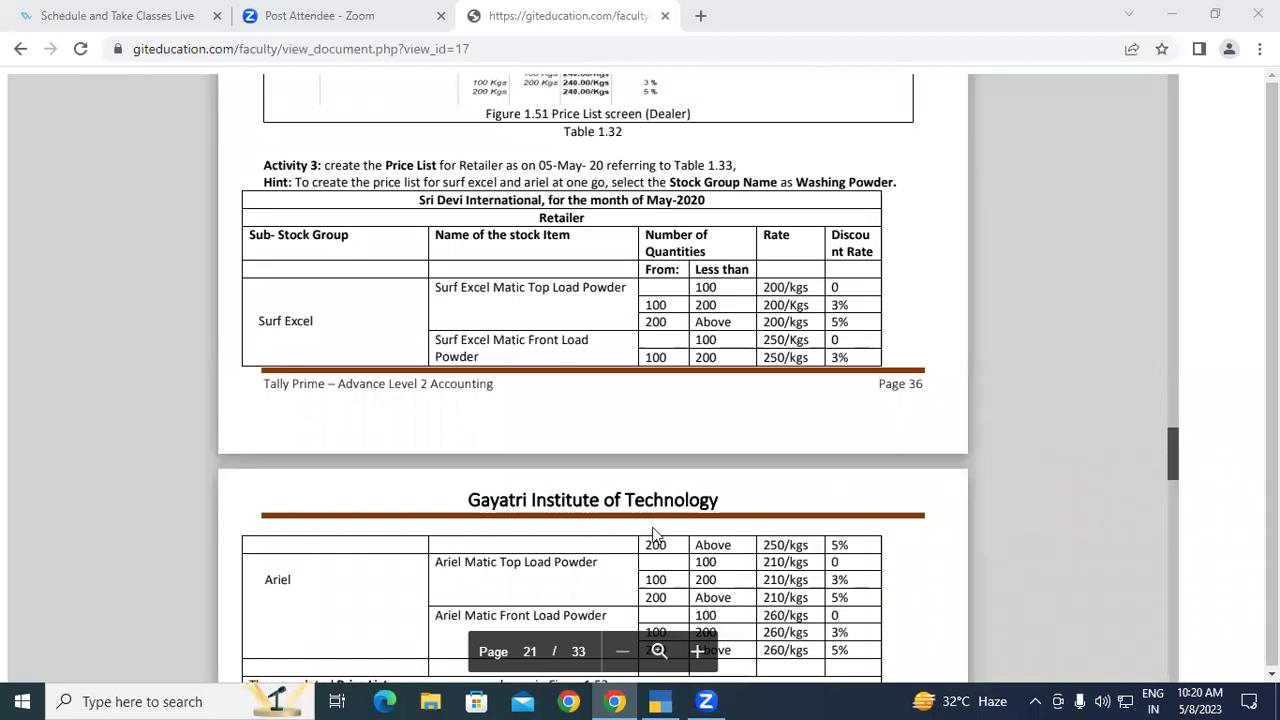
key(alt+Tab)
key(Down)
Reopen the Washing Powder stock group's Retailer price list, then compare it with the course PDF.
key(Return)
key(Down)
key(Down)
key(Down)
key(Down)
key(Down)
key(Down)
key(Down)
key(Down)
key(Down)
key(Down)
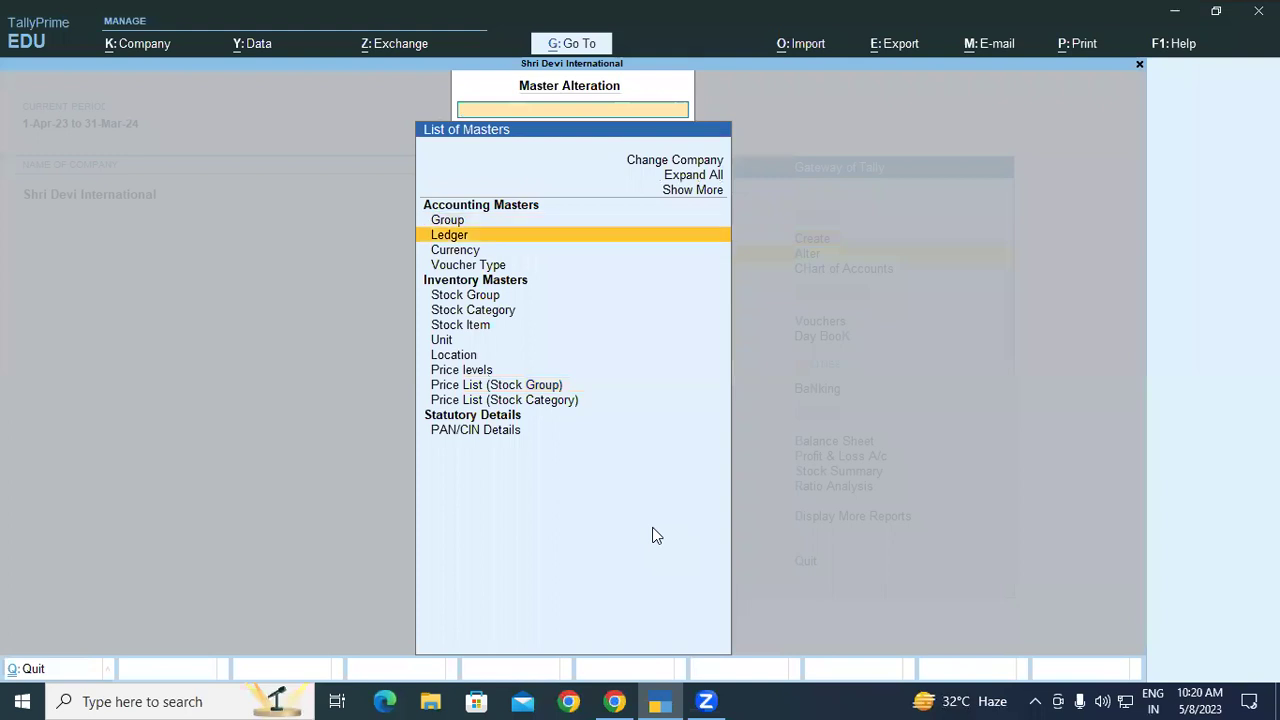
key(Return)
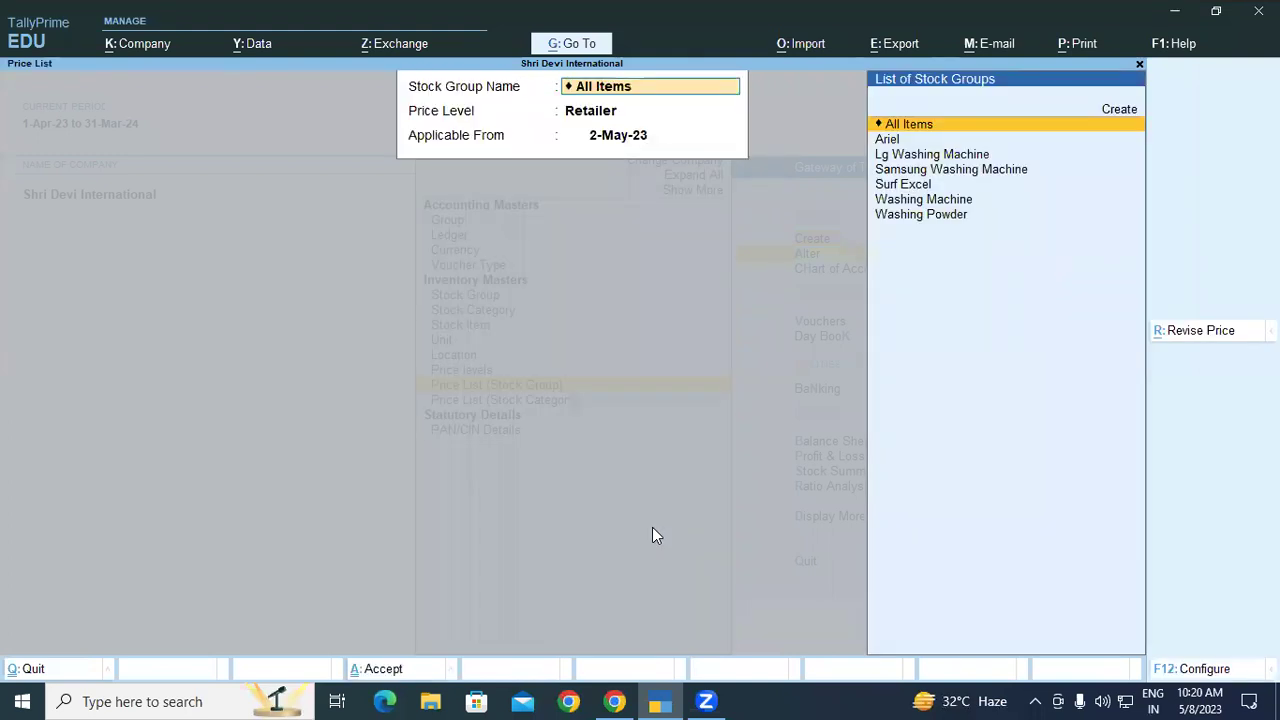
key(Down)
key(Down)
key(Down)
key(Down)
key(Down)
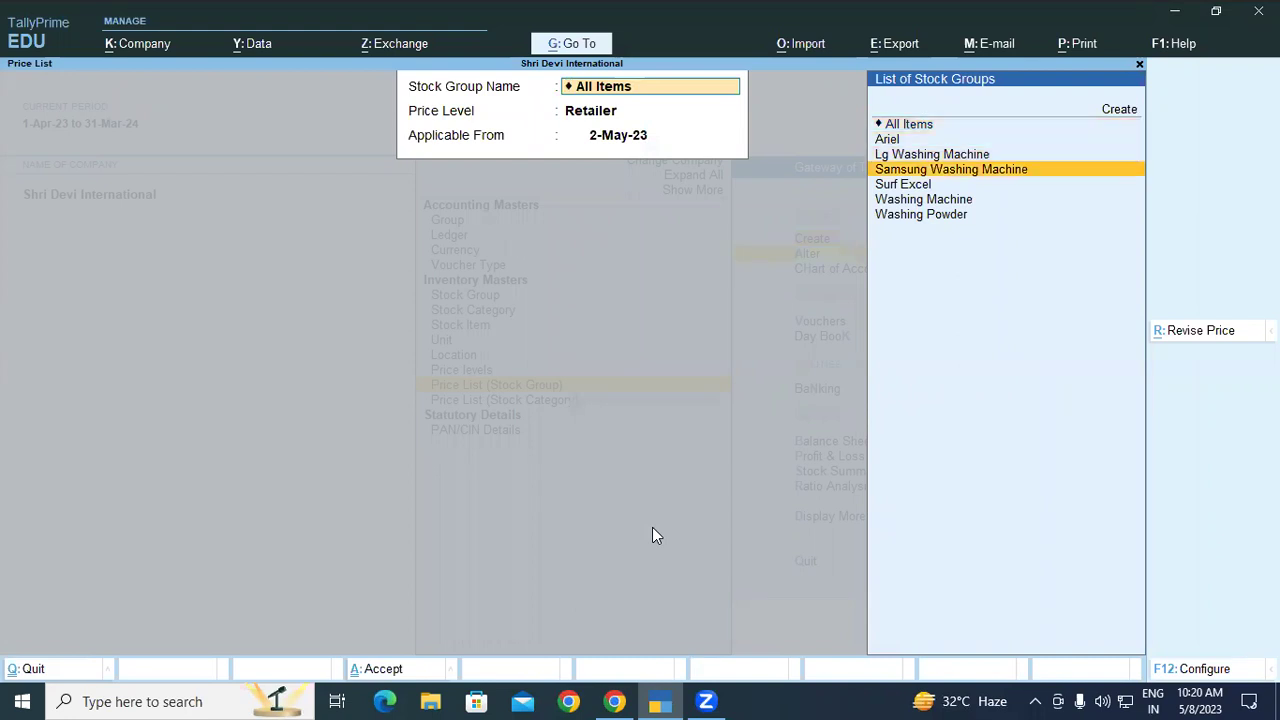
key(Down)
key(Return)
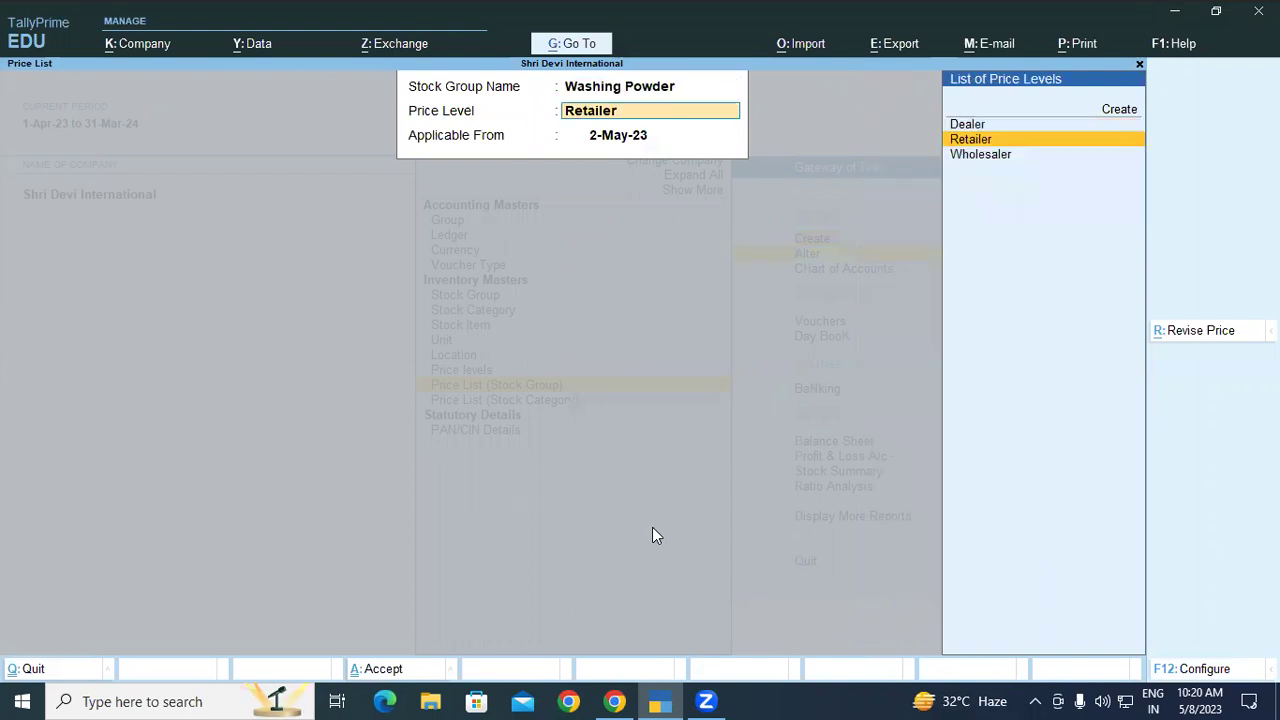
key(Return)
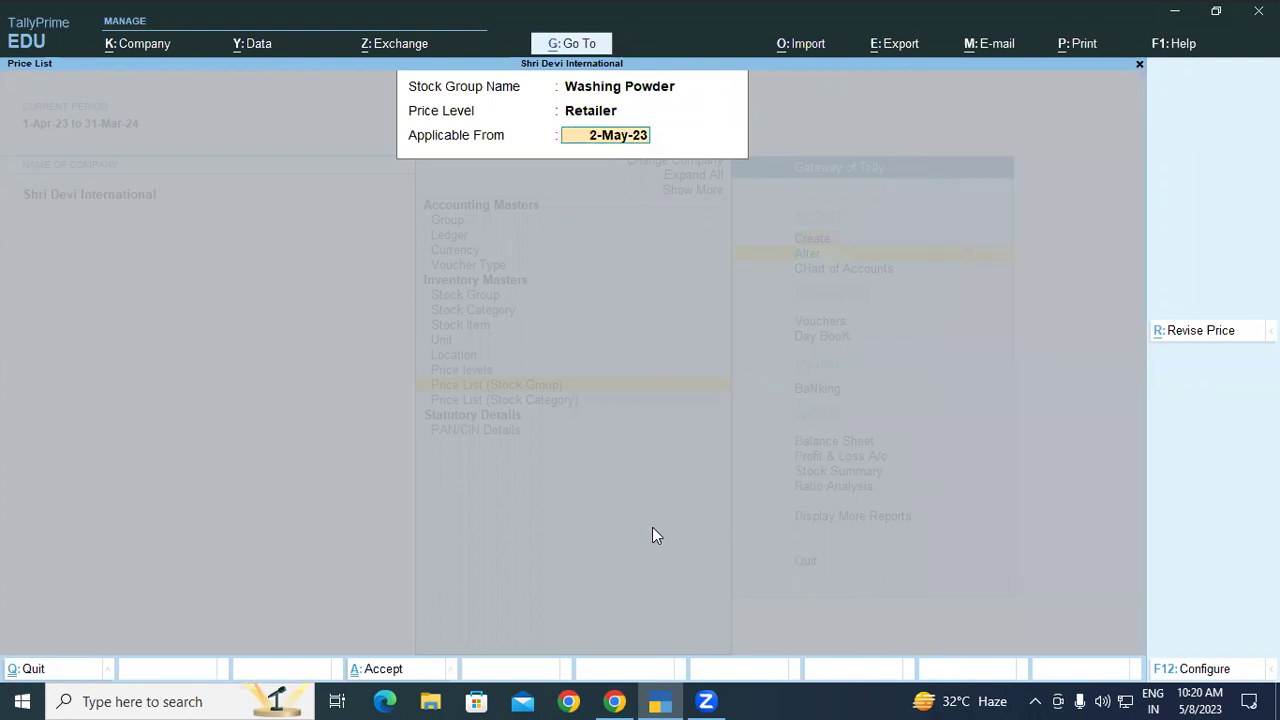
key(Return)
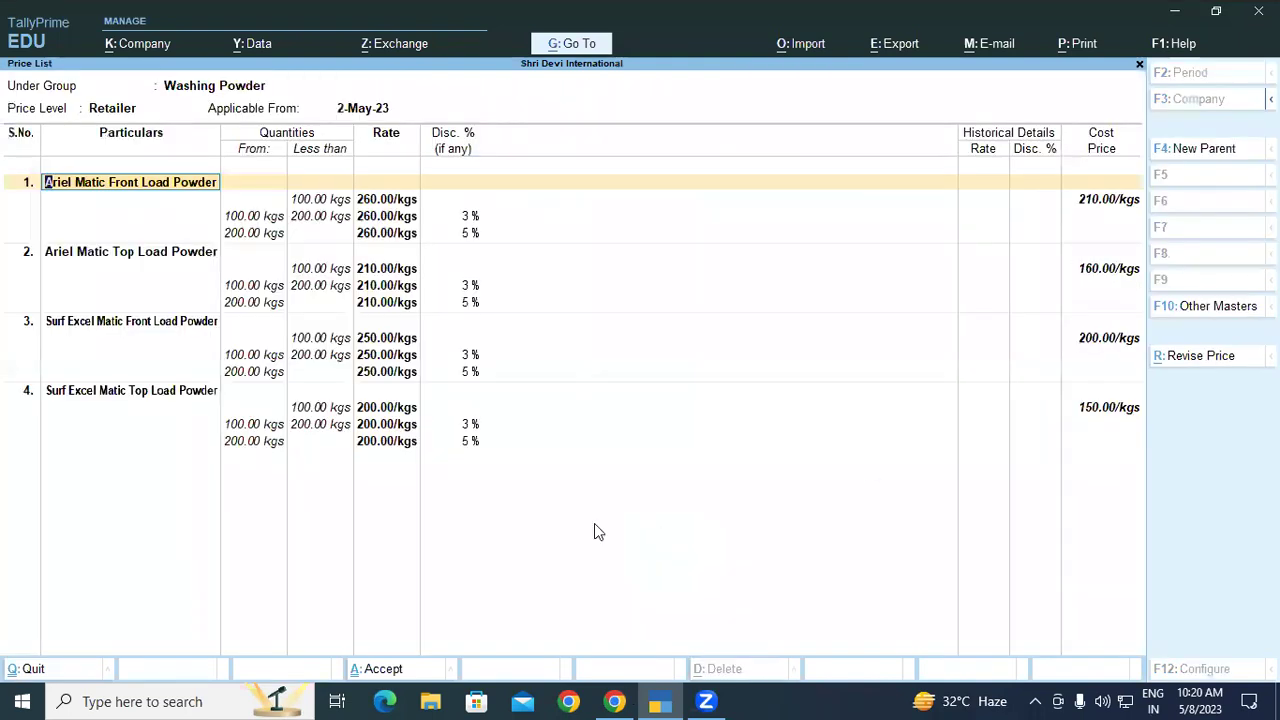
key(alt+Tab)
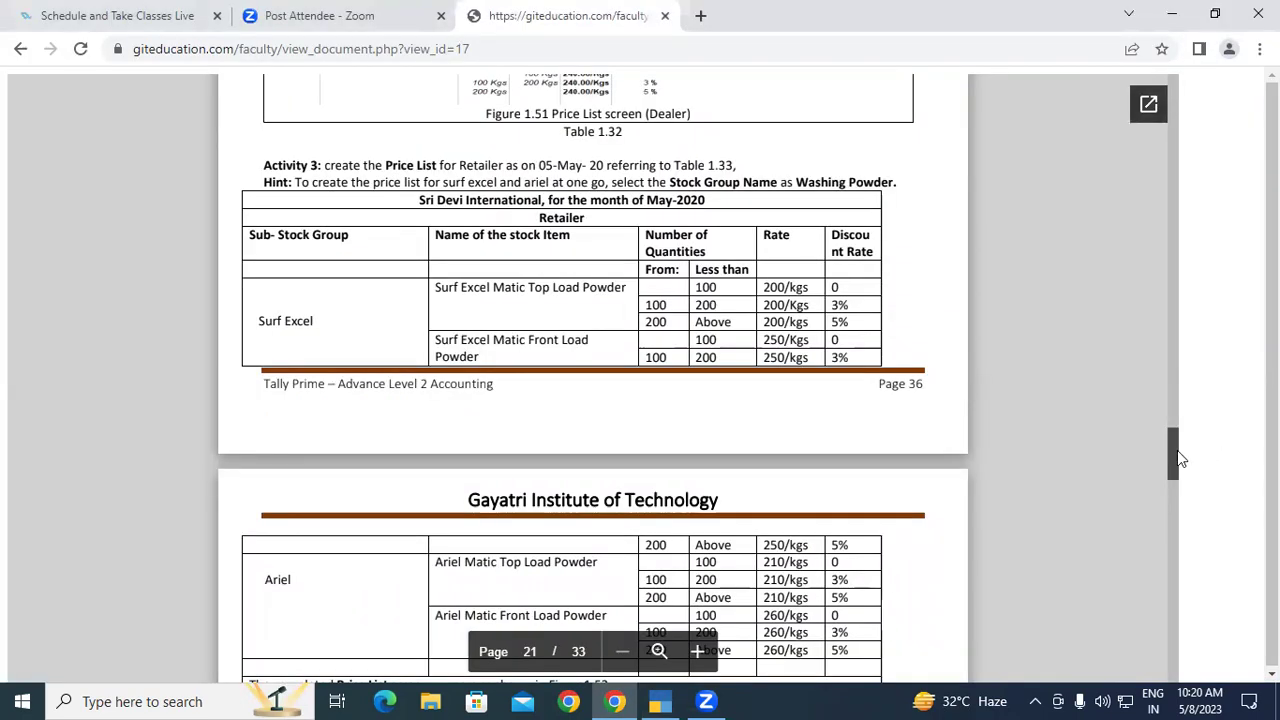
Scroll the course PDF to Figure 1.52 and compare it with the Tally Retailer price list.
drag(1176, 452, 1176, 460)
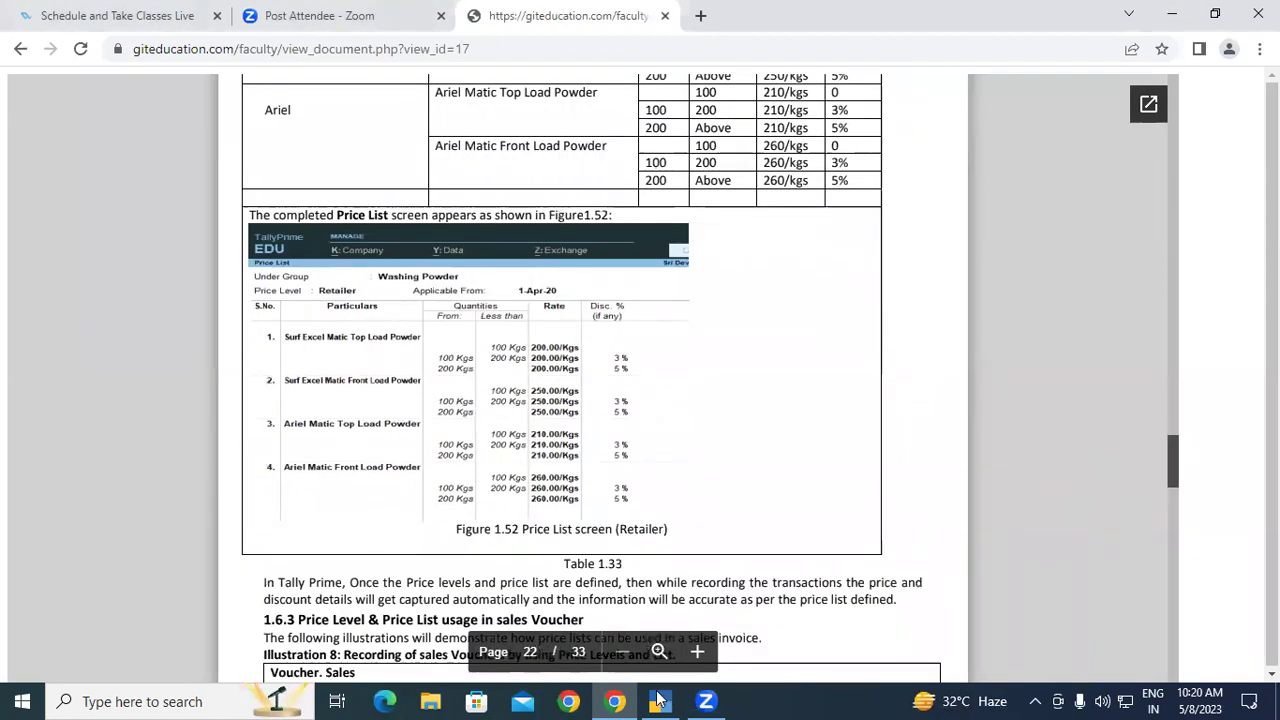
key(alt+Tab)
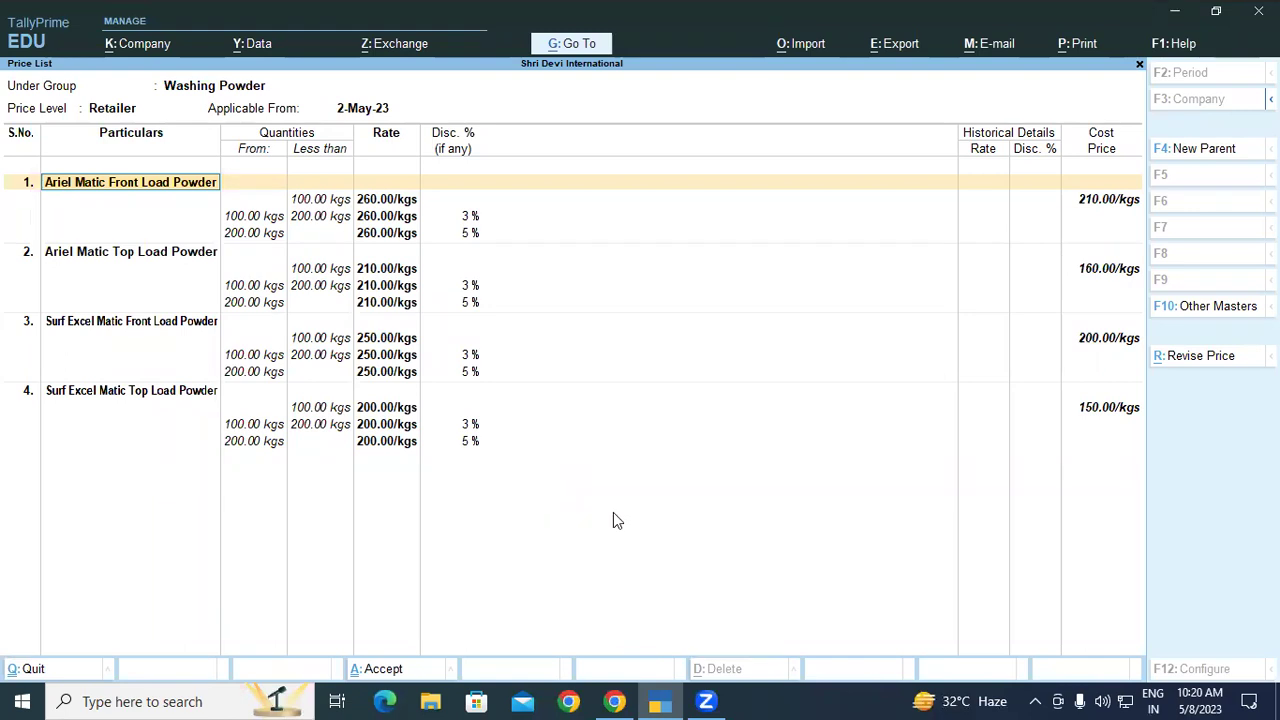
key(alt+Tab)
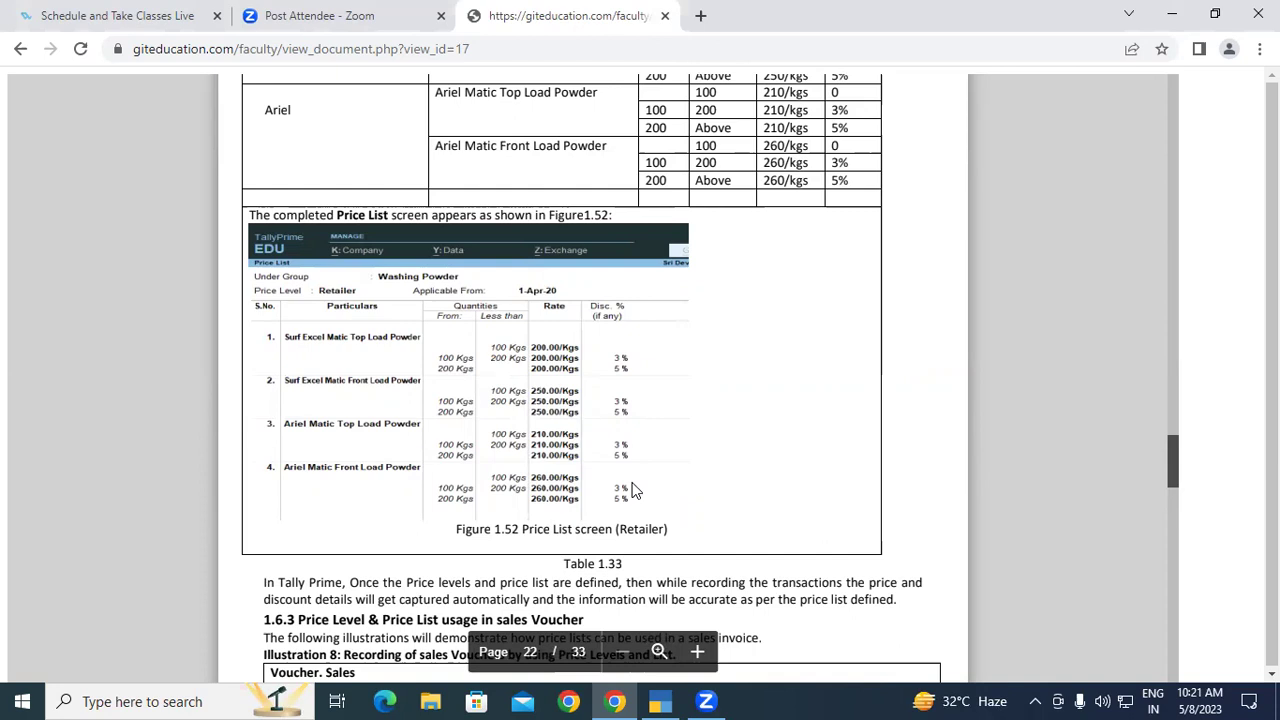
Scroll the course PDF down to Table 1.34, Illustration 8's sales voucher for Sai wholesaler.
scroll(632, 486, down, 3)
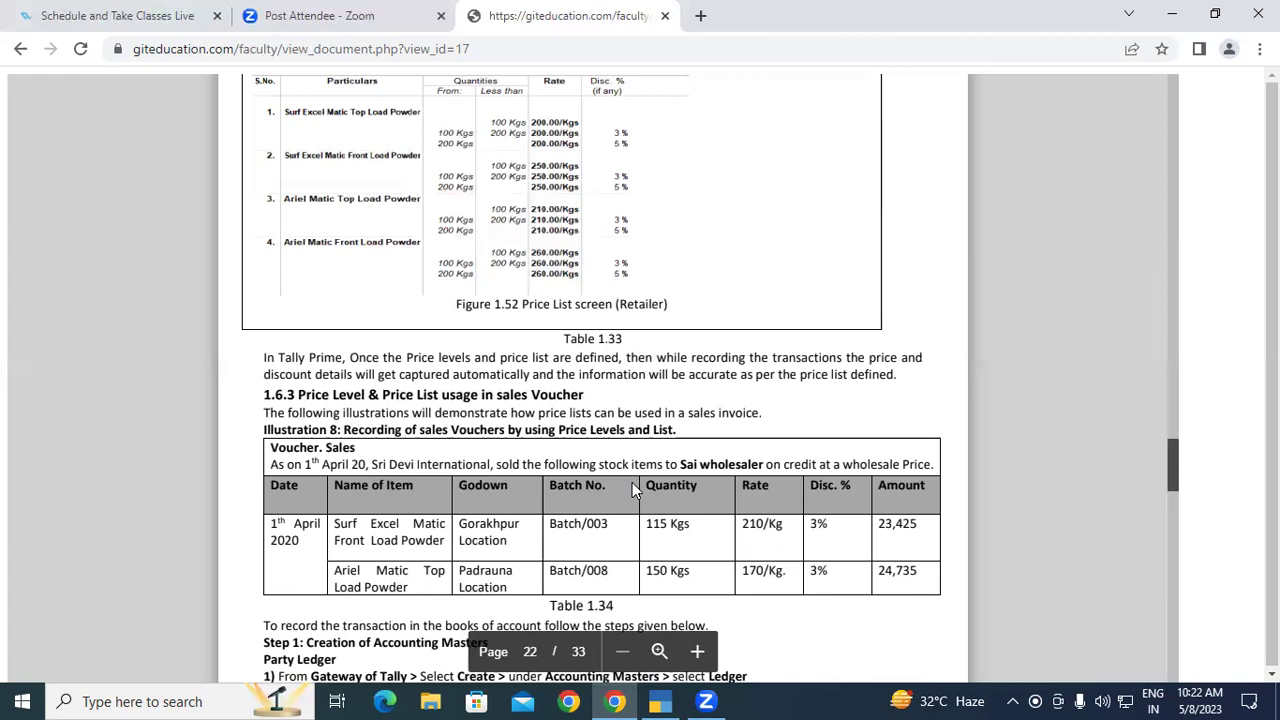
scroll(632, 482, down, 3)
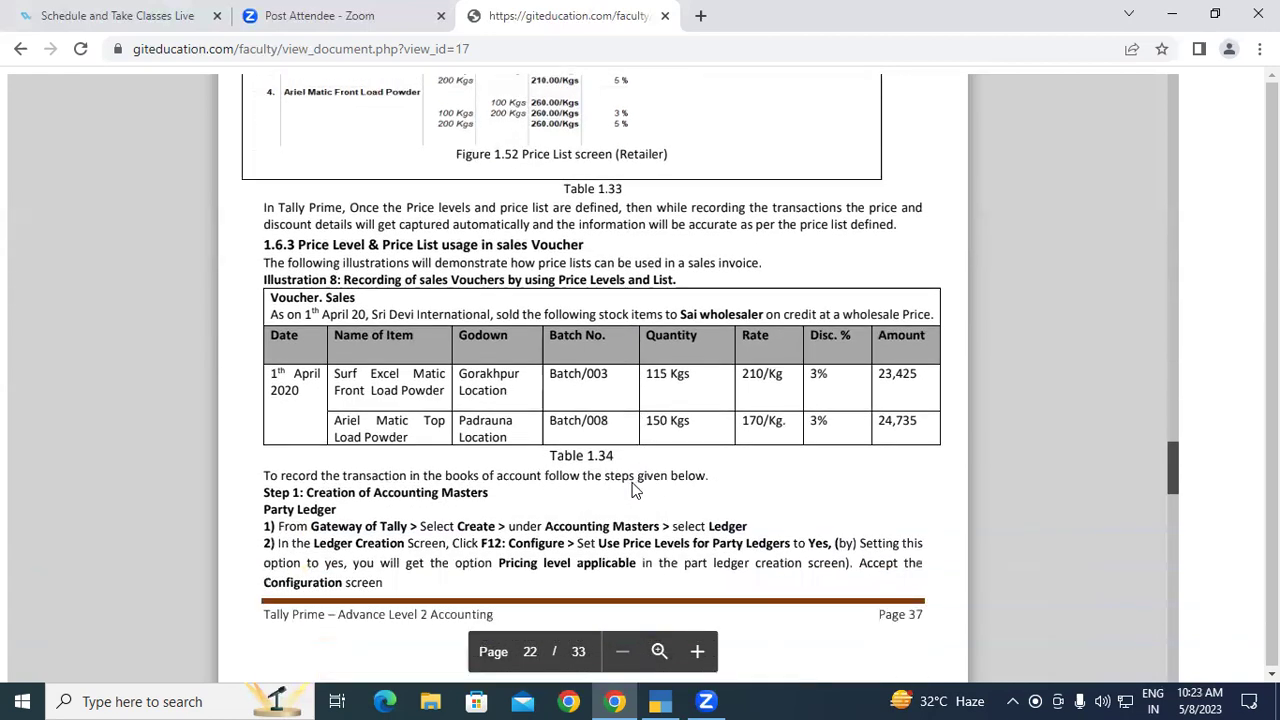
scroll(632, 488, down, 1)
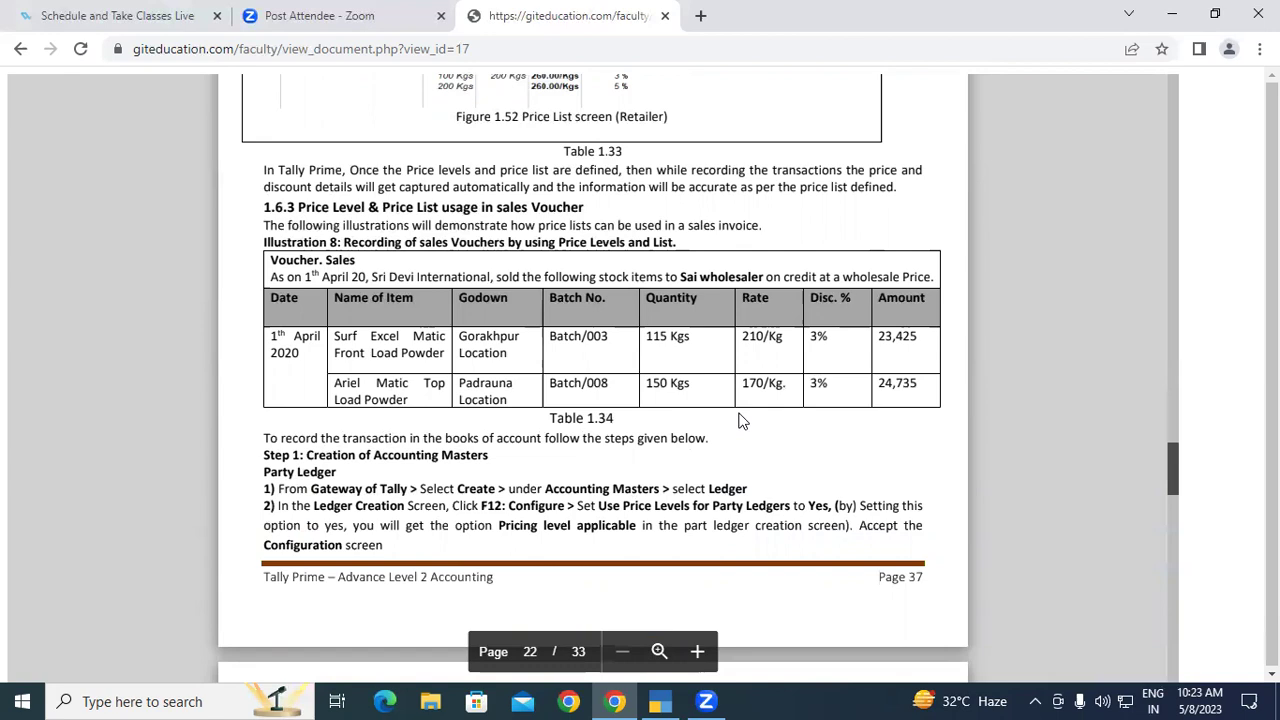
click(676, 700)
Back out to the Gateway of Tally and open a new Ledger Creation form.
key(Escape)
key(Escape)
key(Escape)
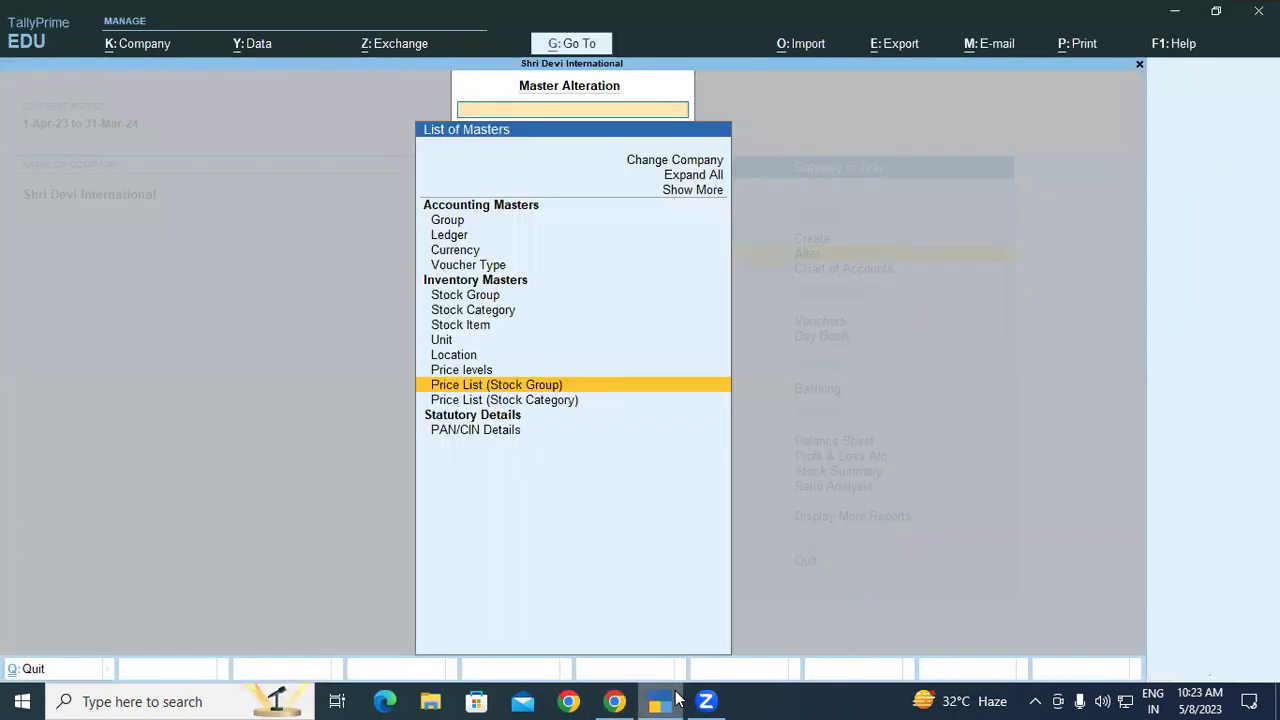
key(Escape)
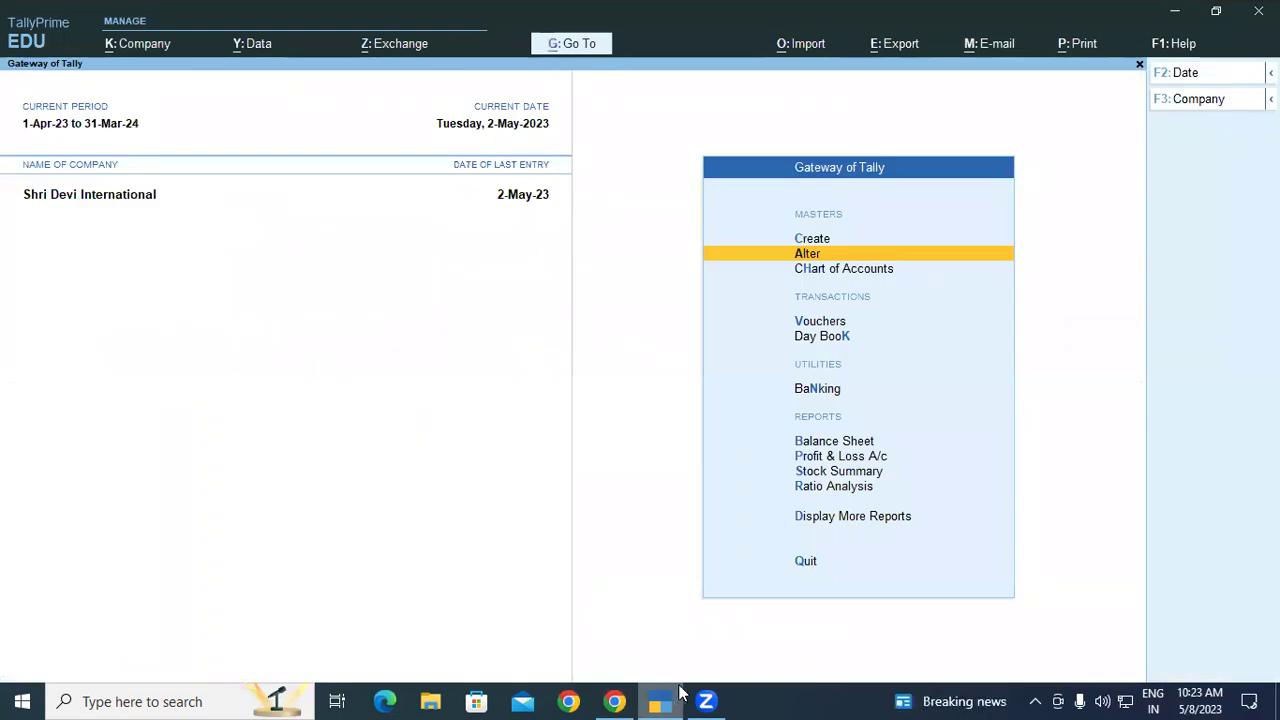
key(c)
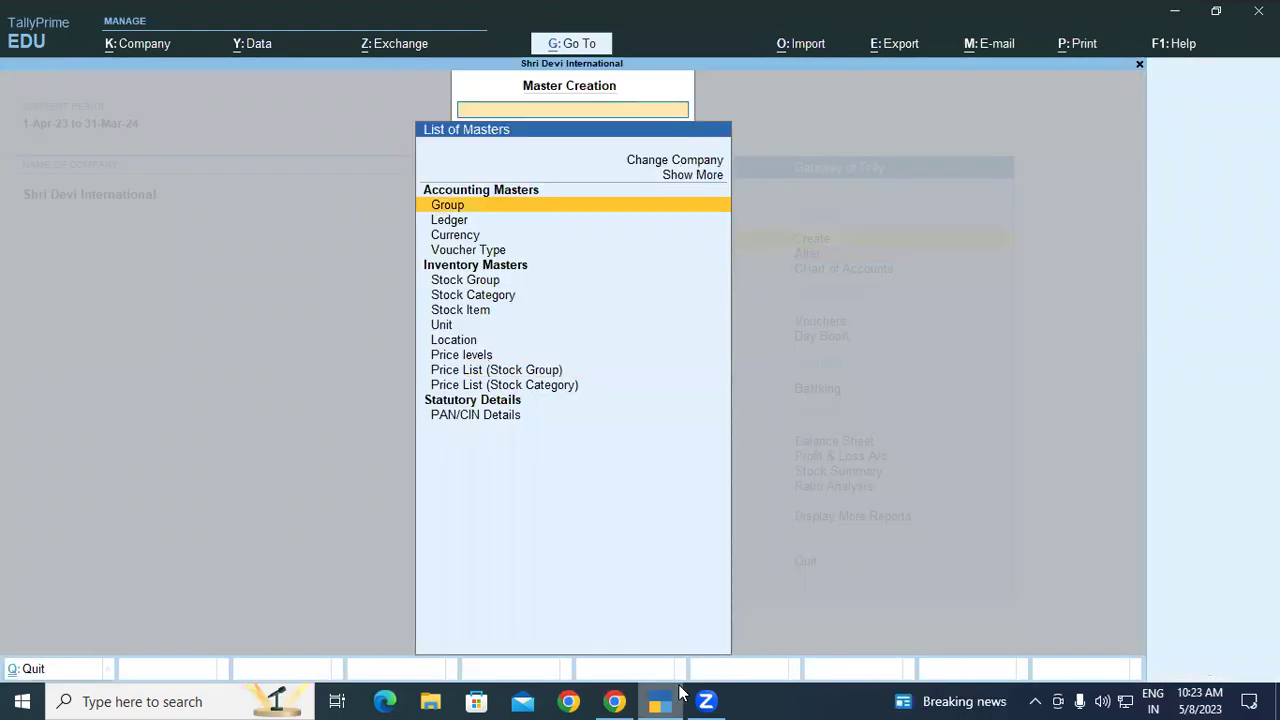
key(Down)
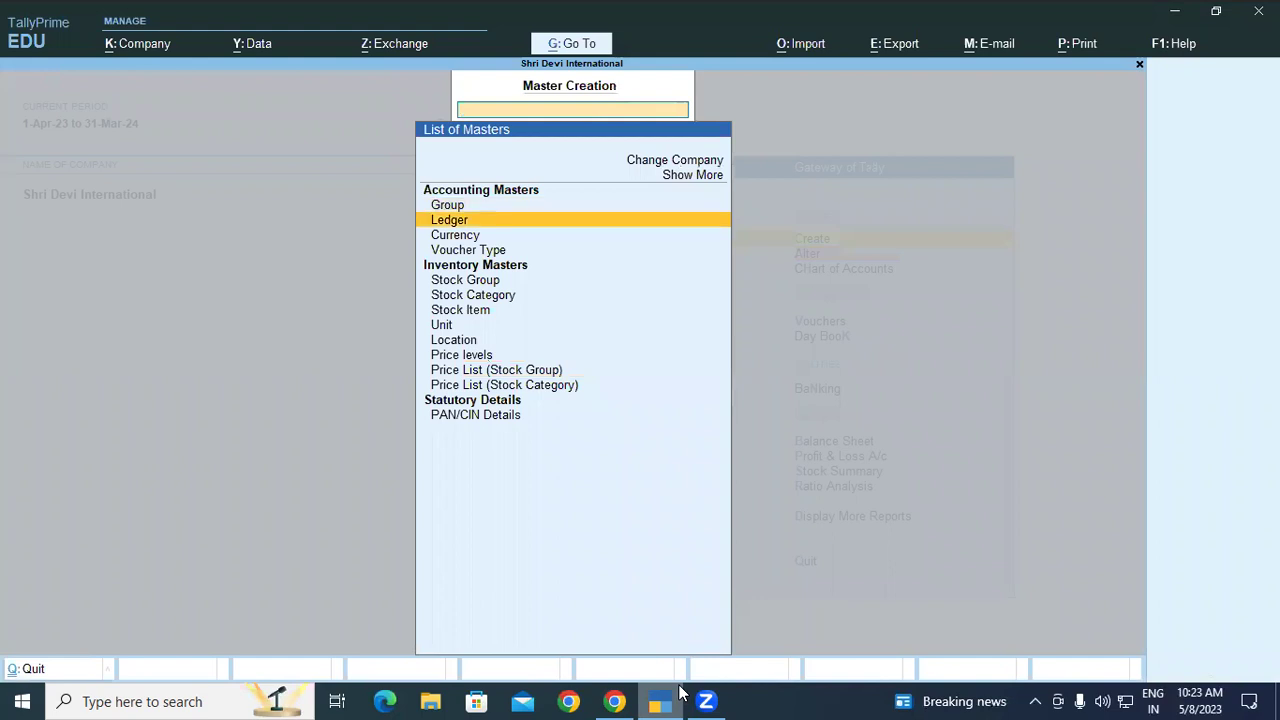
key(Return)
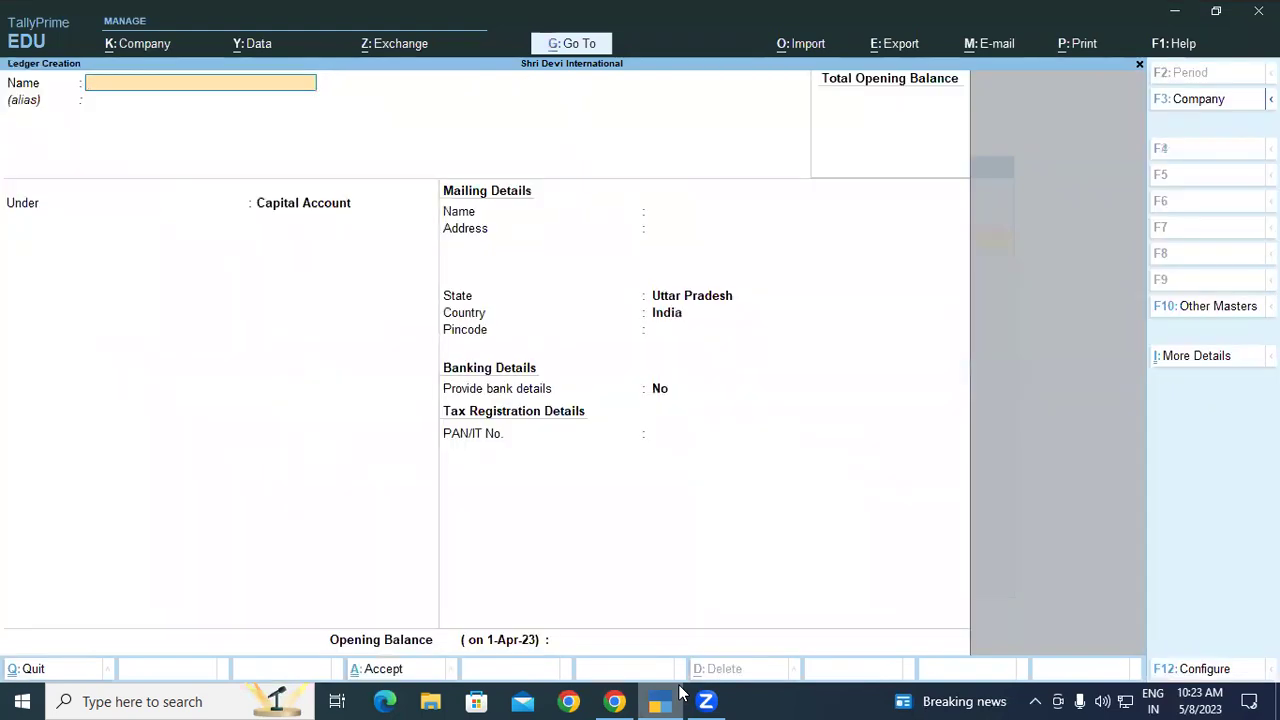
Set Show more configurations, Show all configurations and Use Price Levels for Party Ledgers to Yes.
key(F12)
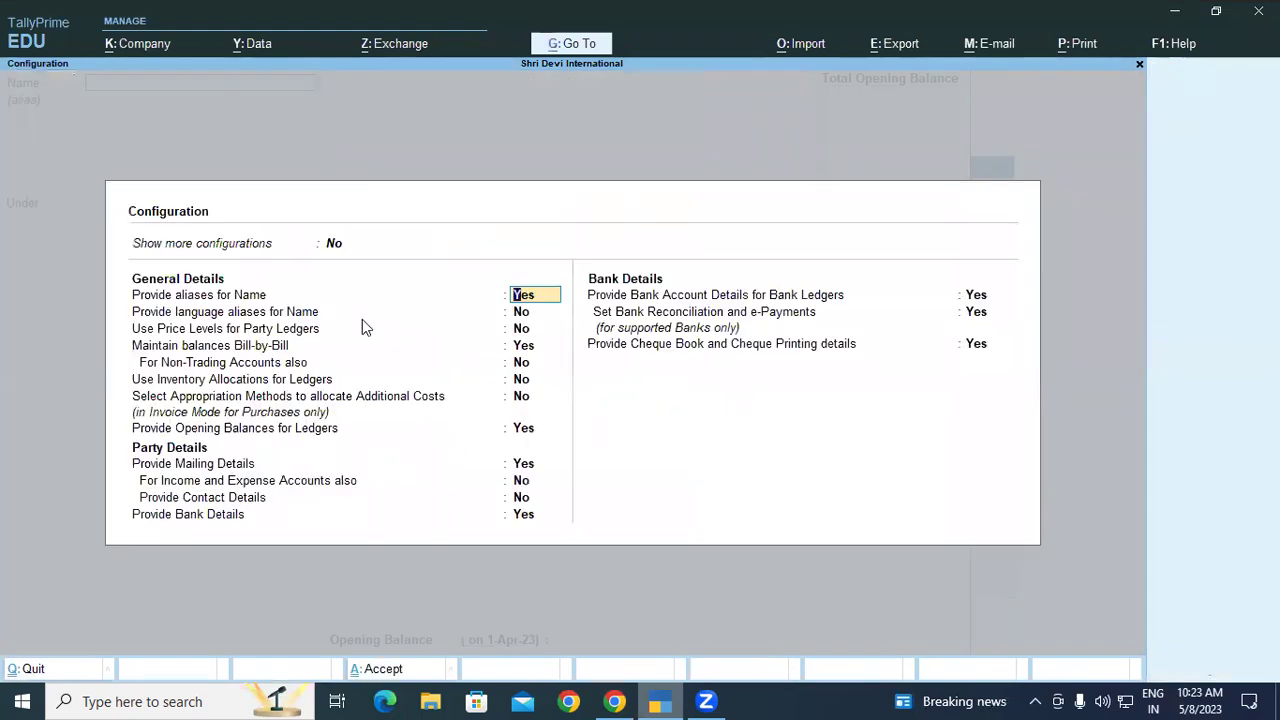
click(335, 244)
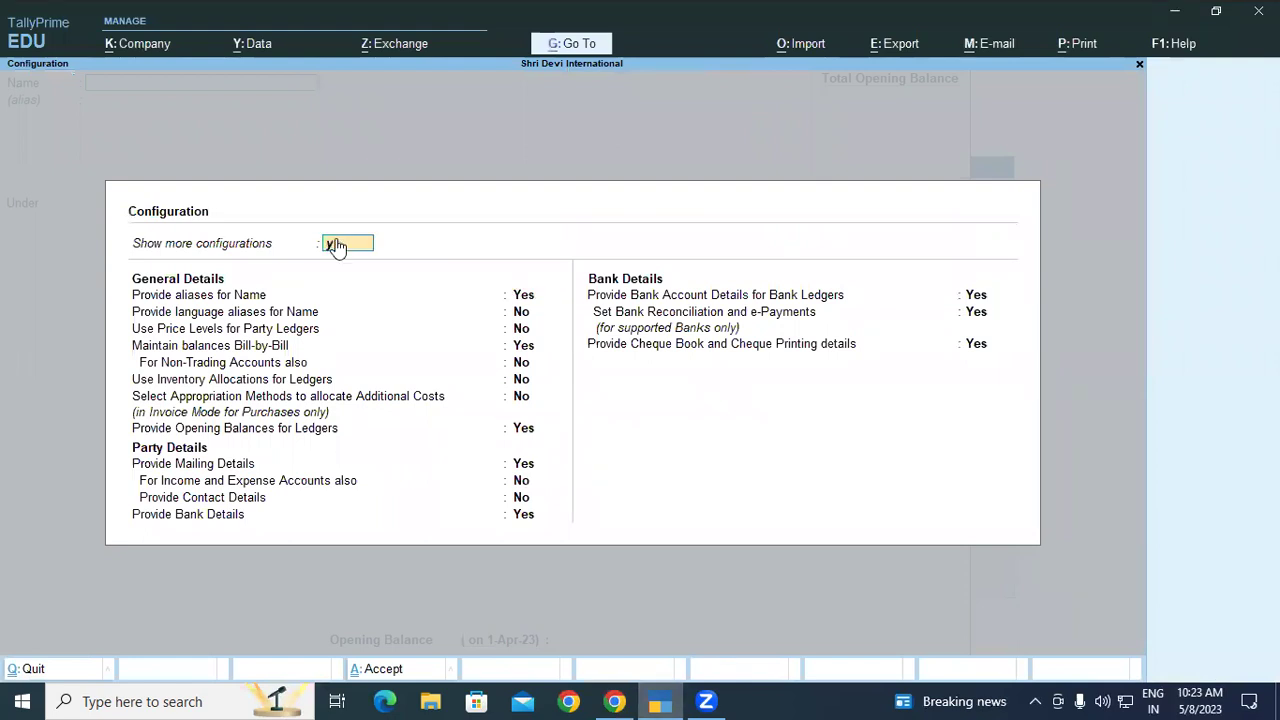
key(y)
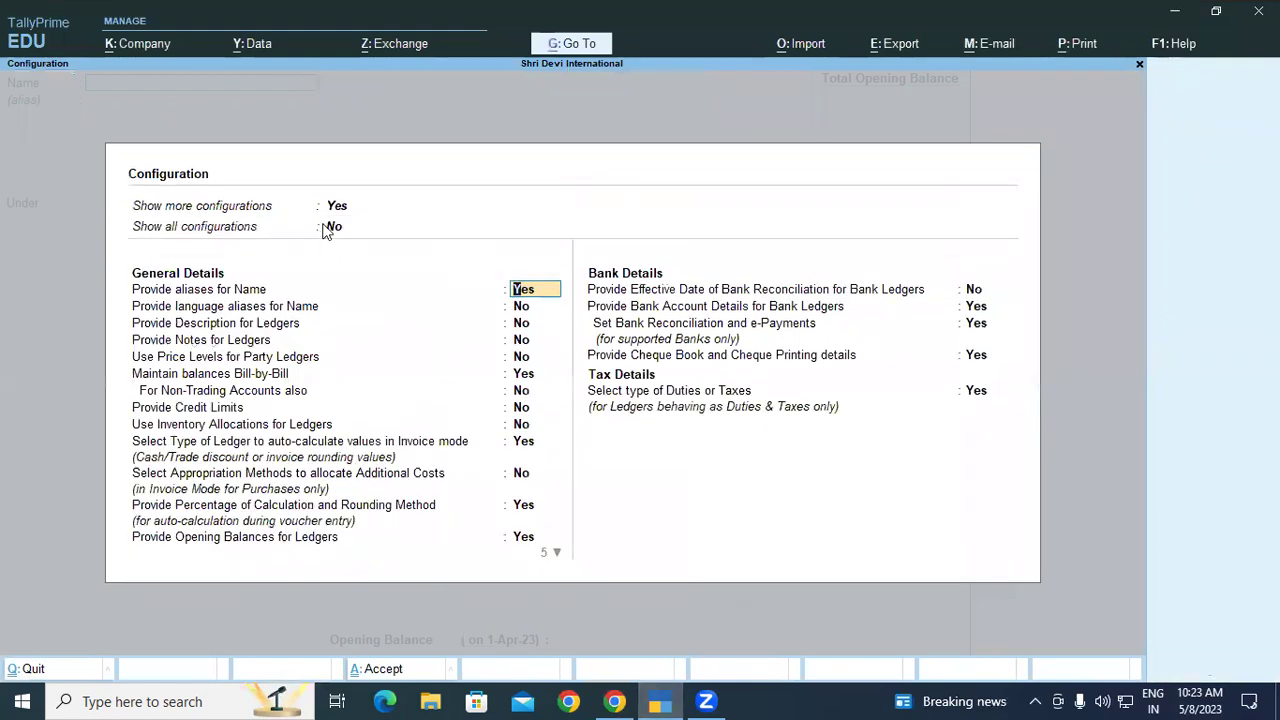
click(331, 228)
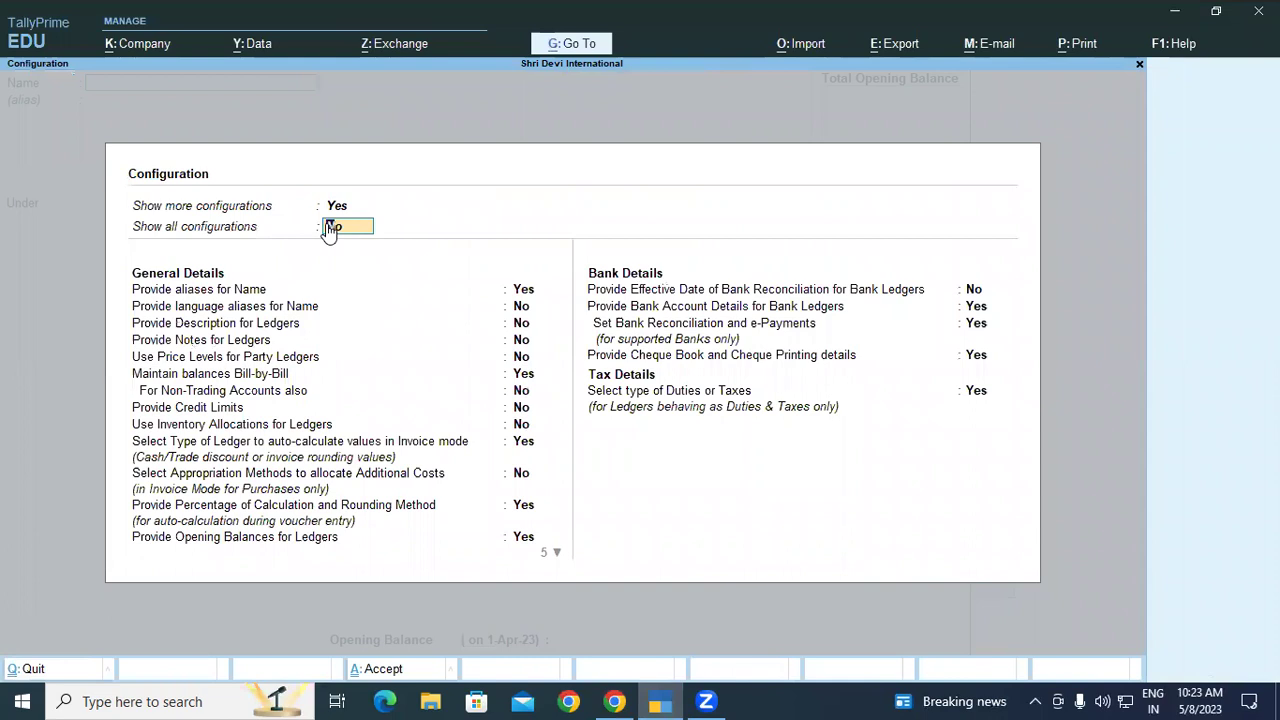
key(y)
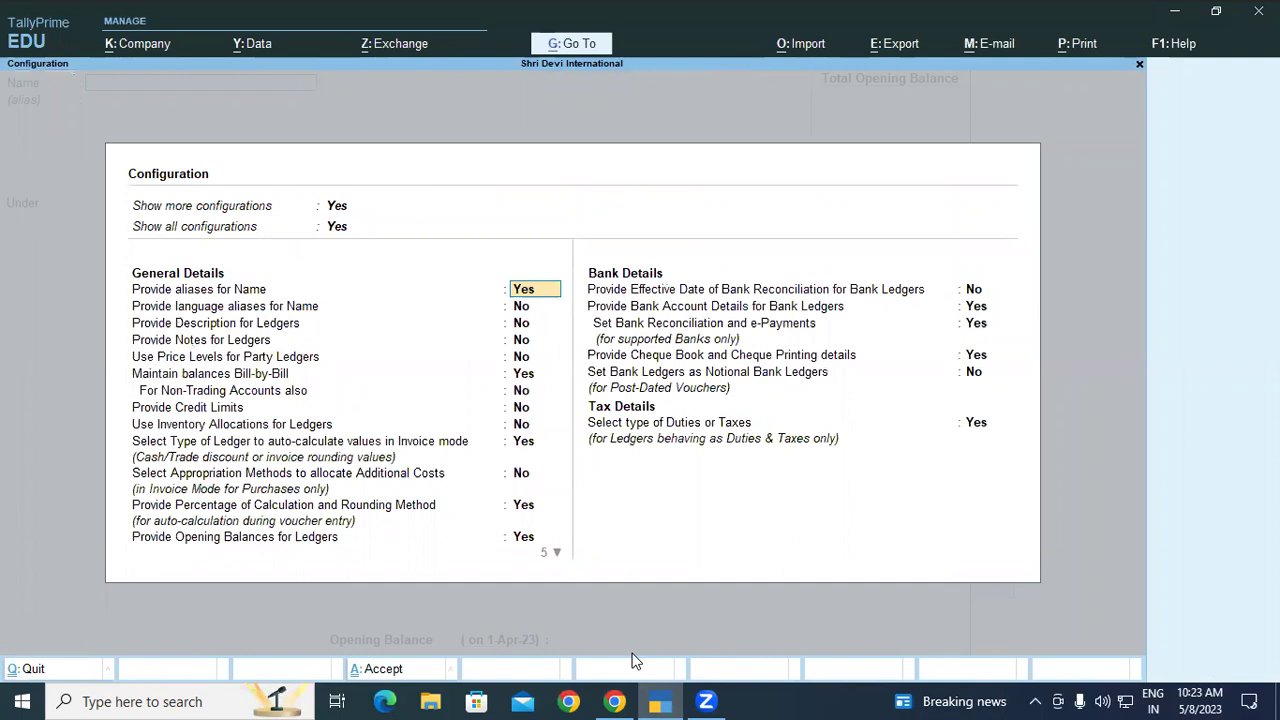
key(ctrl+a)
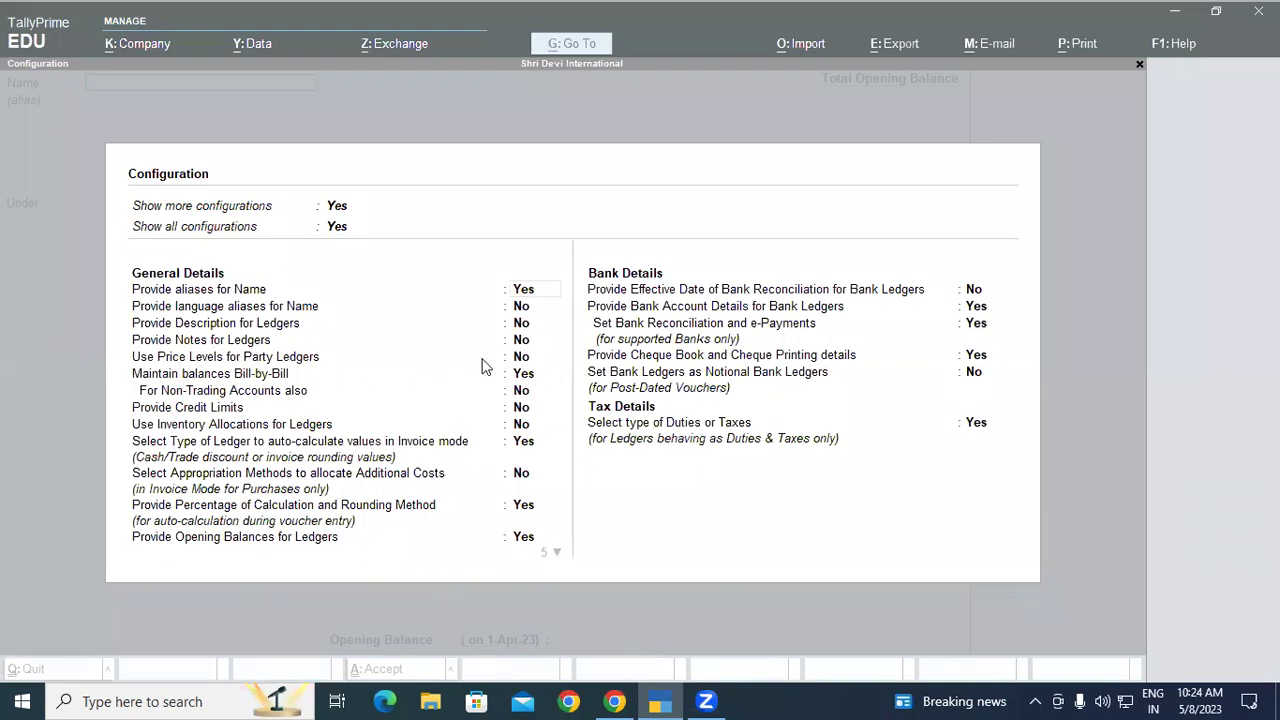
click(520, 358)
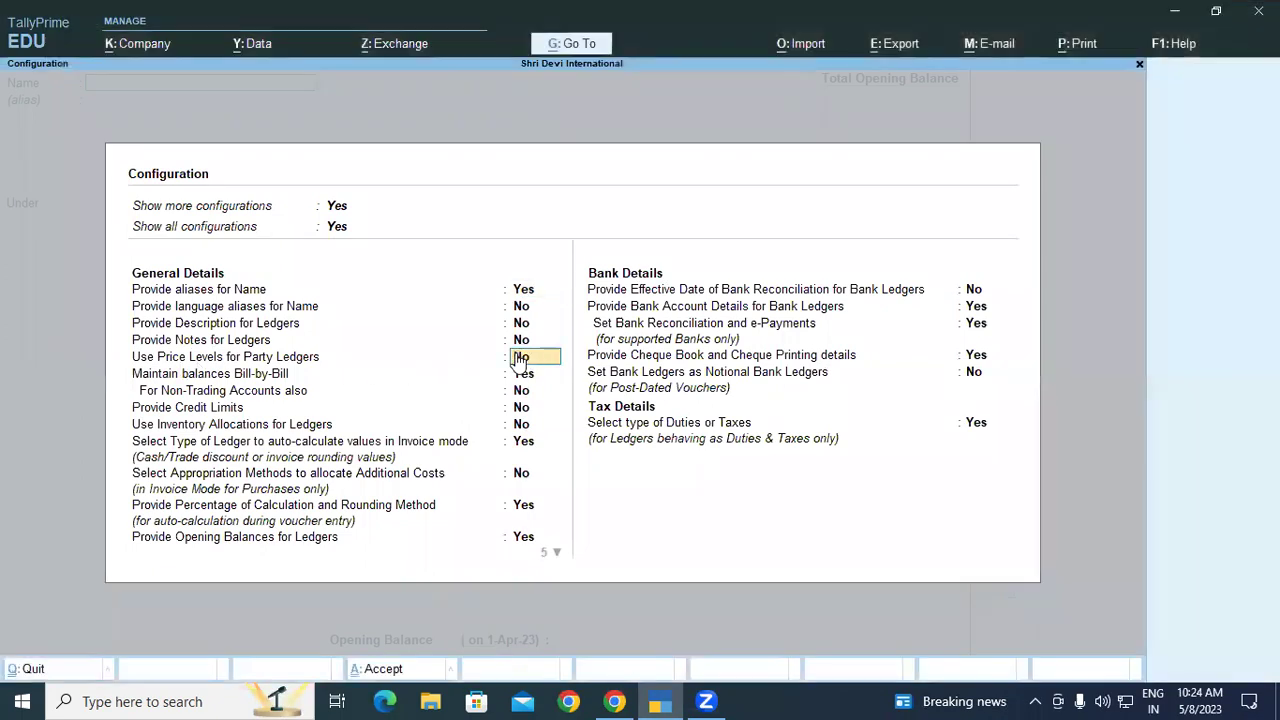
key(y)
key(ctrl+a)
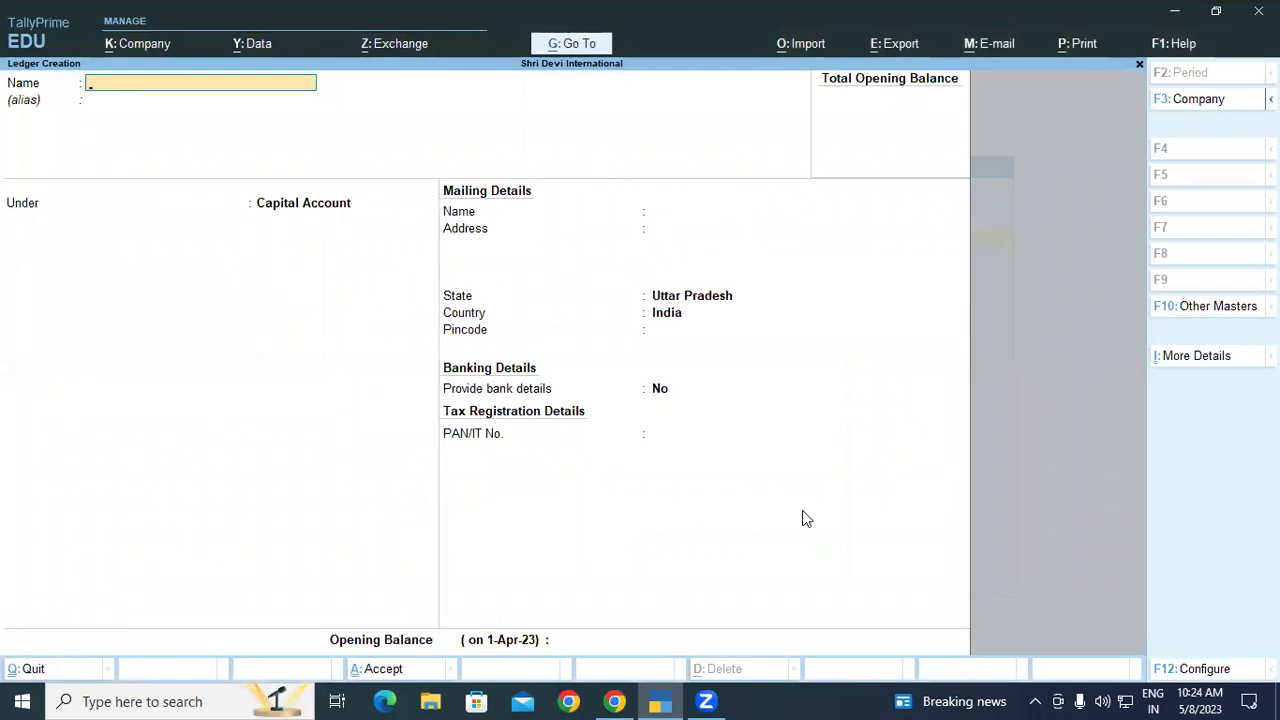
Scroll the tutorial PDF to page 23's Sai Wholesaler ledger table, then return to TallyPrime.
key(alt+Tab)
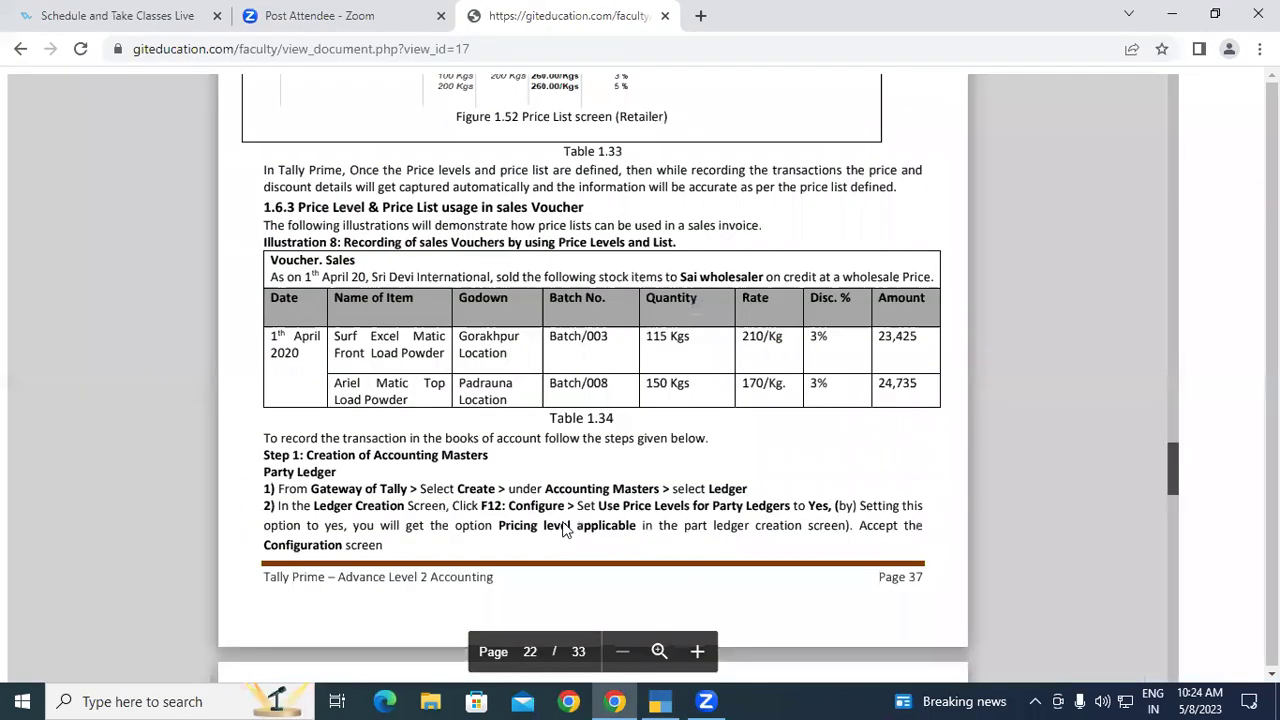
scroll(565, 530, down, 5)
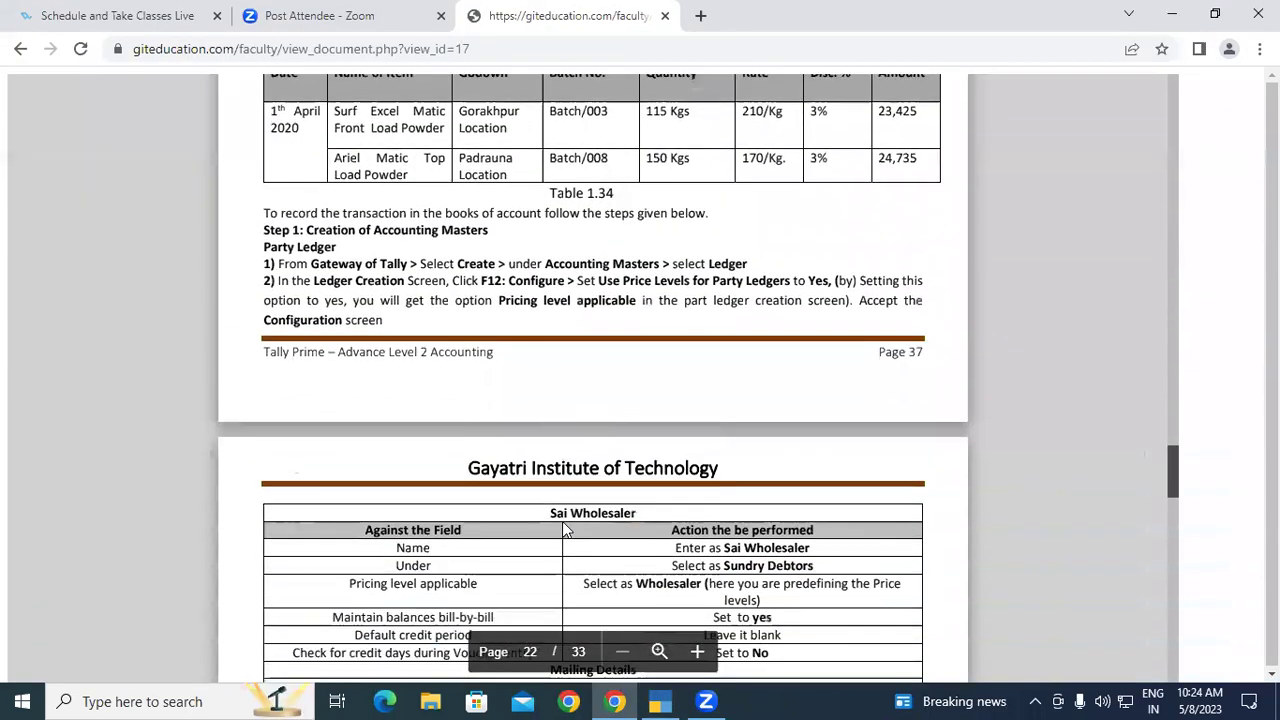
scroll(565, 530, down, 1)
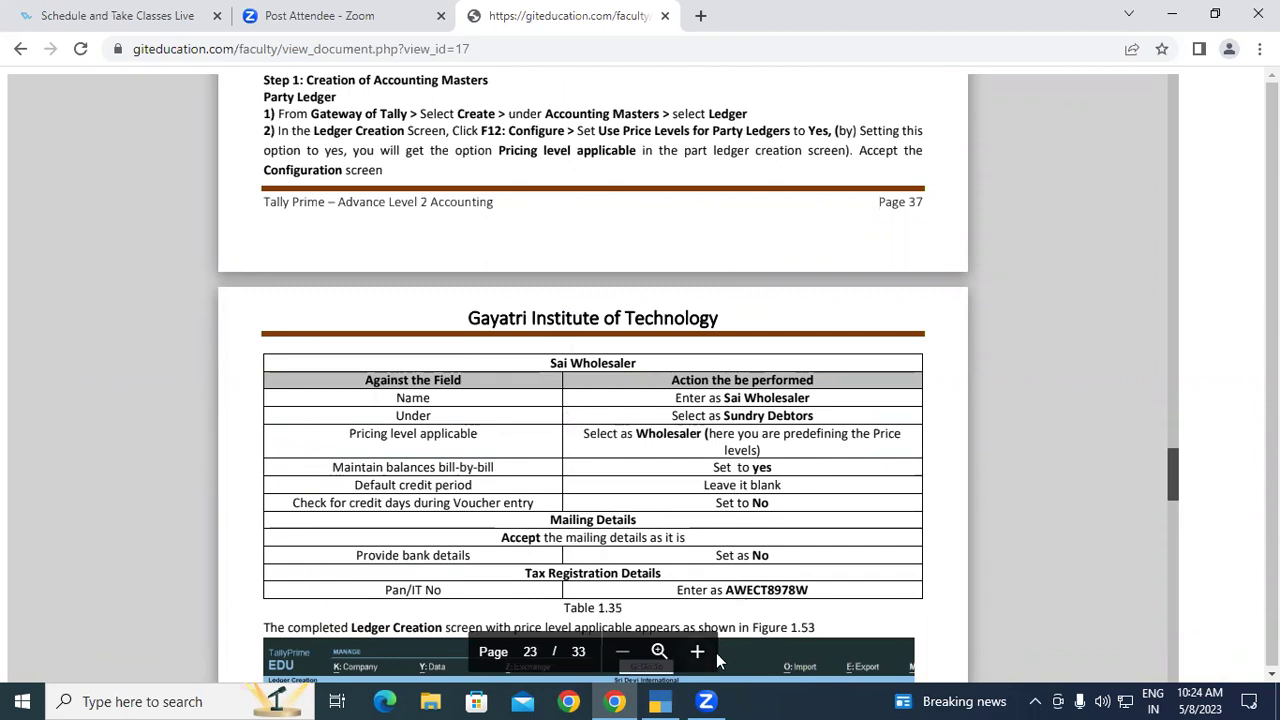
click(668, 701)
Name the new ledger 'Sai Wholeseller' and place it under Sundry Debtors.
text(S)
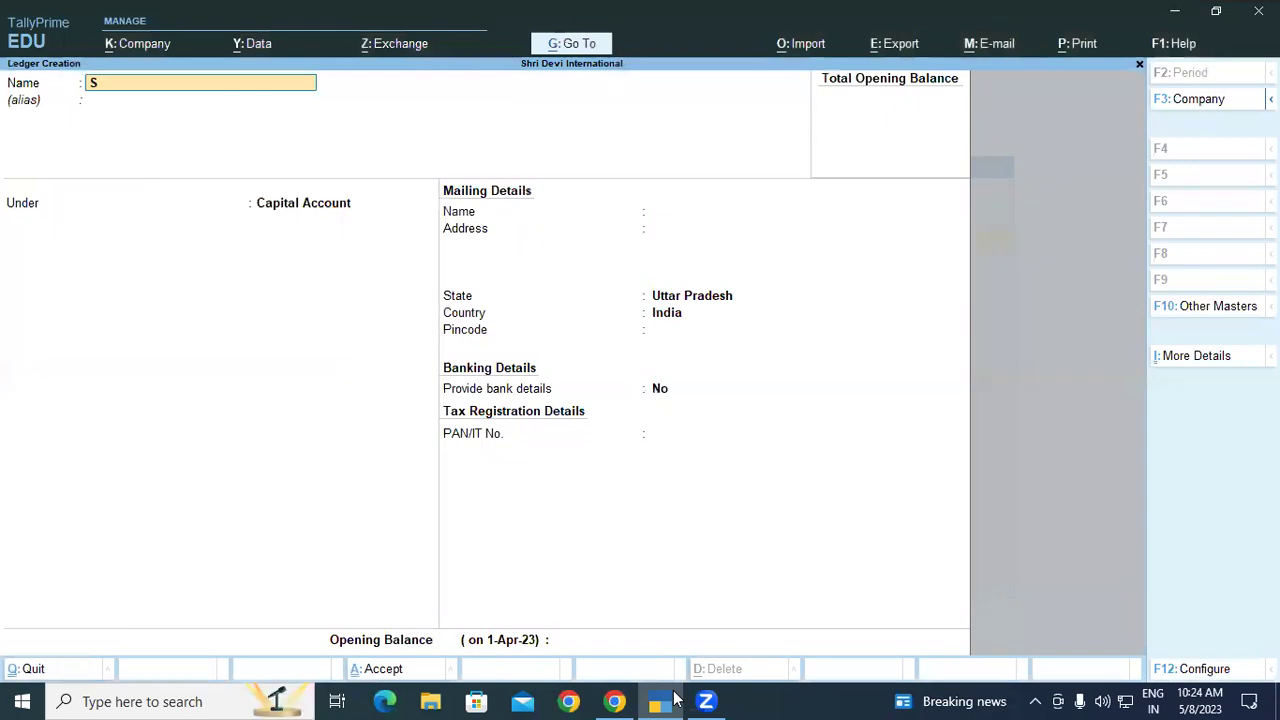
text(ai Wholese)
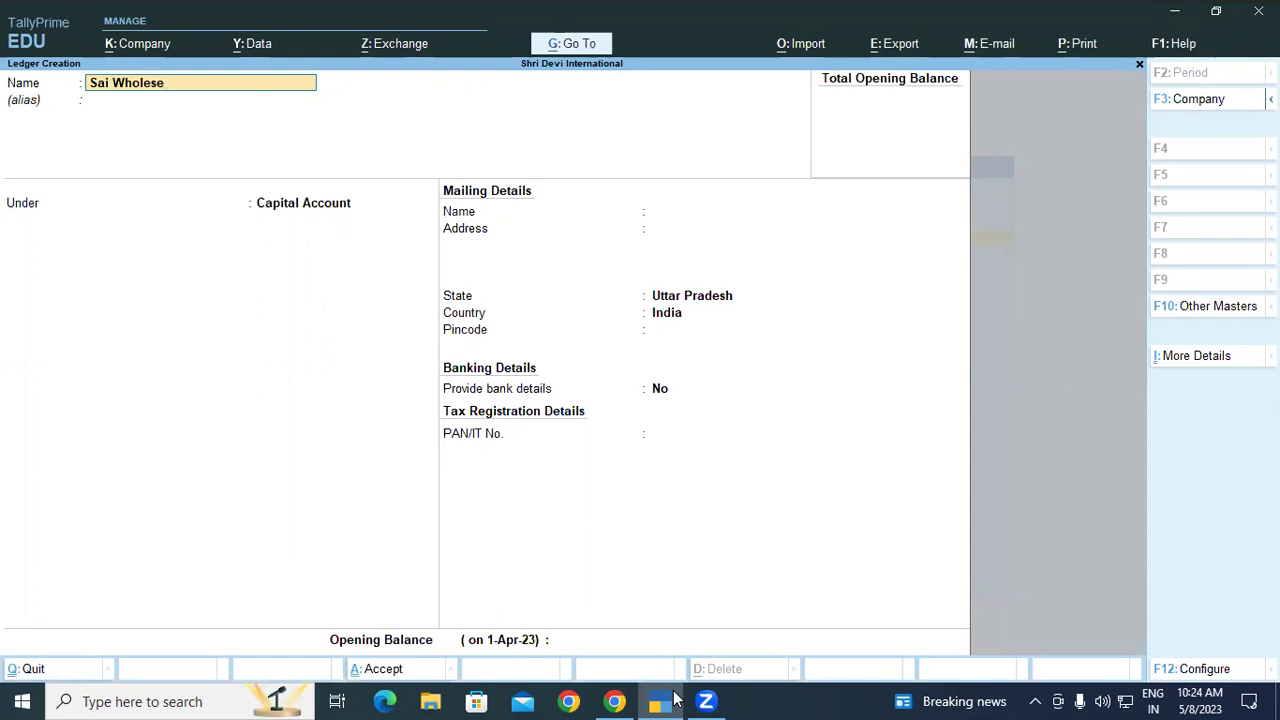
text(ller)
key(Return)
text(Sun)
key(Down)
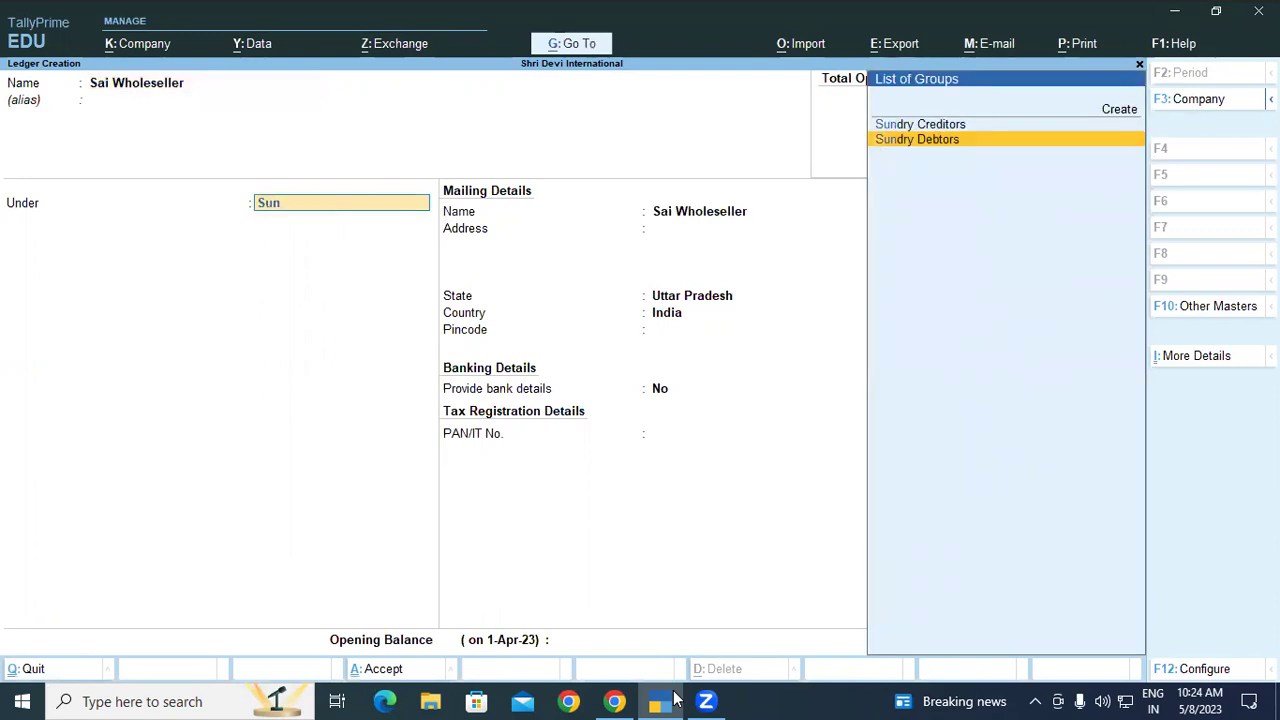
key(Return)
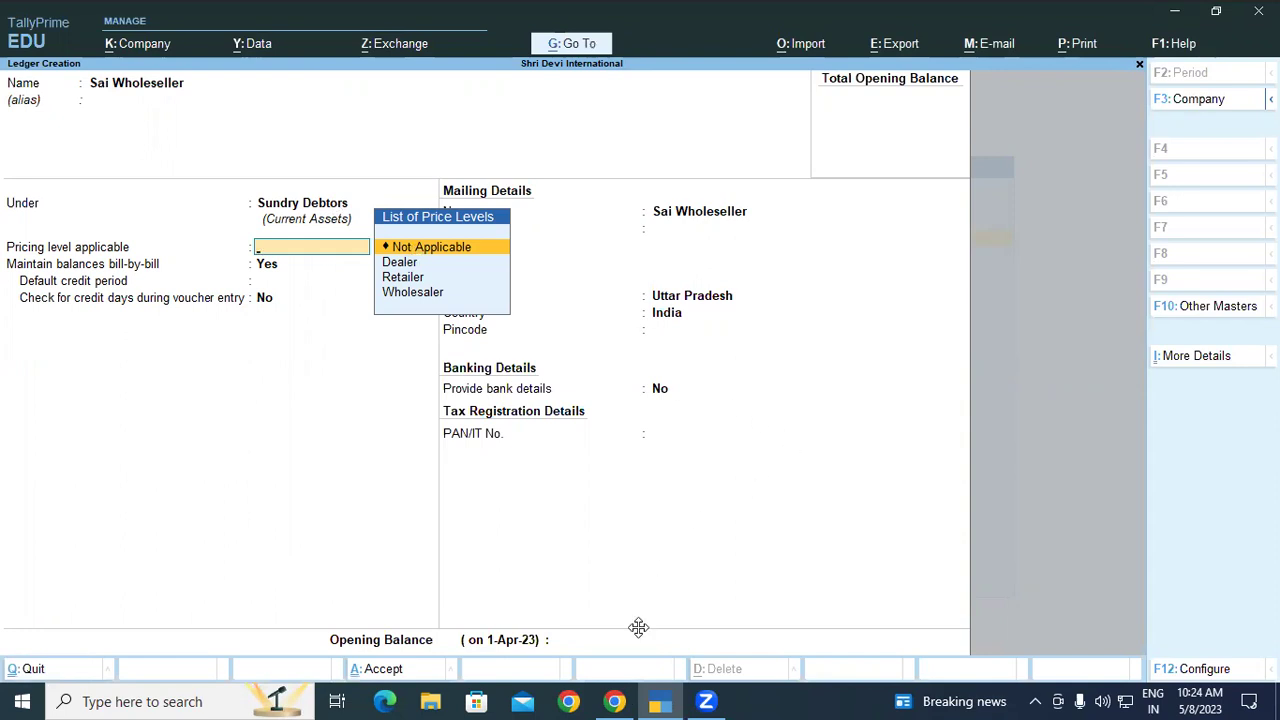
Set the ledger's price level to Wholesaler, keeping bill-by-bill tracking at Yes.
key(alt+Tab)
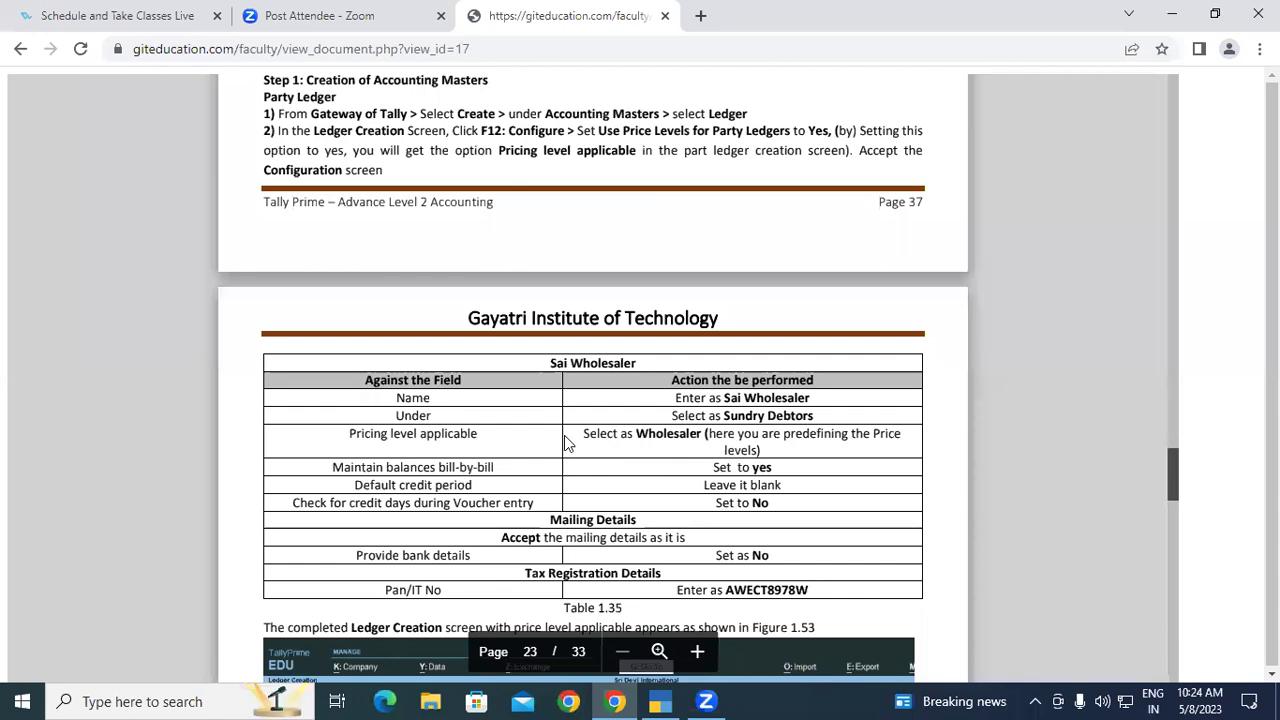
click(660, 700)
key(Down)
key(Down)
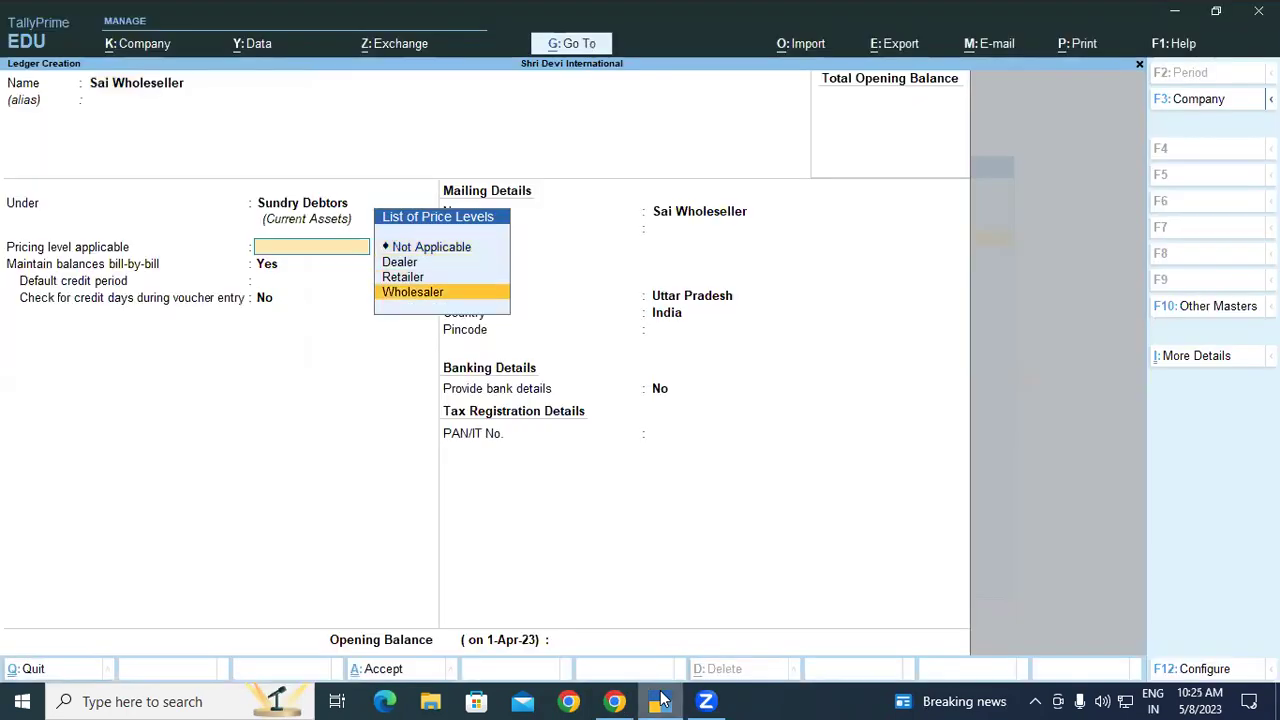
key(Return)
key(Return)
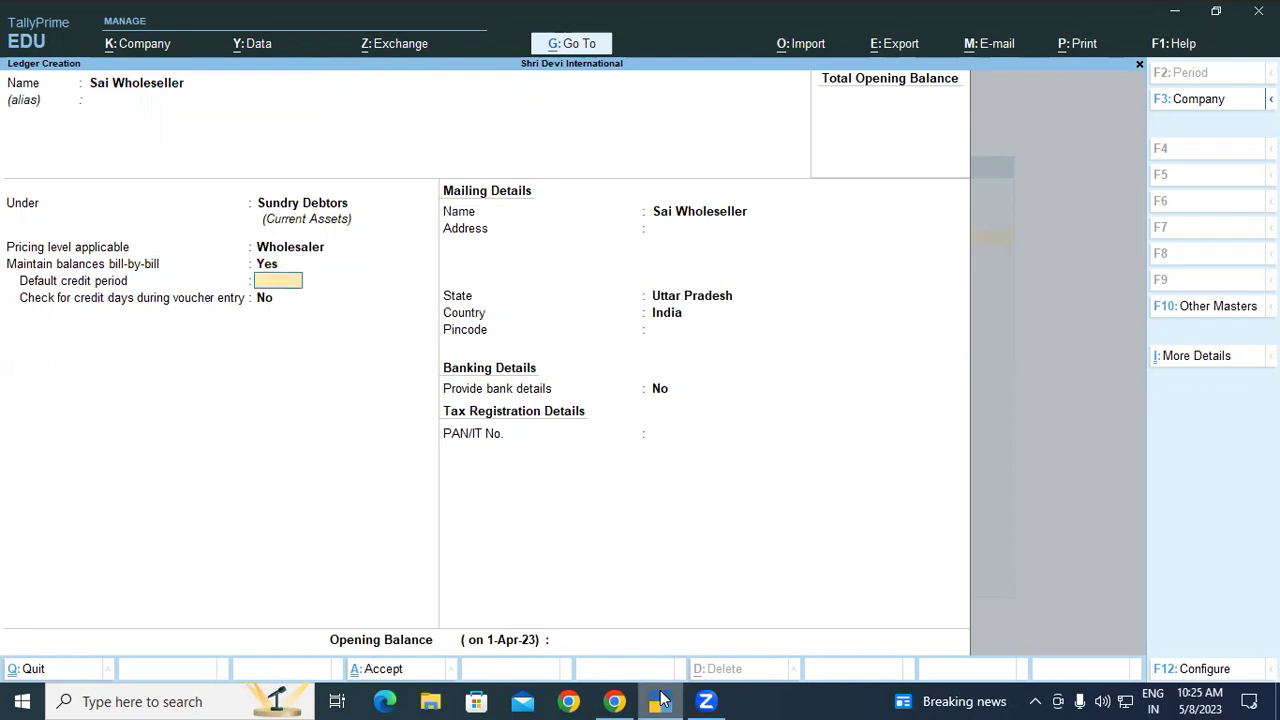
key(Return)
key(Return)
key(Return)
key(Return)
key(Return)
key(Return)
key(Return)
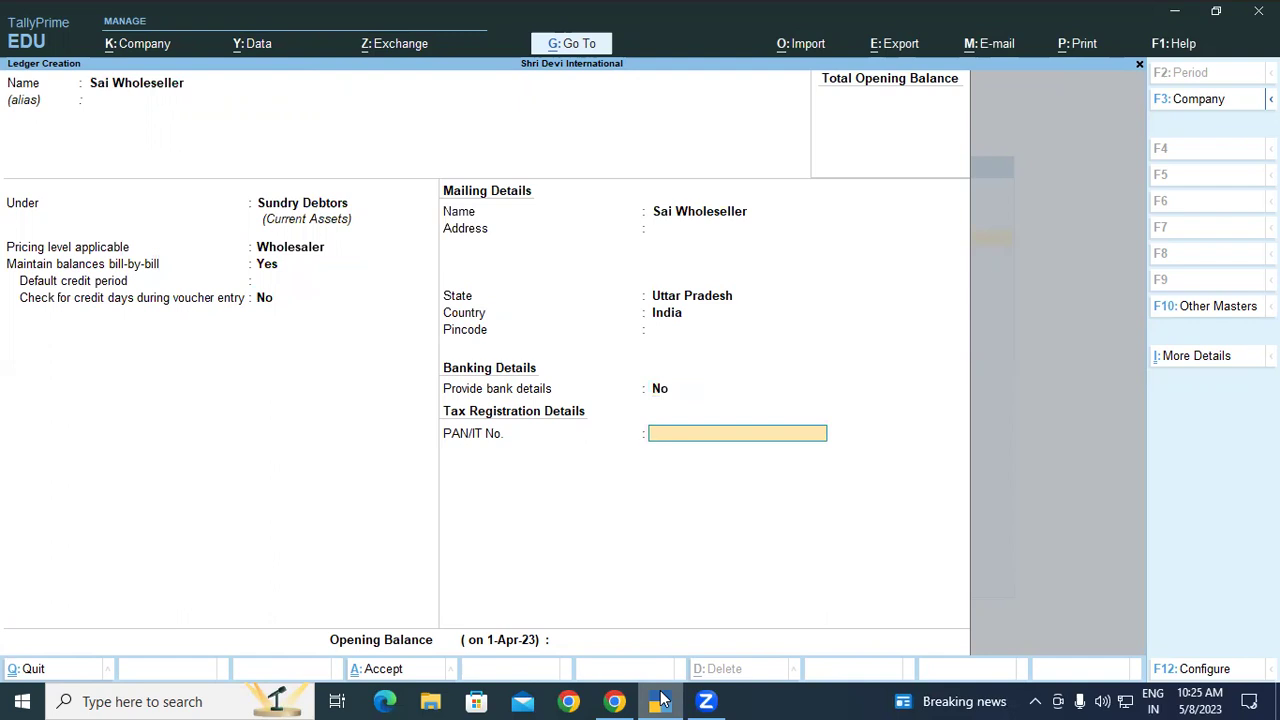
Enter the party's PAN, read from the tutorial PDF, and save the Sai Wholeseller ledger.
click(610, 701)
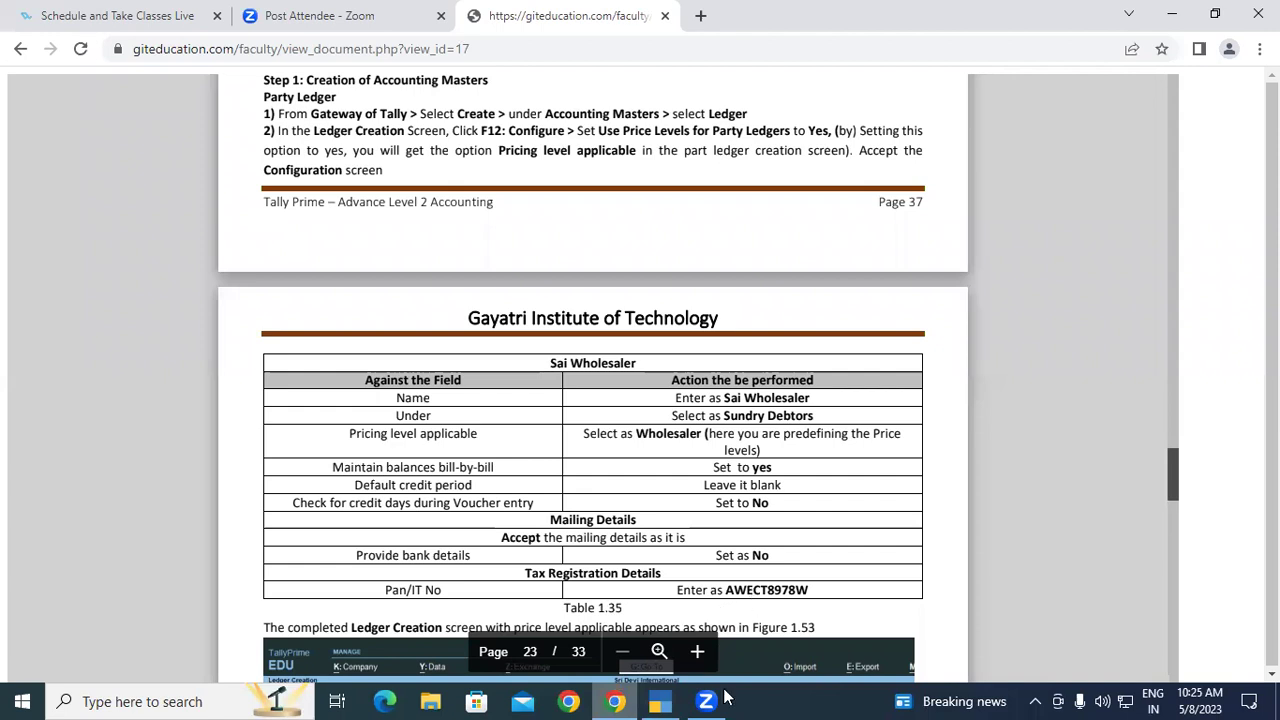
click(636, 699)
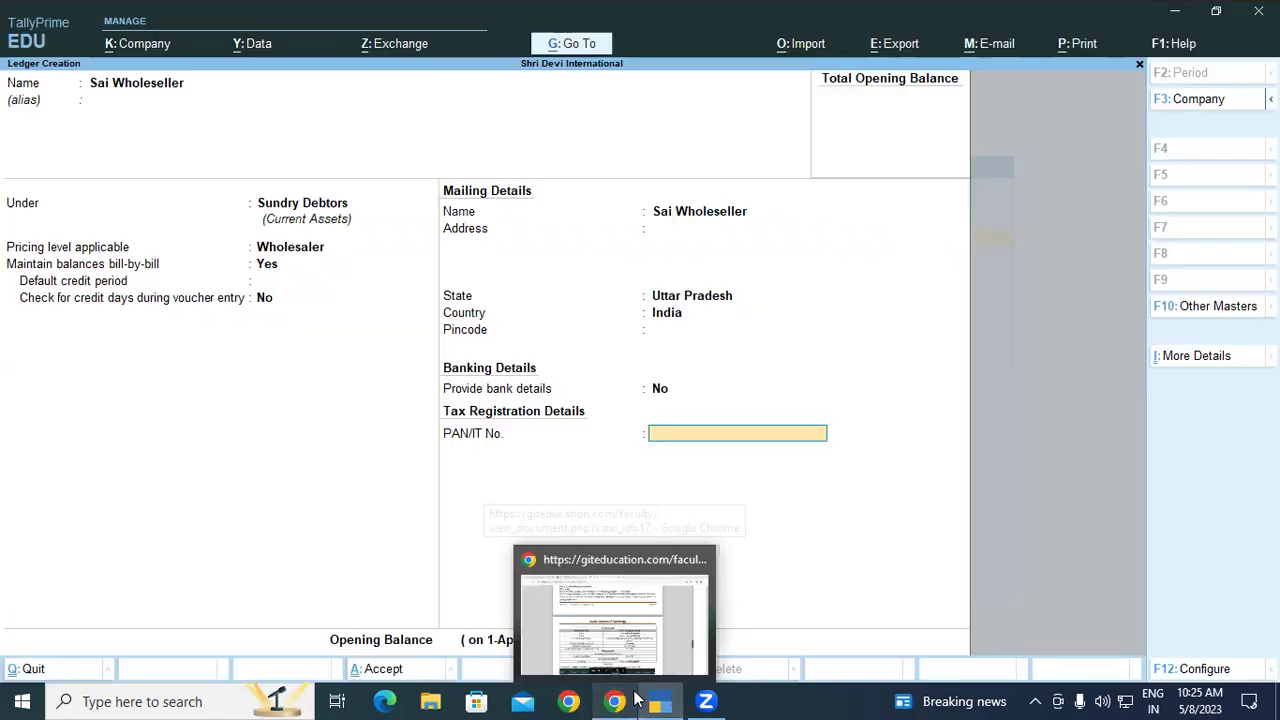
text(AWECT)
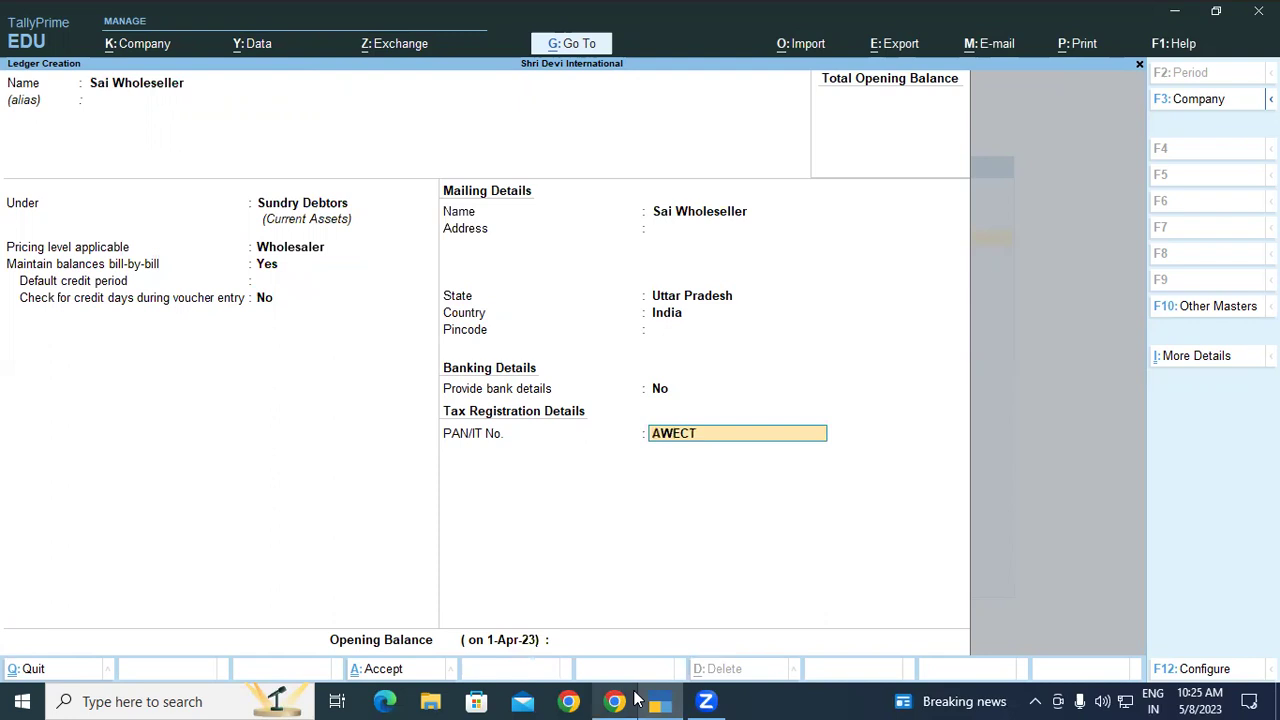
click(622, 700)
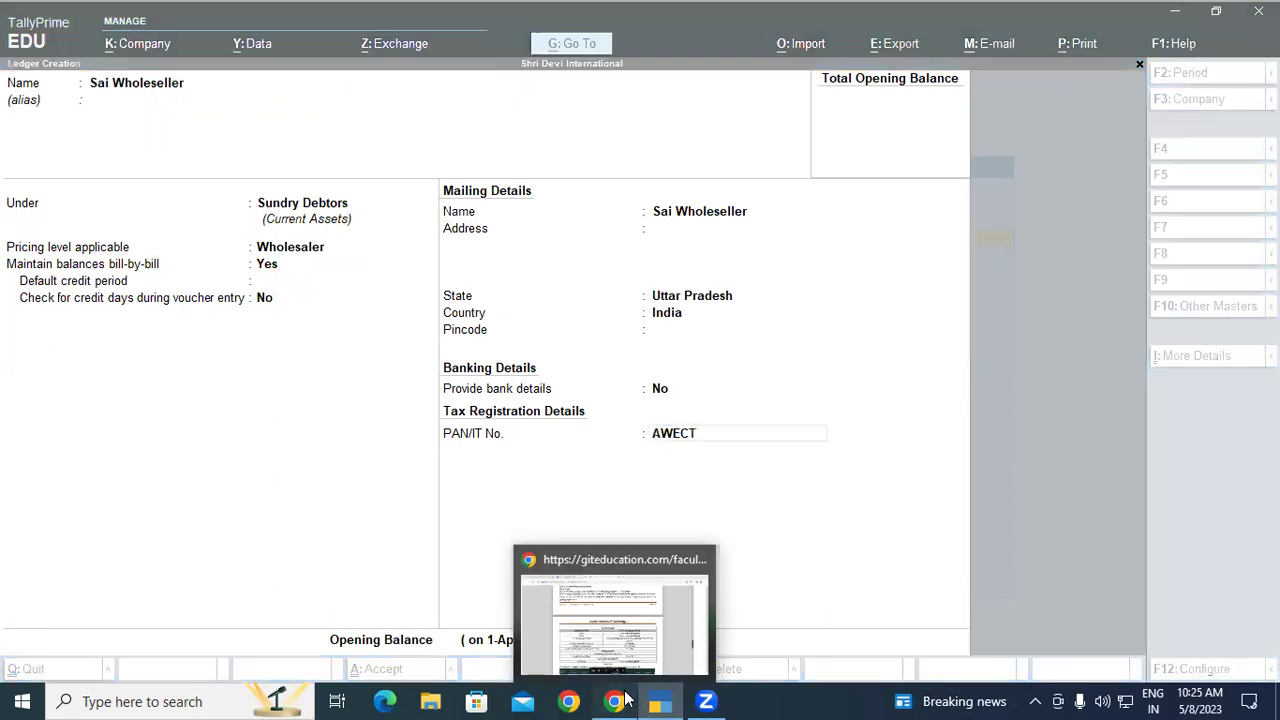
click(625, 699)
click(664, 700)
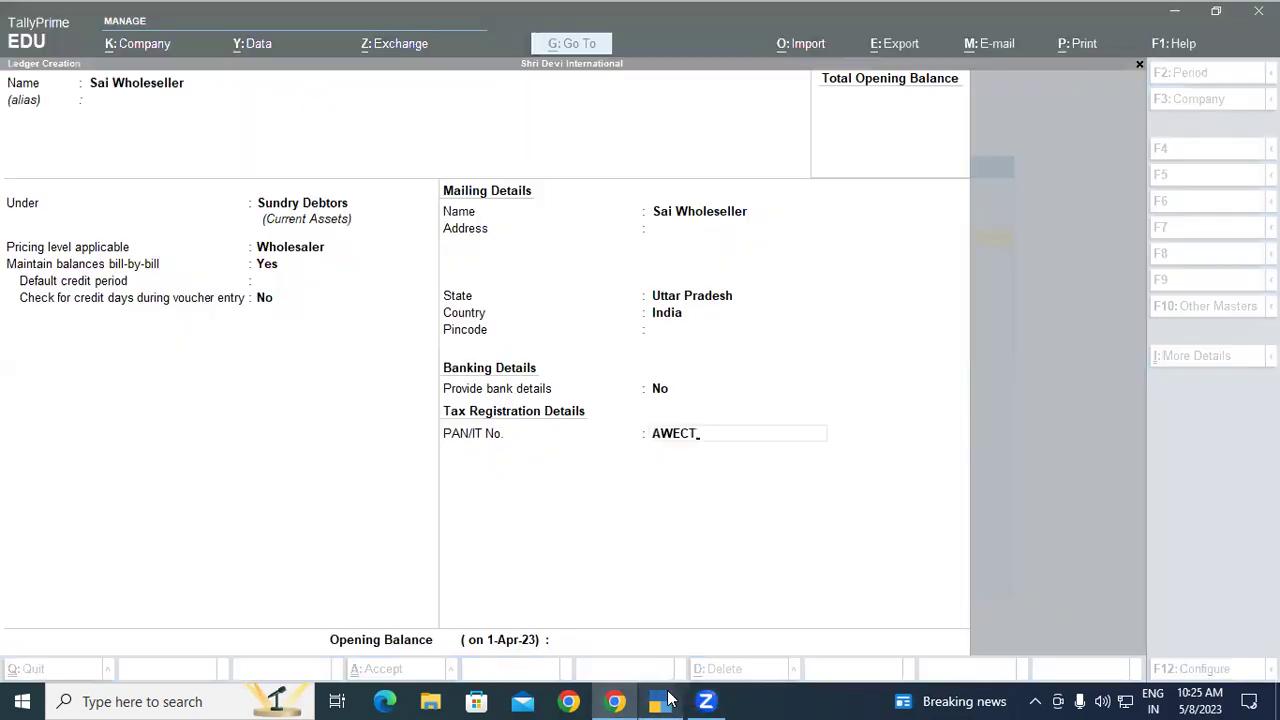
text(8978W)
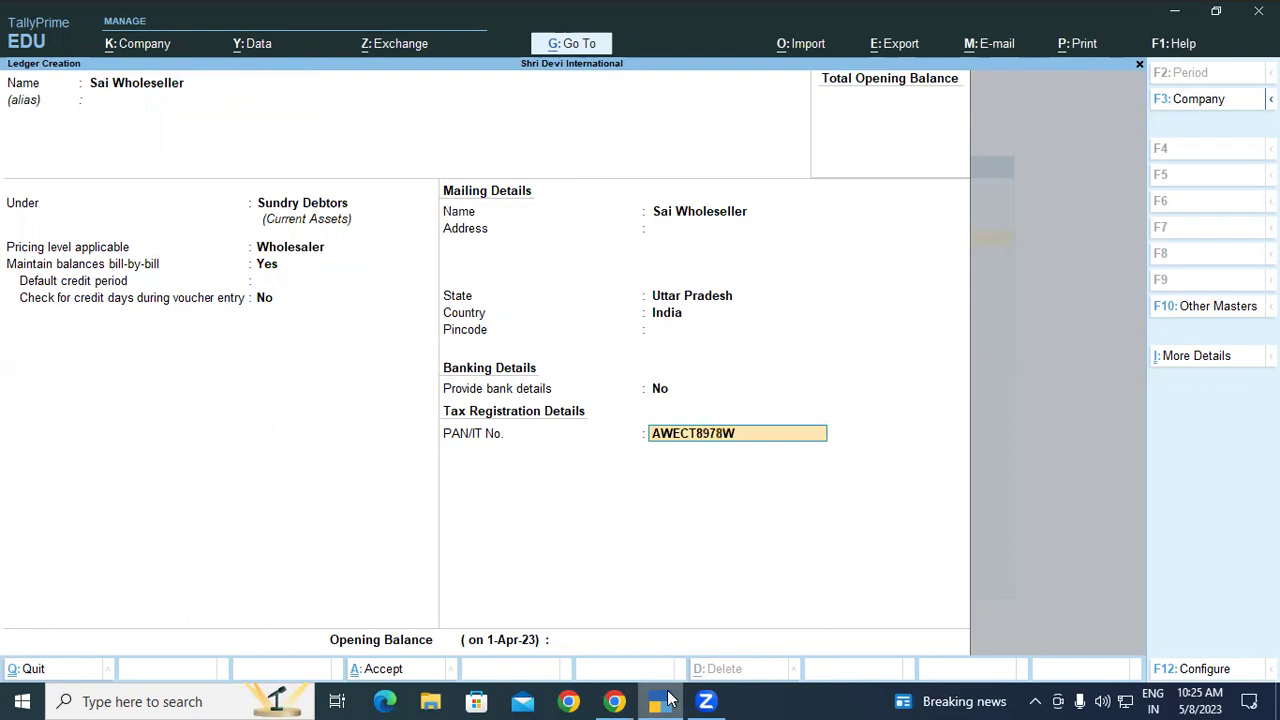
key(Return)
key(Return)
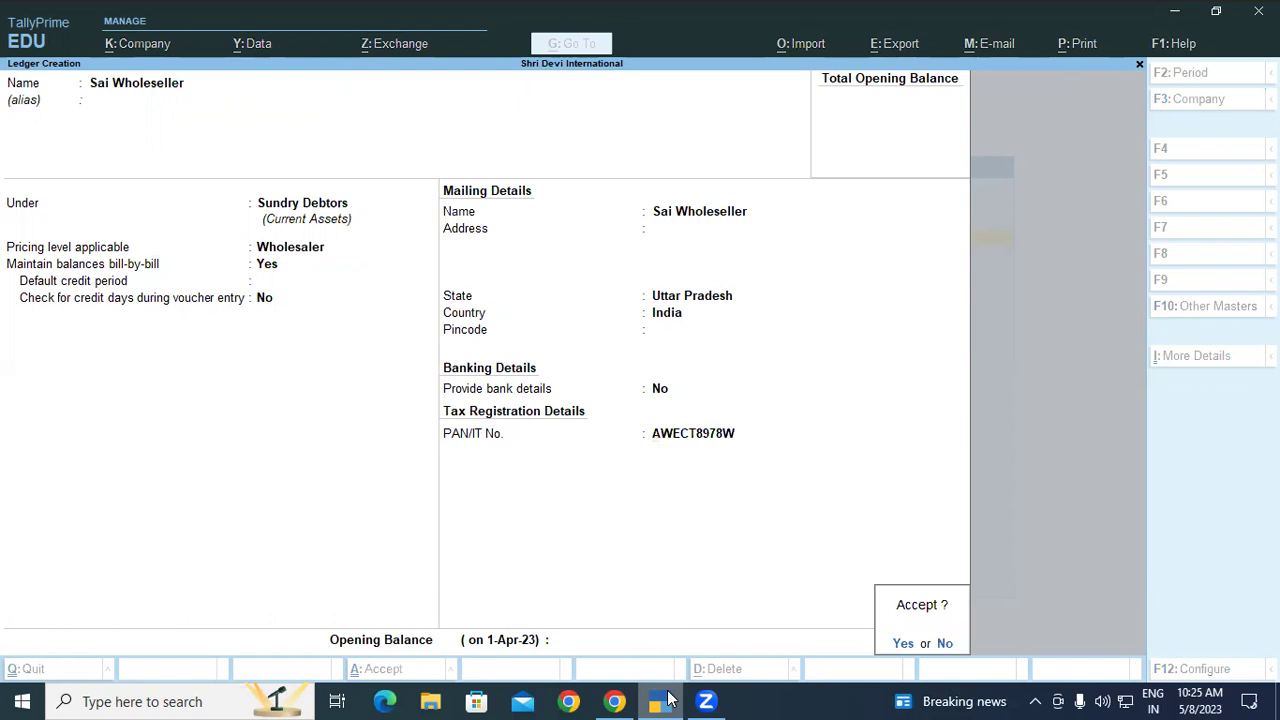
key(Return)
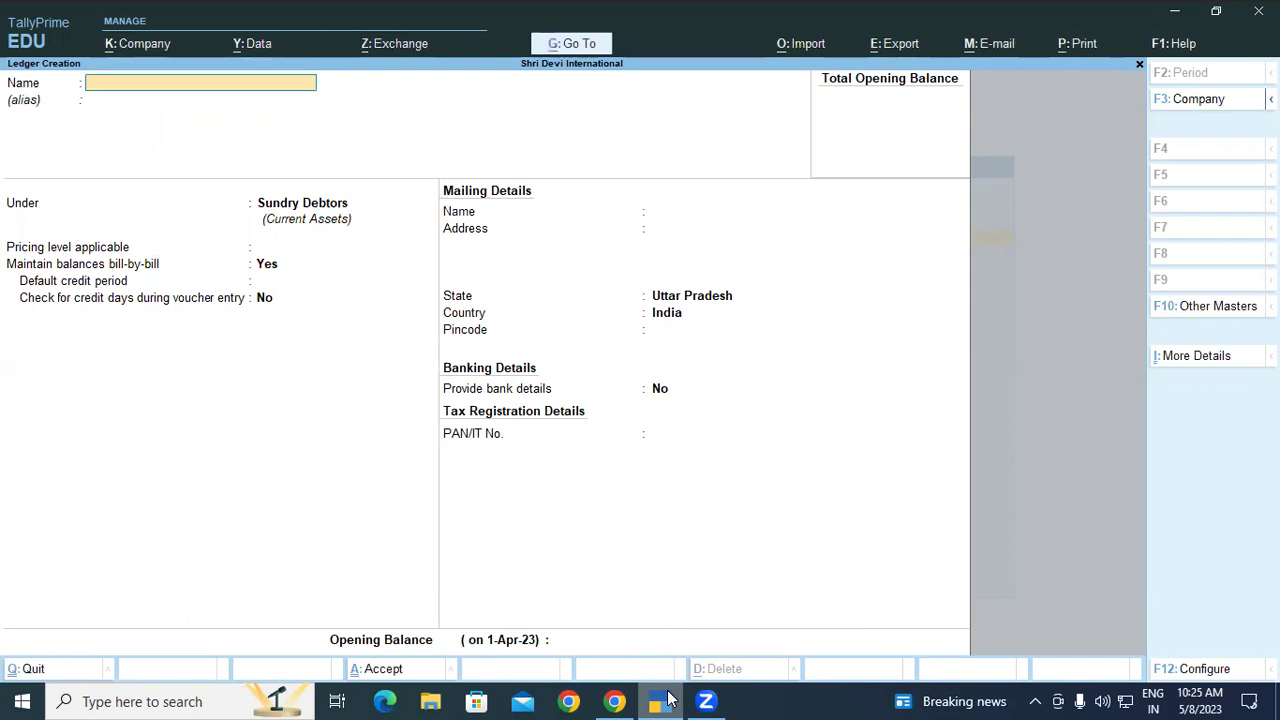
click(614, 701)
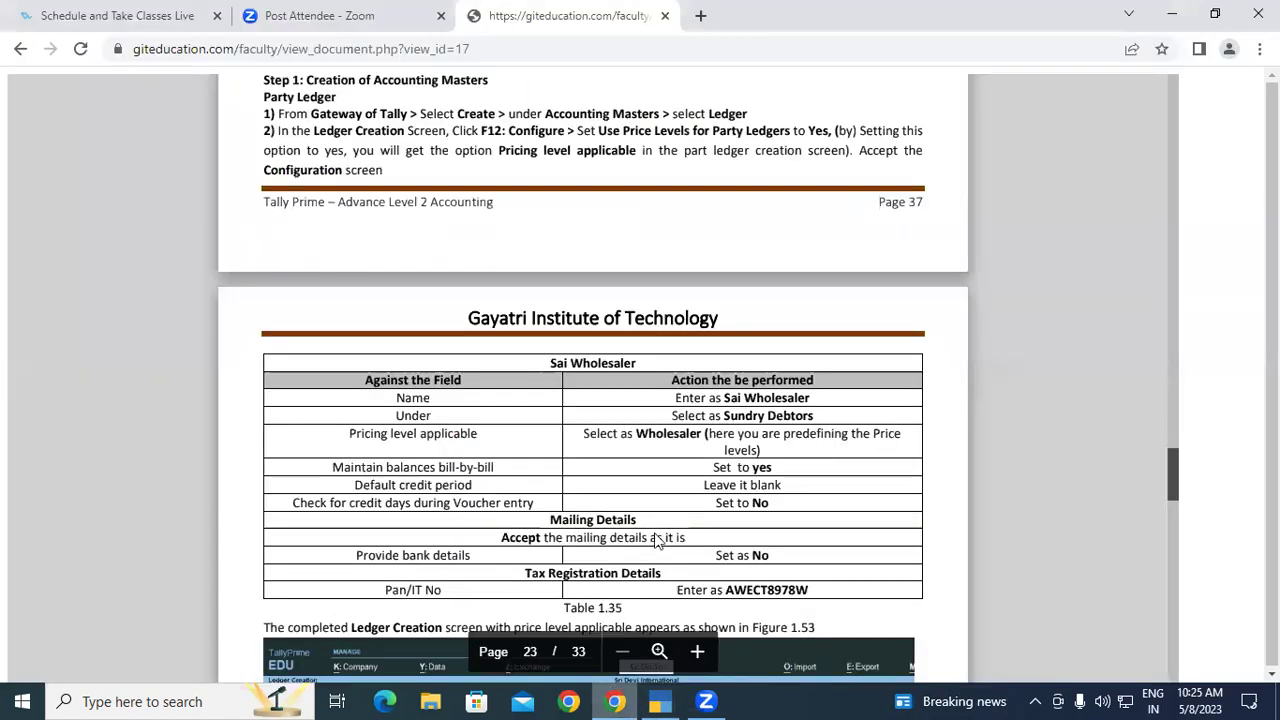
Scroll the PDF to 'Step 2: Recording of sales Invoice', then go back to TallyPrime.
scroll(657, 540, down, 4)
scroll(657, 540, down, 2)
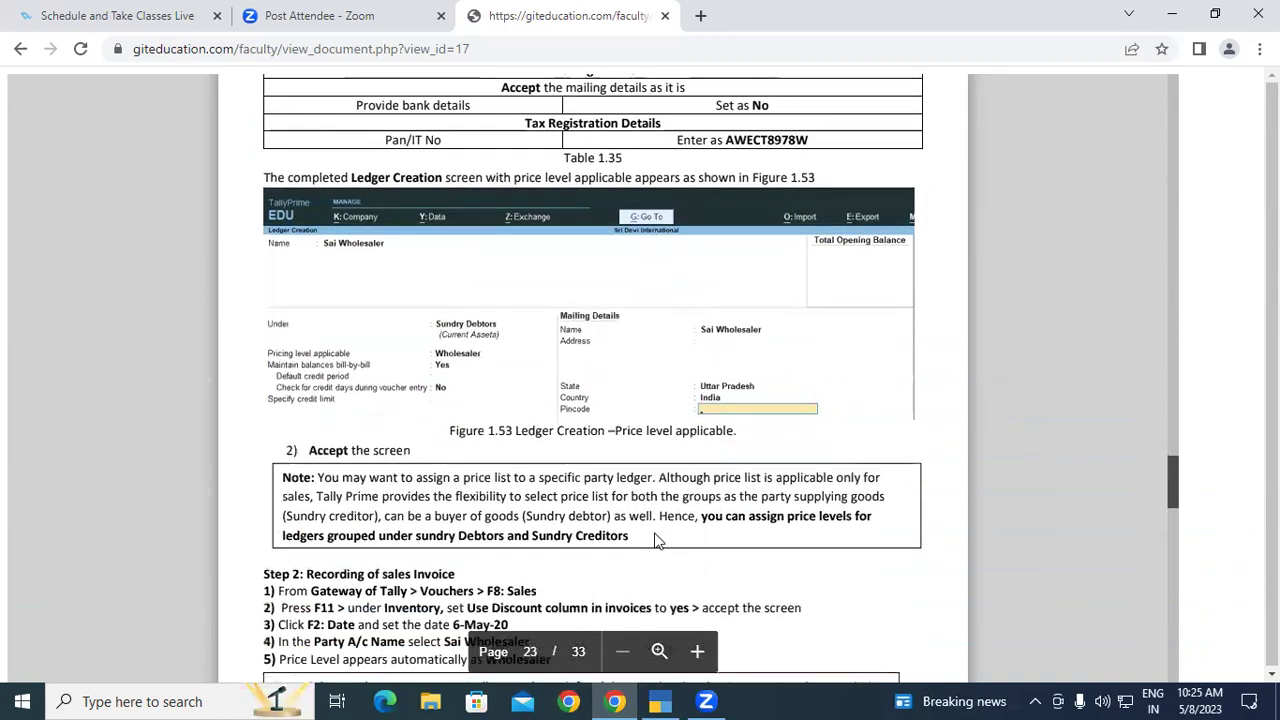
scroll(657, 540, down, 2)
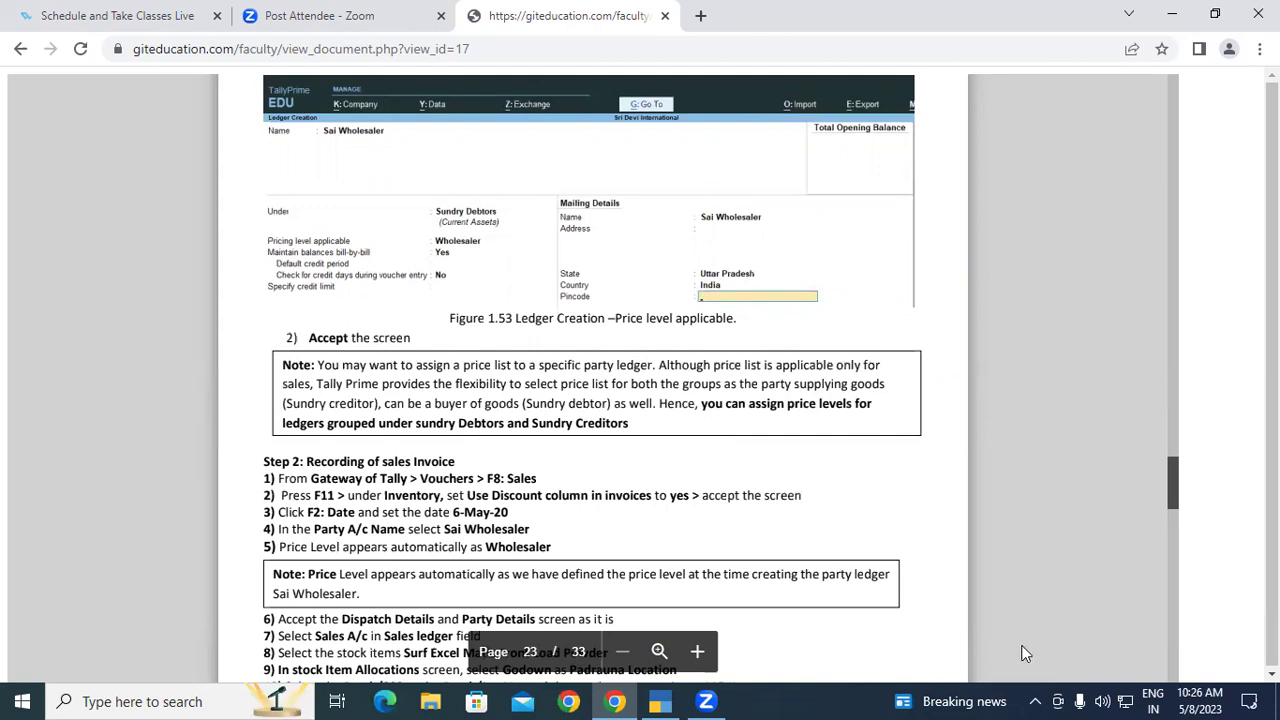
click(662, 701)
Quit the blank ledger form and return to the Gateway of Tally.
key(Escape)
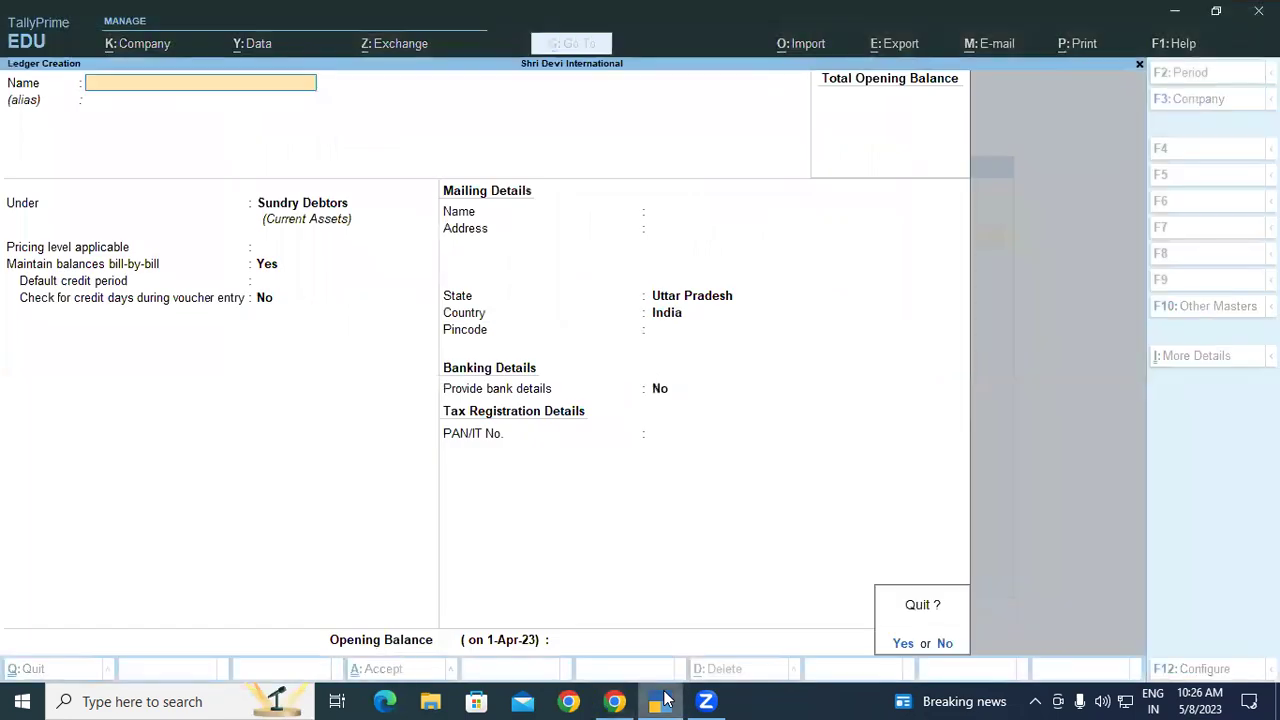
key(y)
key(Escape)
Start Sales voucher No. 4 with Cash as party, accepting dispatch and party details, then open company features.
key(v)
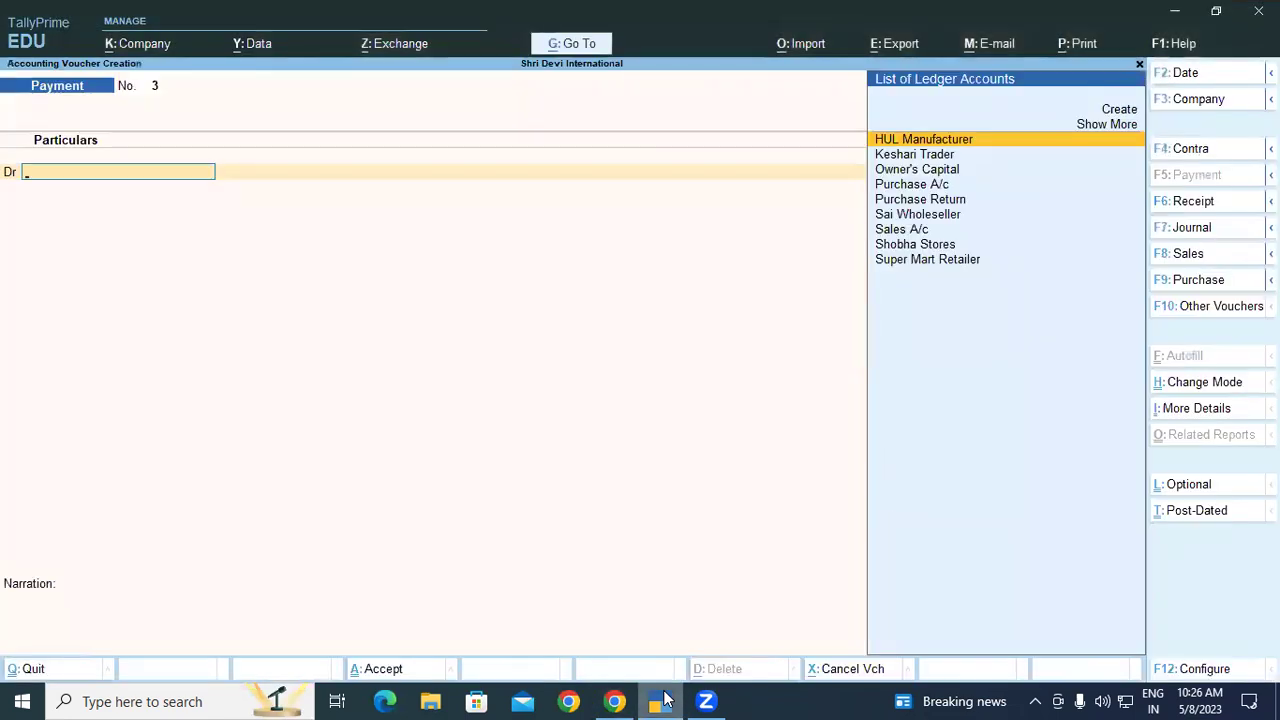
key(F8)
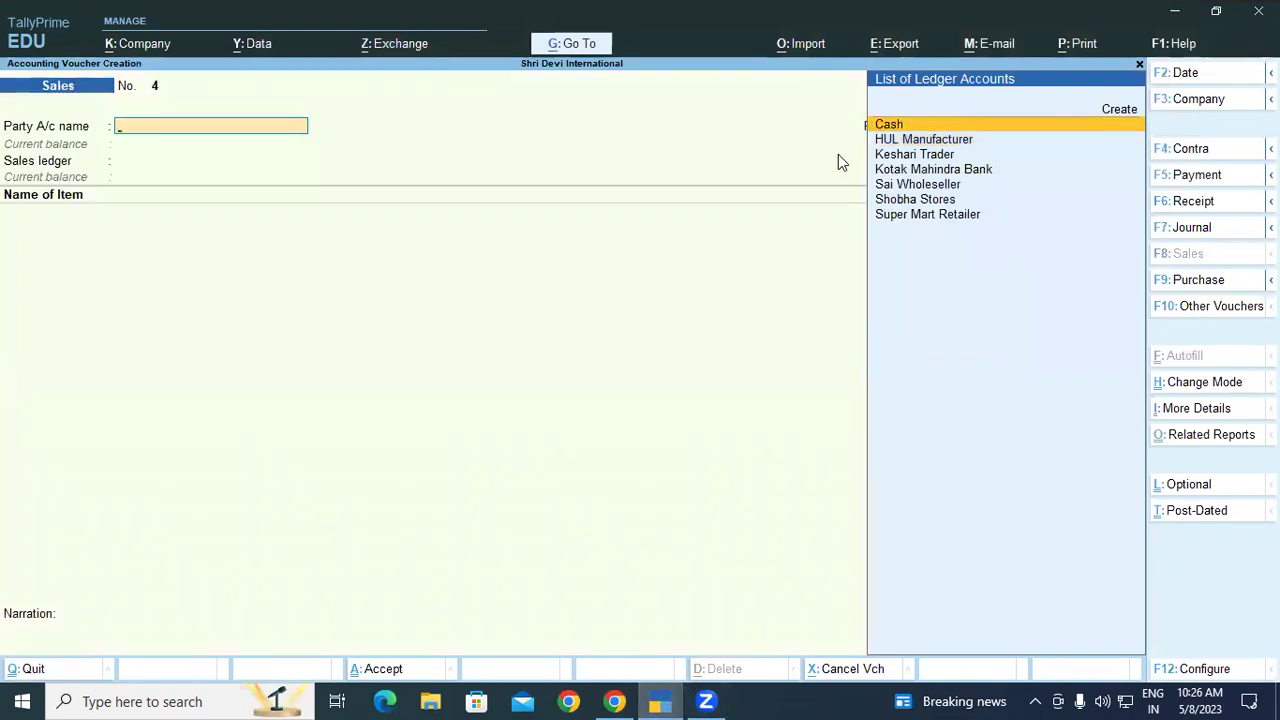
key(Return)
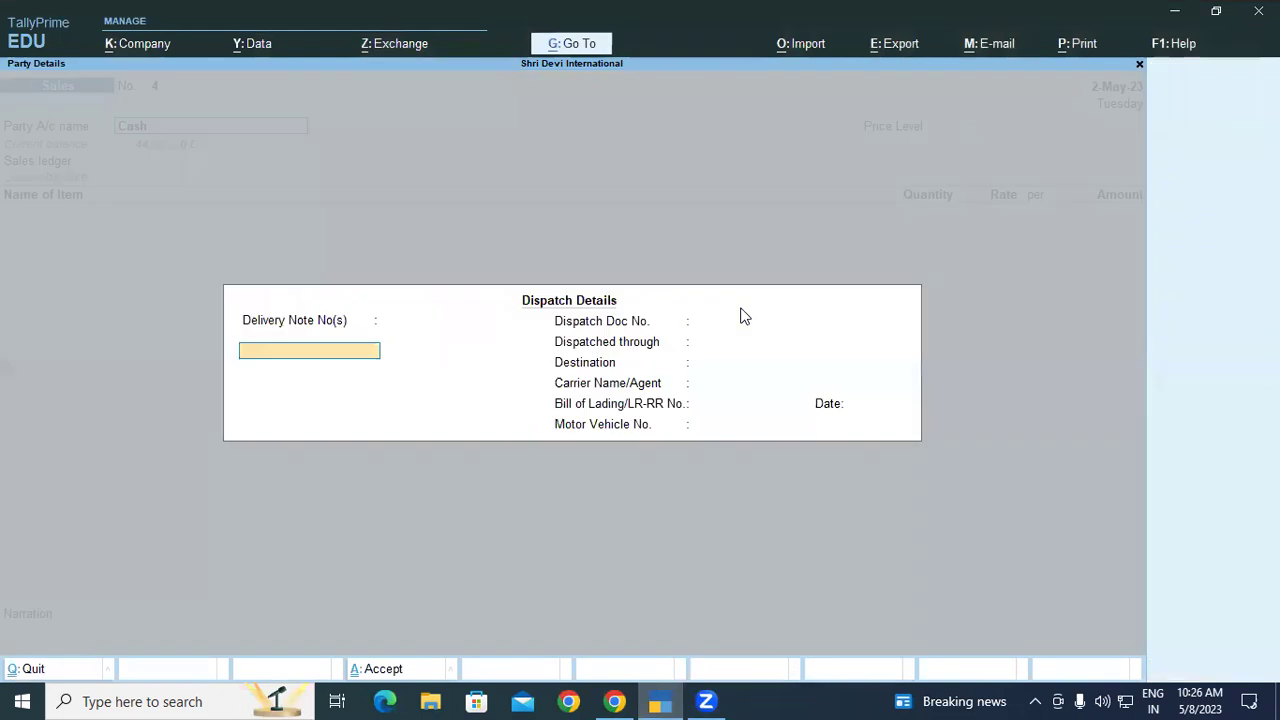
key(ctrl+a)
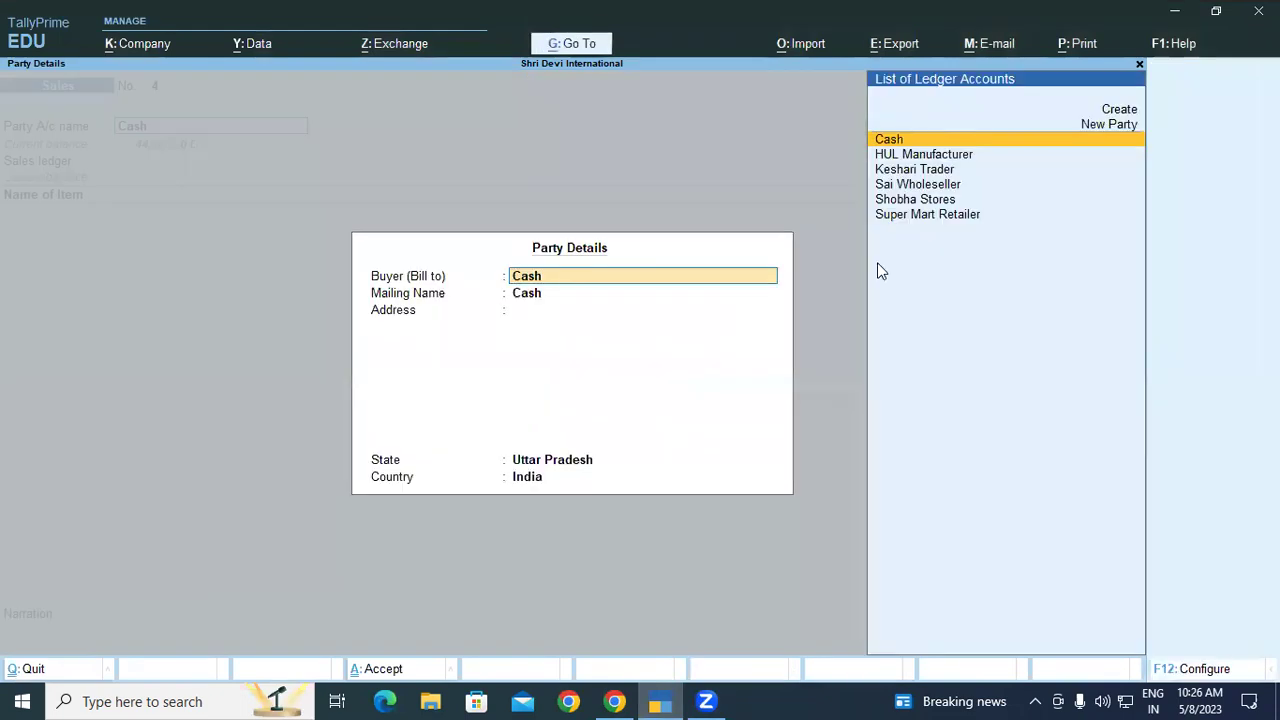
key(ctrl+a)
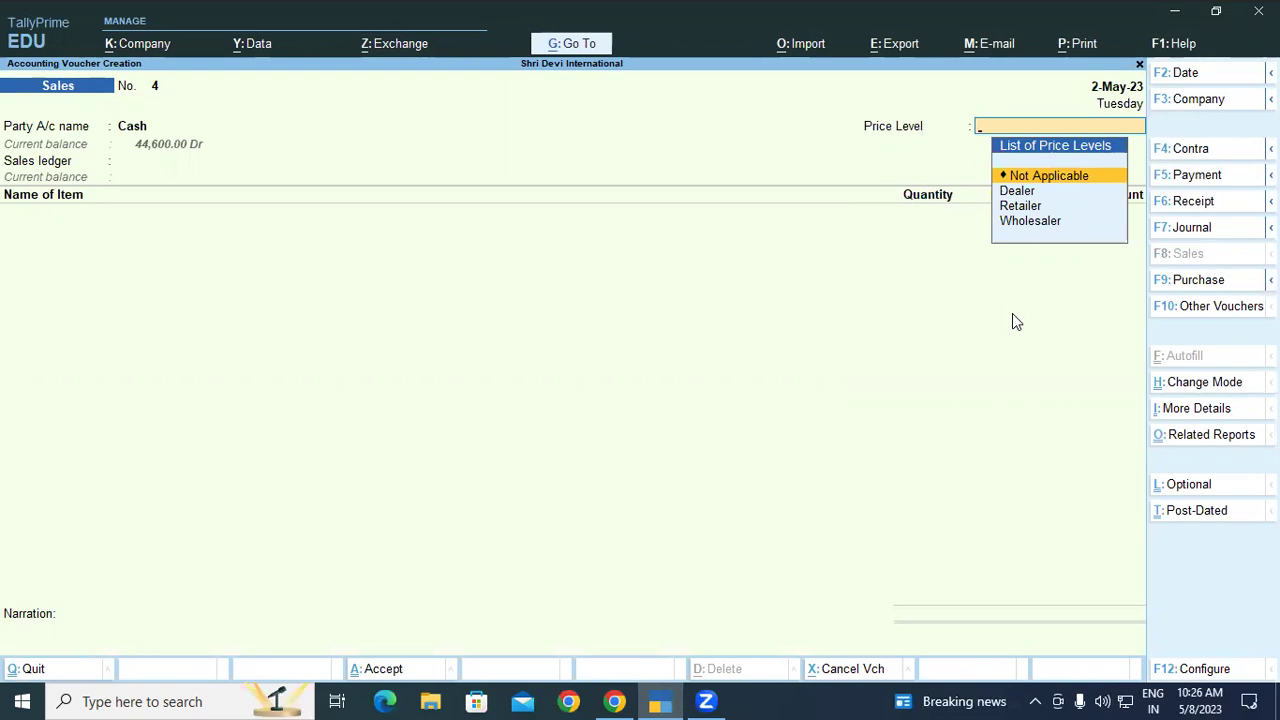
key(F11)
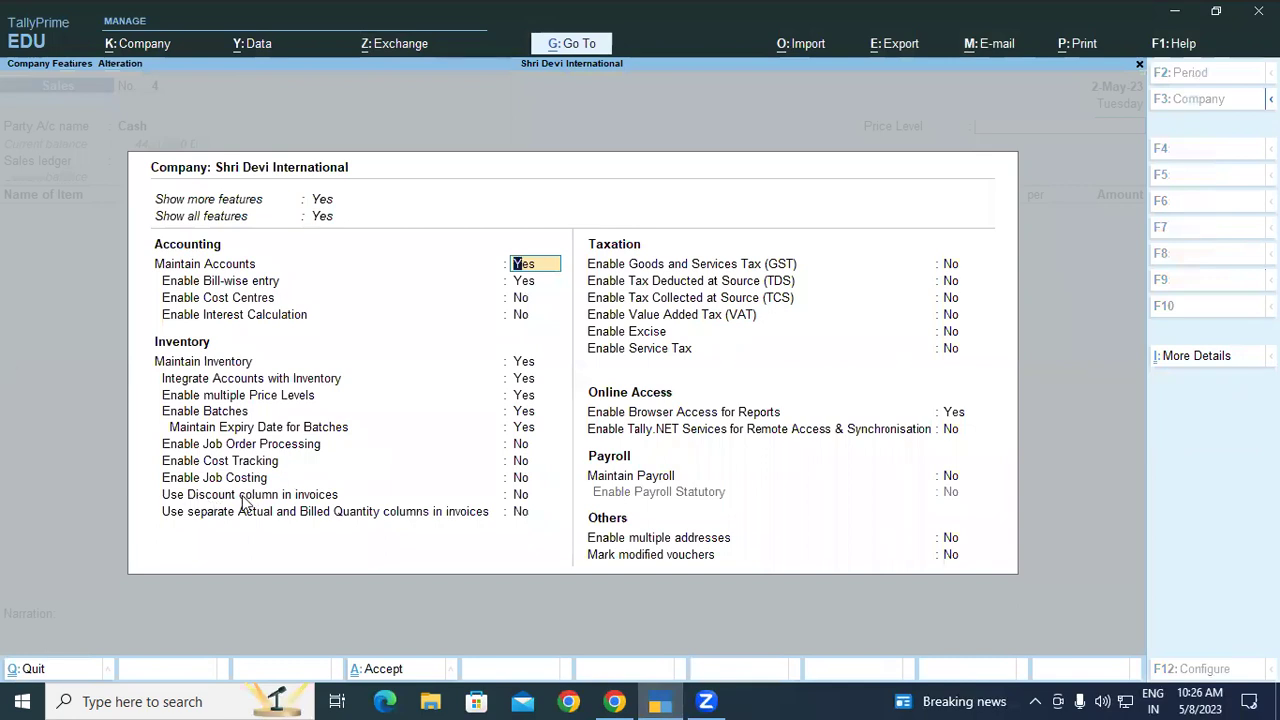
Set Use Discount column in invoices to Yes, save the features, and return to the course PDF.
click(521, 496)
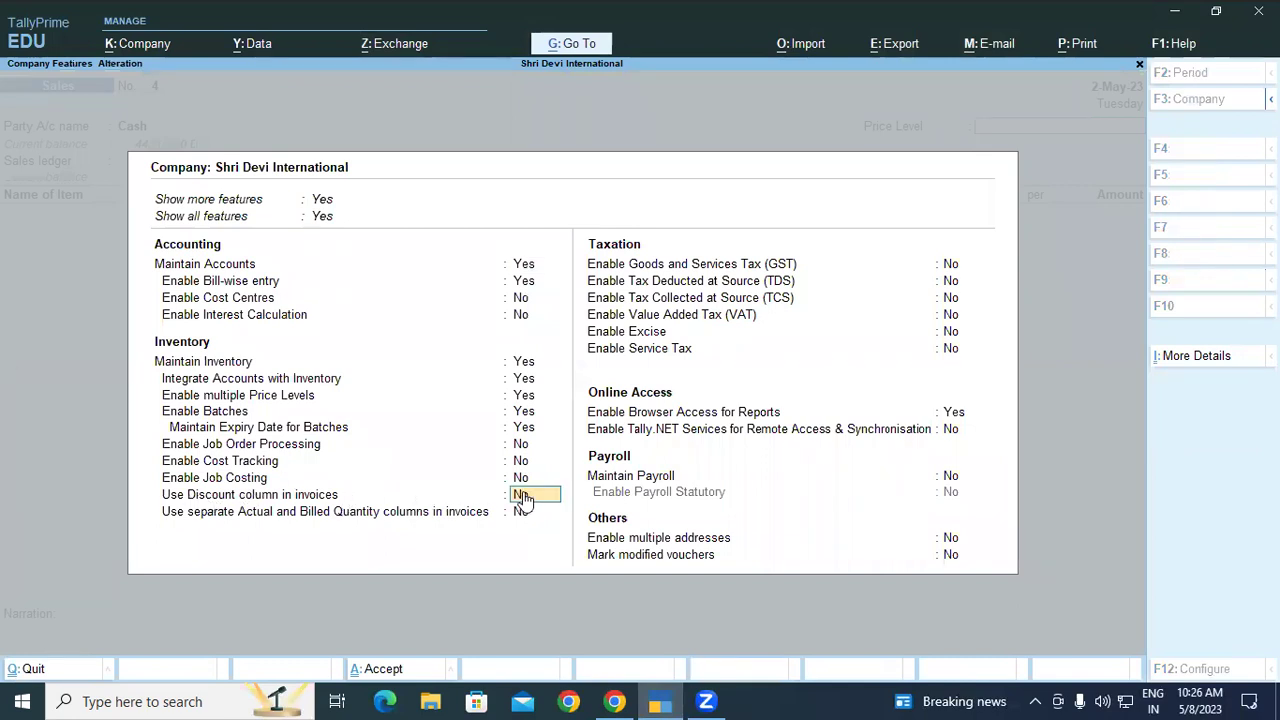
key(y)
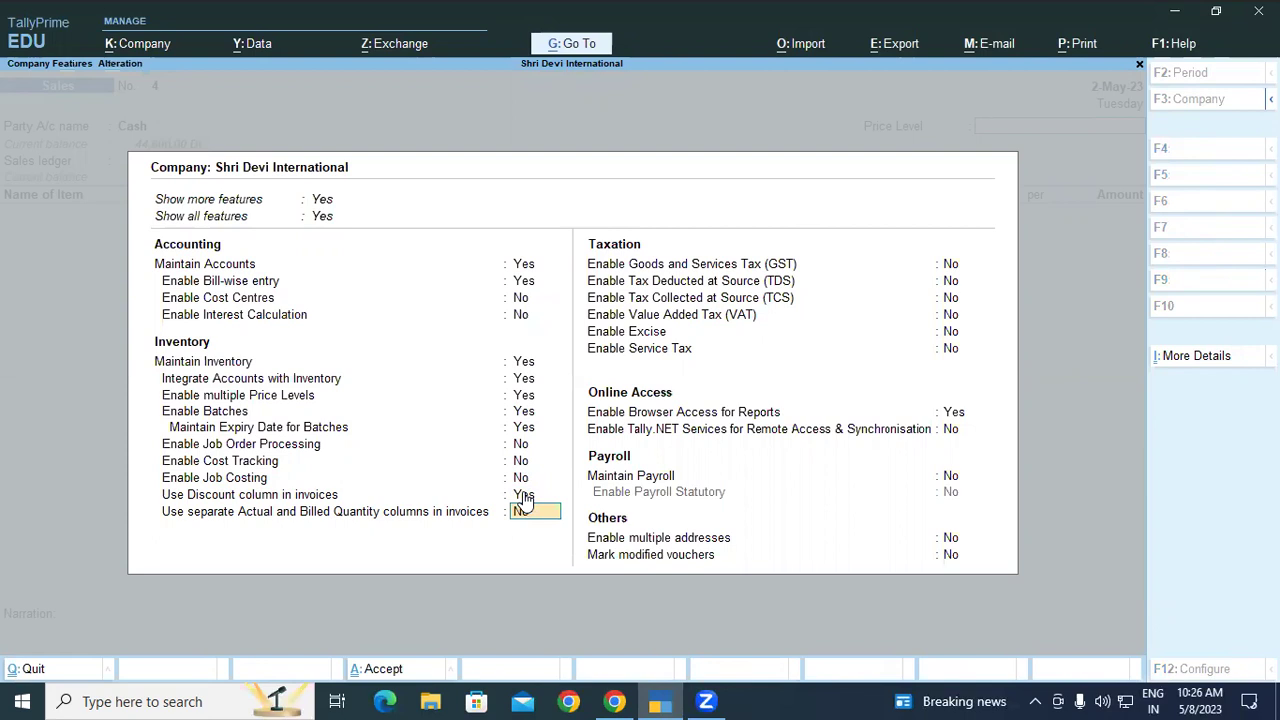
key(ctrl+a)
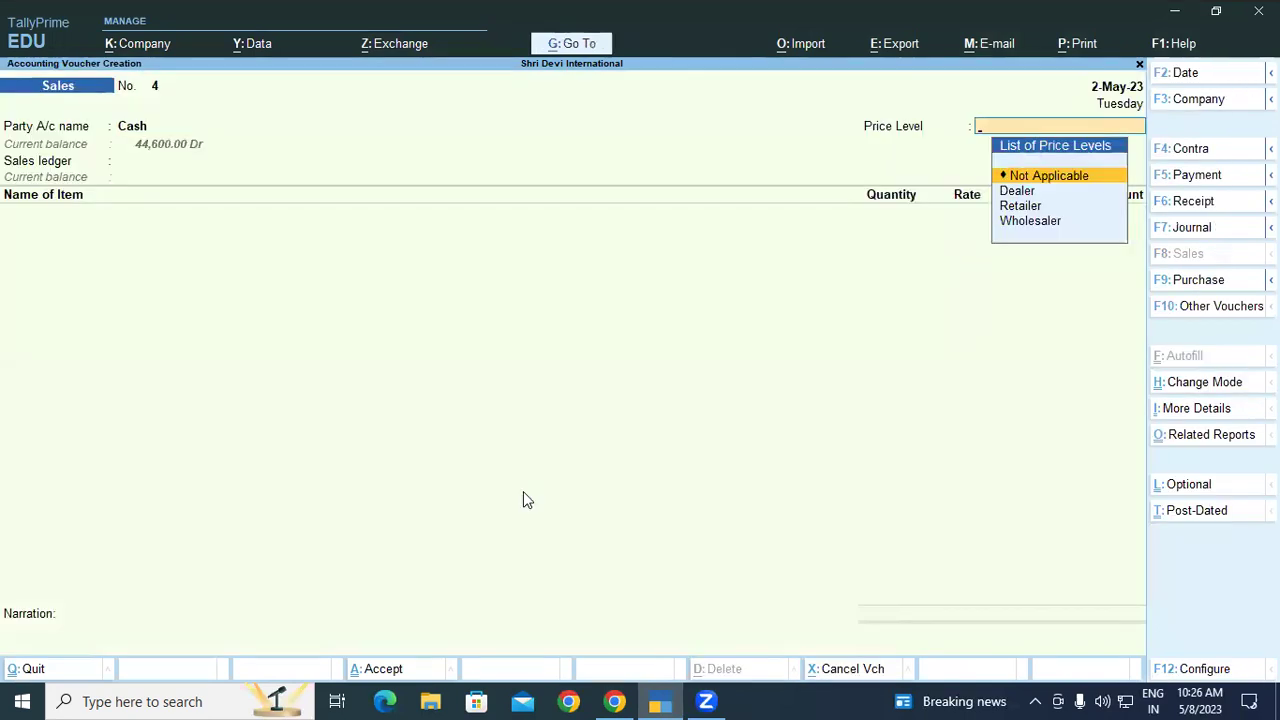
click(624, 700)
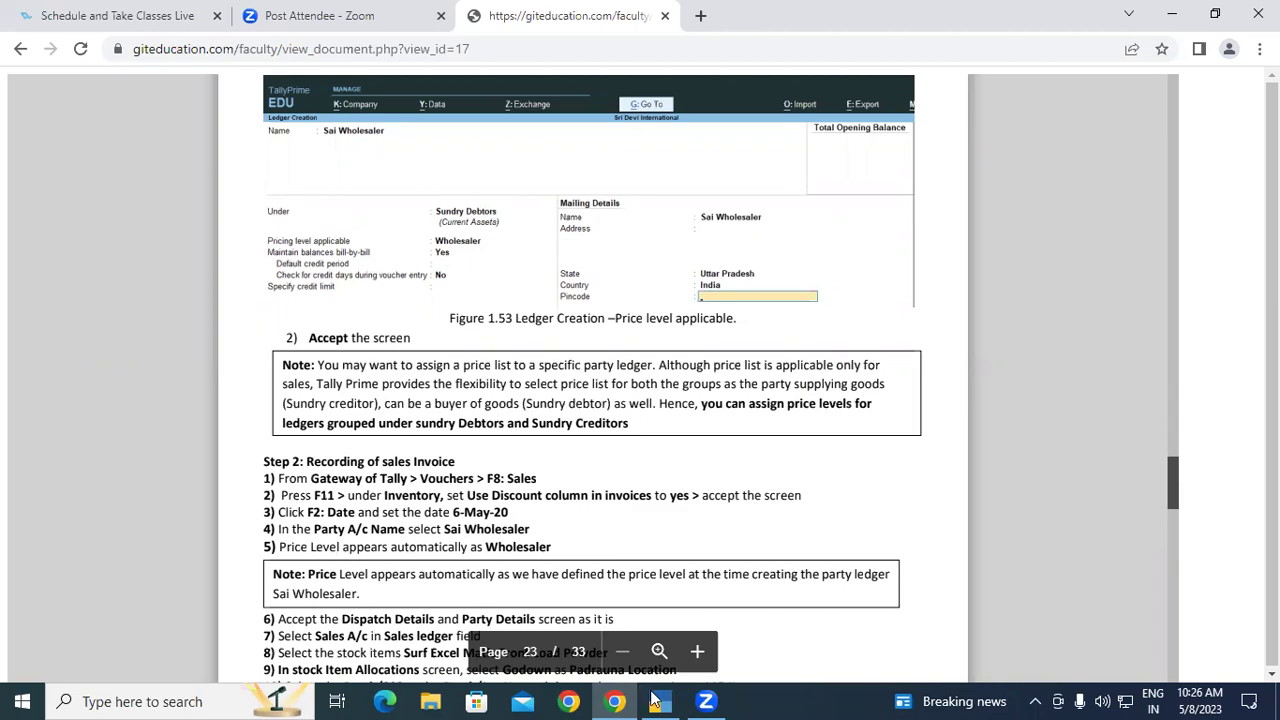
Discard the unfinished Cash sales voucher and open a fresh Sales voucher dated 6-5-23.
click(655, 700)
key(y)
key(Return)
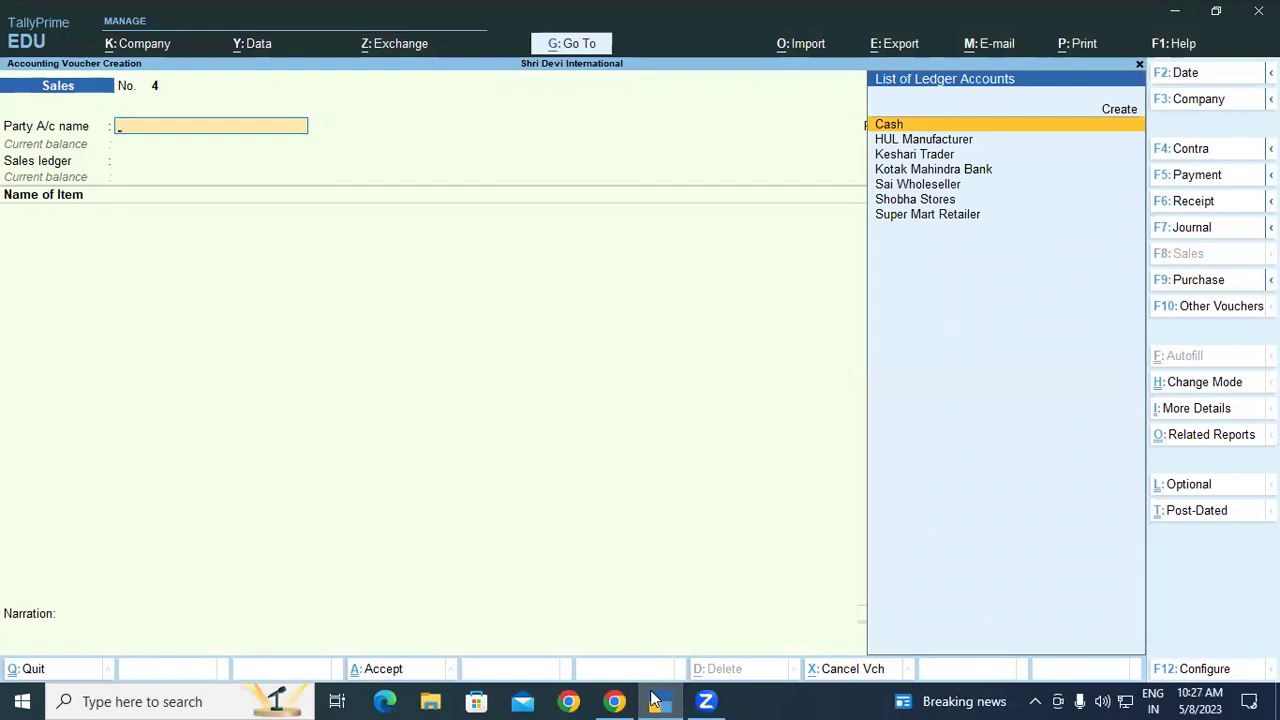
key(F2)
text(6-5-)
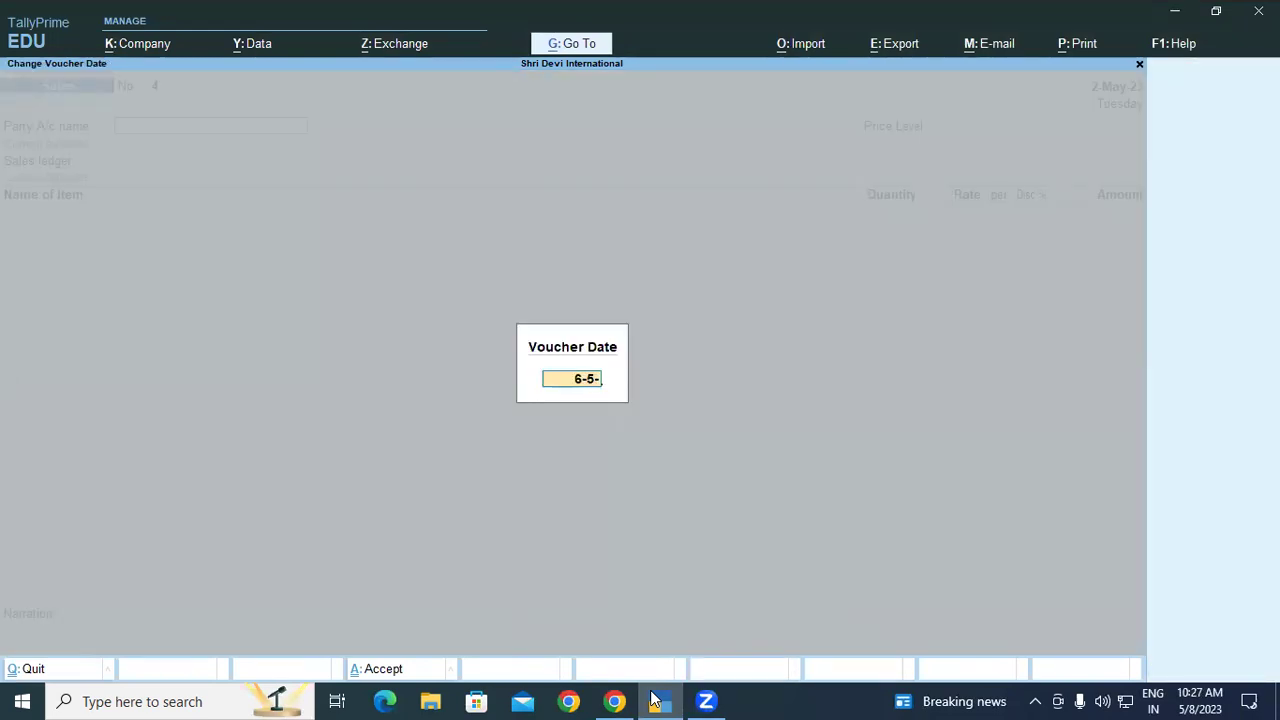
text(23)
key(Return)
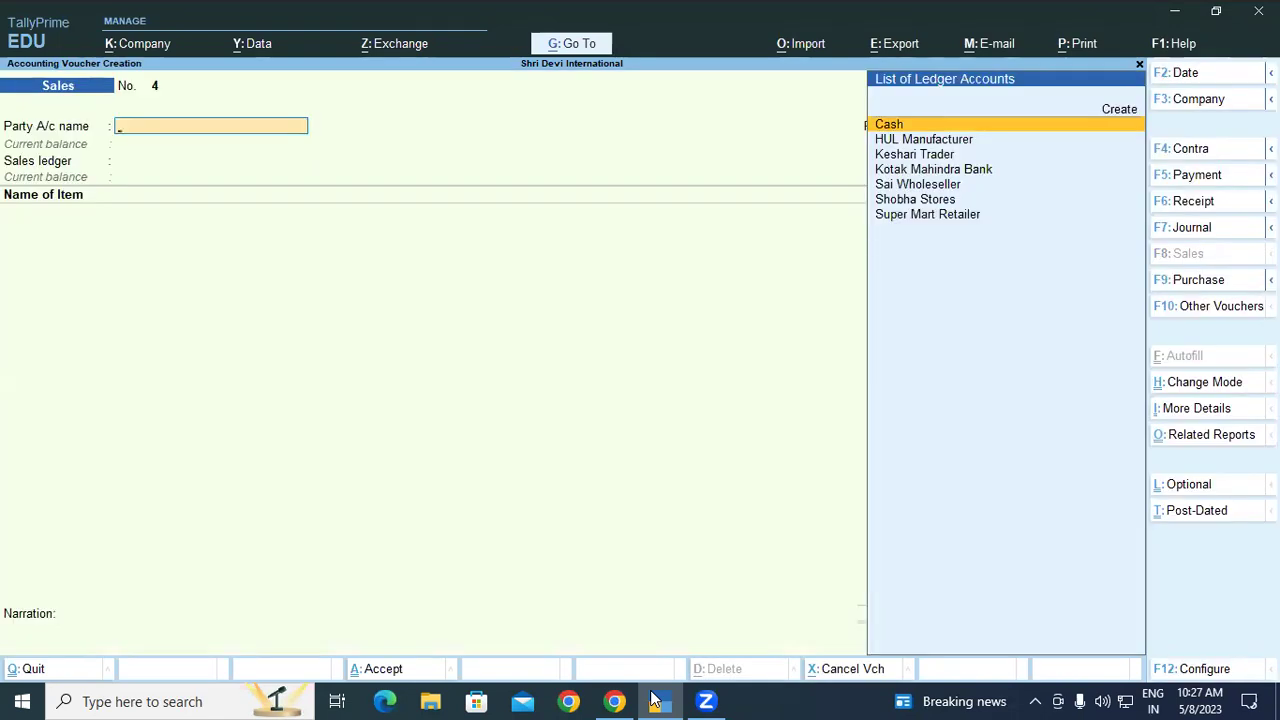
Quit the voucher, review the company period with Alt+F2, and reopen a blank Sales voucher No. 4.
key(Escape)
key(Return)
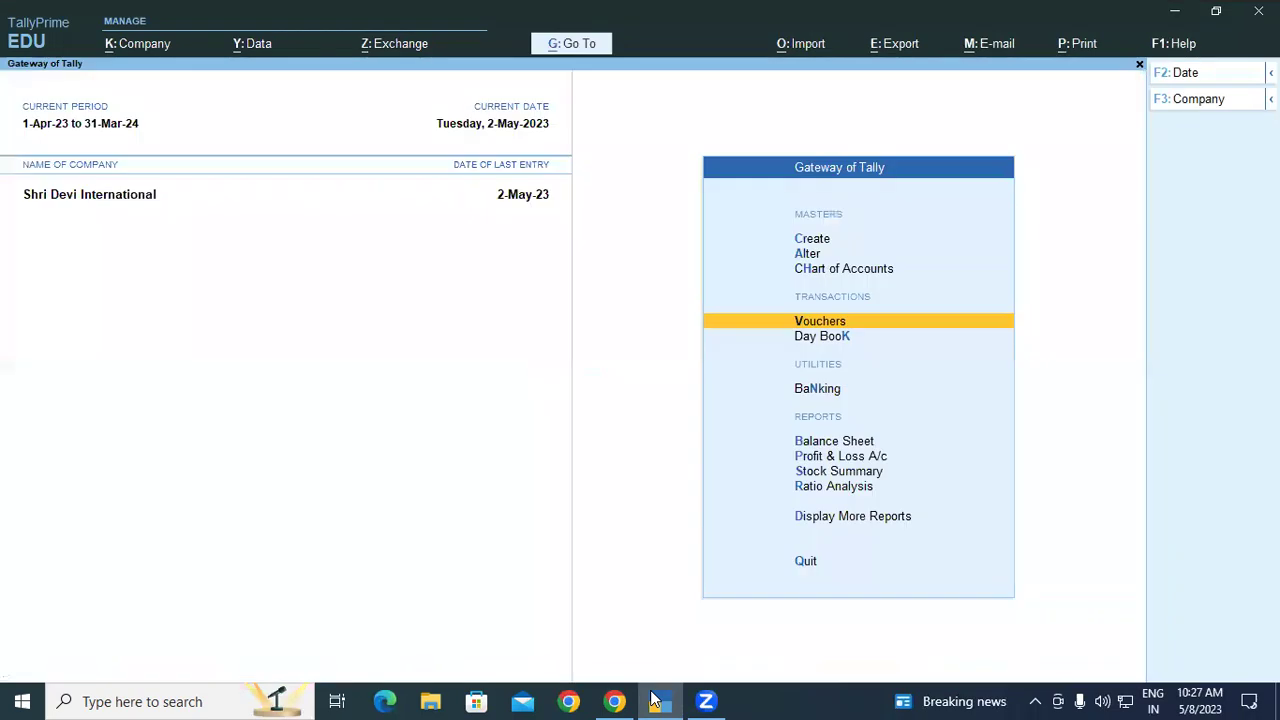
key(alt+F2)
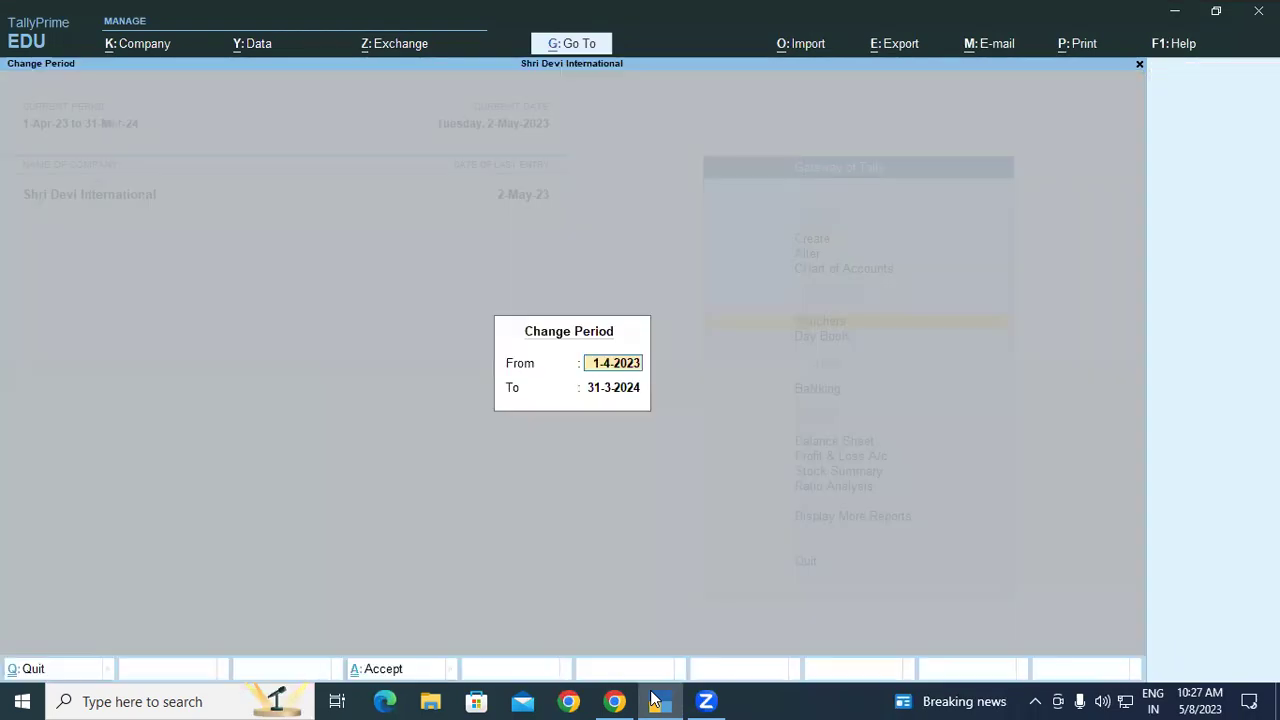
key(Return)
key(Return)
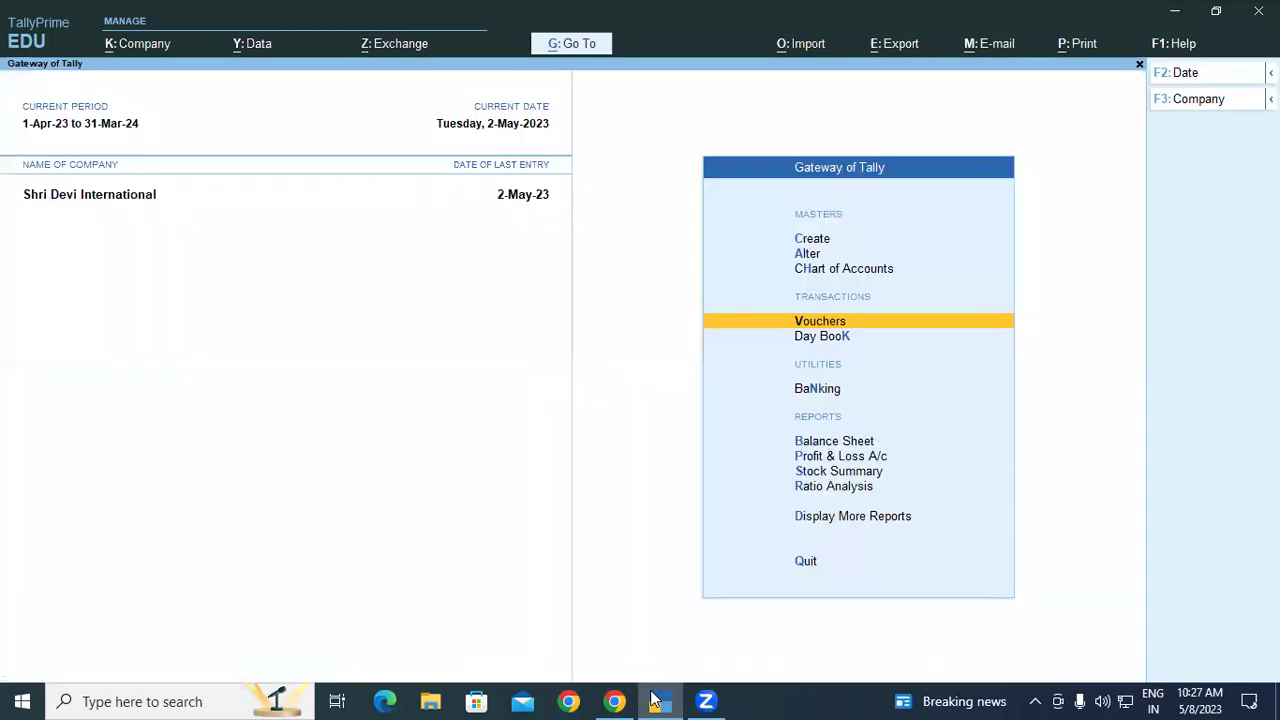
key(Return)
key(alt+F2)
key(Return)
key(Return)
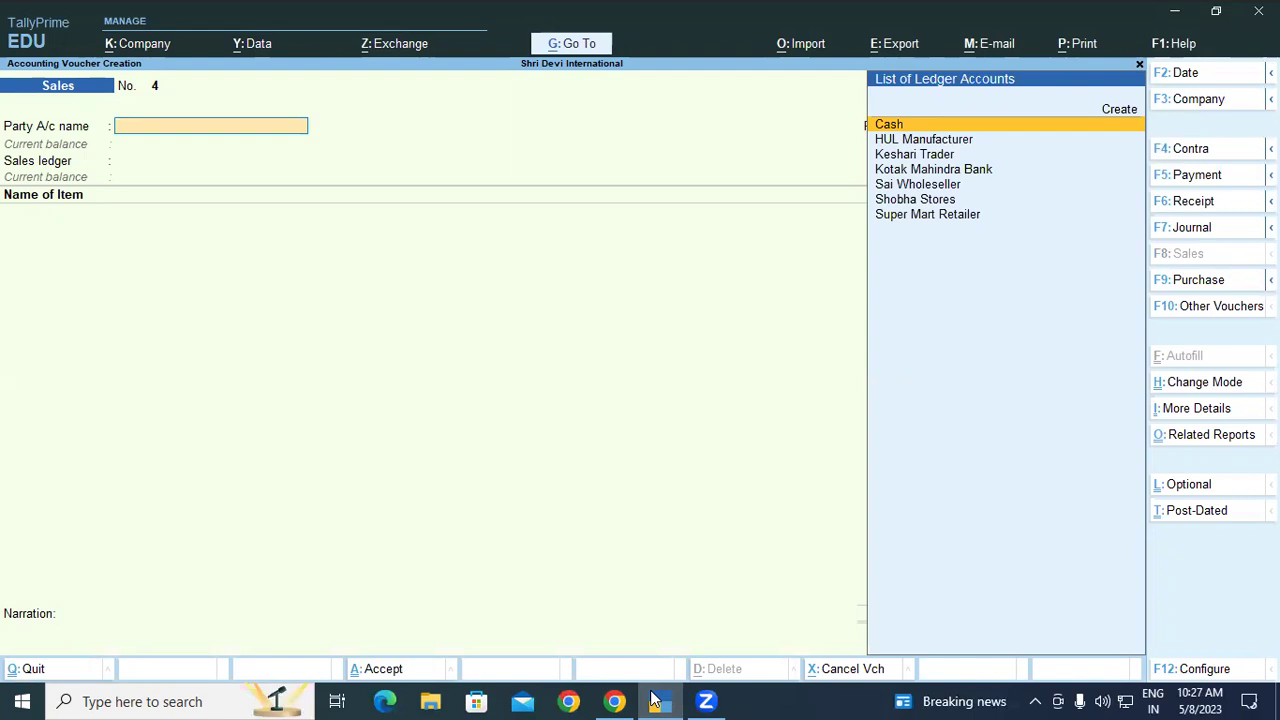
Pick Sai Wholeseller as party, accept the party details, and choose Sales A/c as the sales ledger.
key(Down)
key(Down)
key(Down)
key(Down)
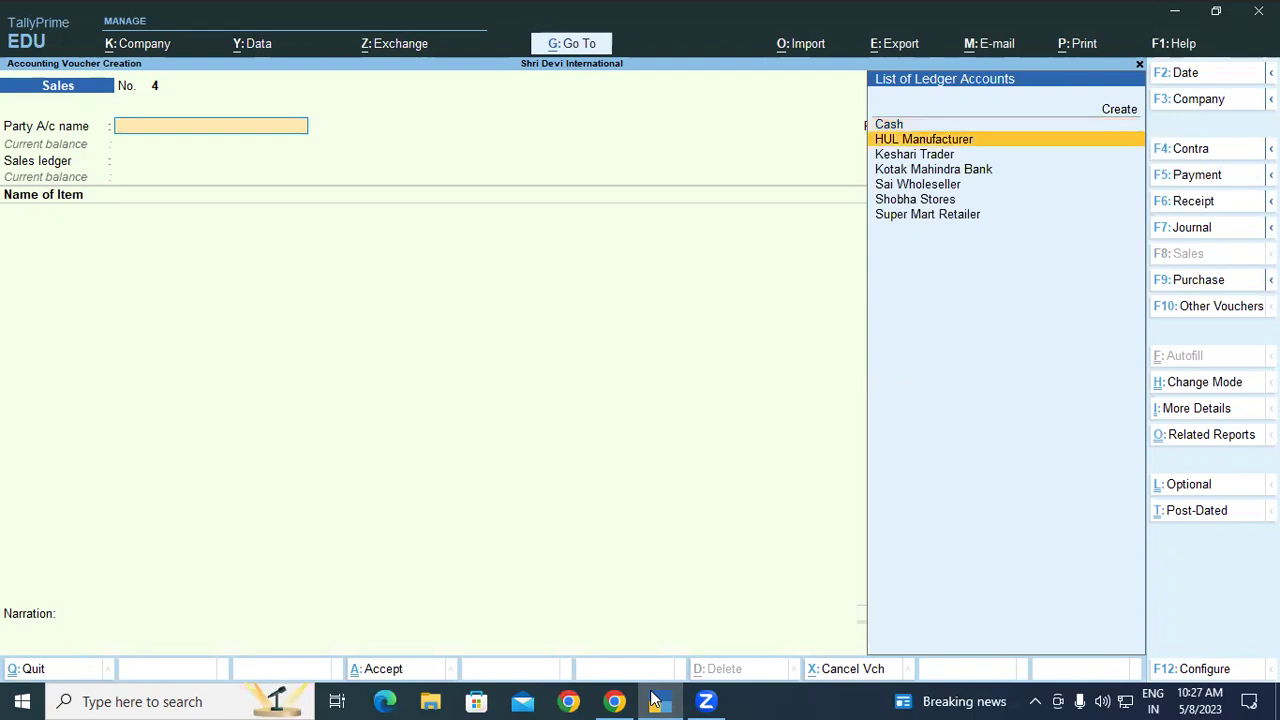
key(Return)
key(Return)
key(Return)
key(Return)
key(Return)
key(Return)
key(Return)
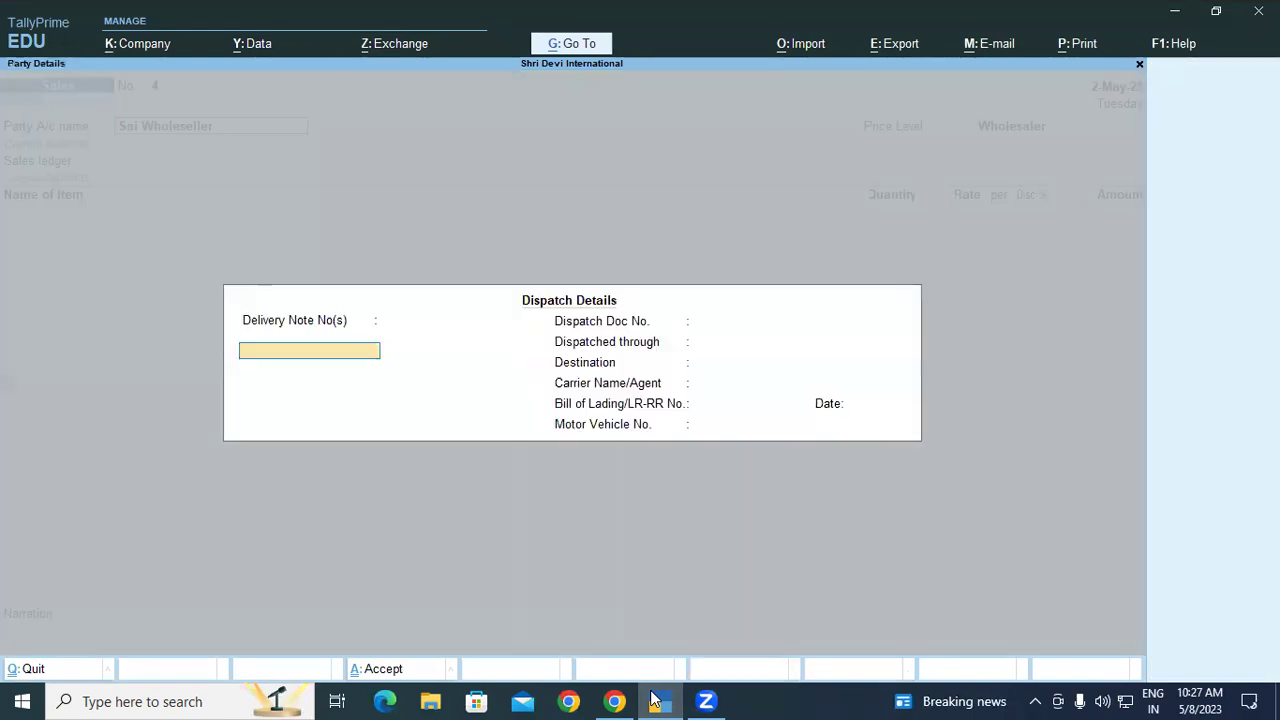
key(Return)
key(Return)
key(Return)
key(Return)
key(Return)
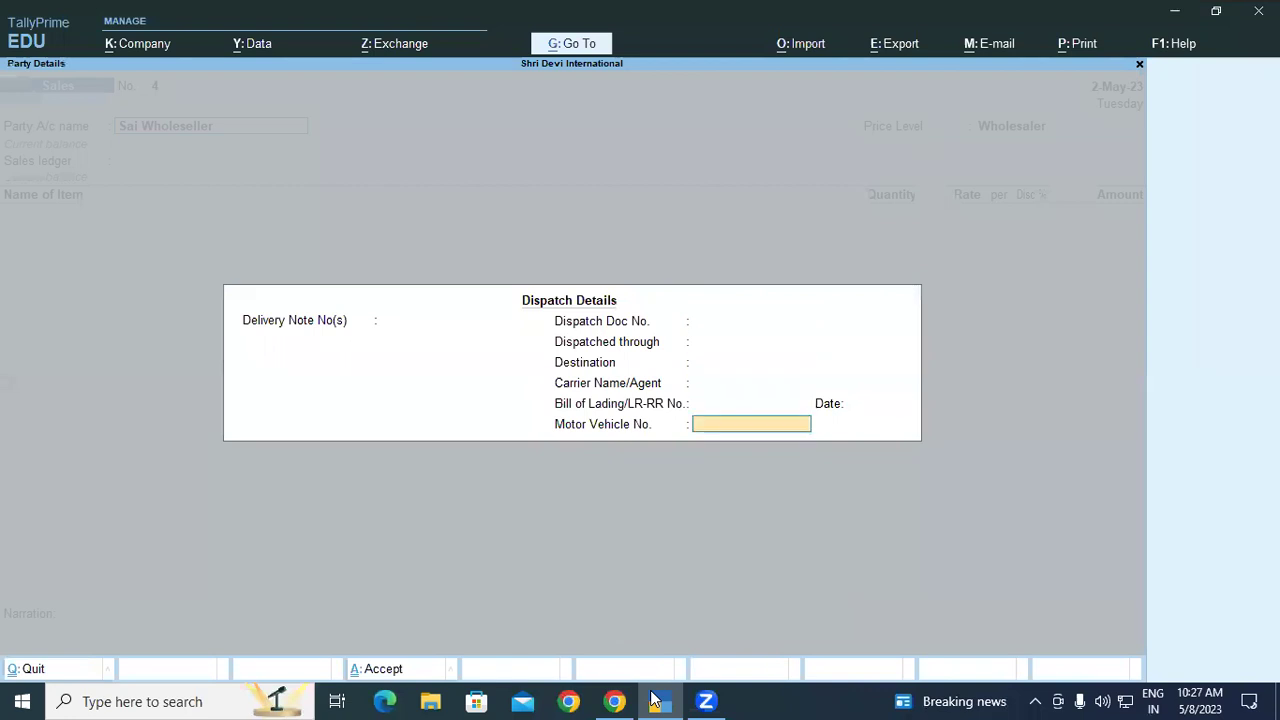
key(Return)
key(Return)
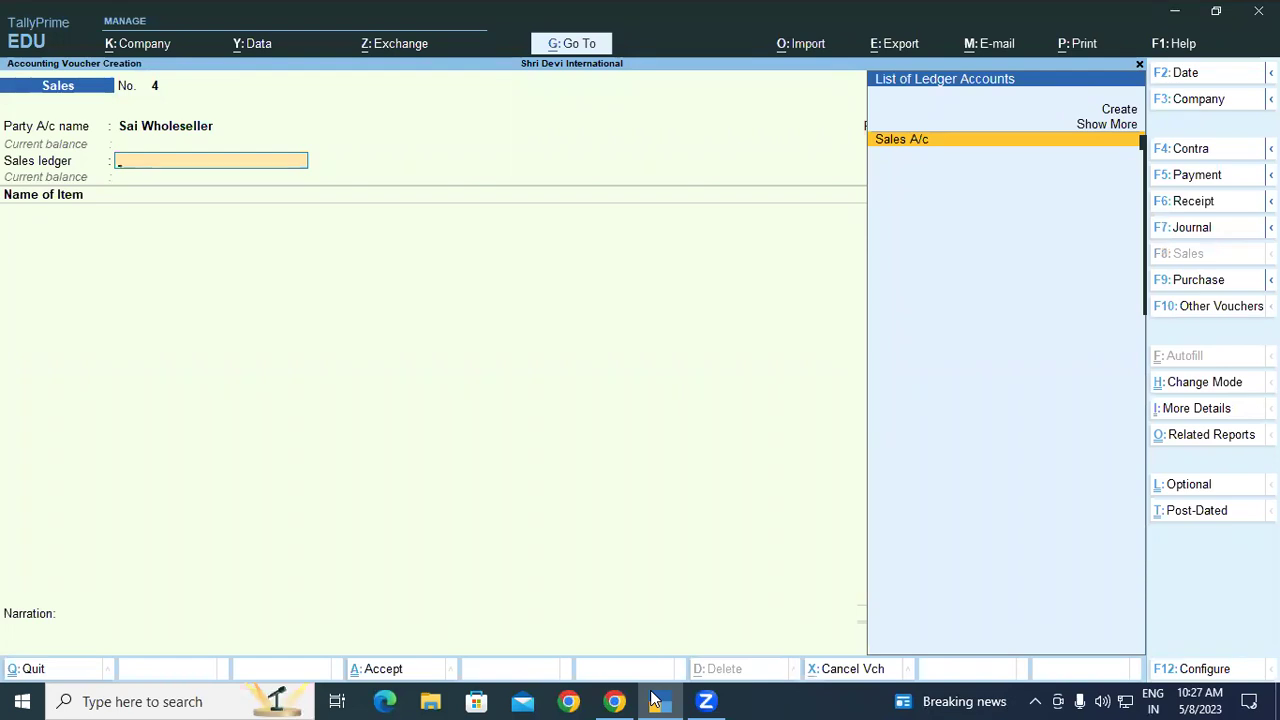
key(Return)
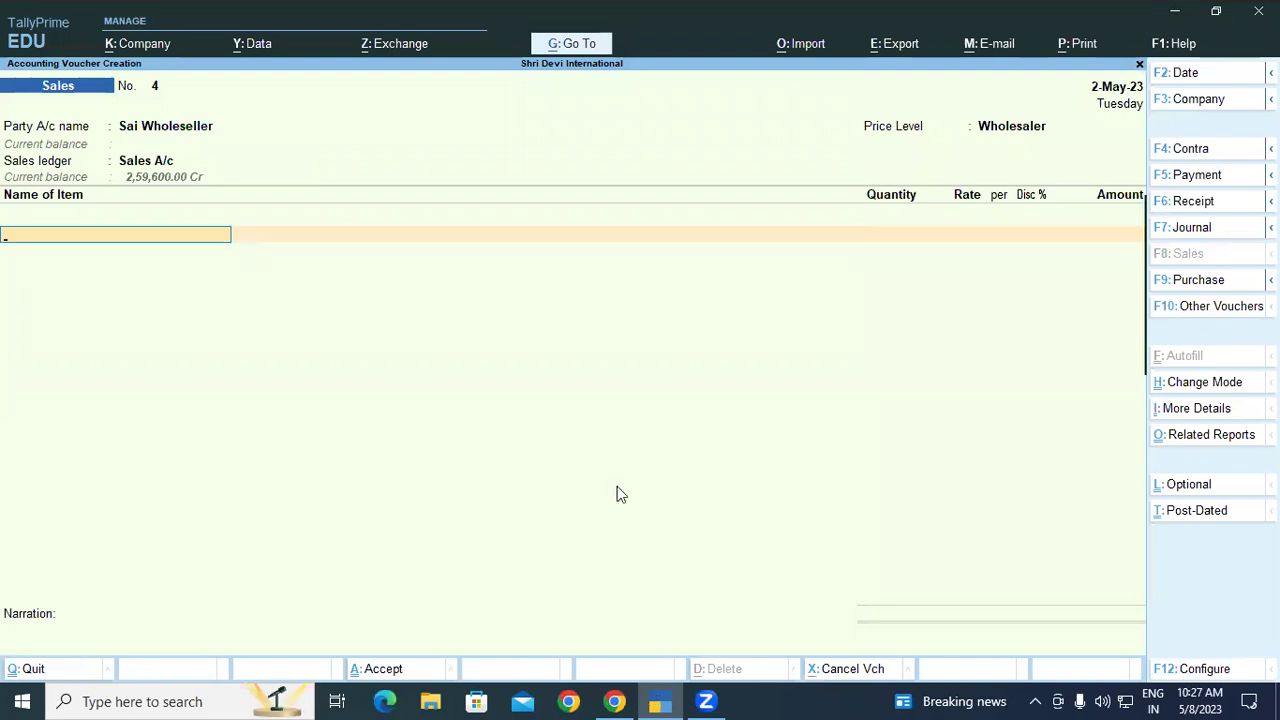
key(alt+Tab)
Scroll the guide to steps 6–11 on page 38 about stock item, godown and batch.
scroll(620, 517, down, 3)
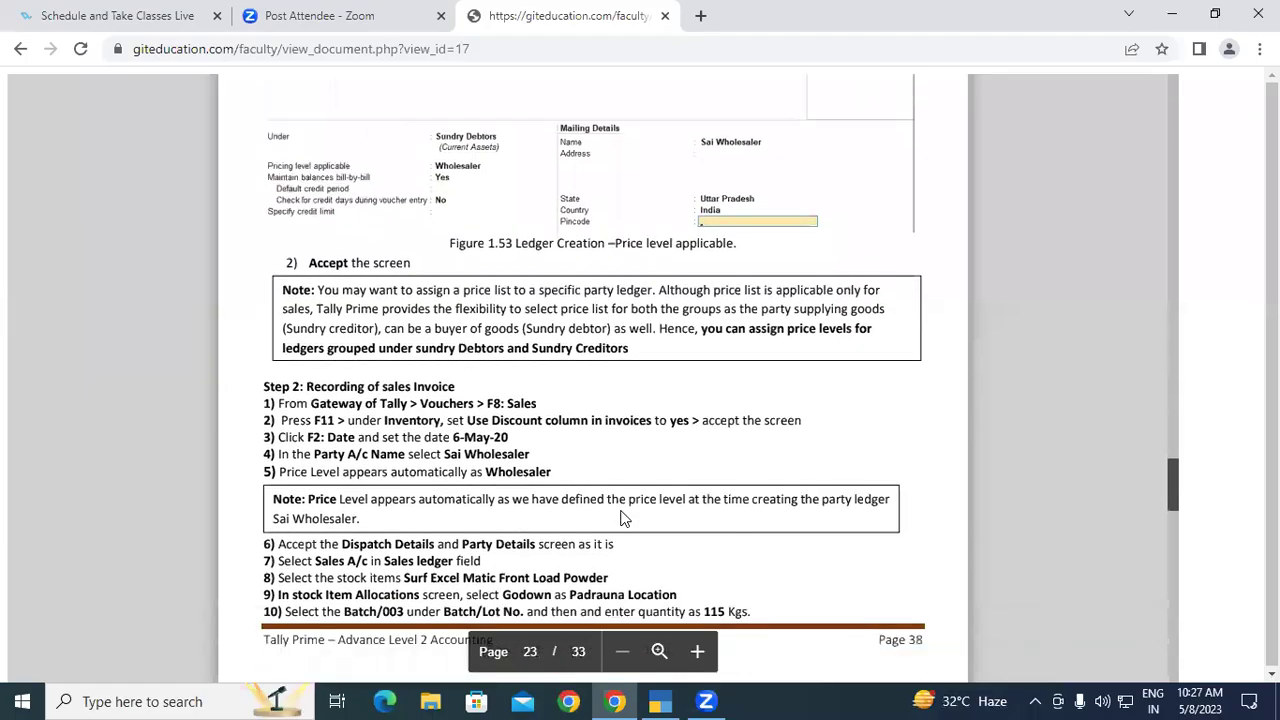
scroll(620, 517, down, 3)
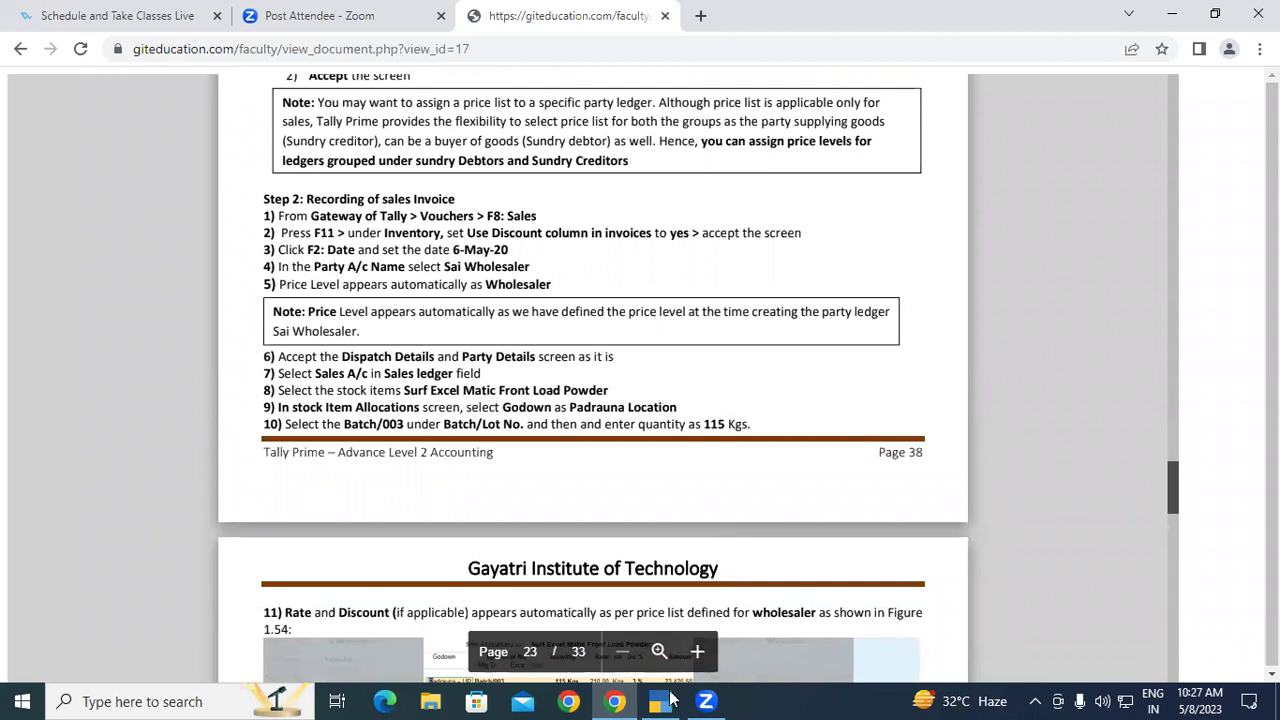
click(670, 700)
Enter Surf Excel Matic Front Load Powder as the first item, checking the guide's godown and batch steps.
text(Sur)
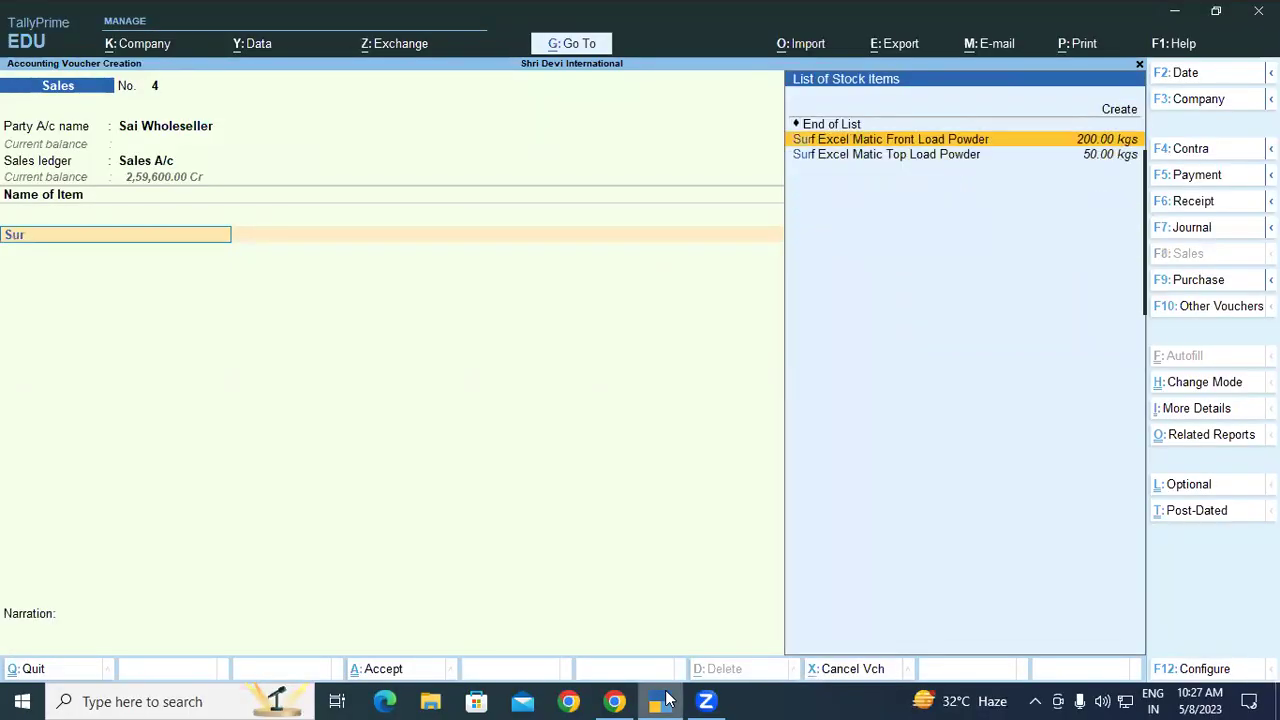
key(Return)
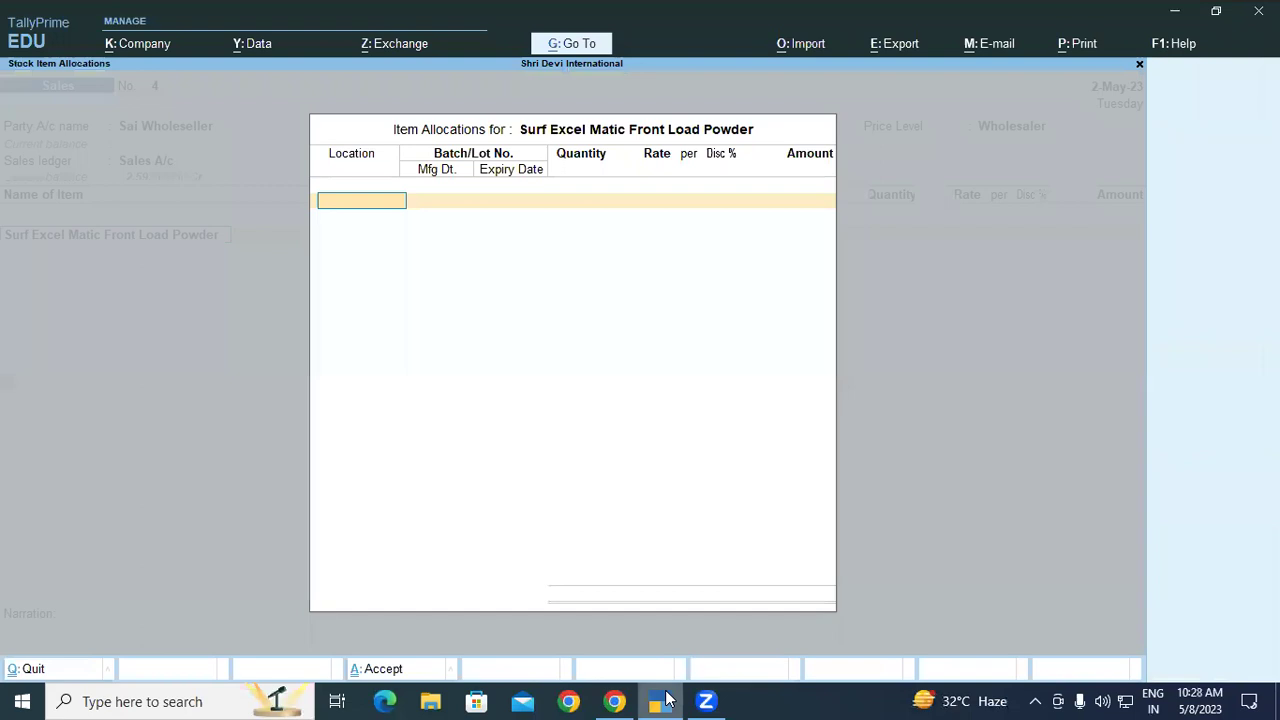
click(618, 700)
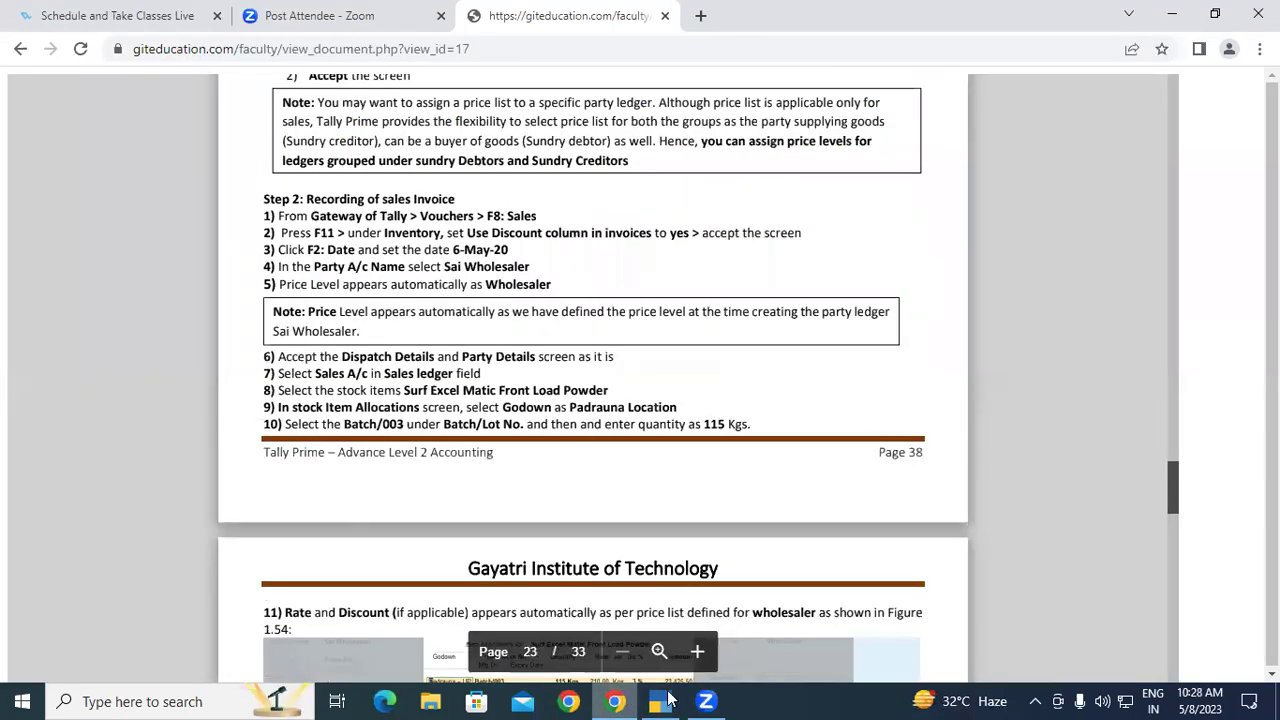
click(663, 700)
Scroll the PDF up from page 23 to Table 1.34 on page 22.
click(615, 700)
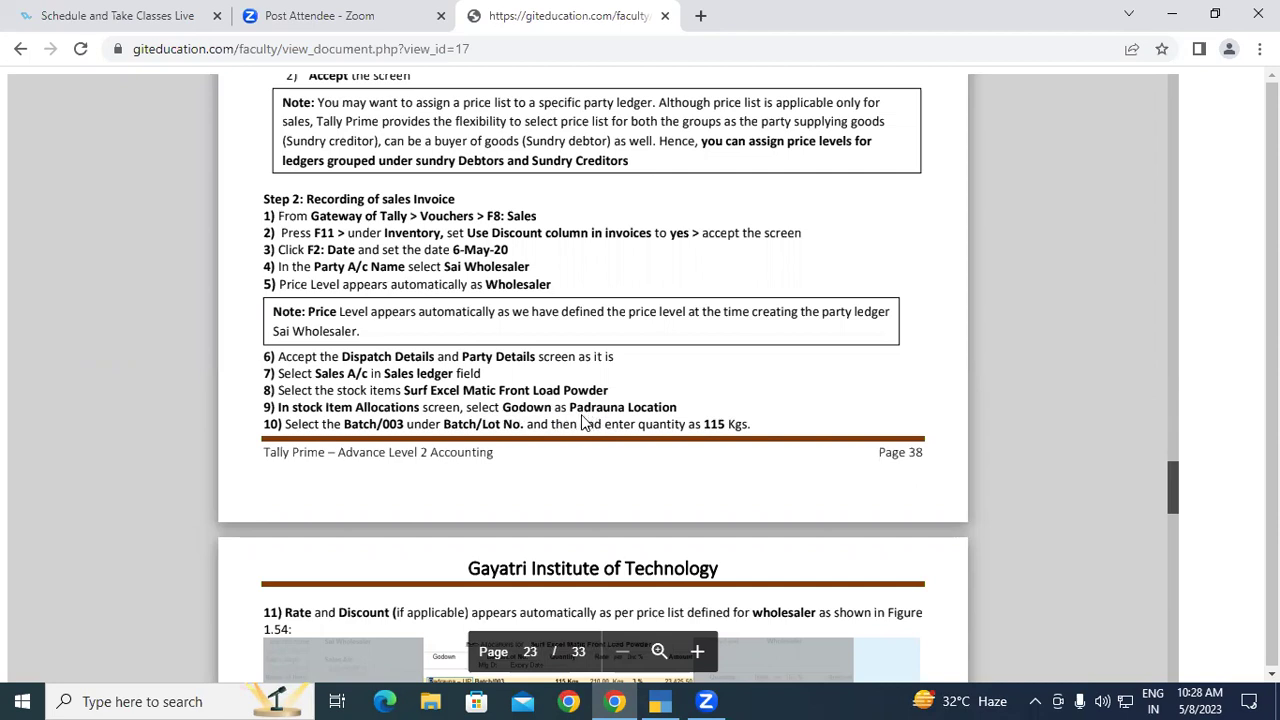
scroll(575, 428, up, 3)
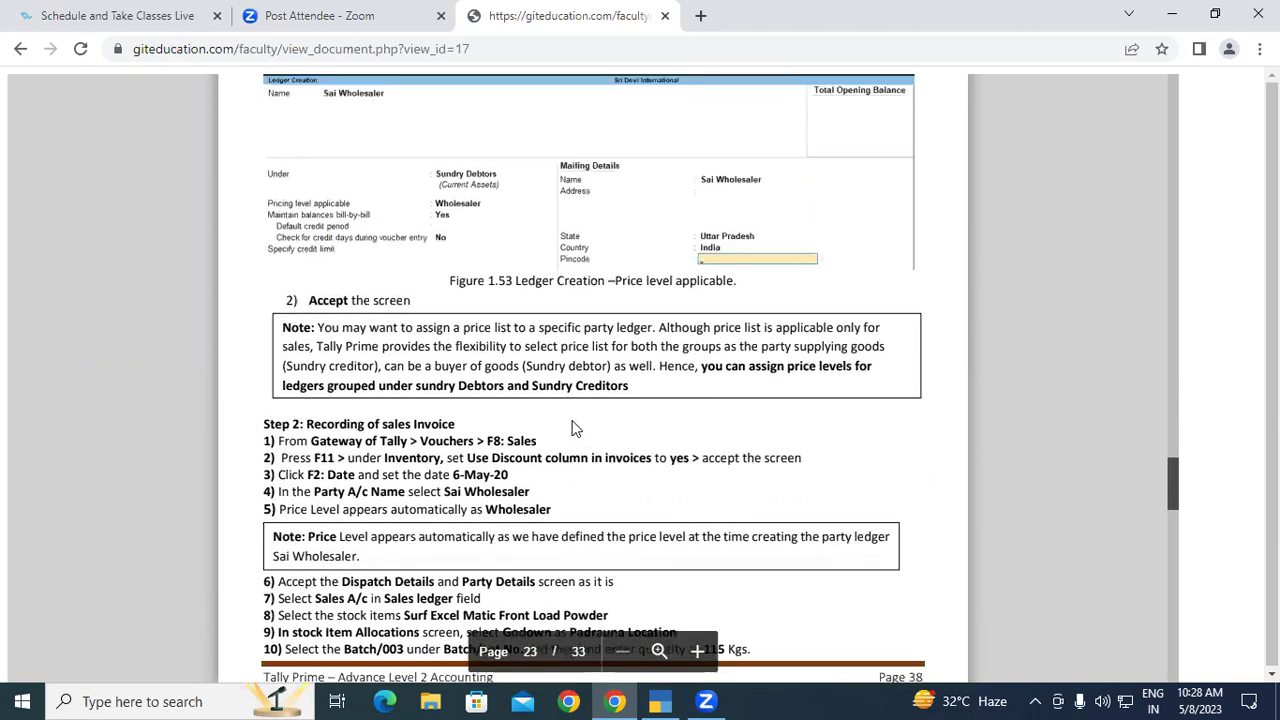
scroll(575, 428, up, 4)
scroll(575, 428, up, 5)
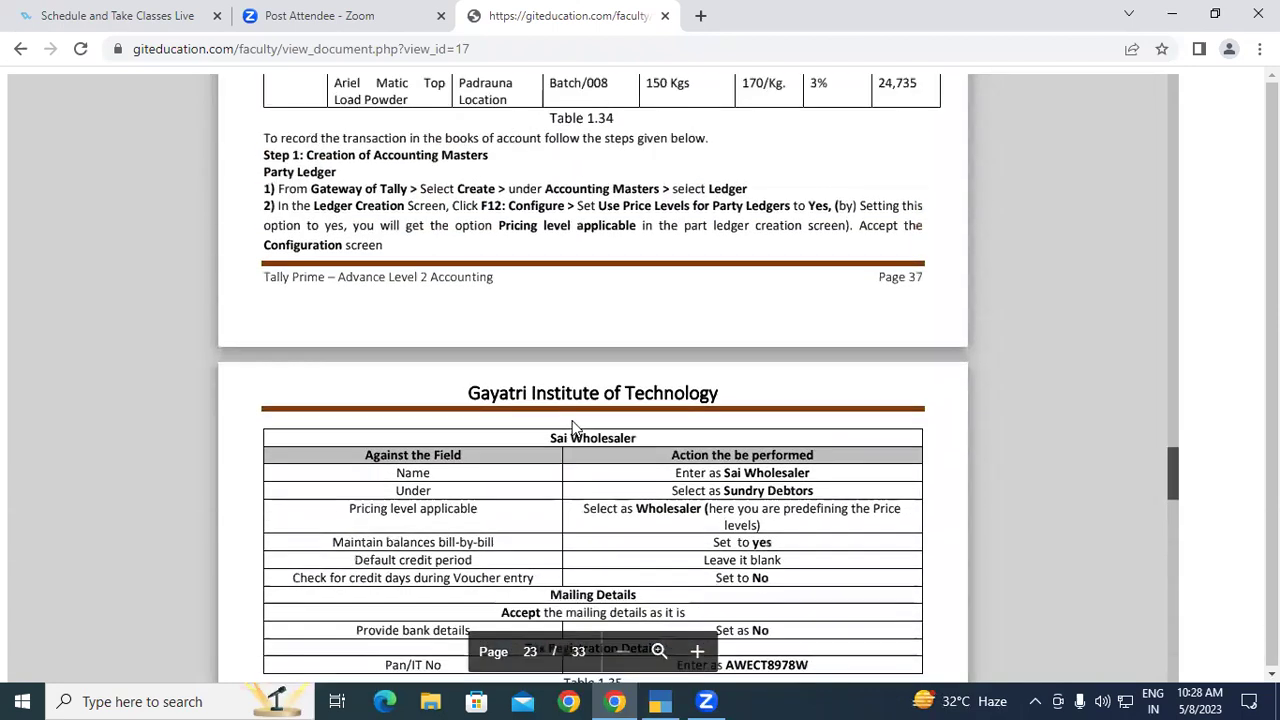
scroll(575, 428, up, 1)
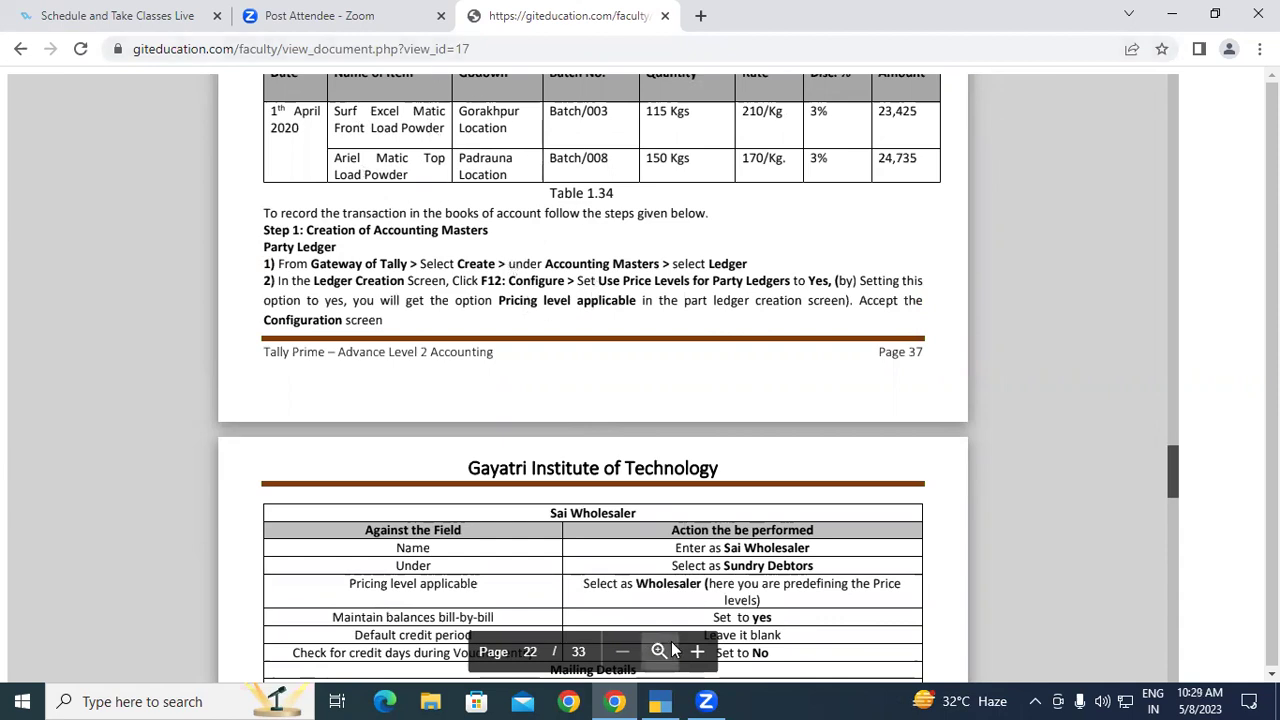
Allocate Surf Excel Matic Front Load Powder to location Padrauna UP and Batch/003.
click(660, 700)
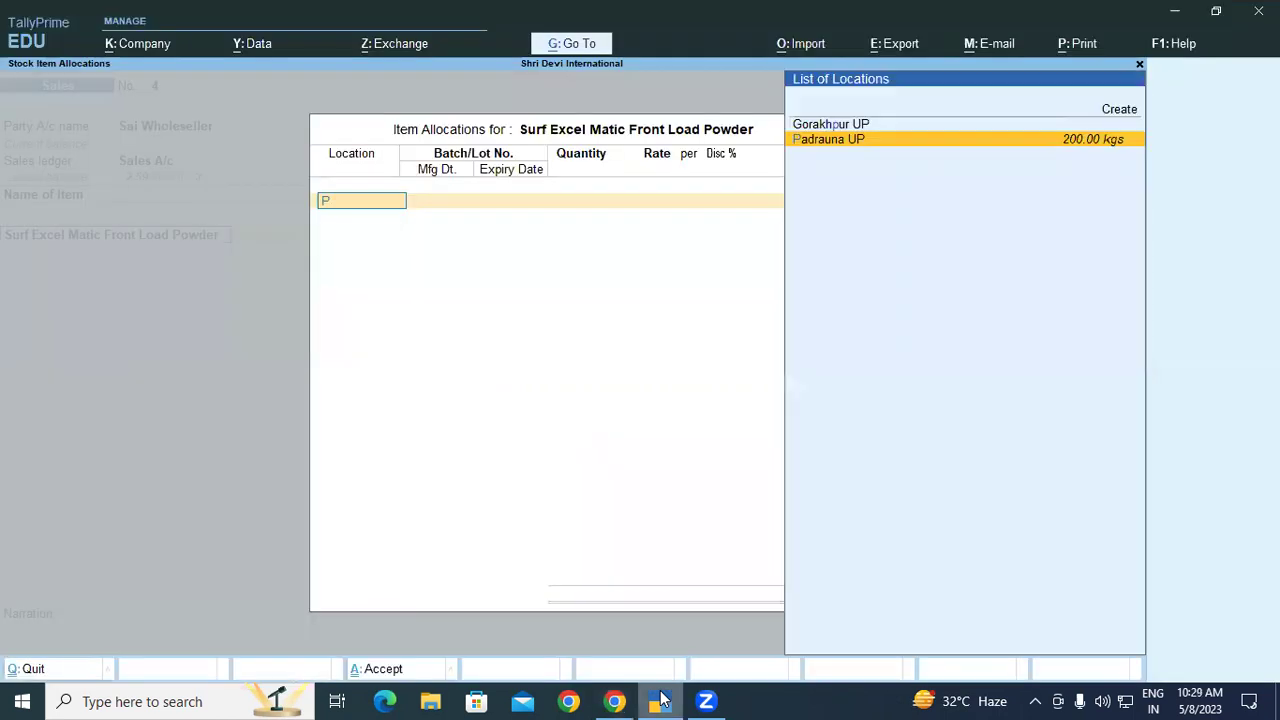
text(P)
key(Return)
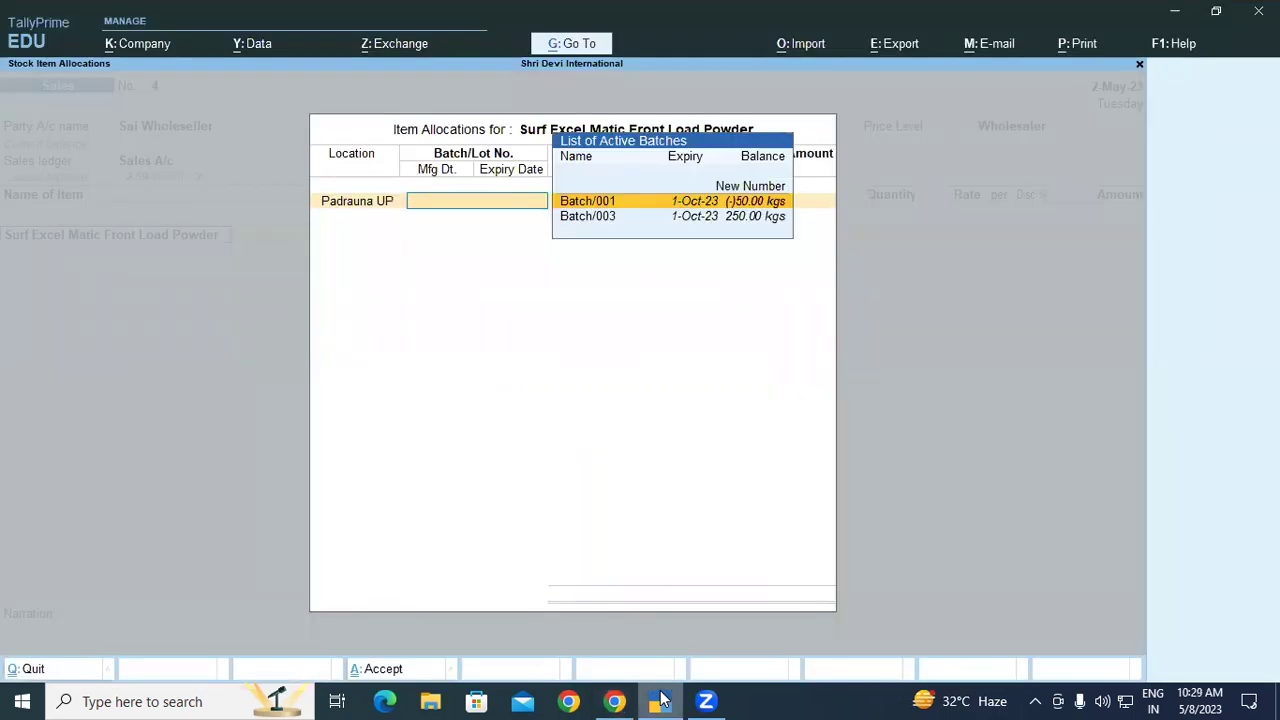
click(616, 700)
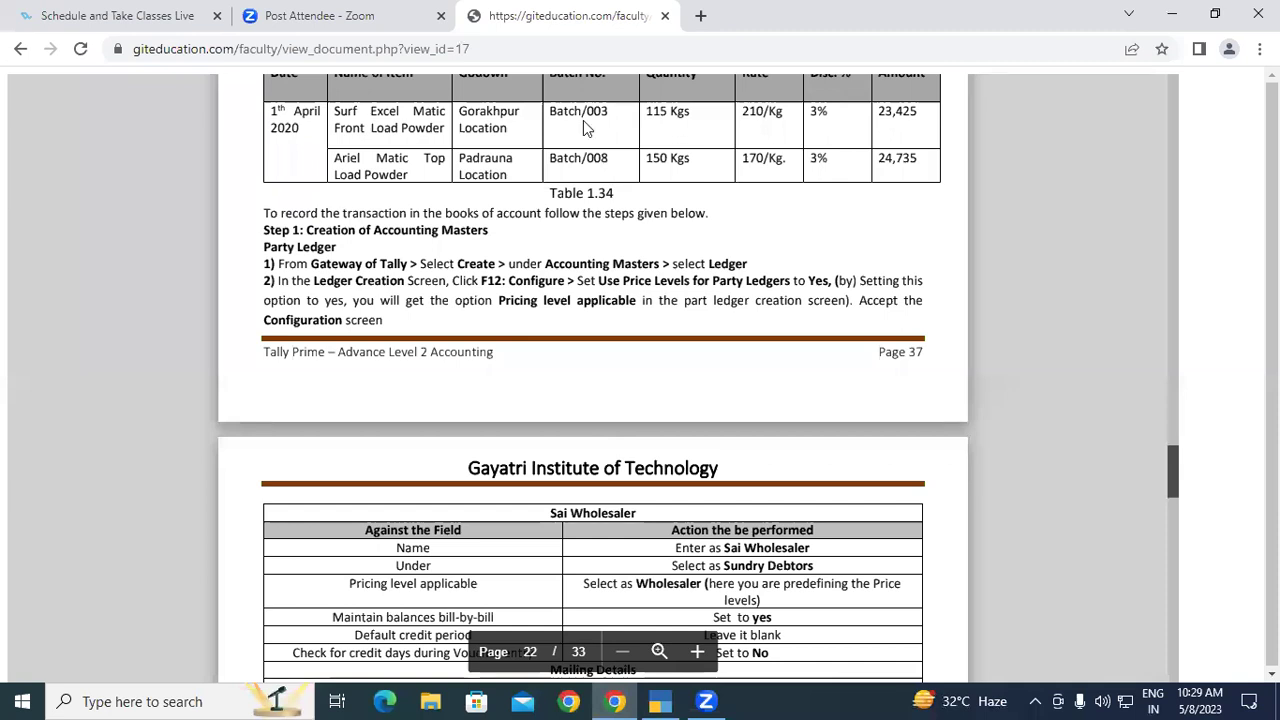
click(664, 700)
key(Down)
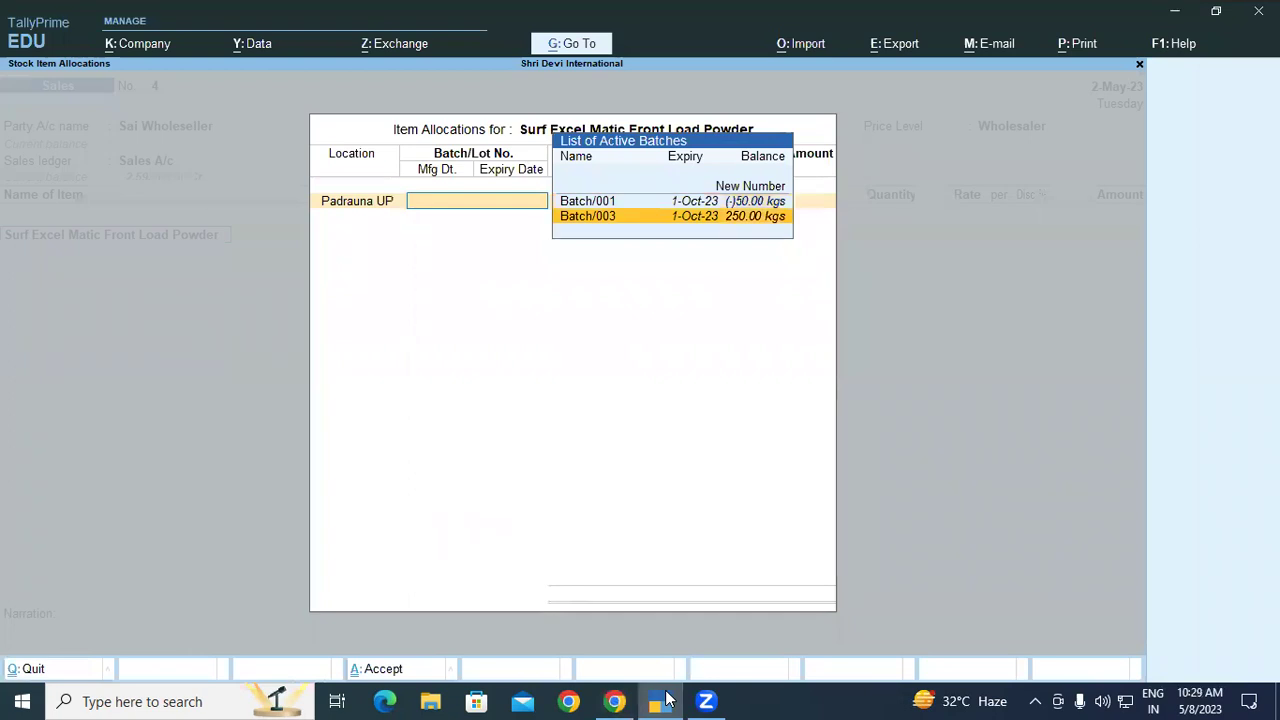
key(Return)
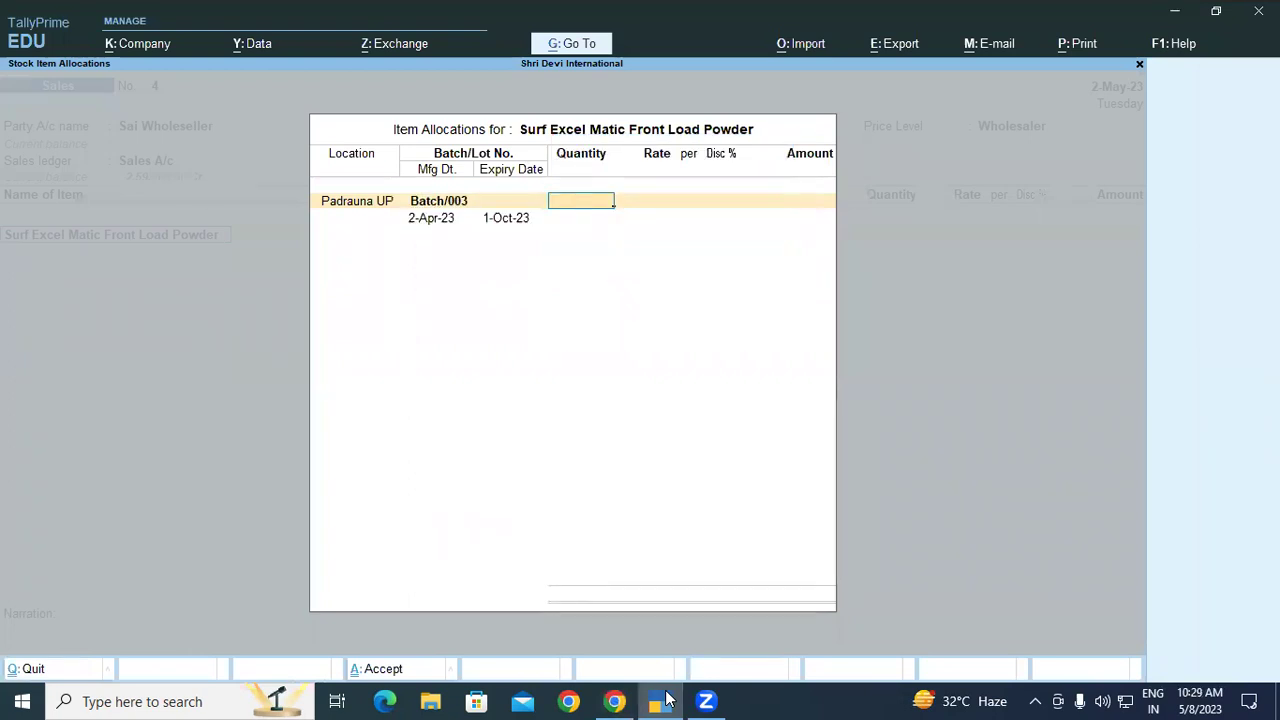
Enter quantity 115 kgs and accept both dates, giving 23,425.50 at 210 less 3%.
click(614, 701)
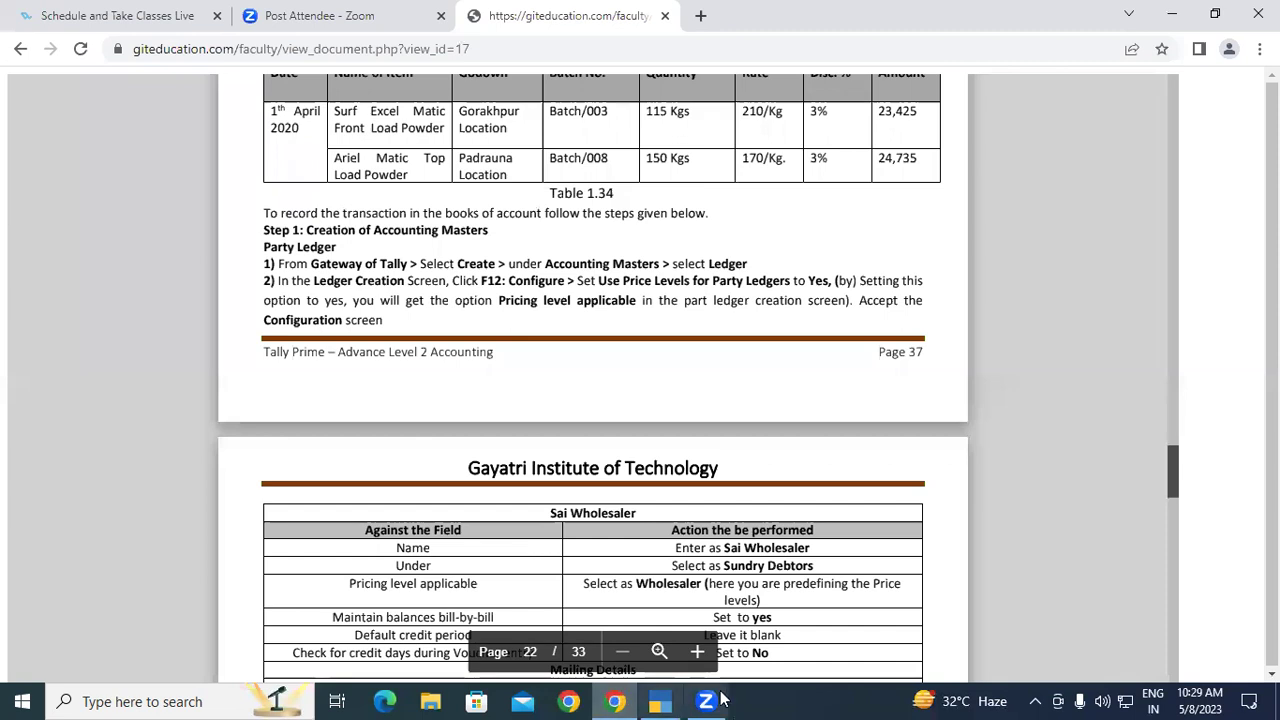
click(662, 701)
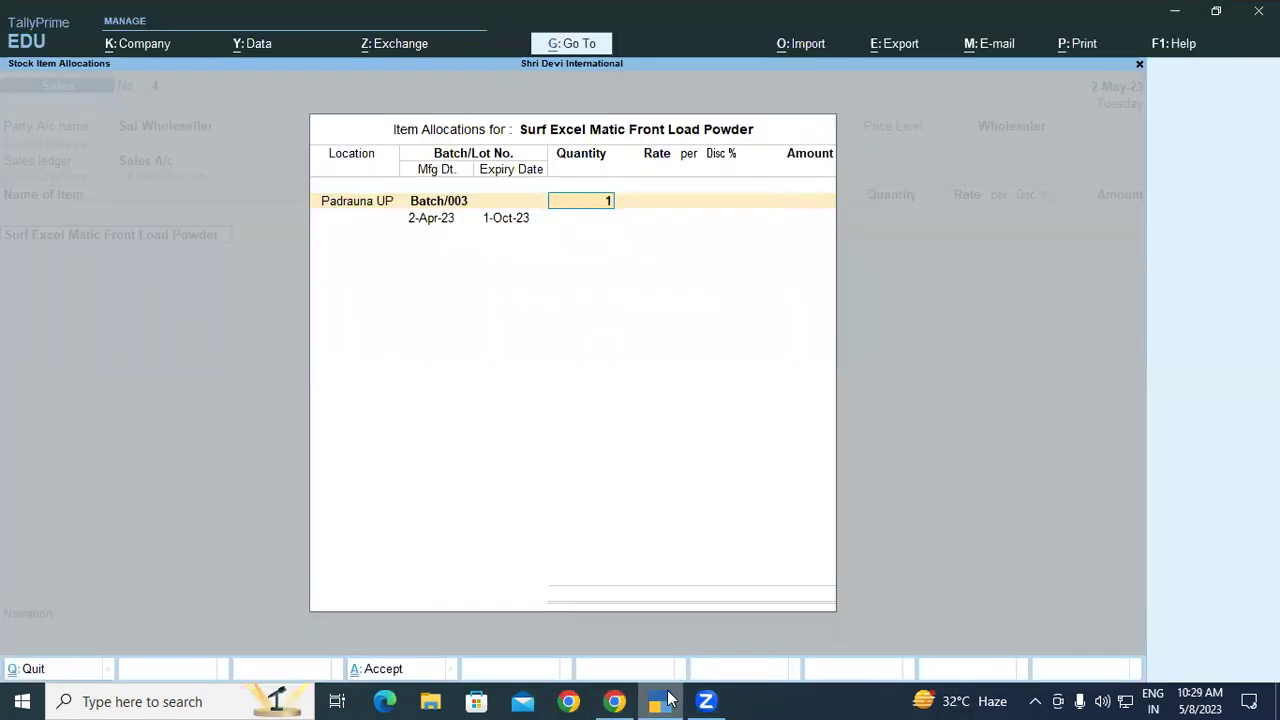
text(5)
key(Return)
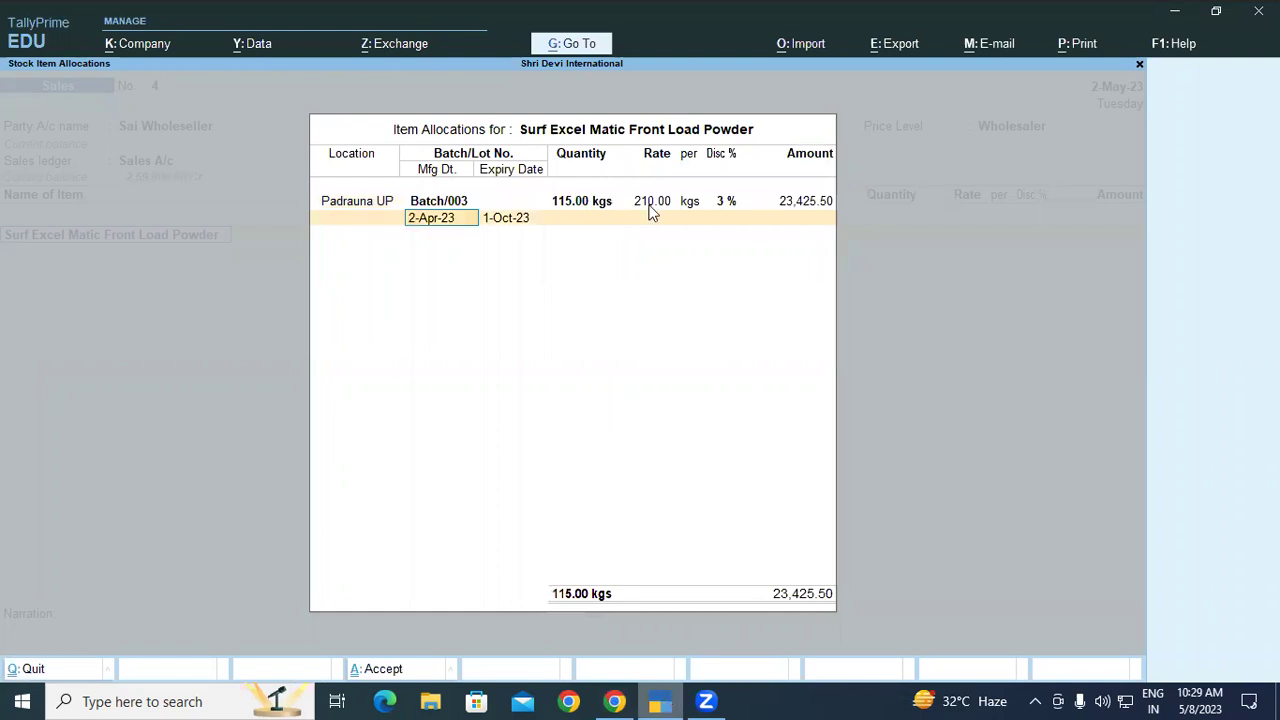
key(Return)
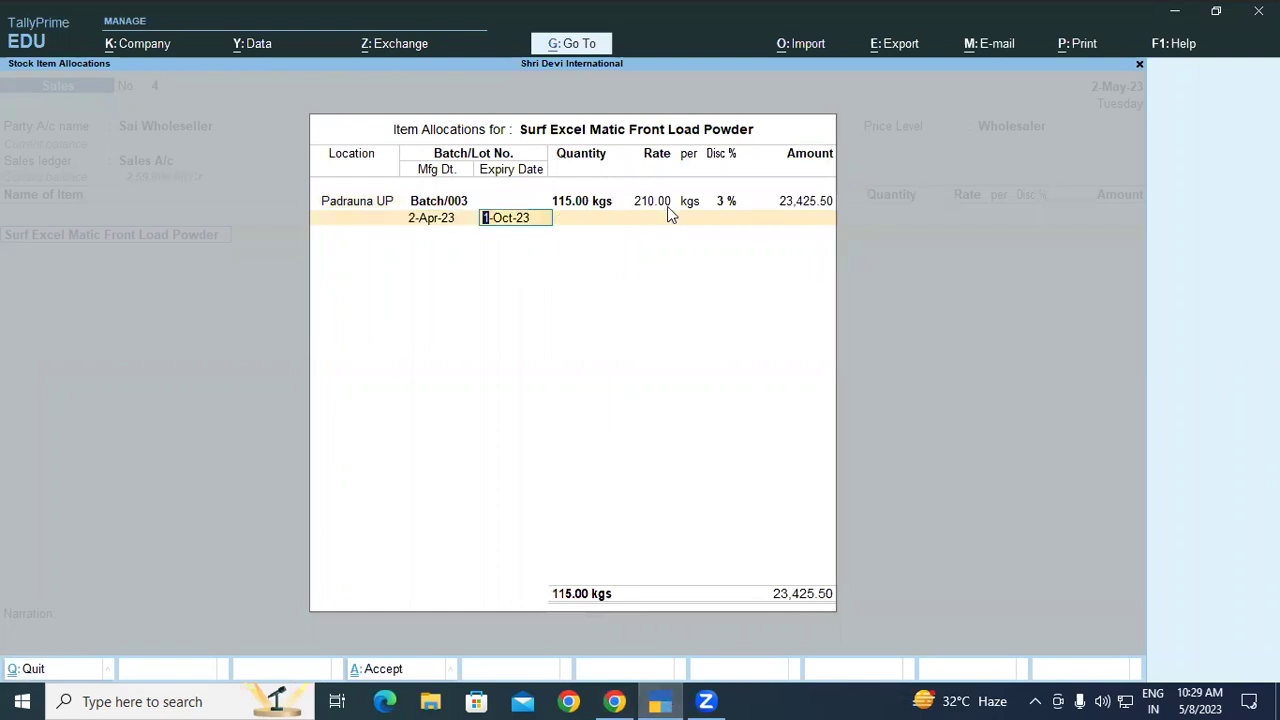
key(Return)
key(Return)
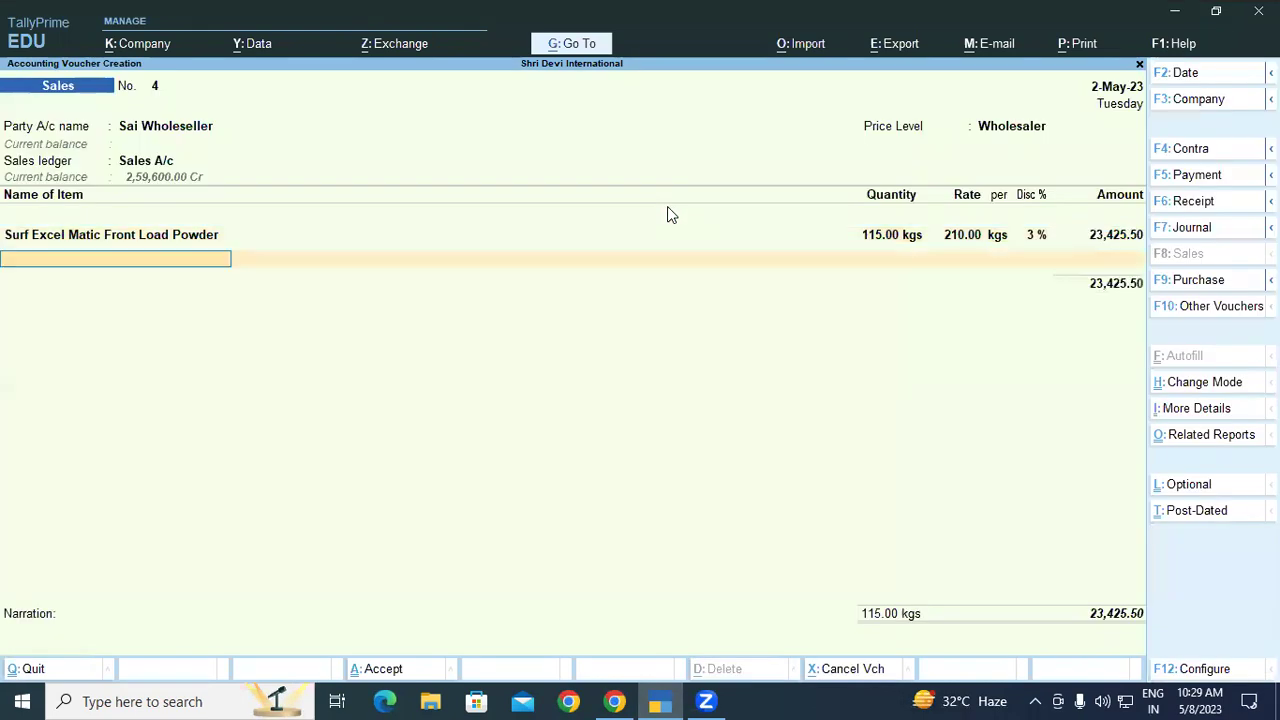
Add Ariel Matic Top Load Powder as the second item, allocated to Gorakhpur UP, Batch/008.
text(Ar)
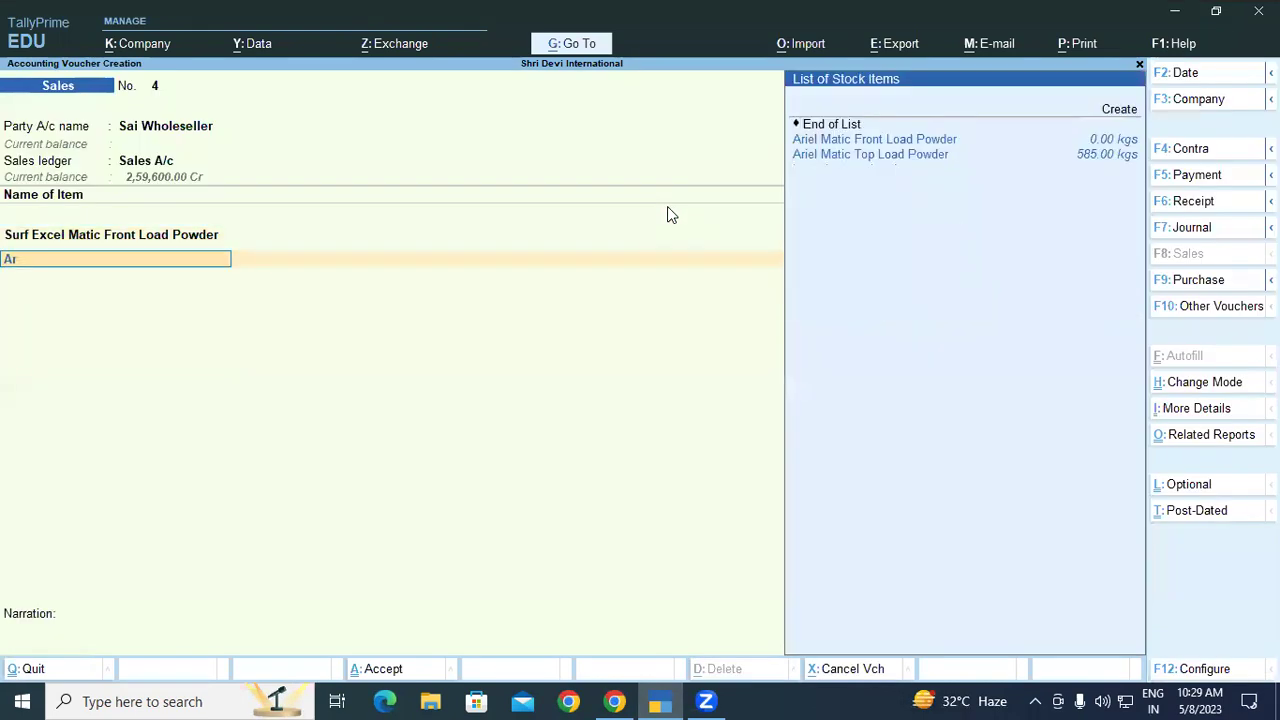
click(617, 701)
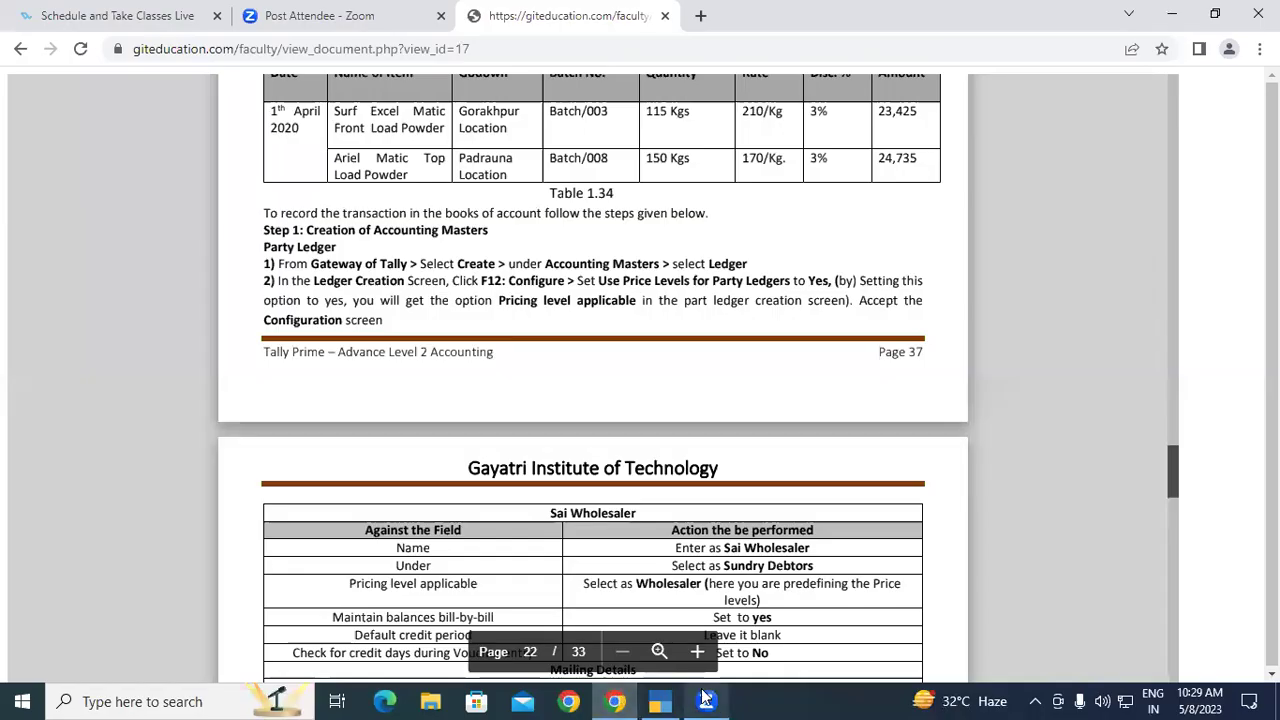
click(668, 701)
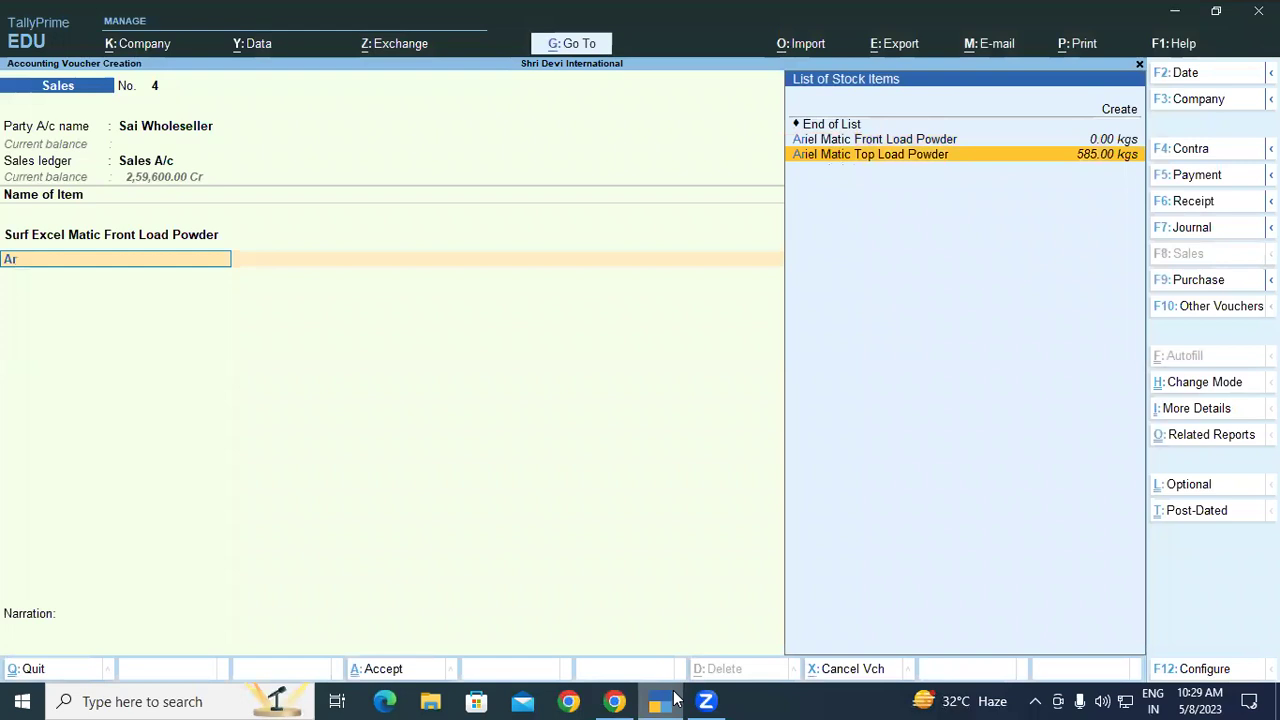
key(Return)
key(Return)
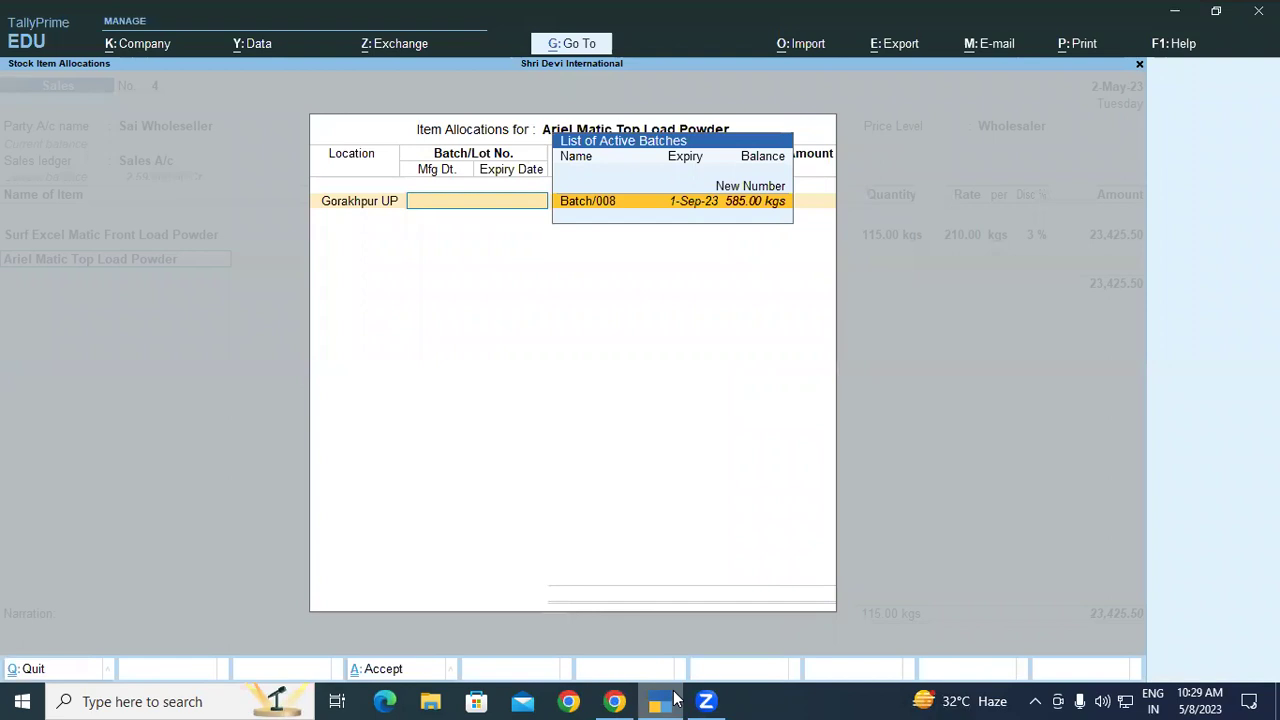
click(615, 701)
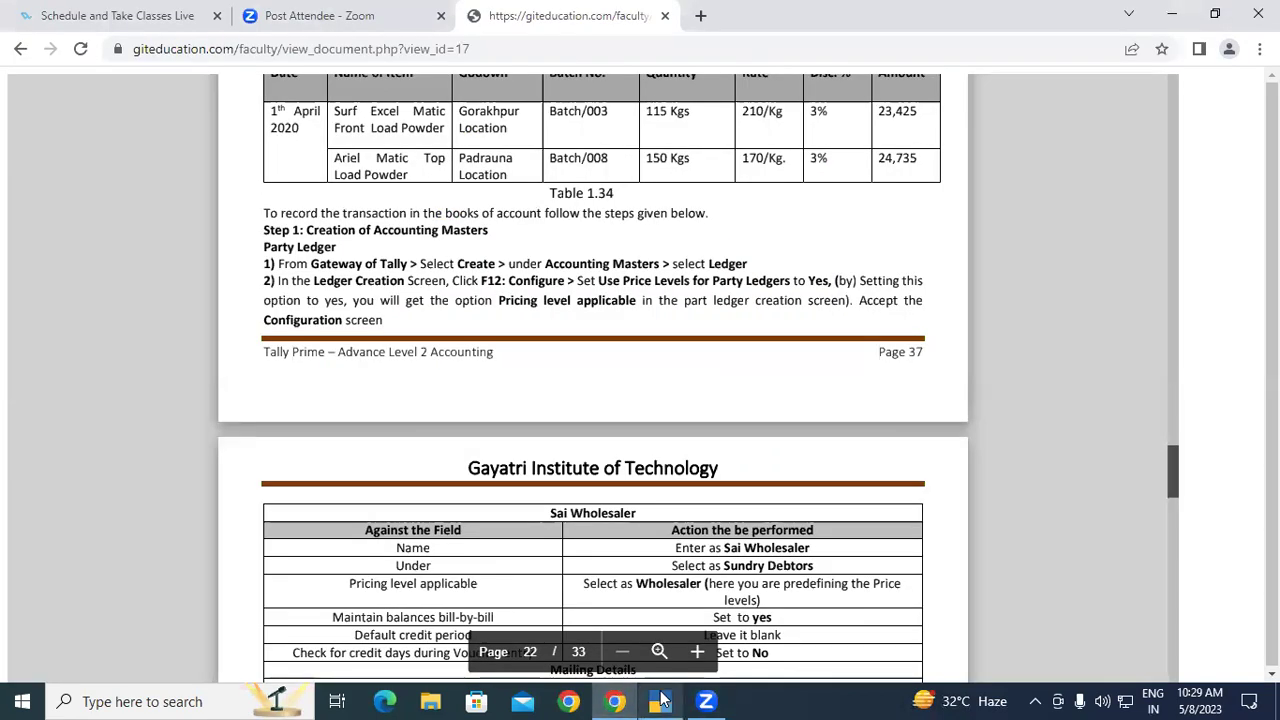
mouse_move(662, 701)
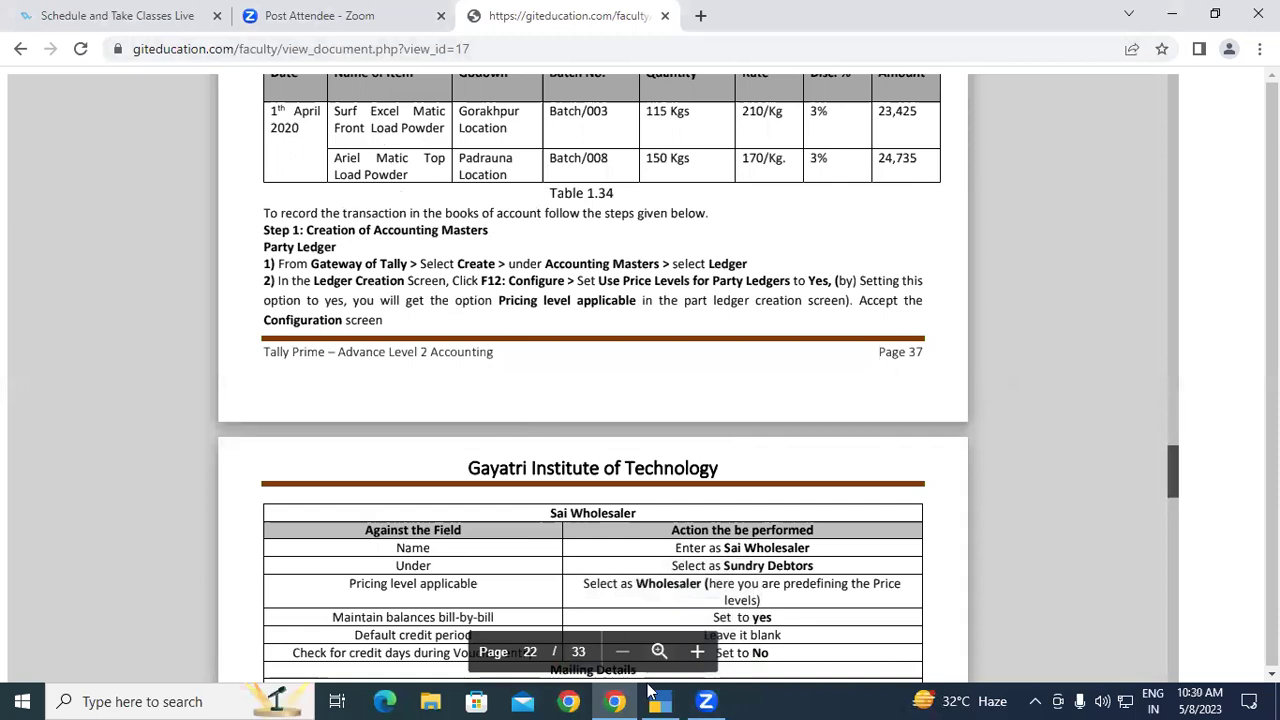
click(674, 700)
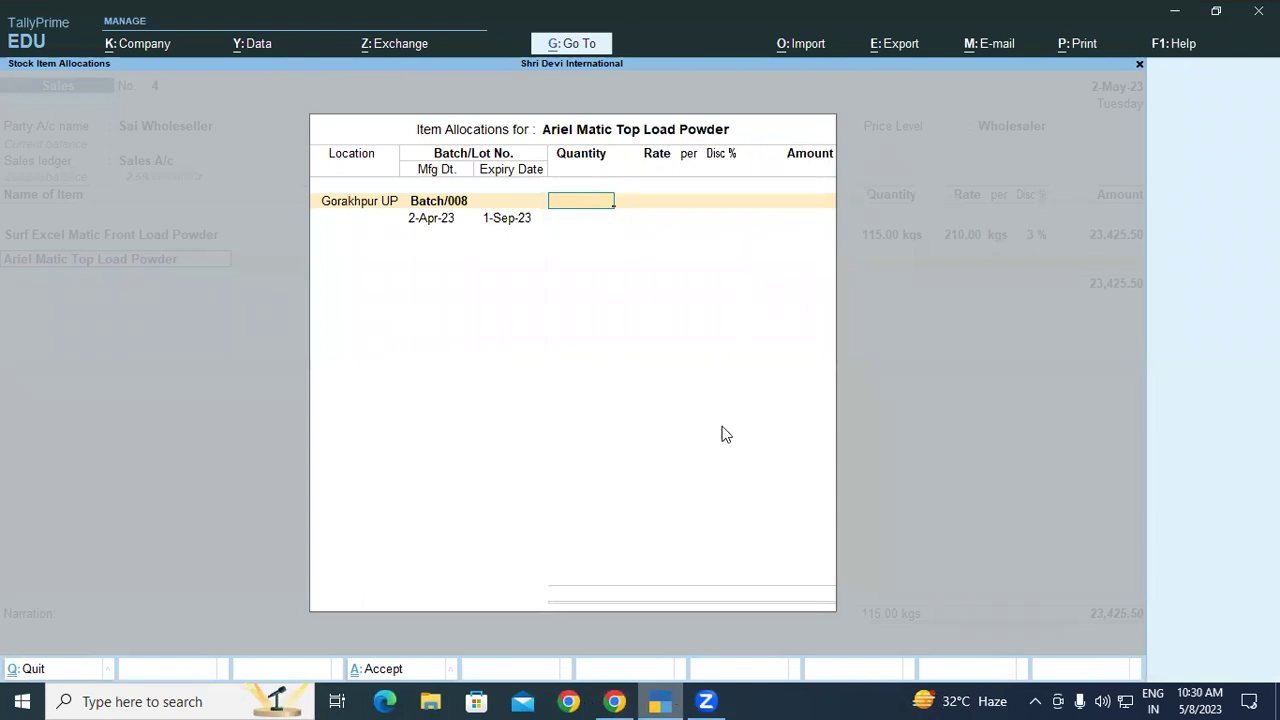
Settle the Ariel quantity at 150 kgs after trying 100 and 99, then close the allocation.
text(150)
key(Return)
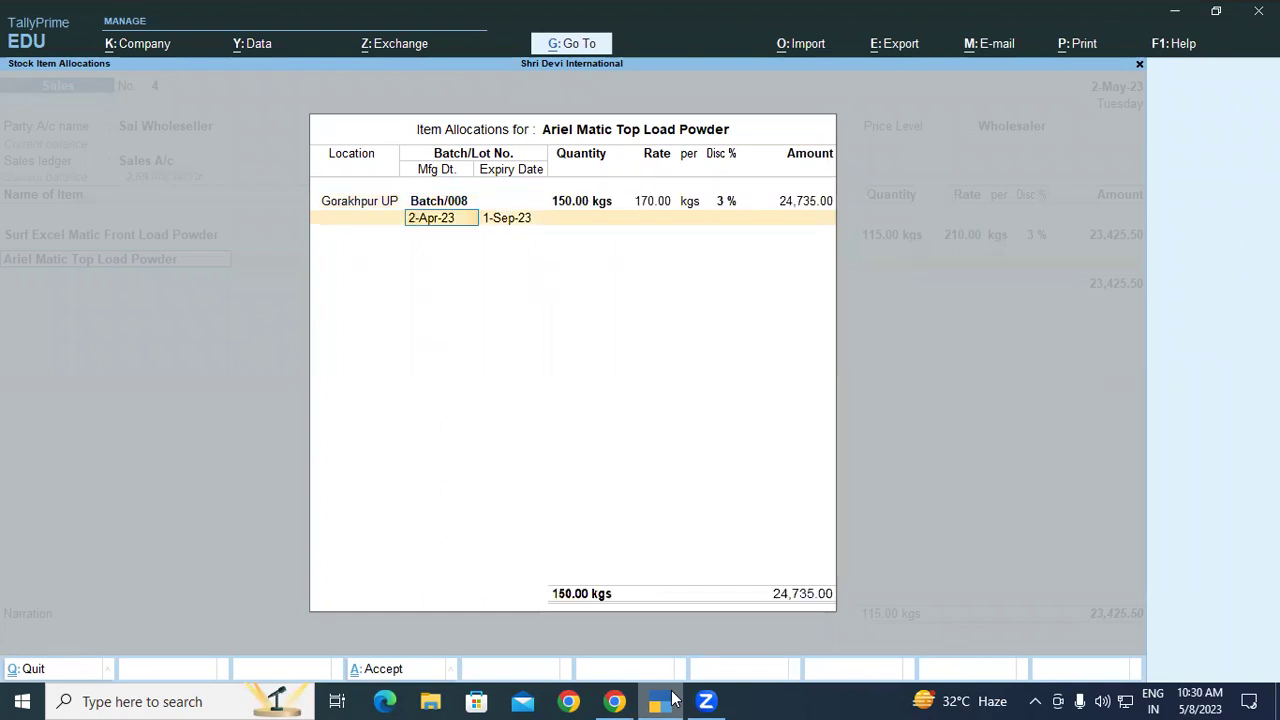
click(573, 206)
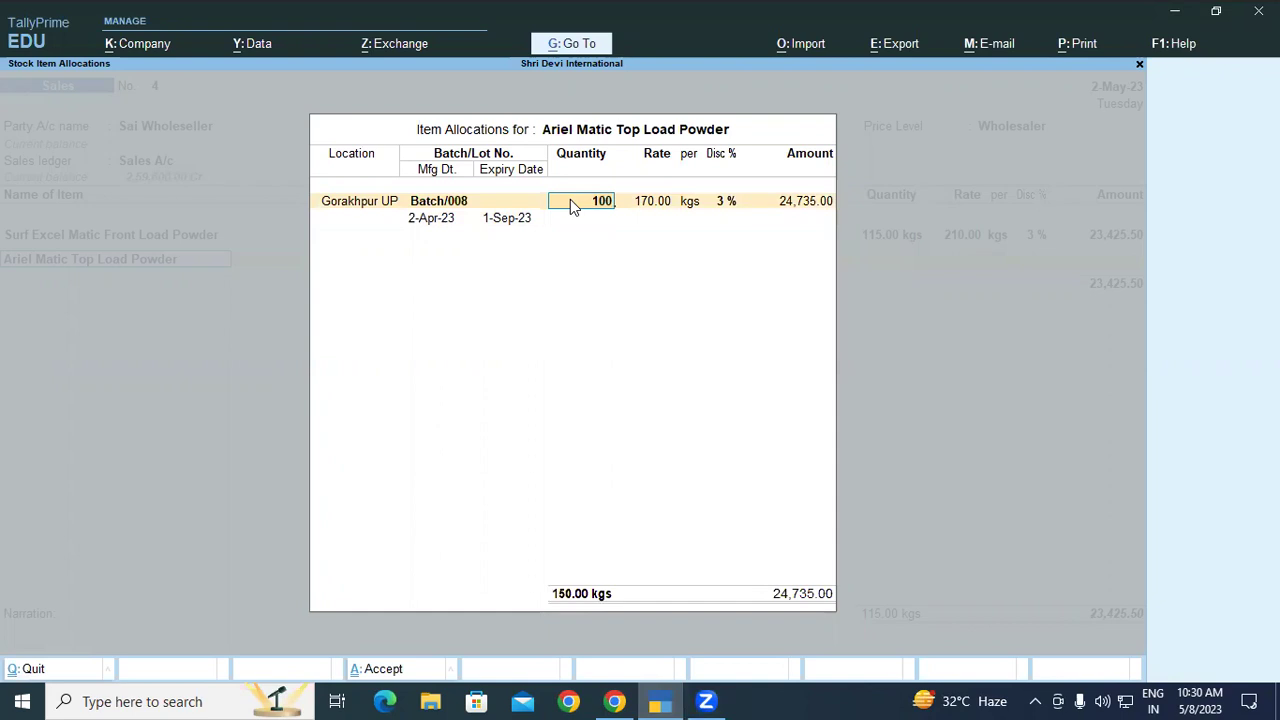
text(100)
key(Return)
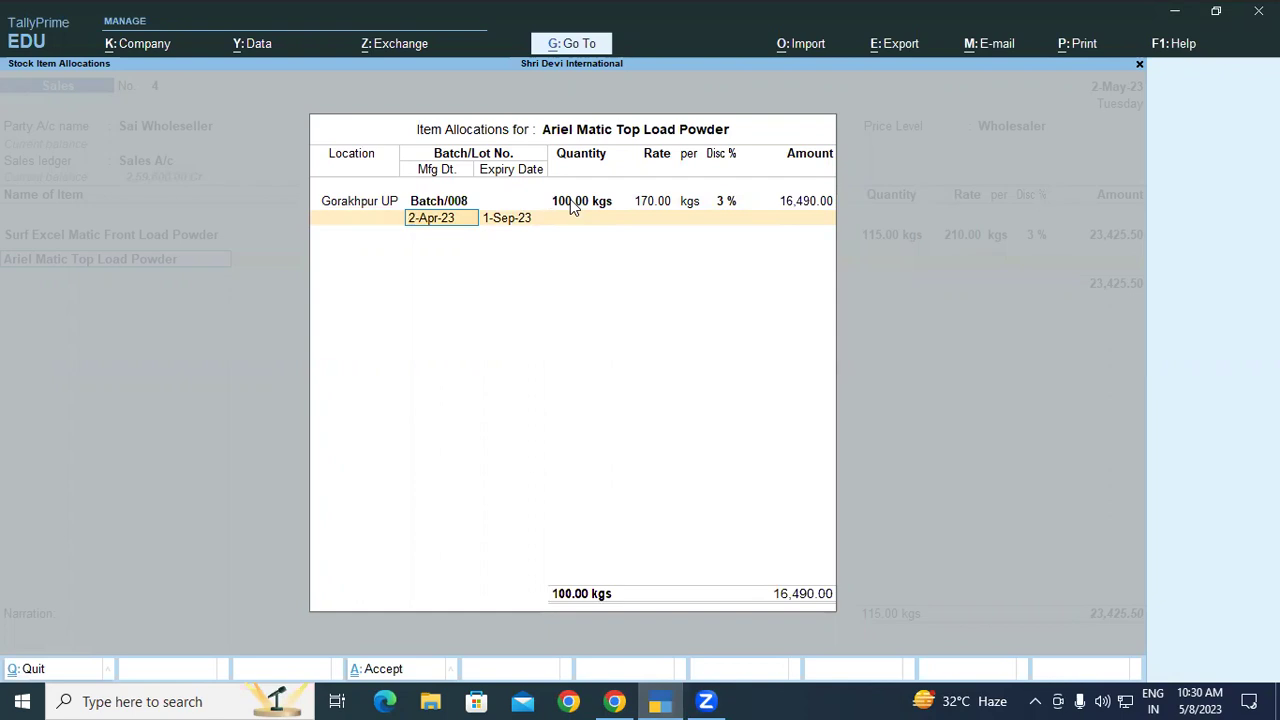
click(570, 201)
text(99)
key(Return)
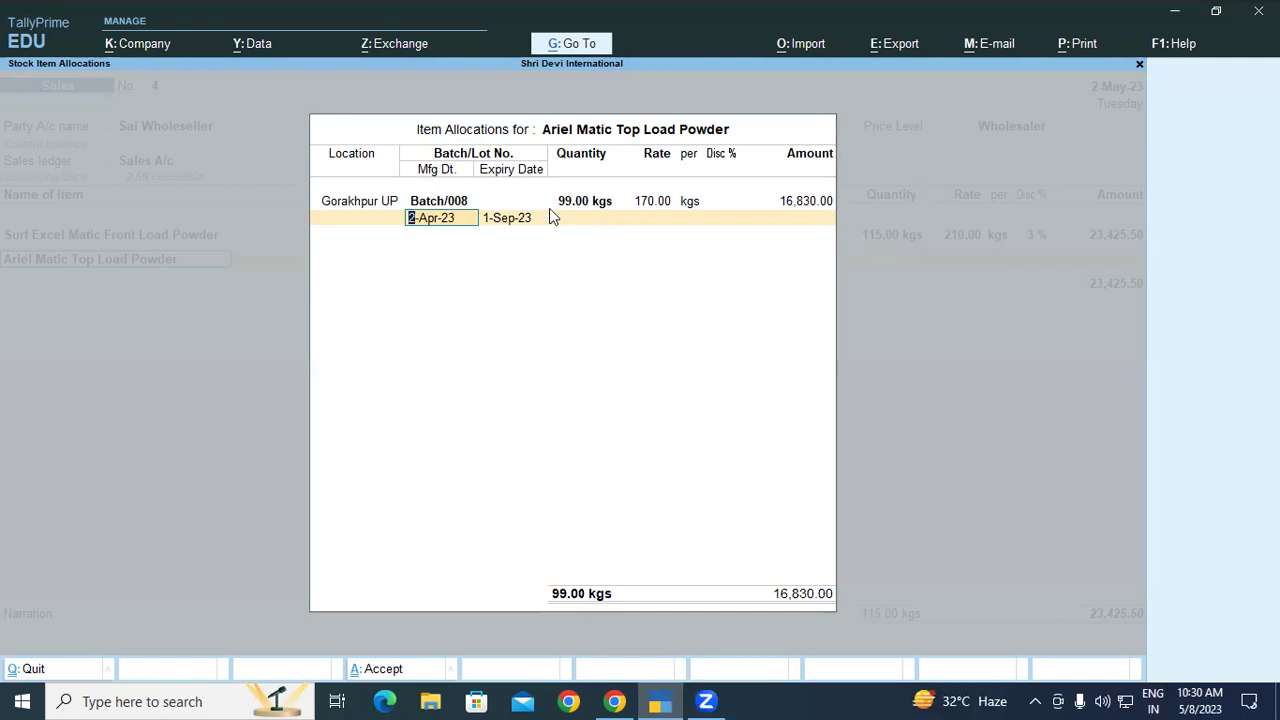
click(572, 206)
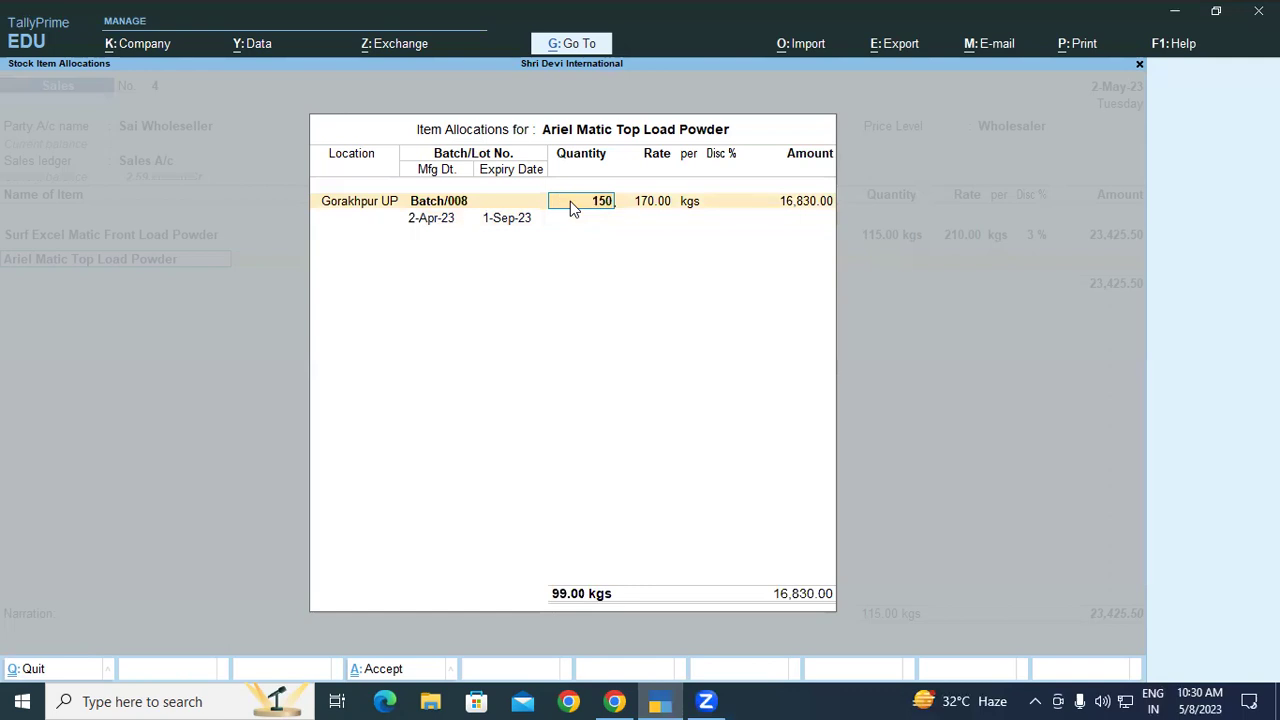
key(Return)
key(Return)
key(Return)
key(Return)
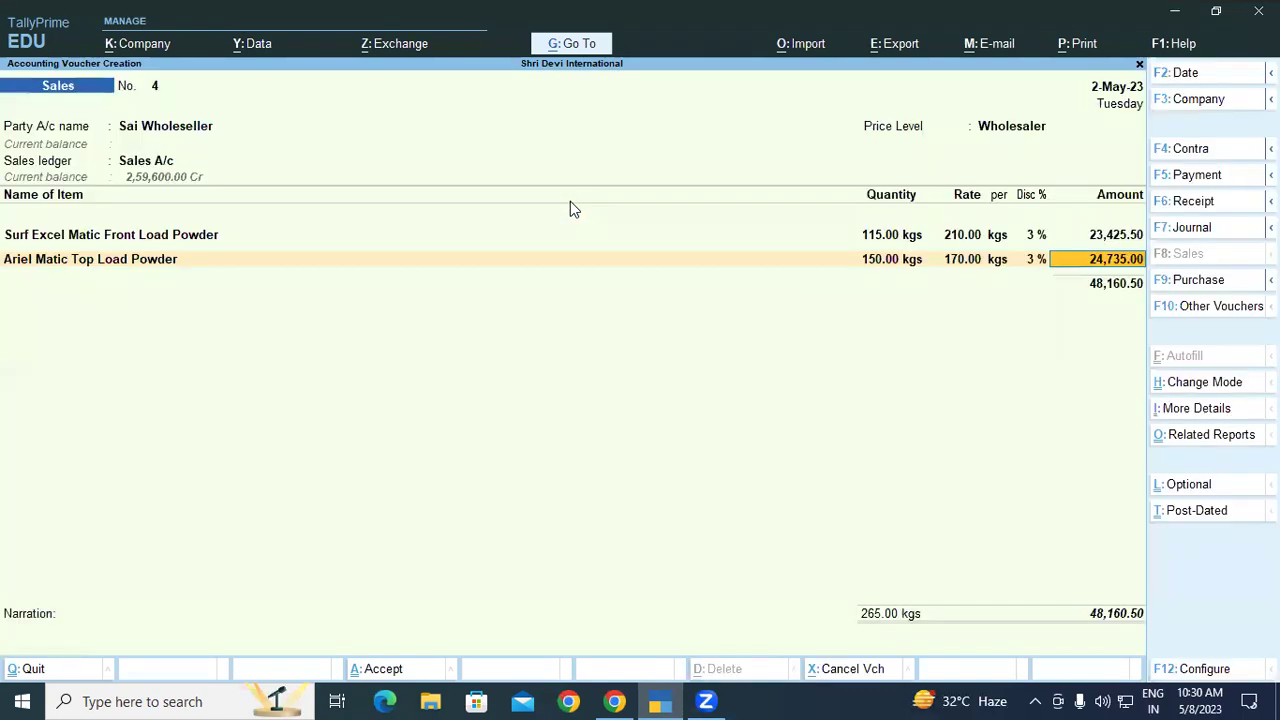
Save Sales invoice No. 4 with bill-wise reference New Ref 4.
key(Return)
key(Return)
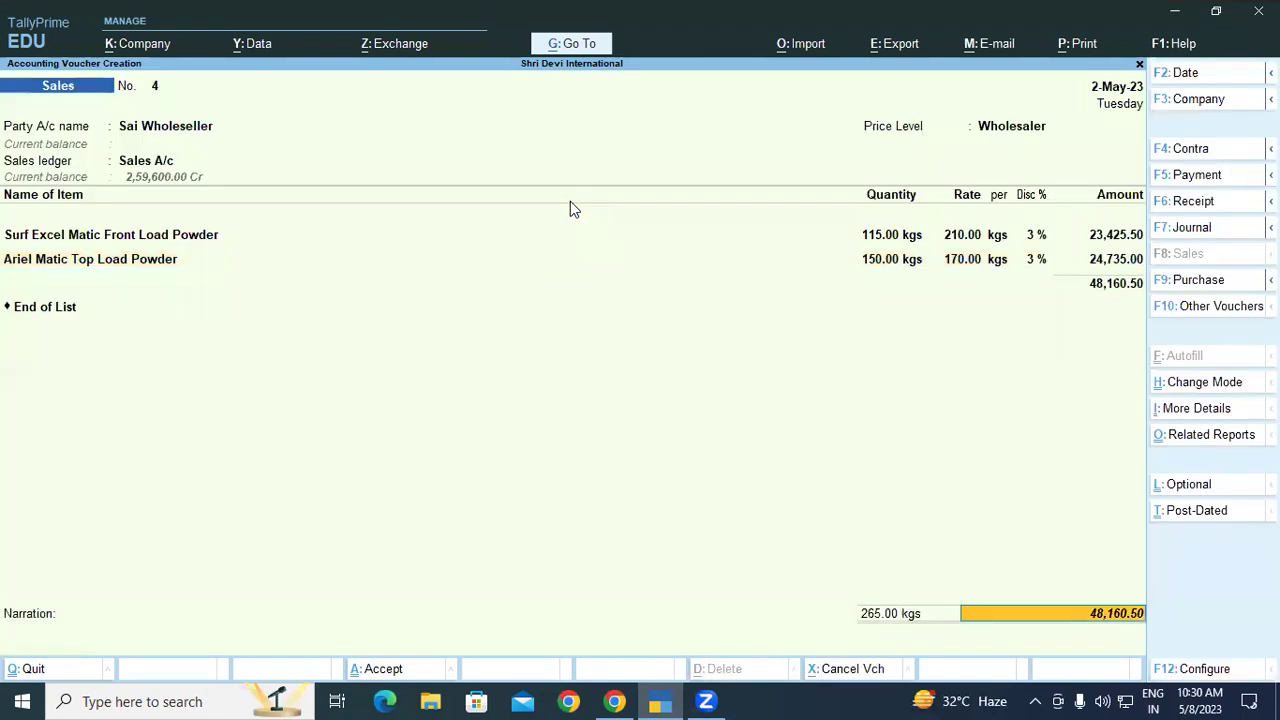
key(Return)
key(Return)
key(Return)
key(Return)
key(Return)
key(Return)
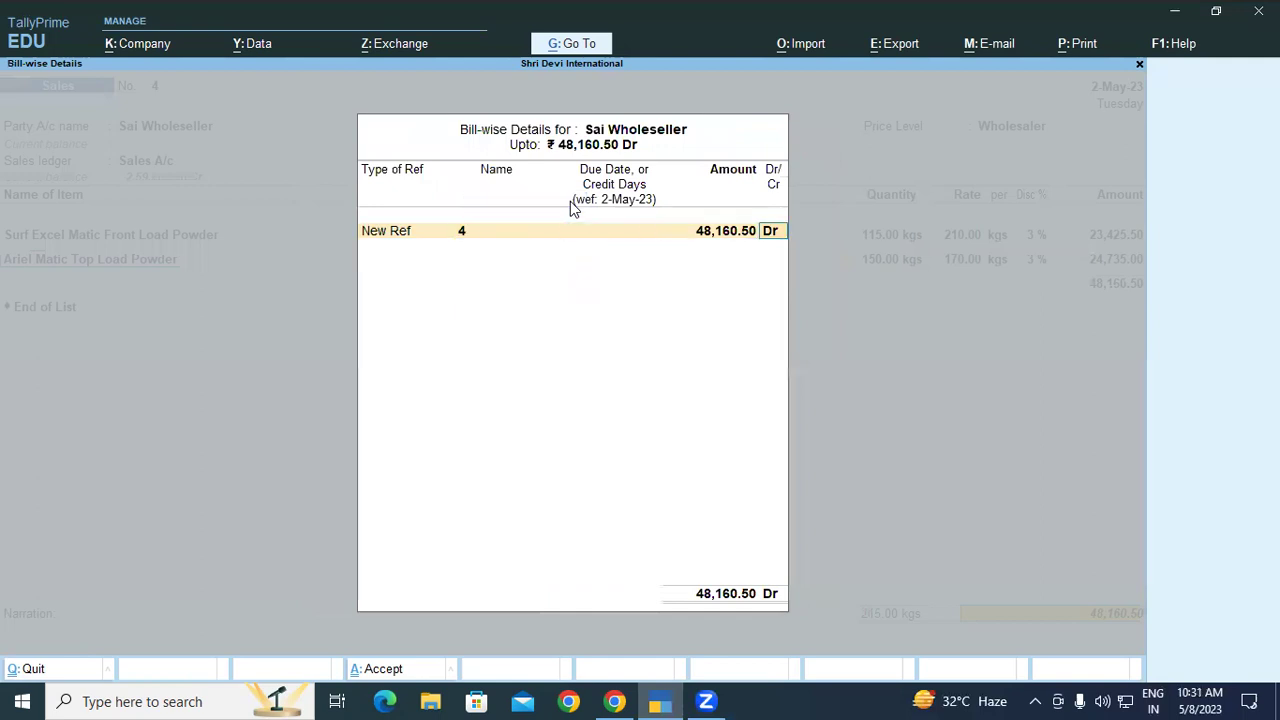
key(Return)
key(Return)
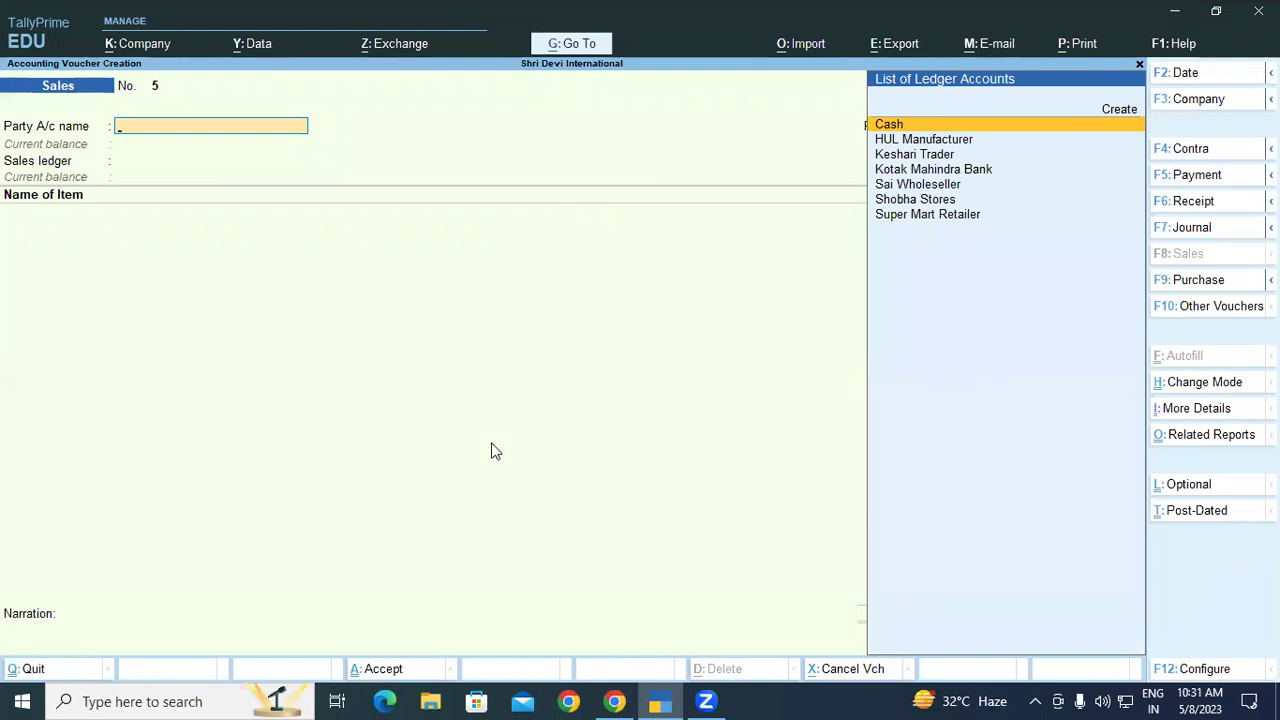
key(alt+Tab)
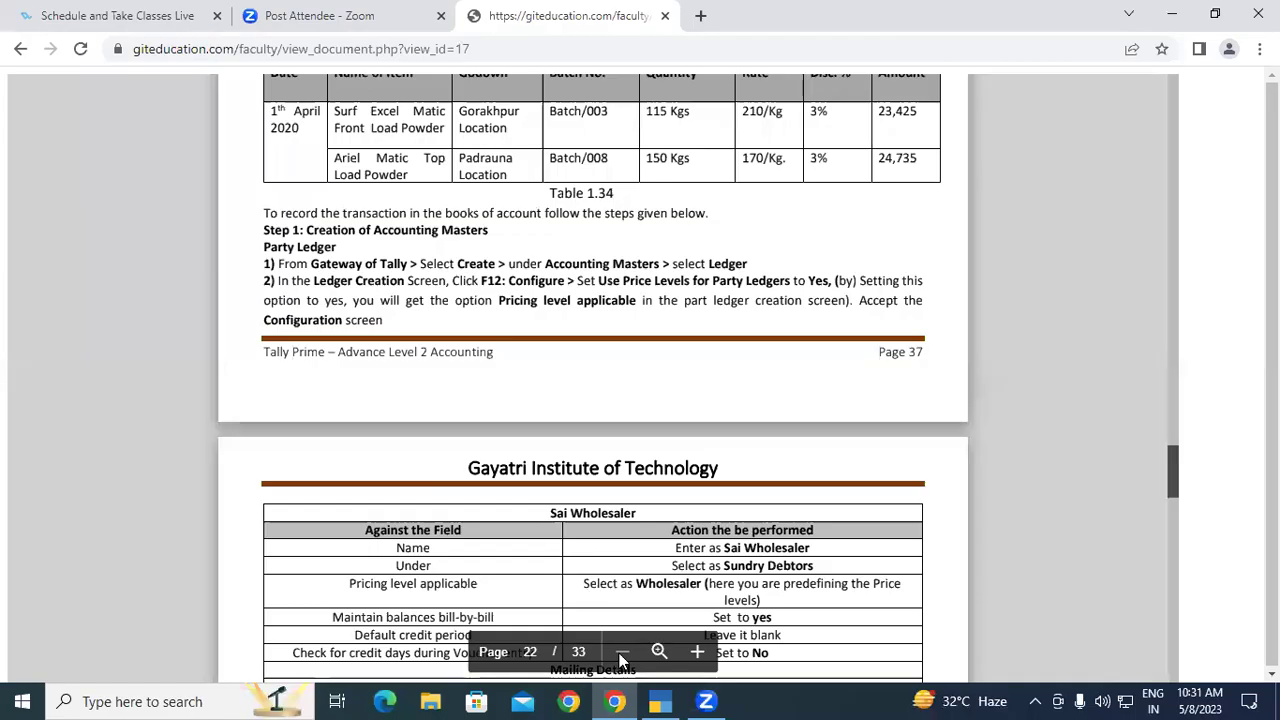
click(658, 701)
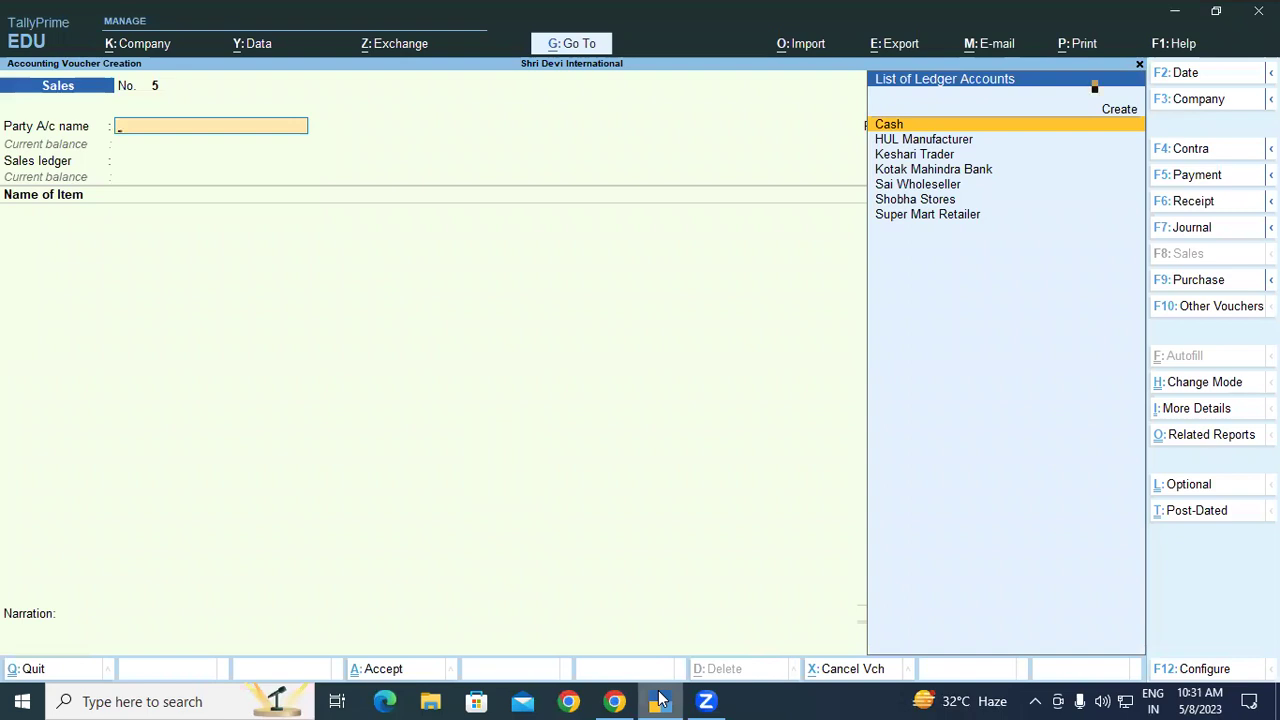
Reopen voucher No. 4 for alteration and add a blank line below the Ariel item.
key(Page_Up)
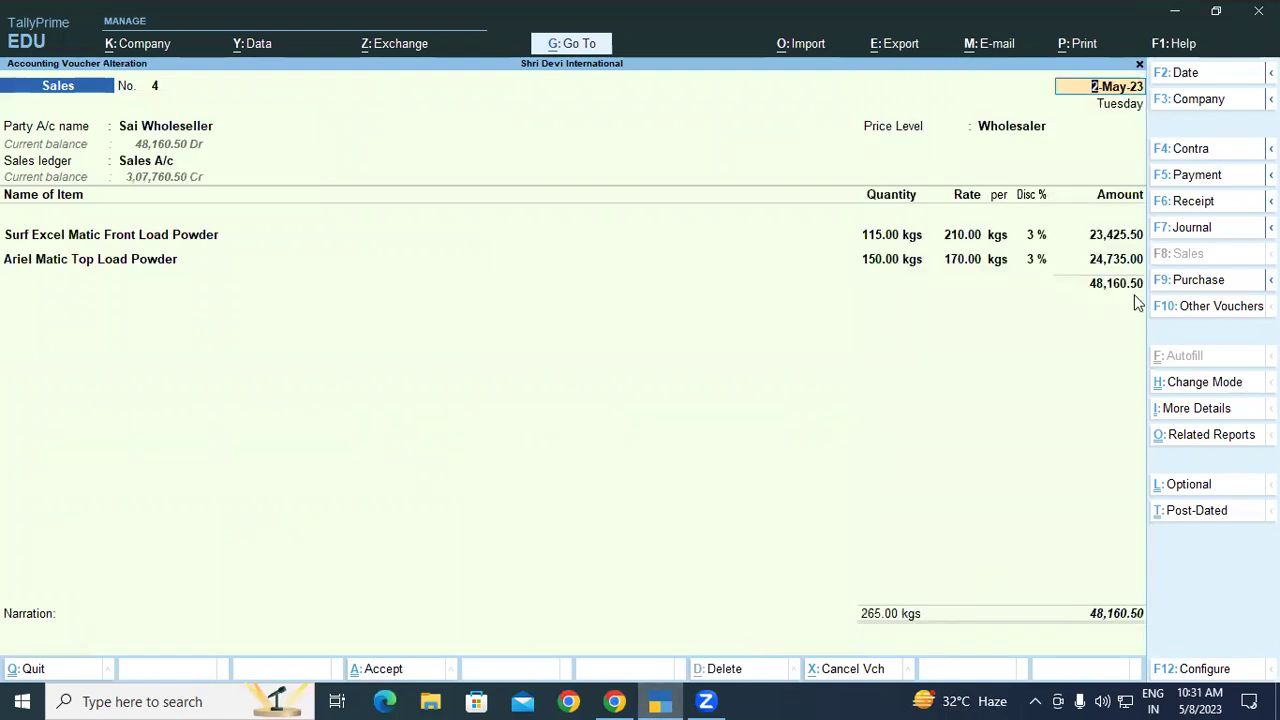
click(1112, 259)
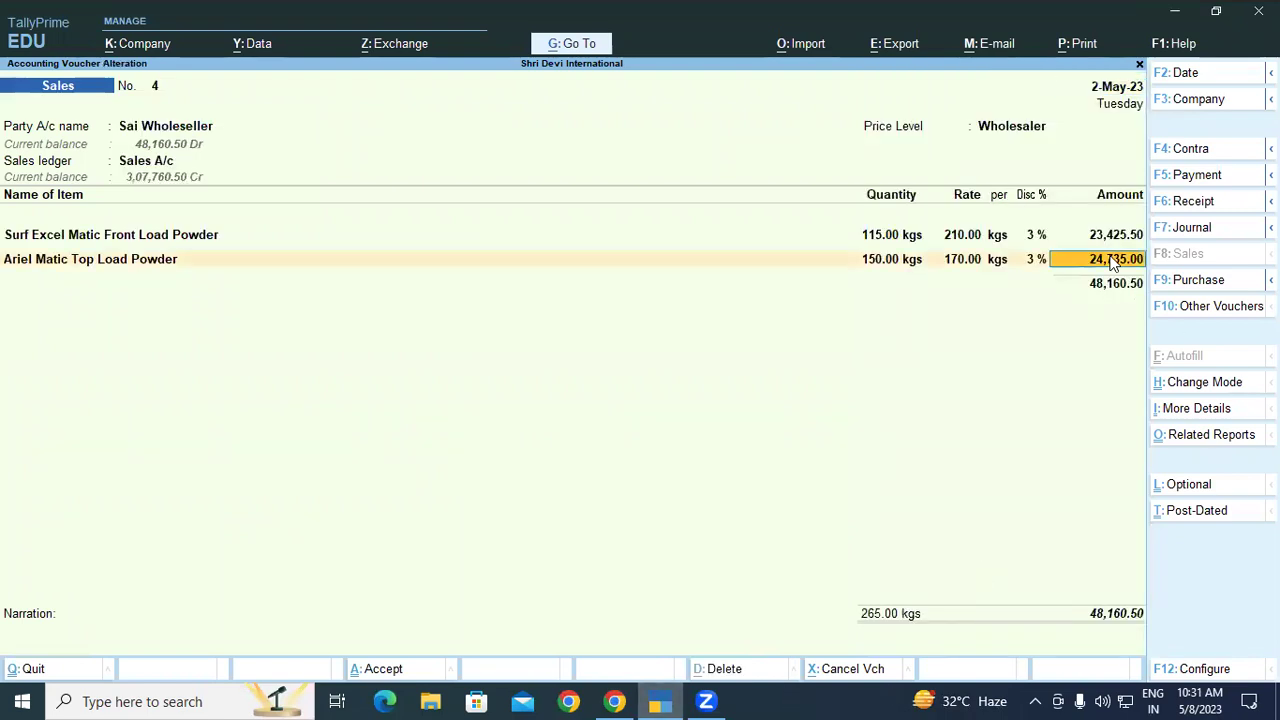
key(Return)
key(Return)
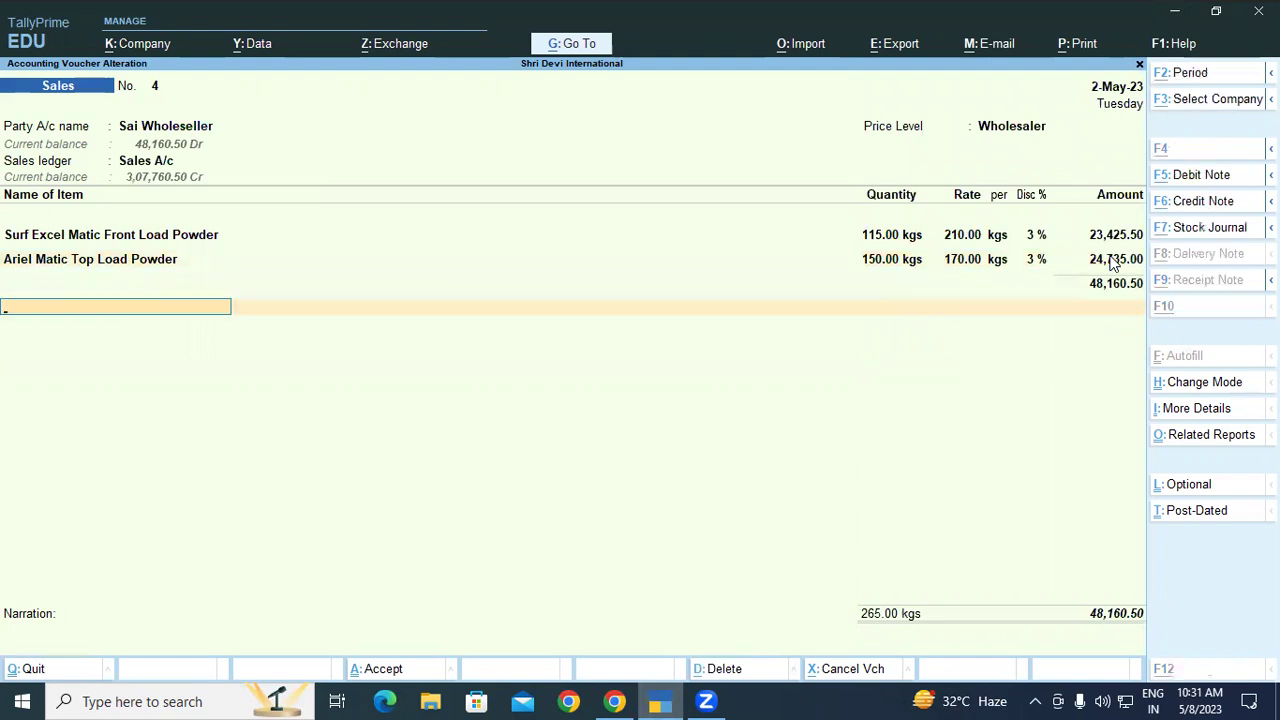
Create a 'Round off' ledger under Indirect Expenses as Invoice Rounding, normal rounding, limit 1.
key(alt+c)
text(Ro)
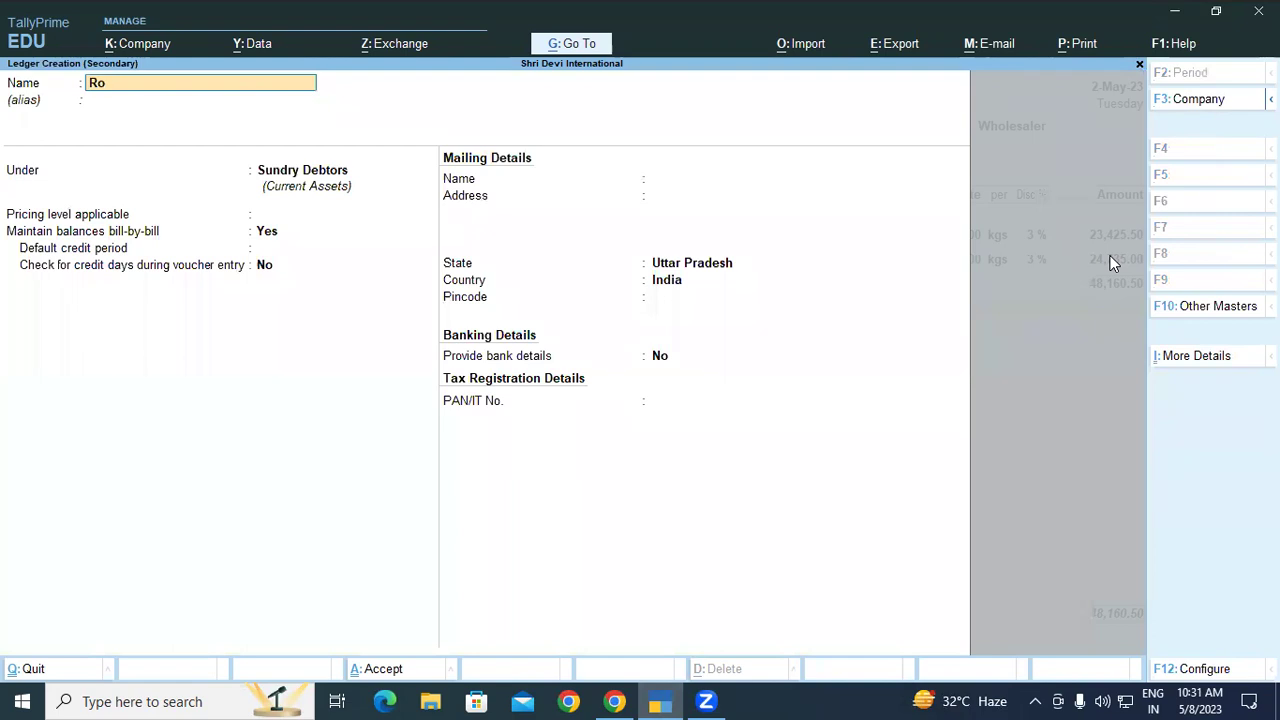
text(und off)
key(Return)
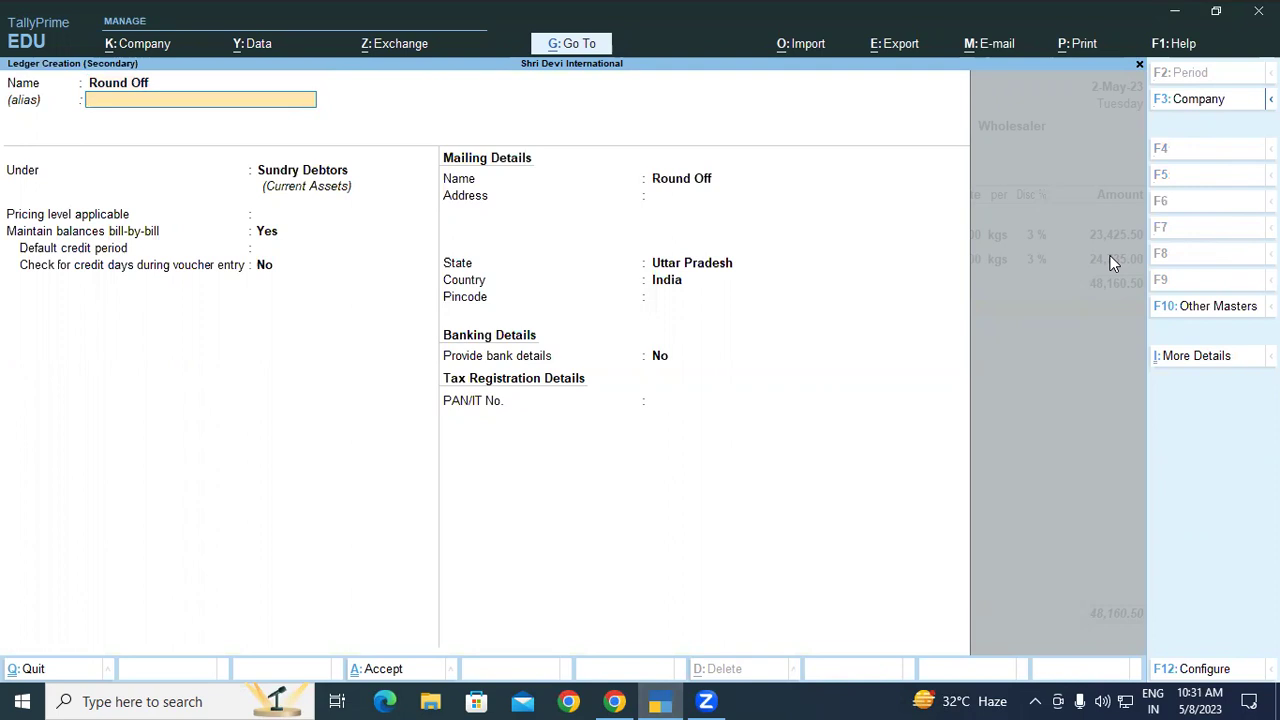
text(In)
key(BackSpace)
key(BackSpace)
key(Return)
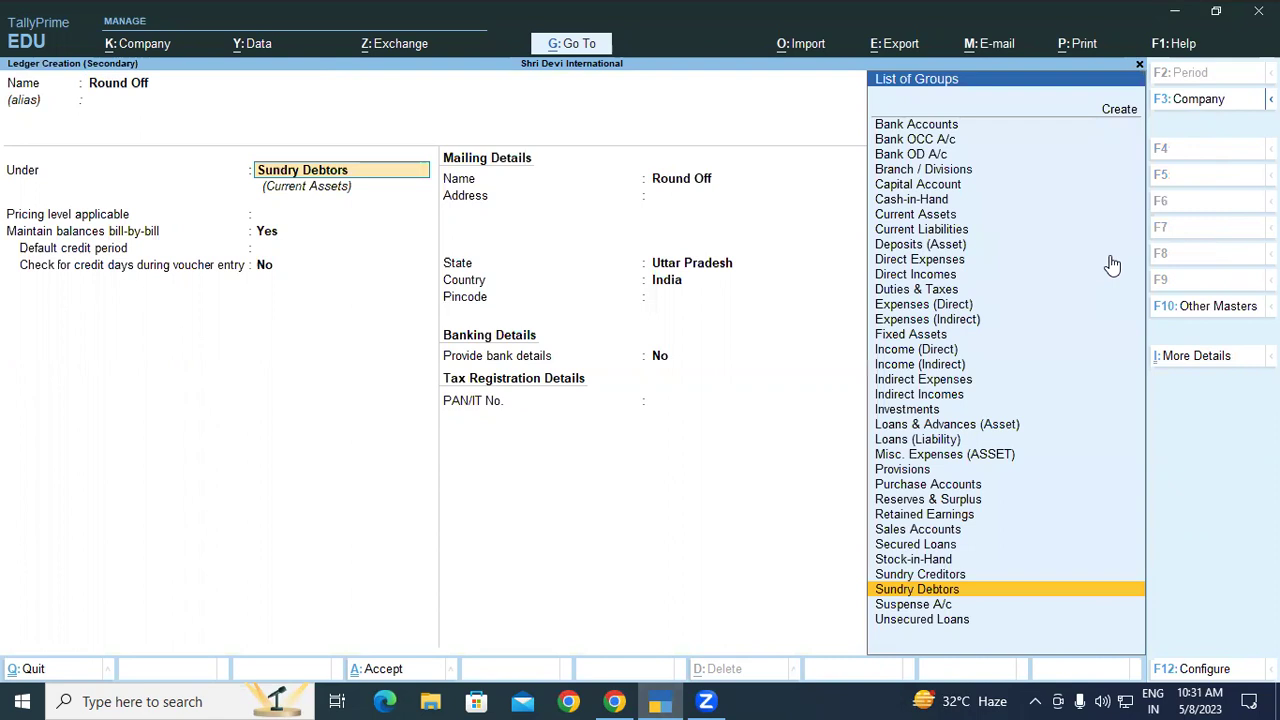
text(In)
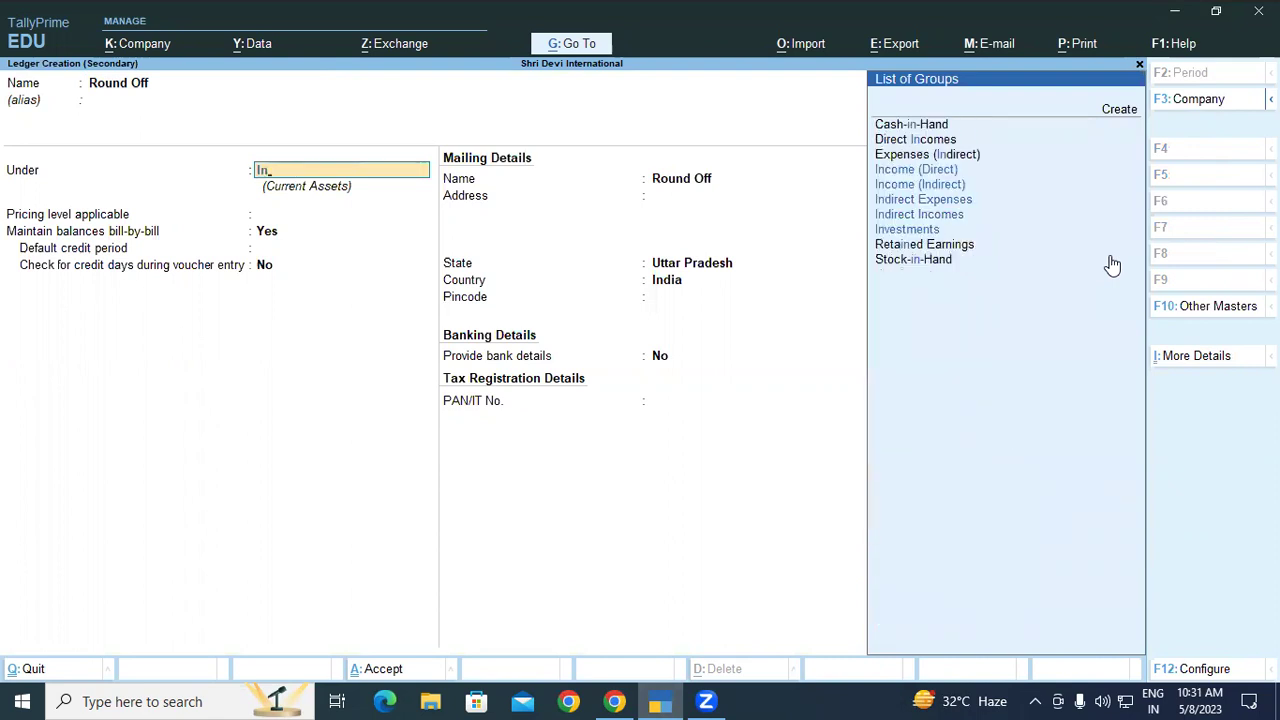
key(Up)
key(Up)
key(Up)
key(Return)
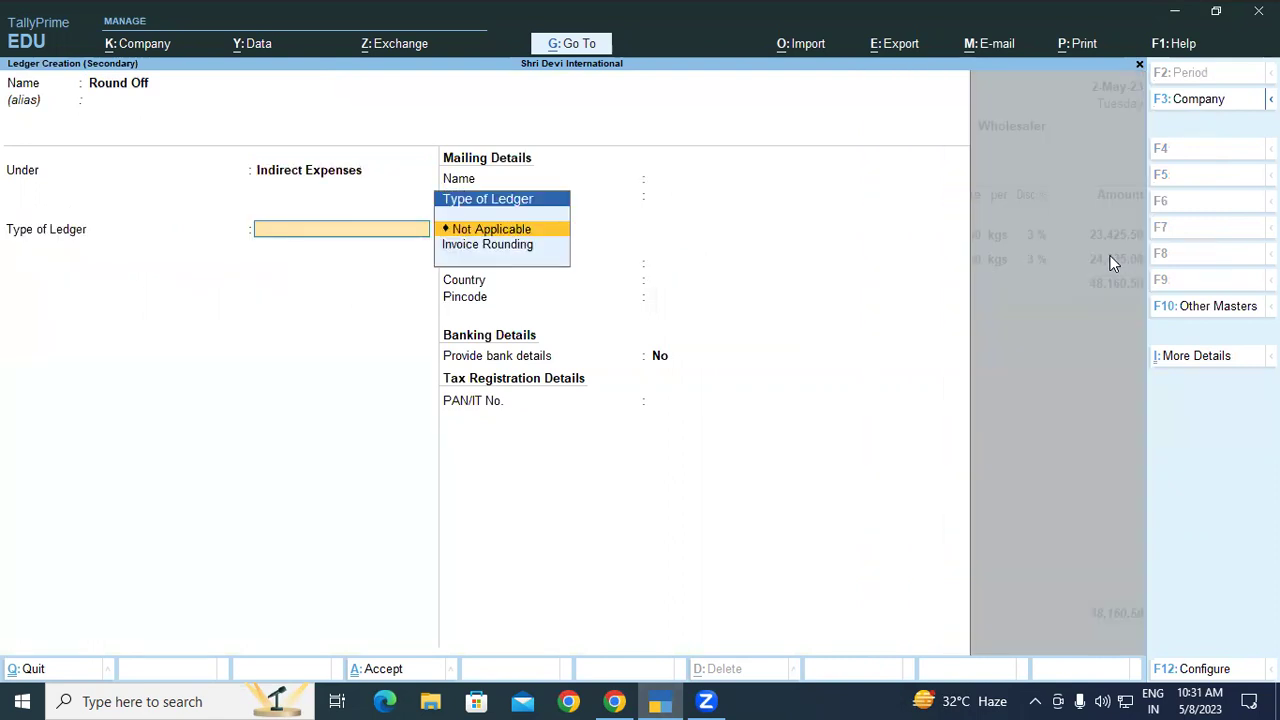
key(Down)
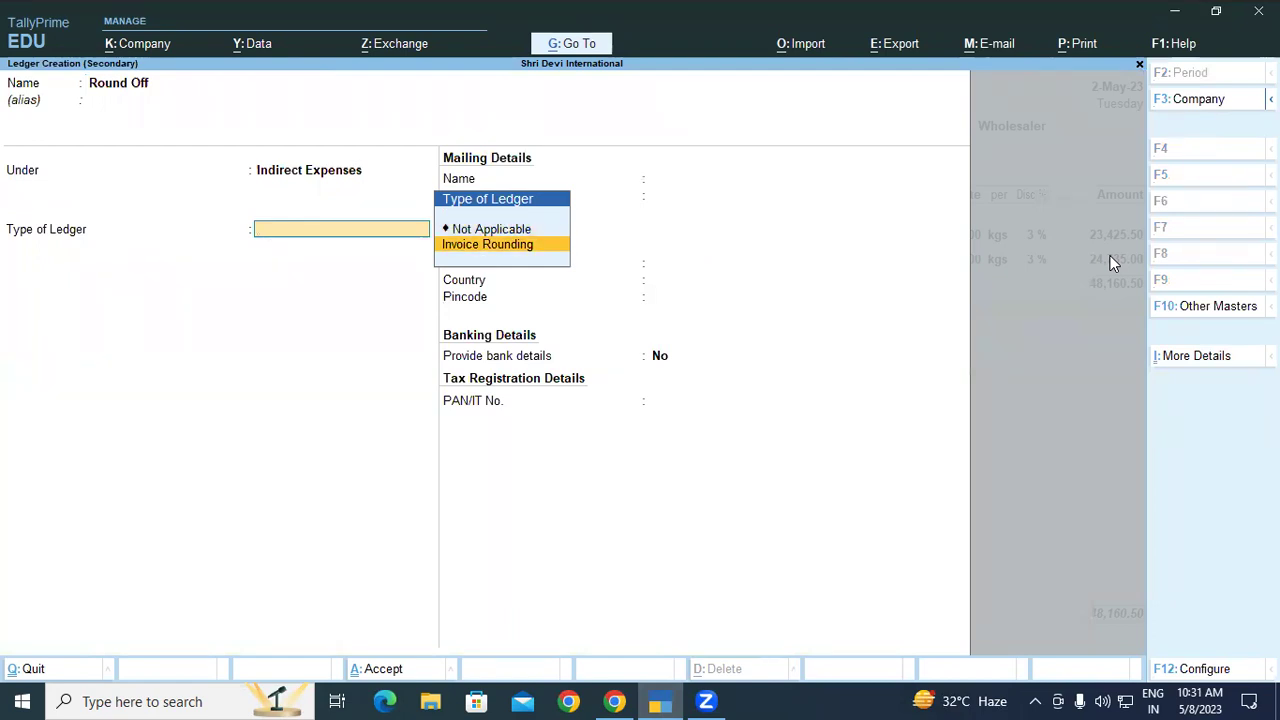
key(Return)
key(Return)
key(Return)
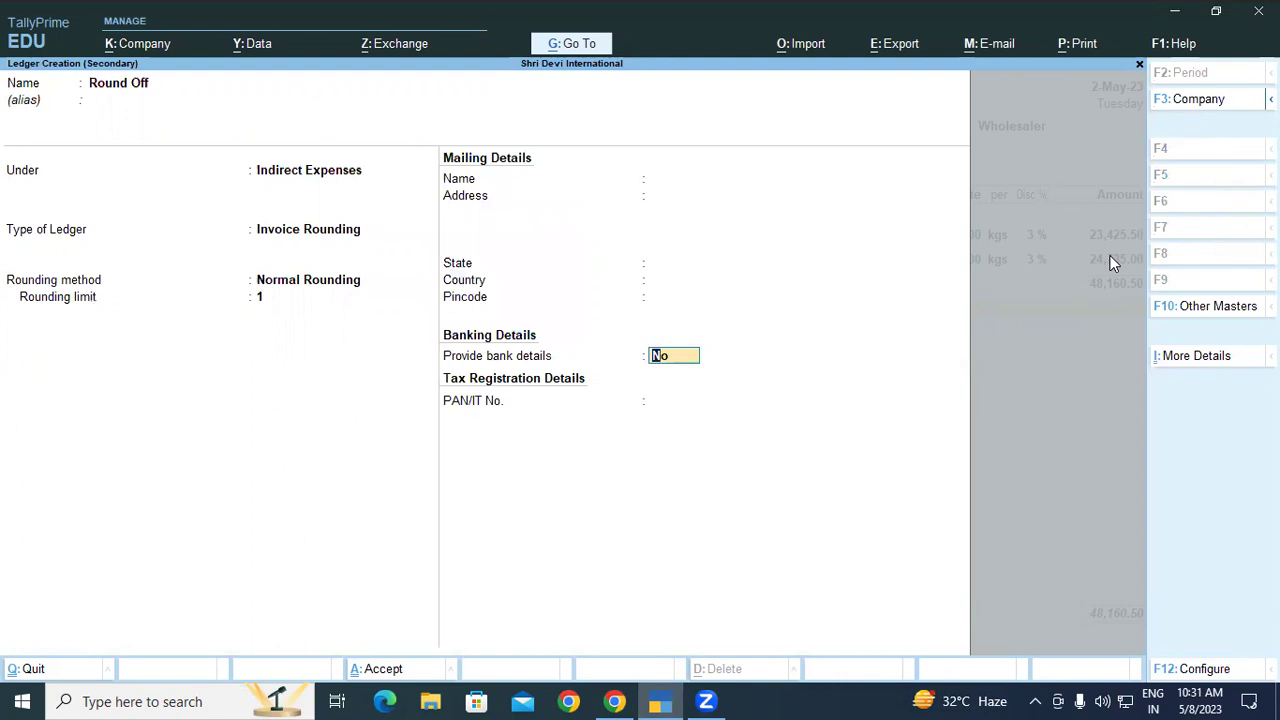
key(ctrl+a)
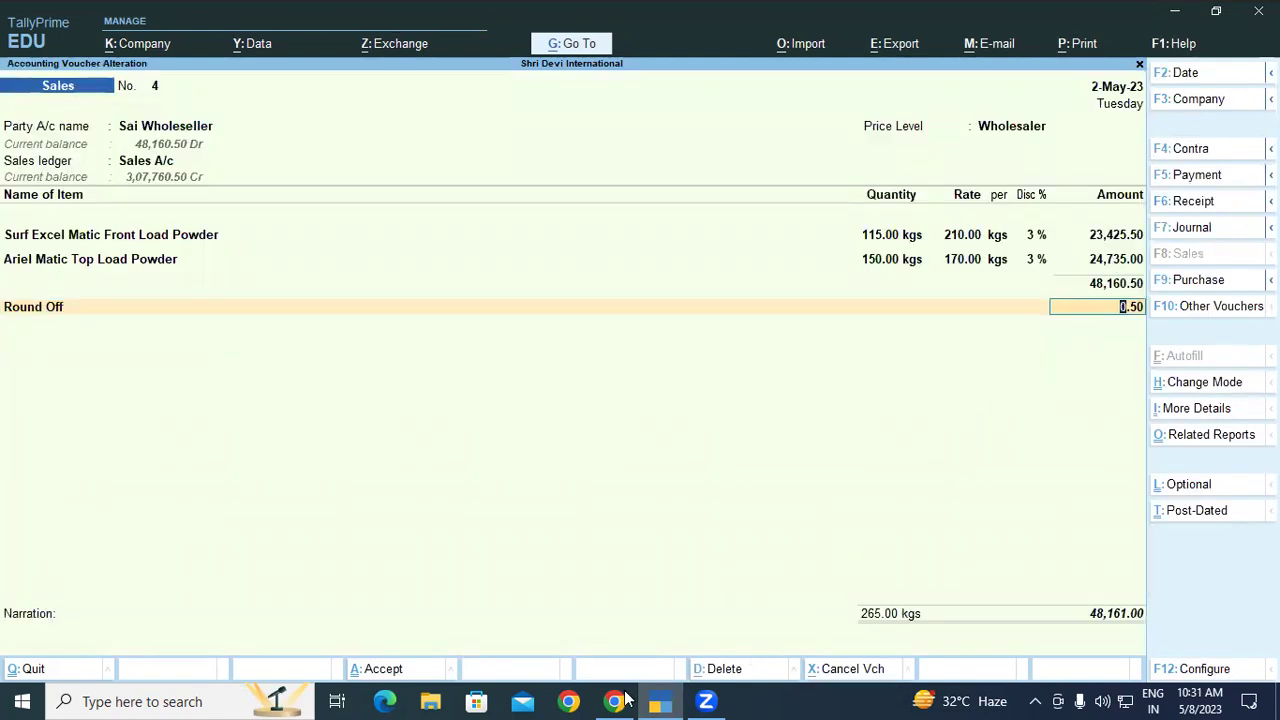
Scroll the course PDF to page 24's Figure 1.55 showing the 0.50 Rounding Off.
key(alt+Tab)
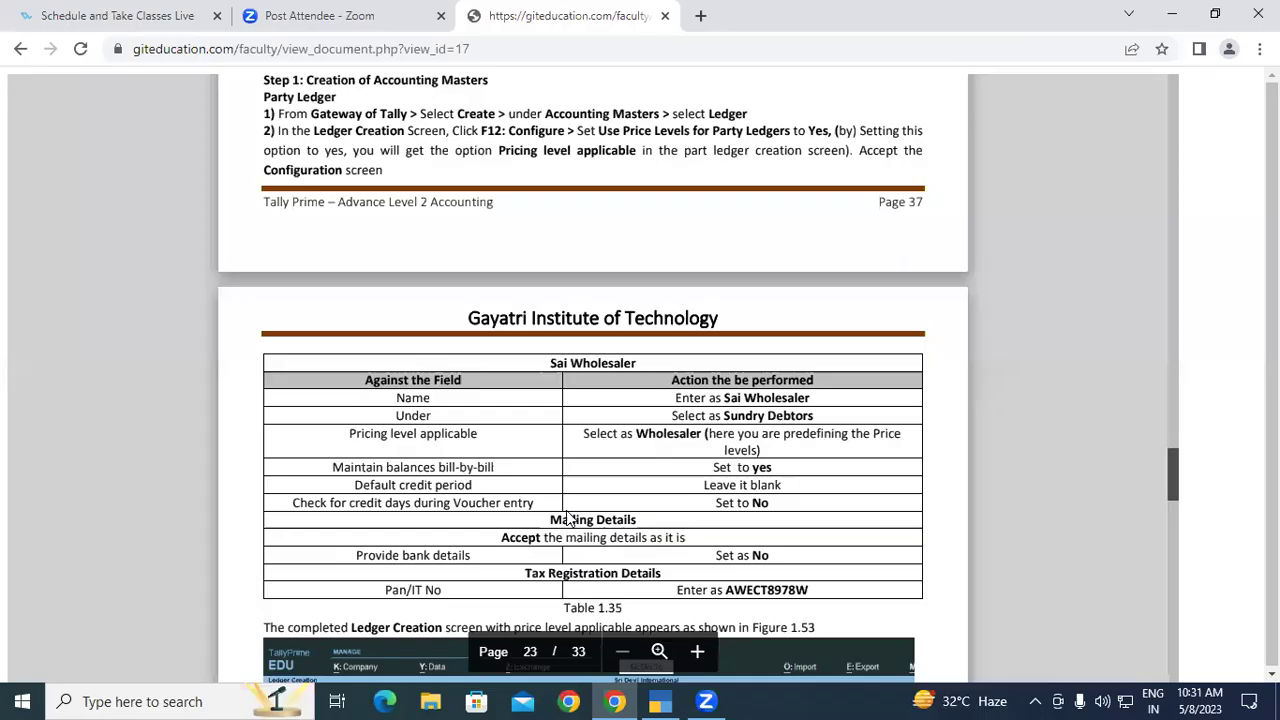
scroll(566, 517, down, 4)
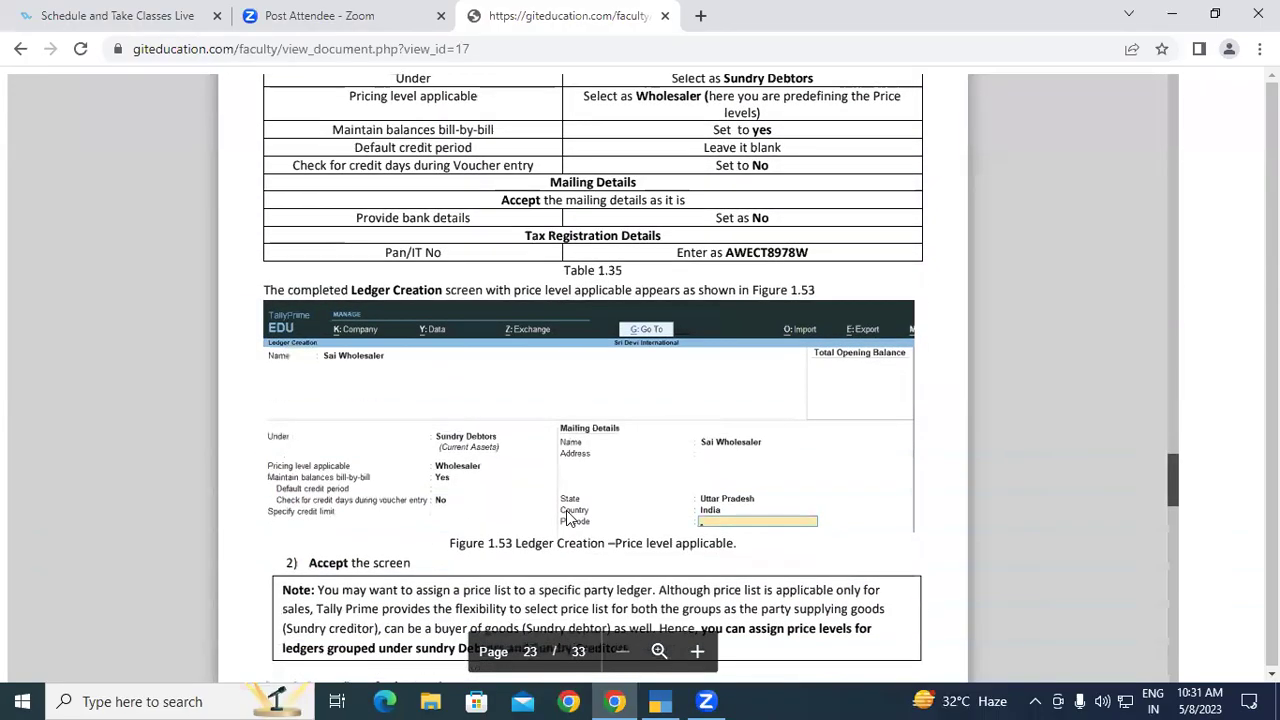
scroll(567, 517, down, 7)
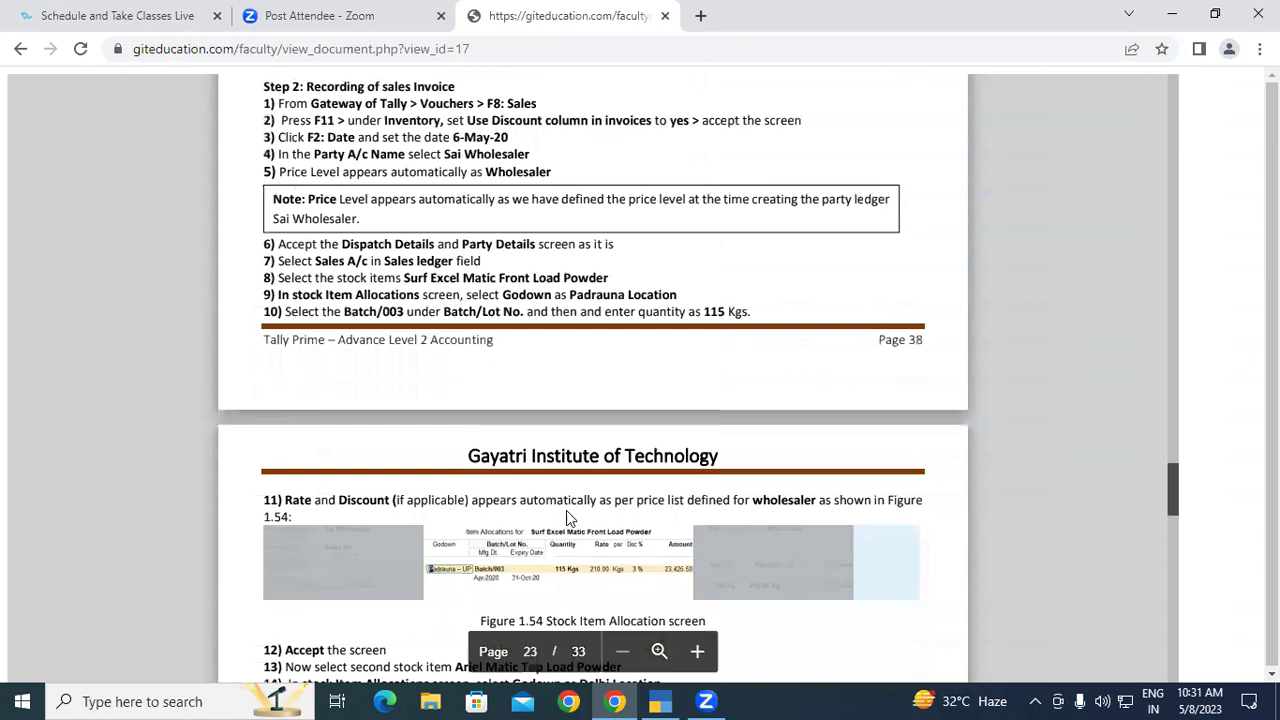
scroll(566, 515, down, 3)
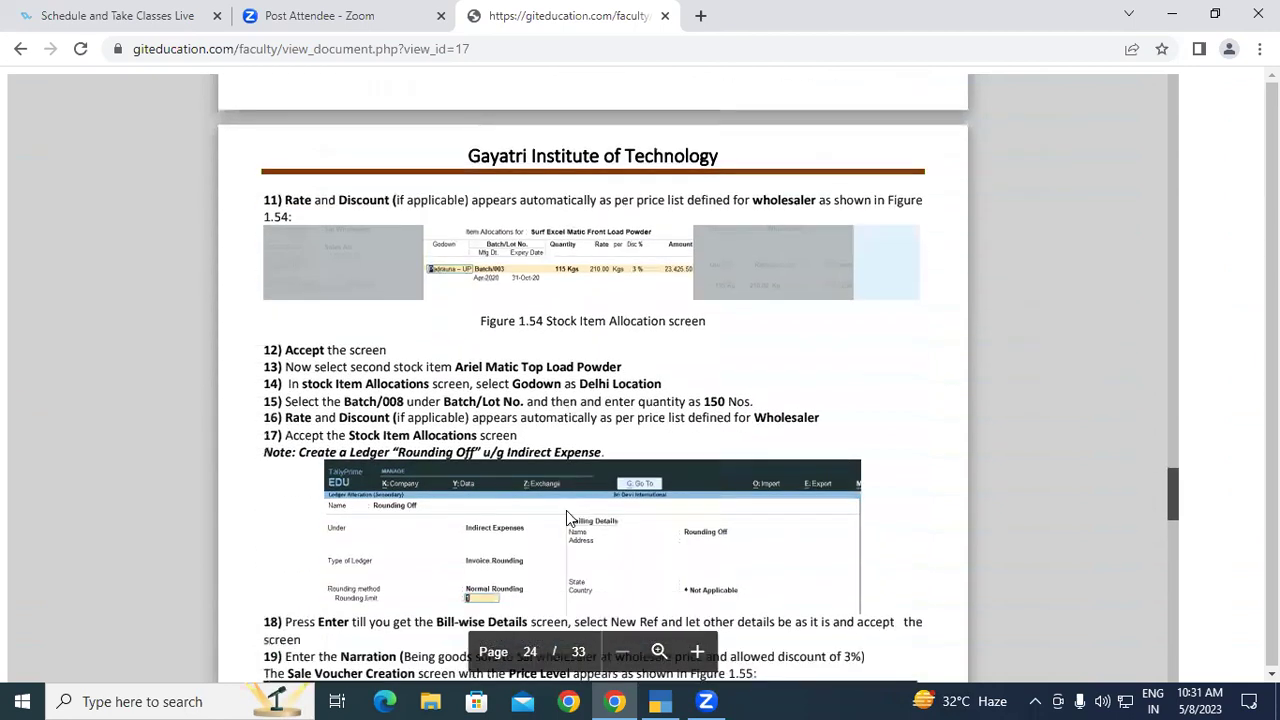
scroll(566, 517, down, 3)
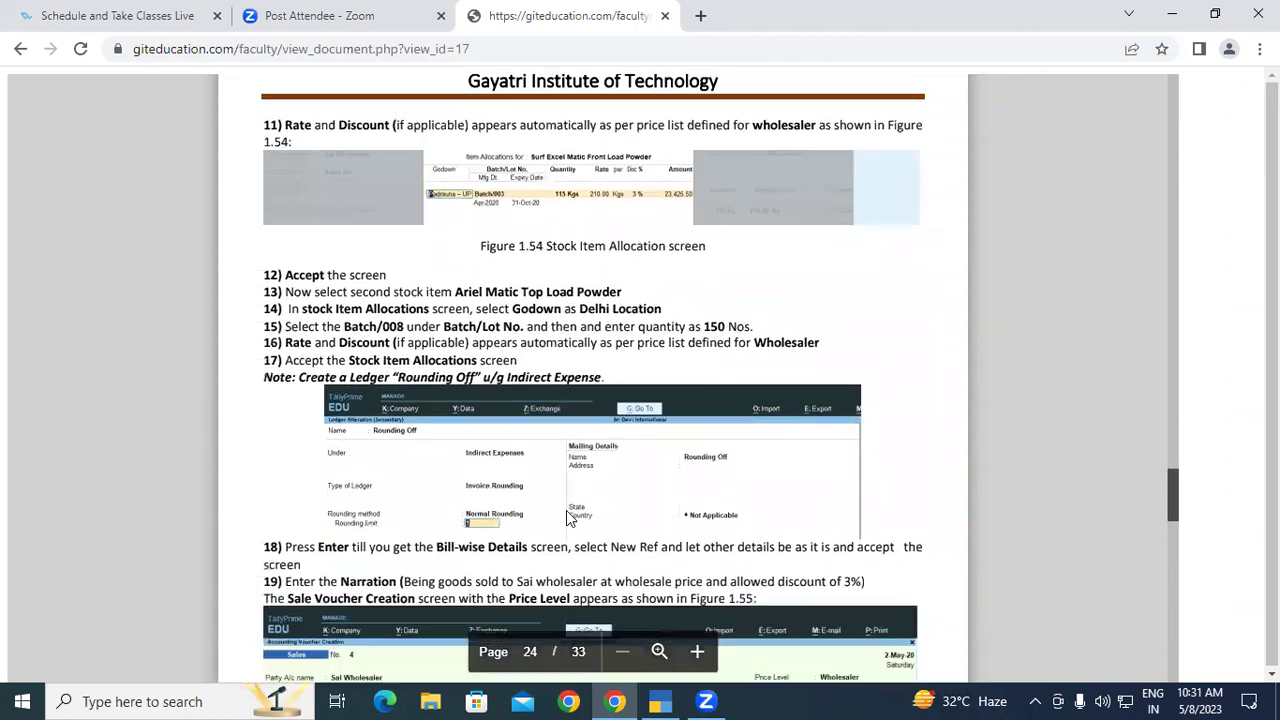
Accept New Ref 4 in bill-wise details and save invoice No. 4 at 48,161.00.
click(661, 699)
key(Return)
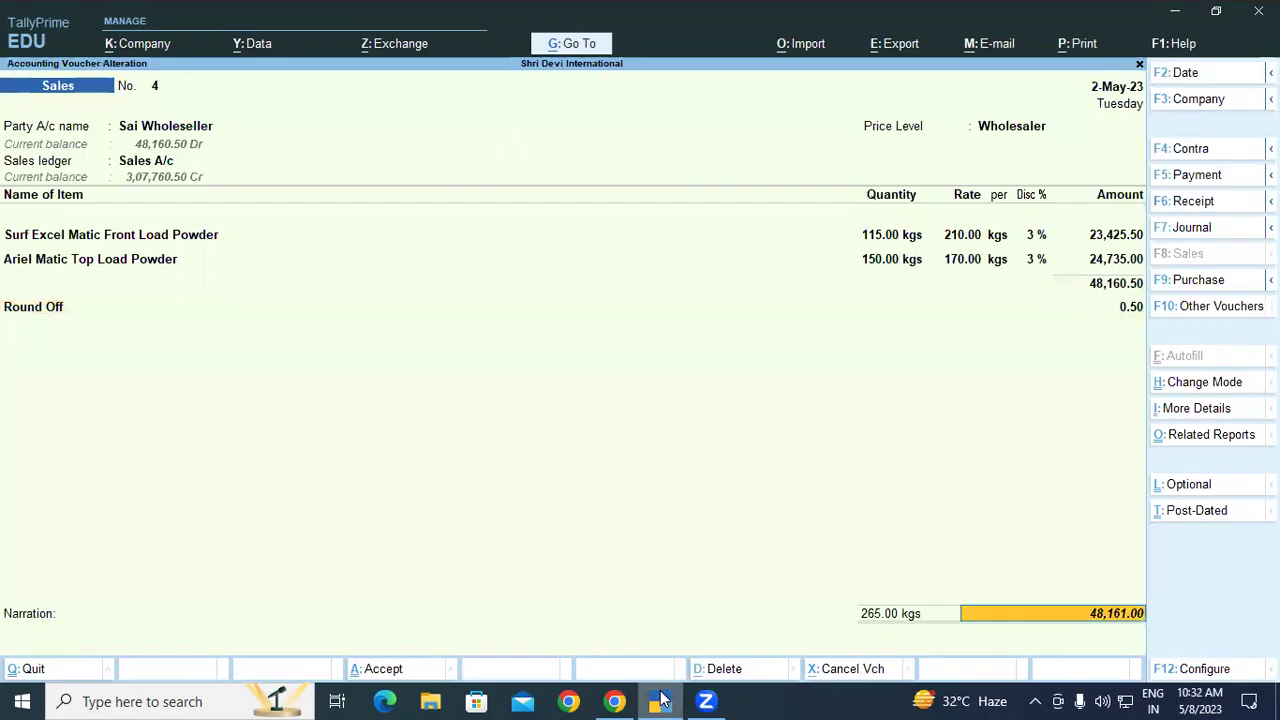
key(Return)
key(Return)
key(Return)
key(Return)
key(Return)
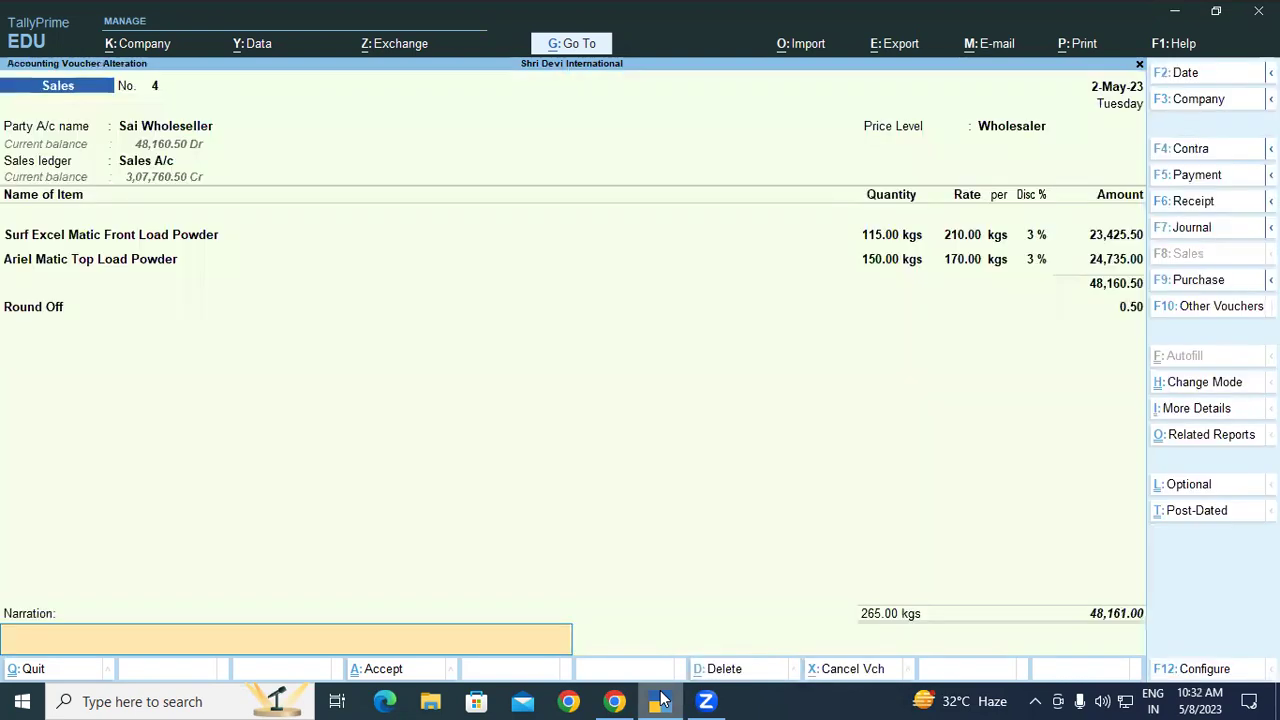
key(Return)
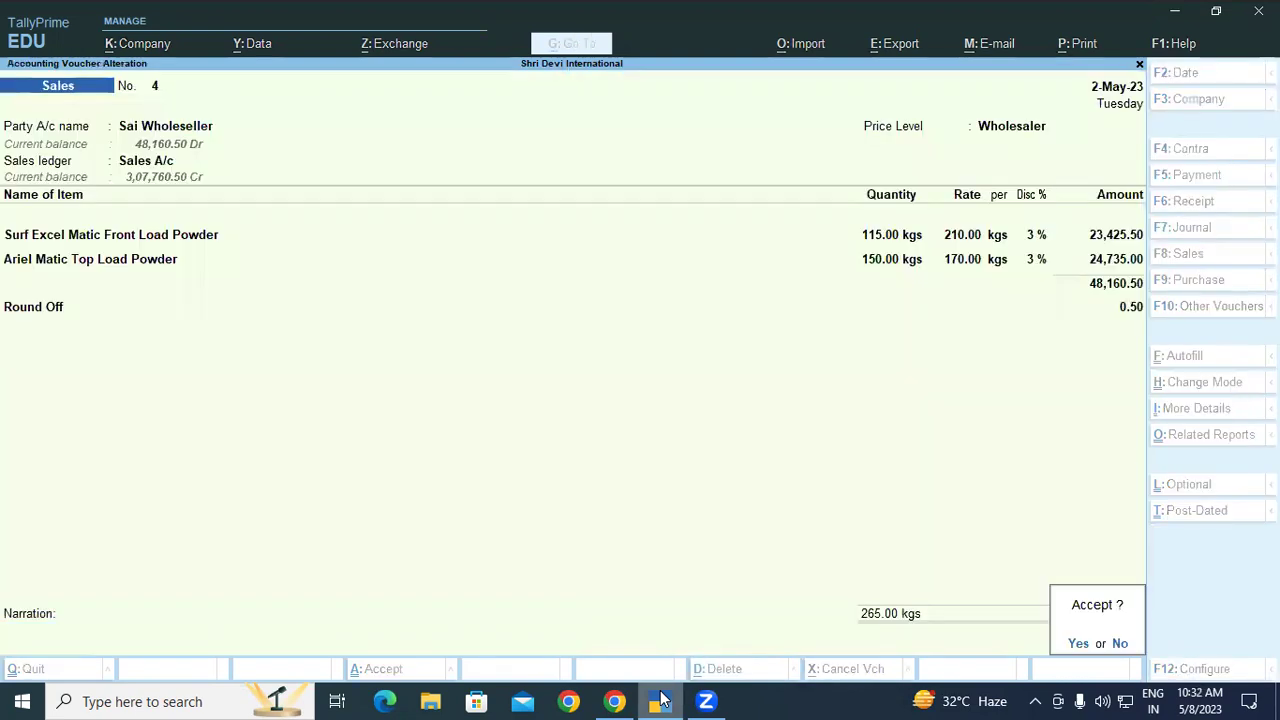
key(y)
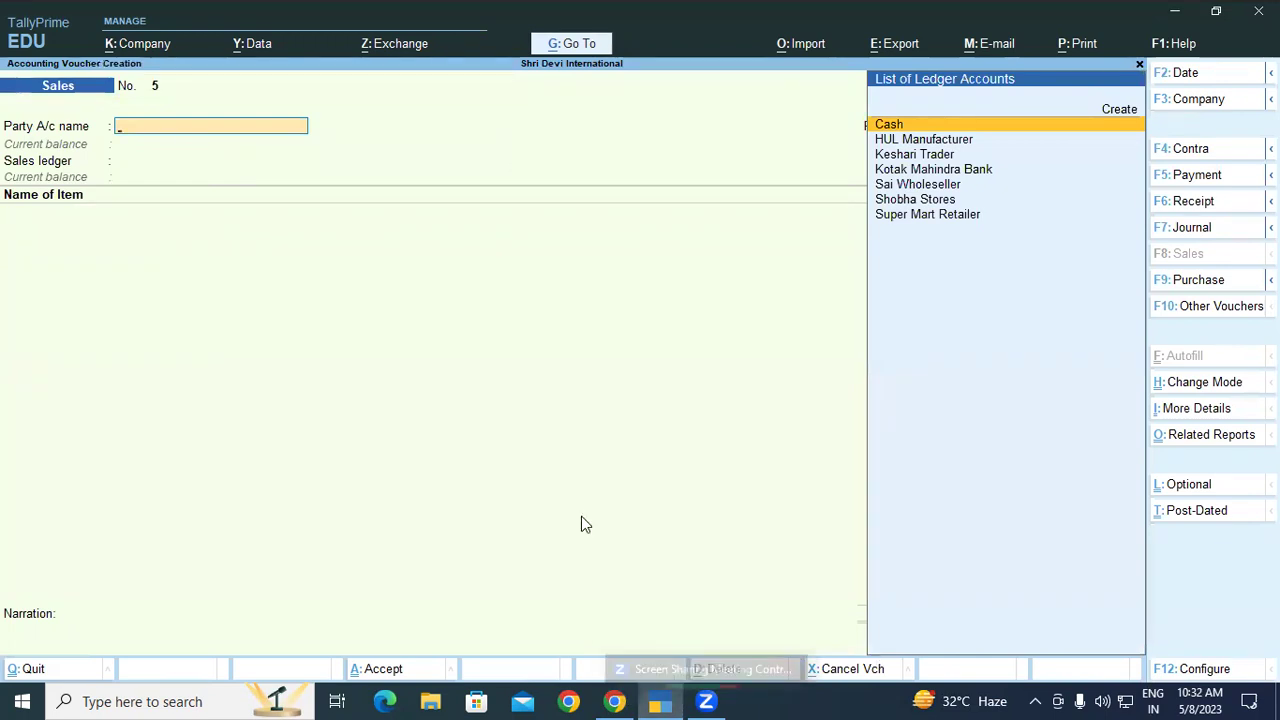
Read the guide's Activity 1: Rs 48,161 received from Sai wholesaler against bill 4.
key(alt+Tab)
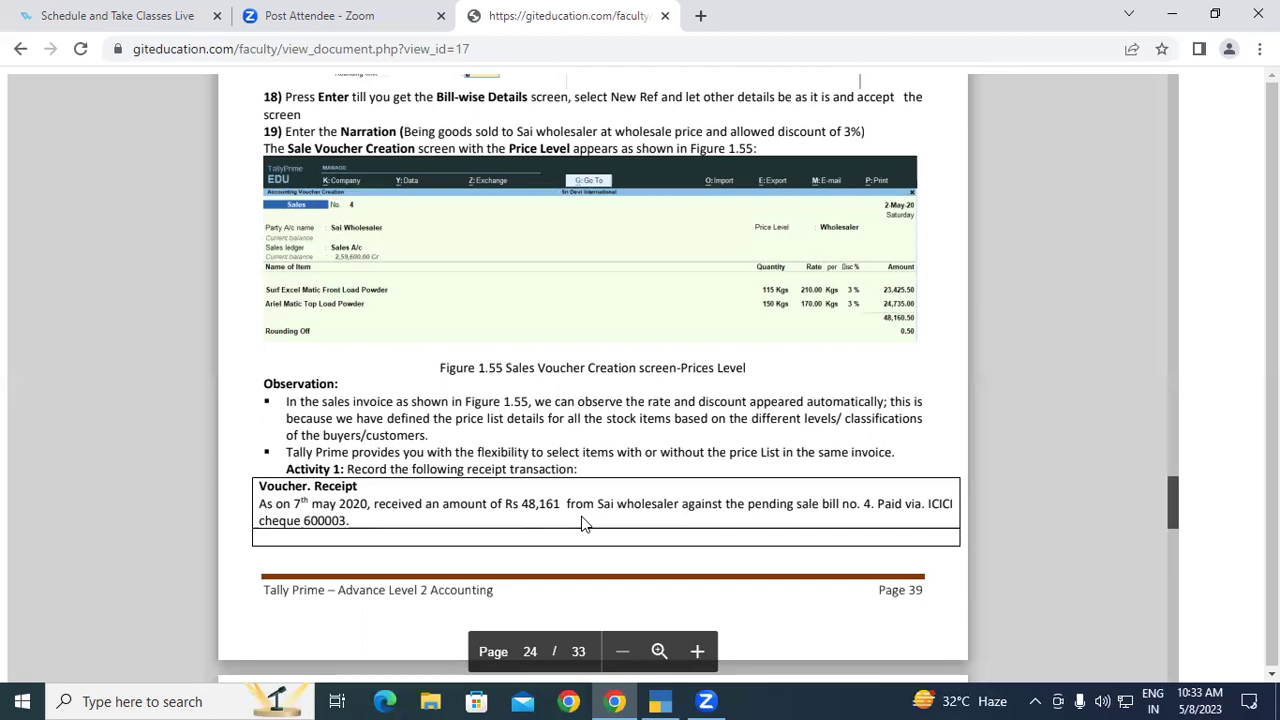
Start Receipt No. 5 crediting Sai Wholeseller 48,161.00 against existing bill 4.
click(668, 700)
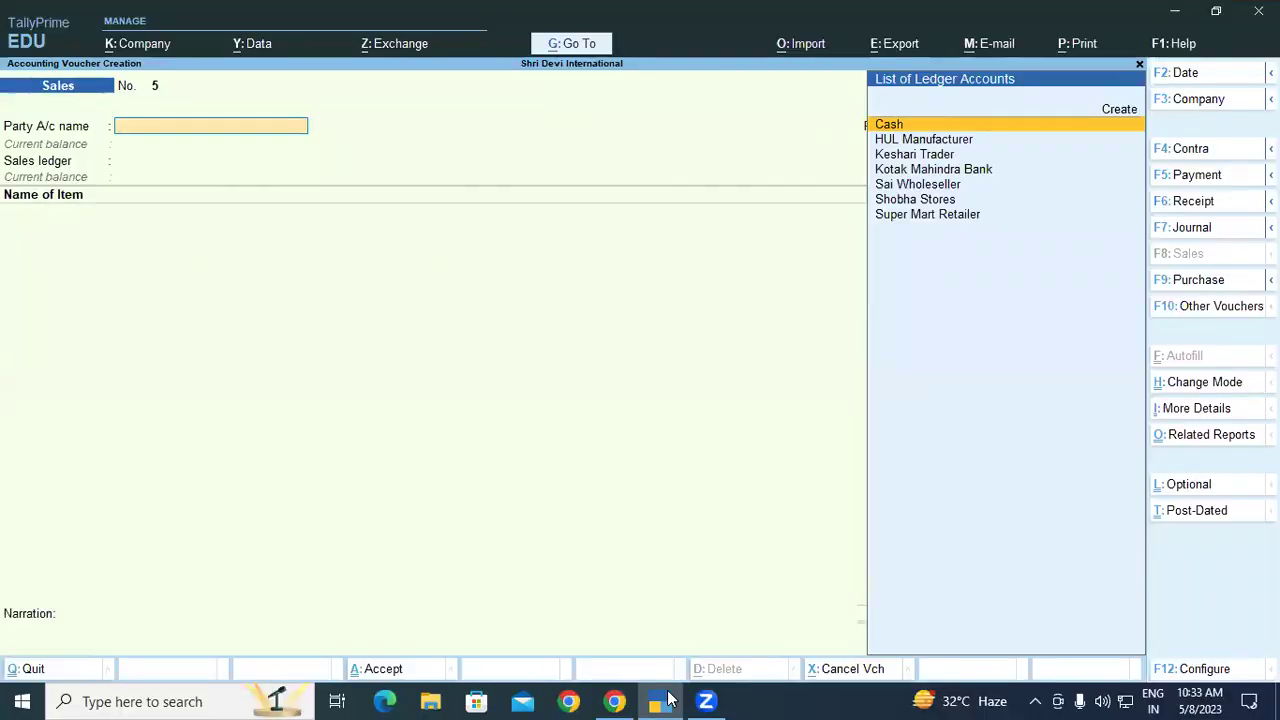
key(F6)
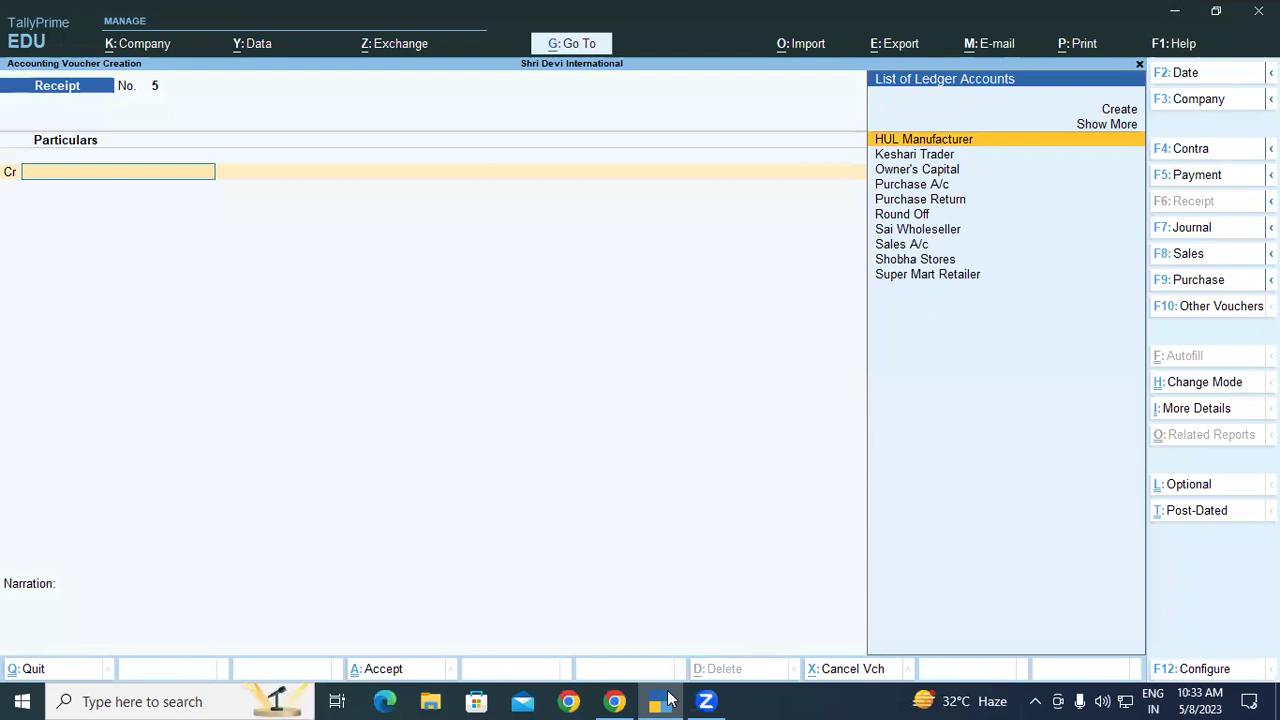
text(Sai Wholeseller)
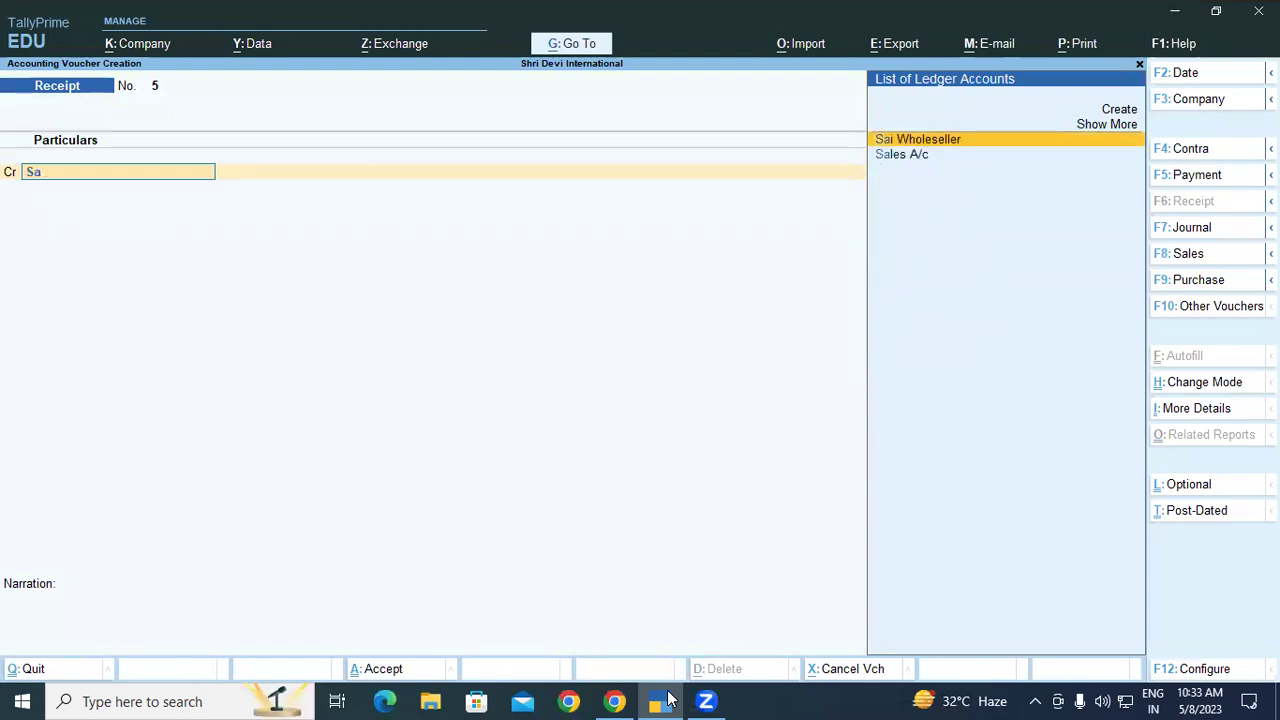
key(Return)
key(Return)
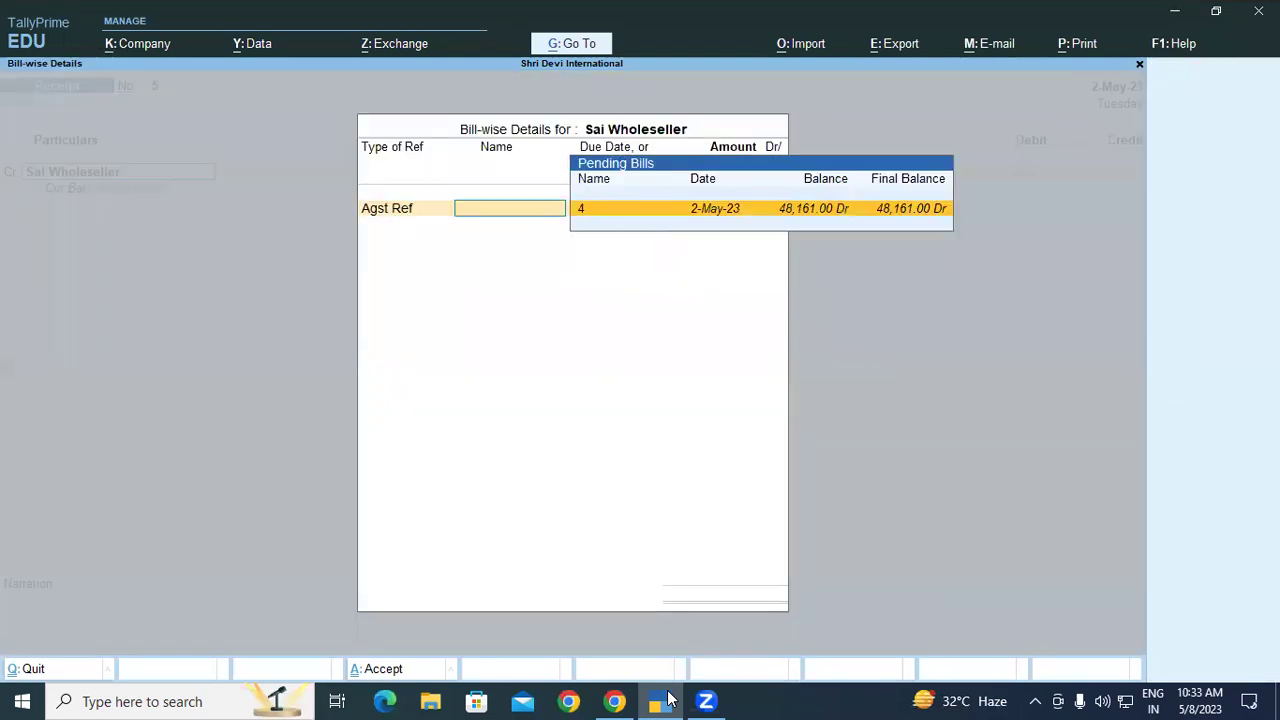
key(Return)
key(Return)
key(Return)
key(Return)
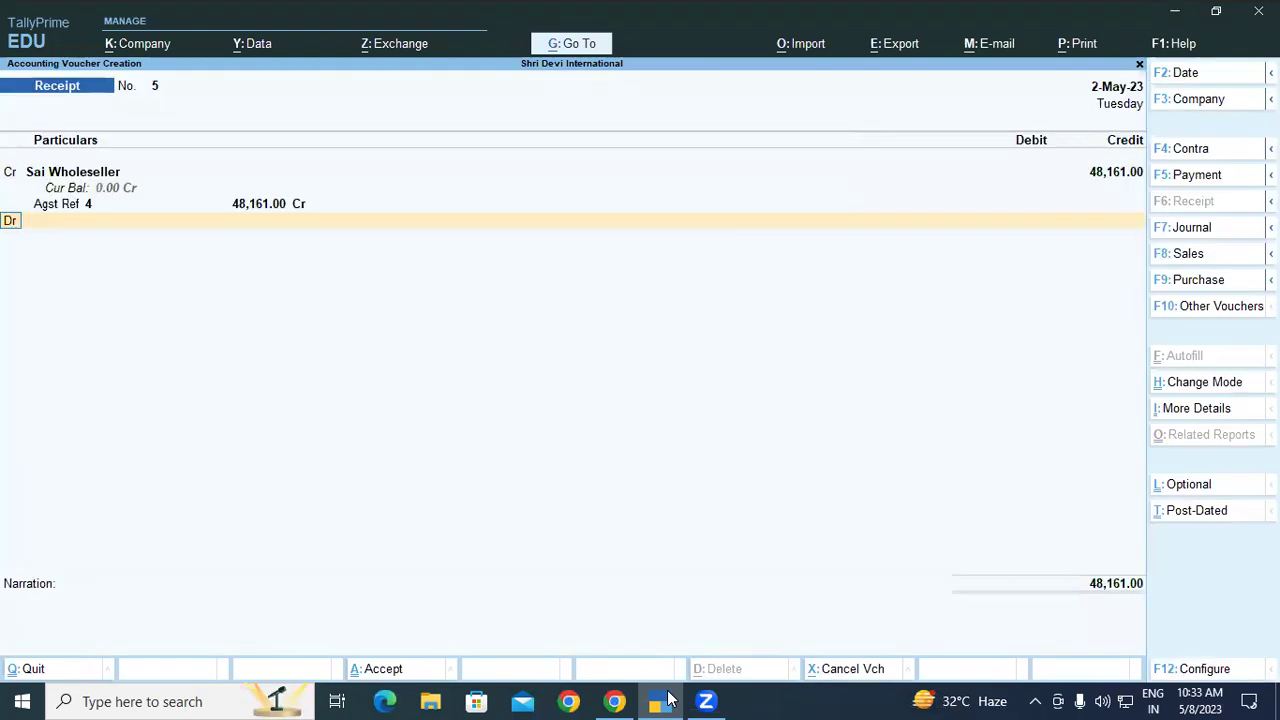
key(Return)
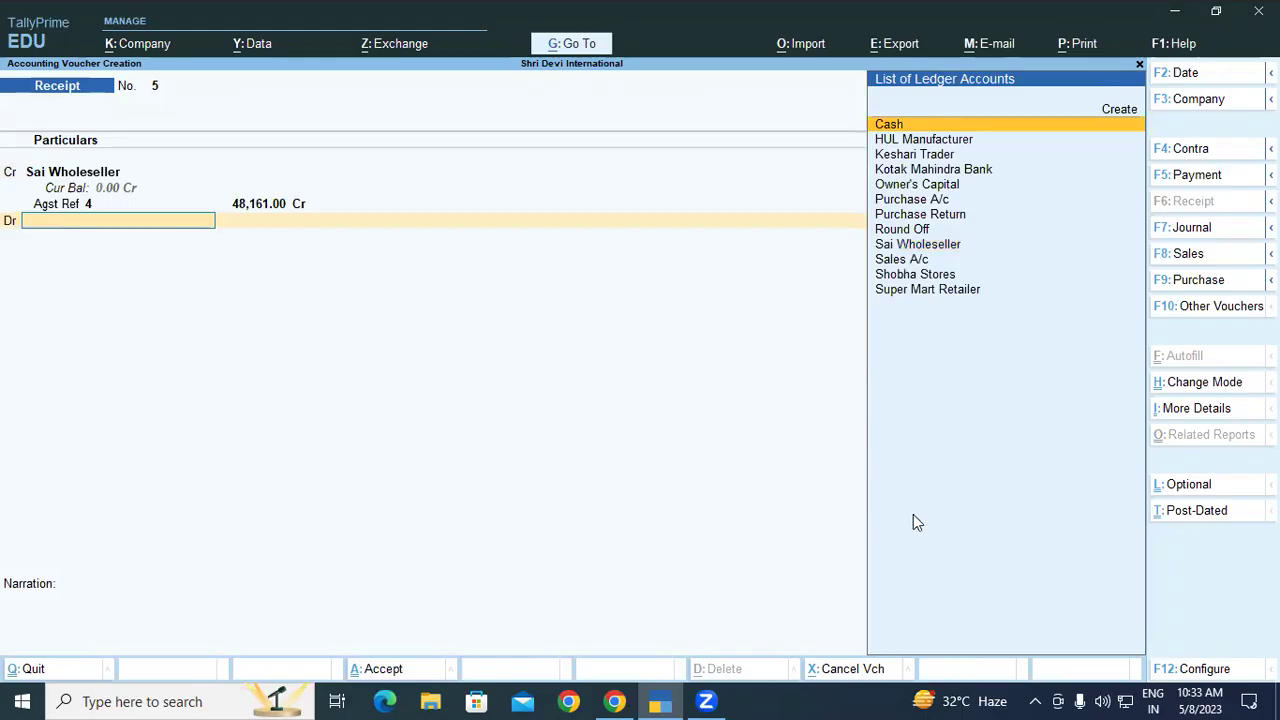
key(alt+Tab)
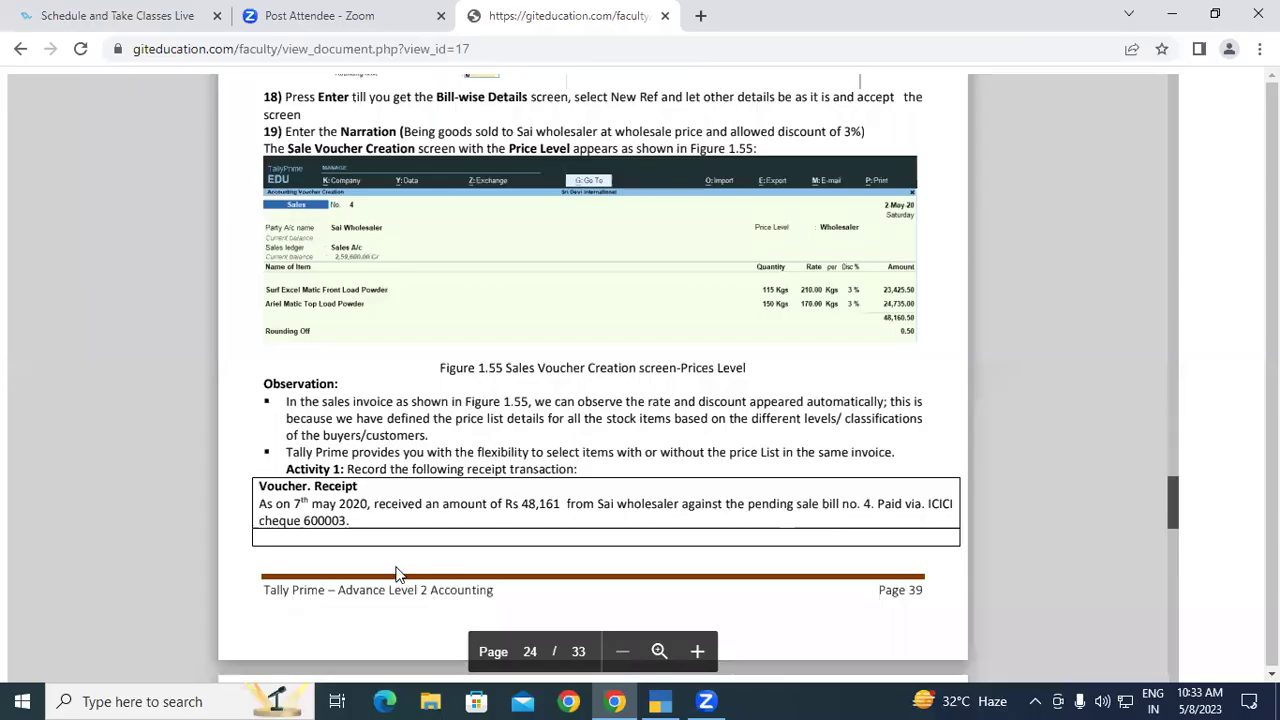
Create an 'Icici Bank' ledger under Bank Accounts as the 48,161.00 debit on Receipt No. 5.
click(660, 701)
key(alt+c)
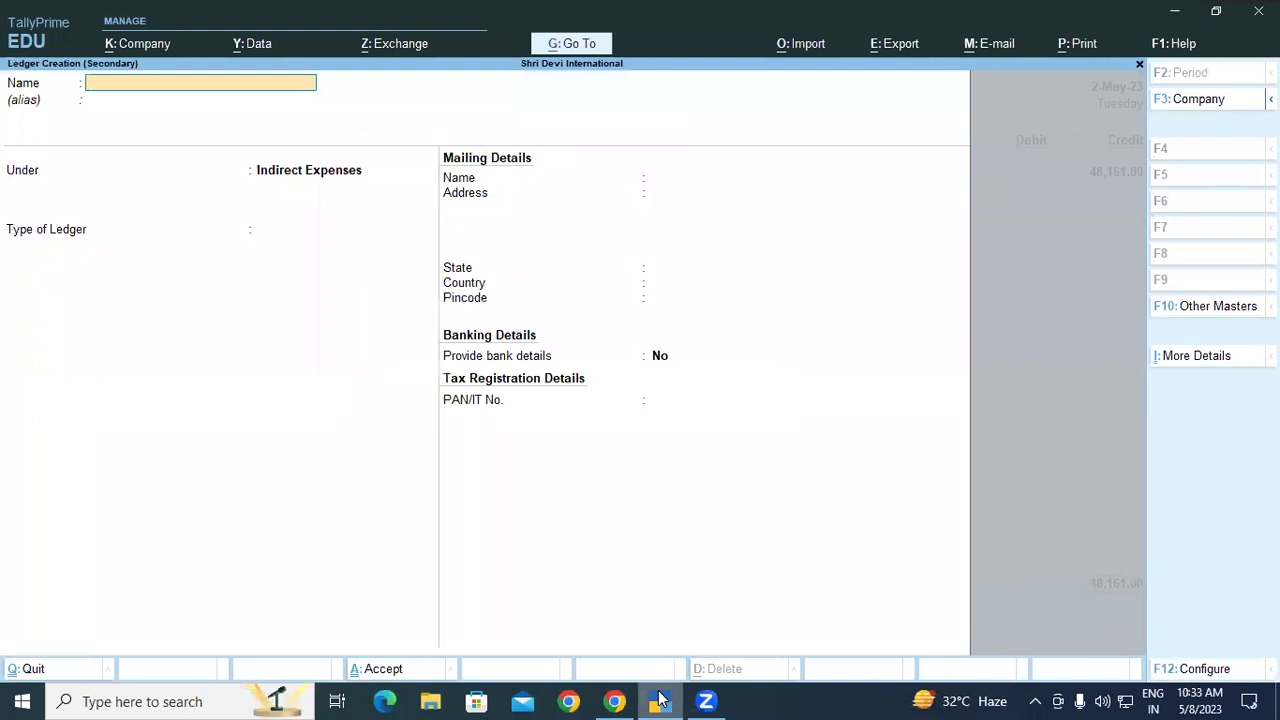
text(Icici Bank)
key(Return)
key(Return)
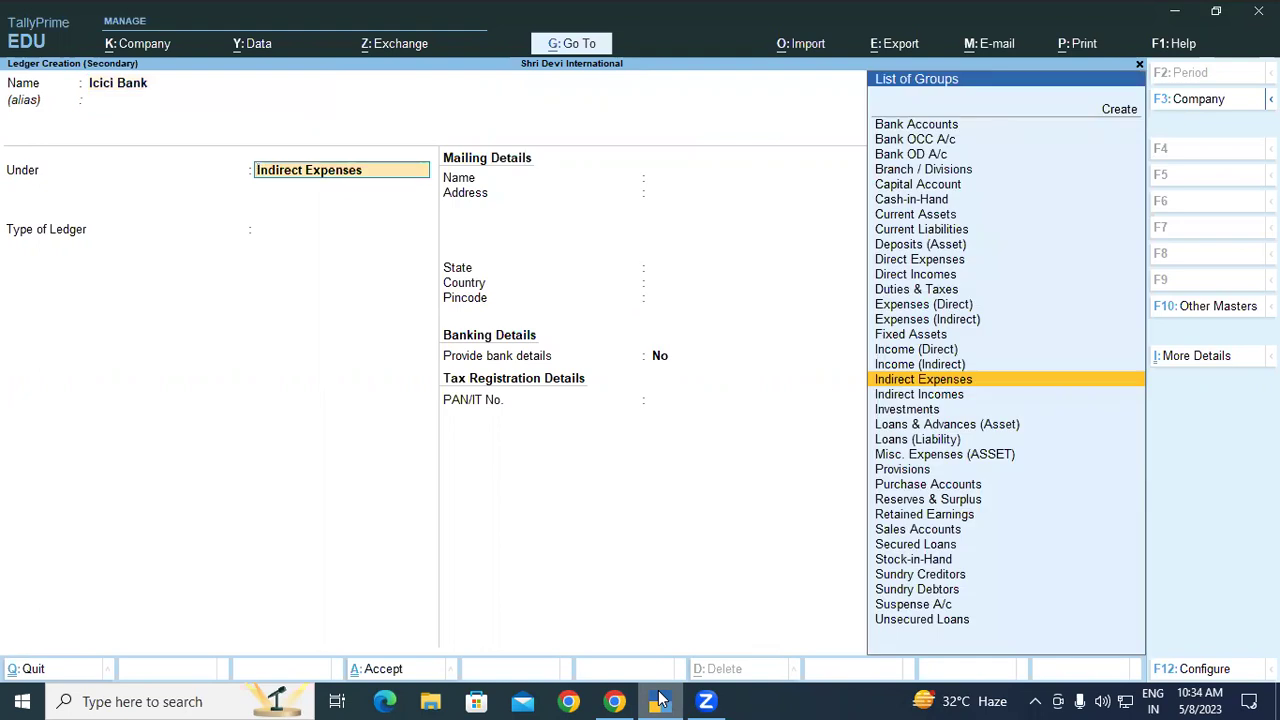
text(Ban)
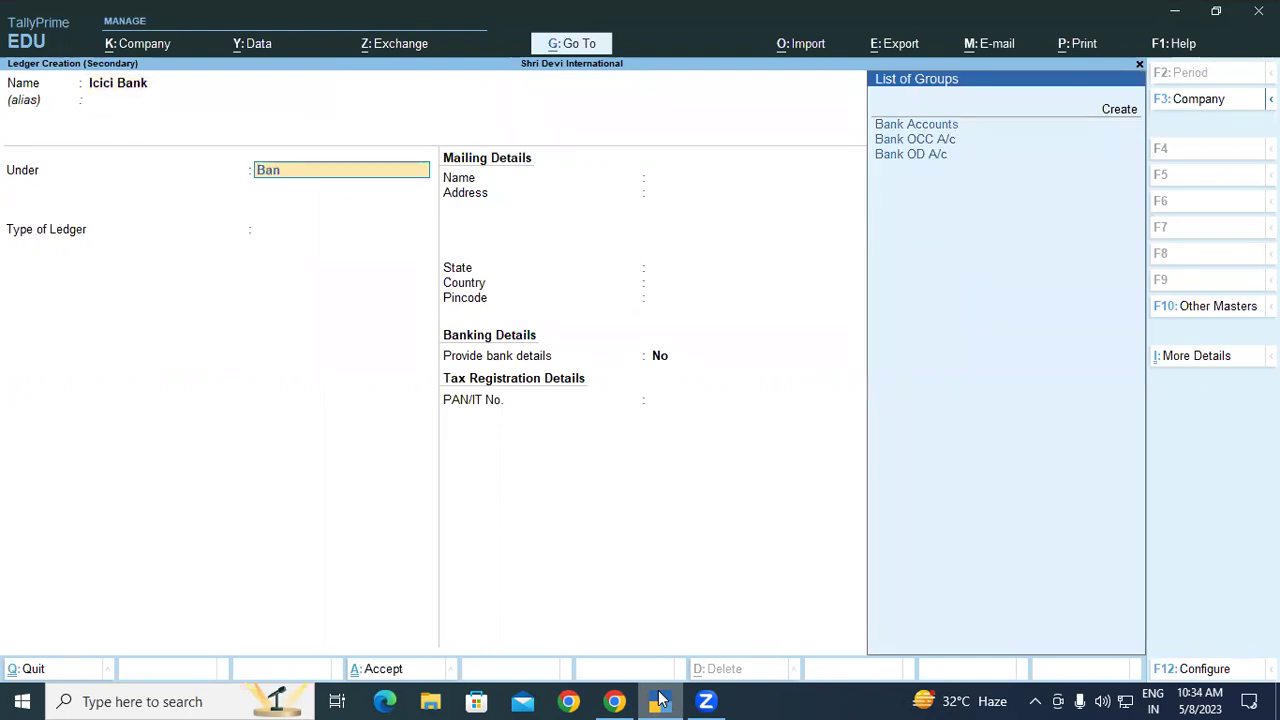
key(Return)
key(Return)
key(Return)
key(Return)
key(Return)
key(Return)
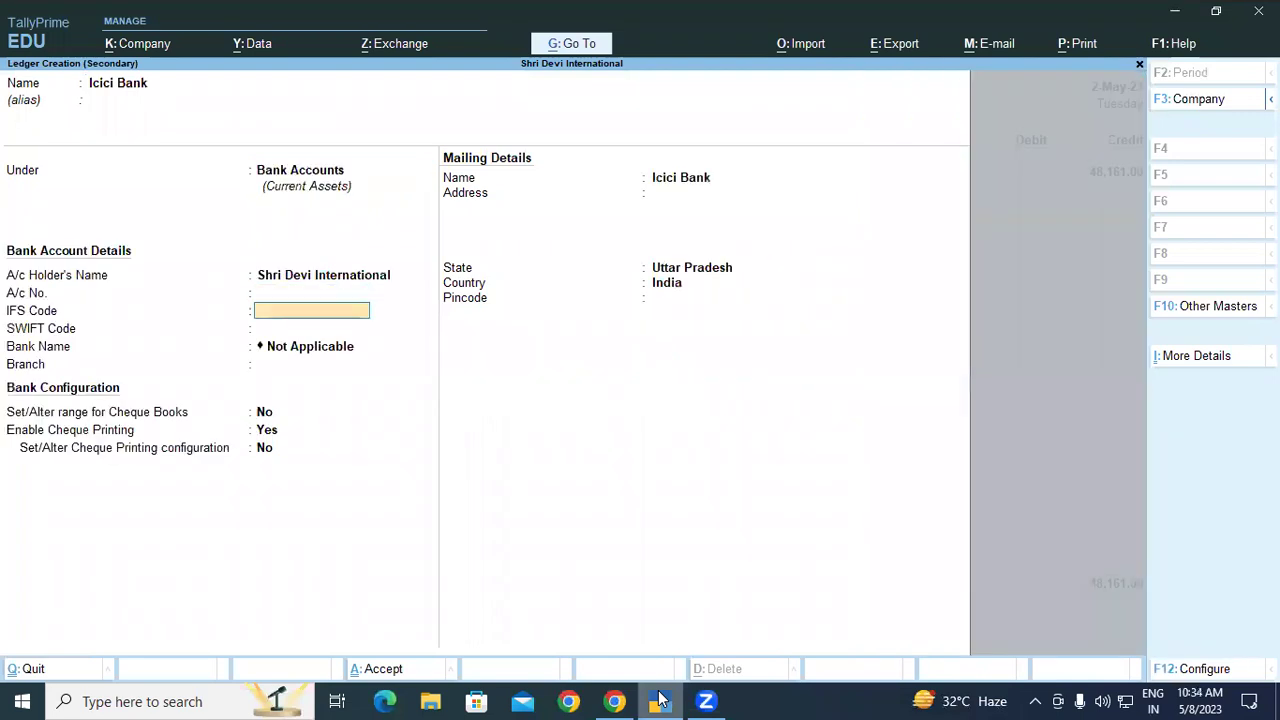
key(Return)
key(Return)
key(Return)
key(Return)
key(Return)
key(Return)
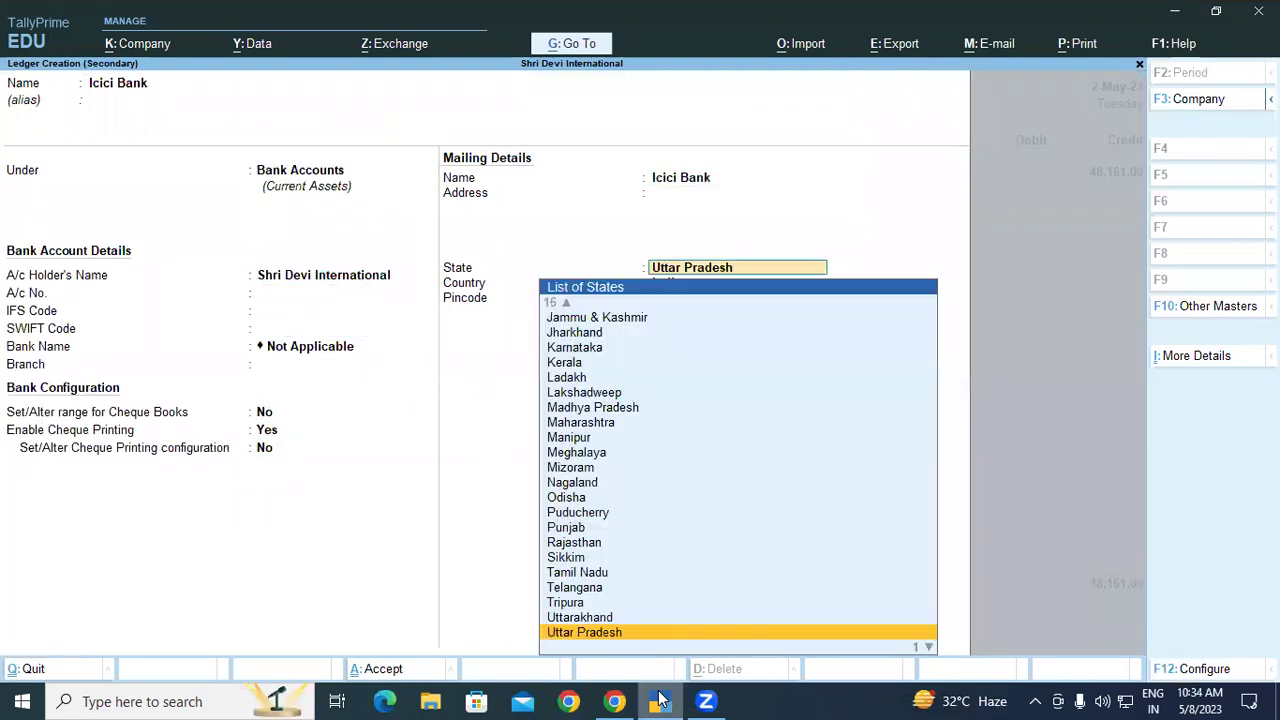
key(Return)
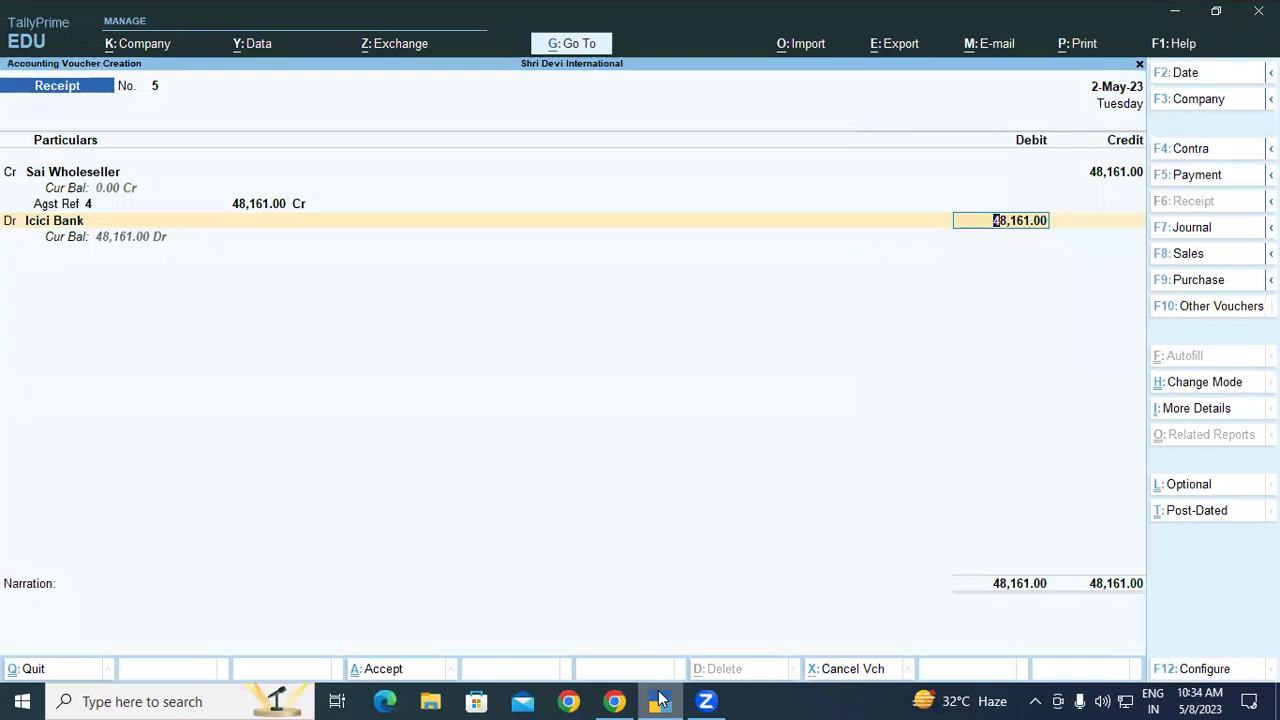
Record the bank allocation as Cheque/DD with instrument number 600003, dated 2-May-23.
key(Return)
key(Return)
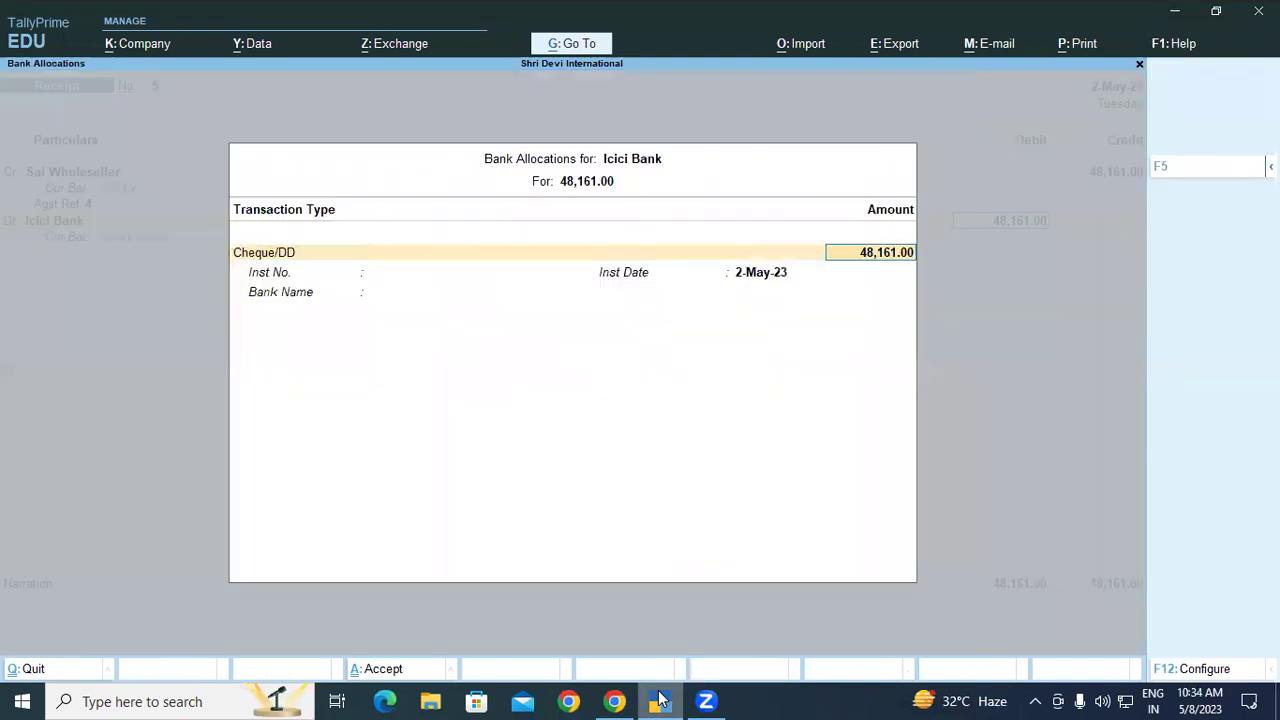
key(Return)
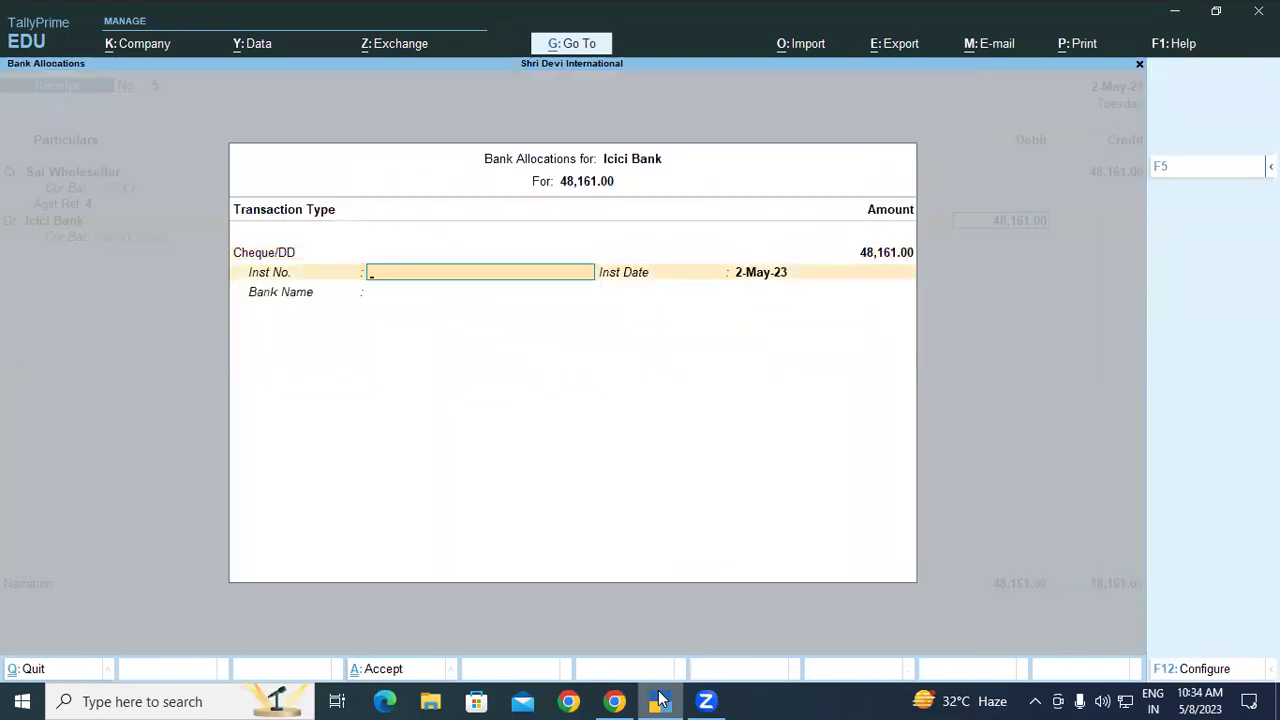
click(614, 701)
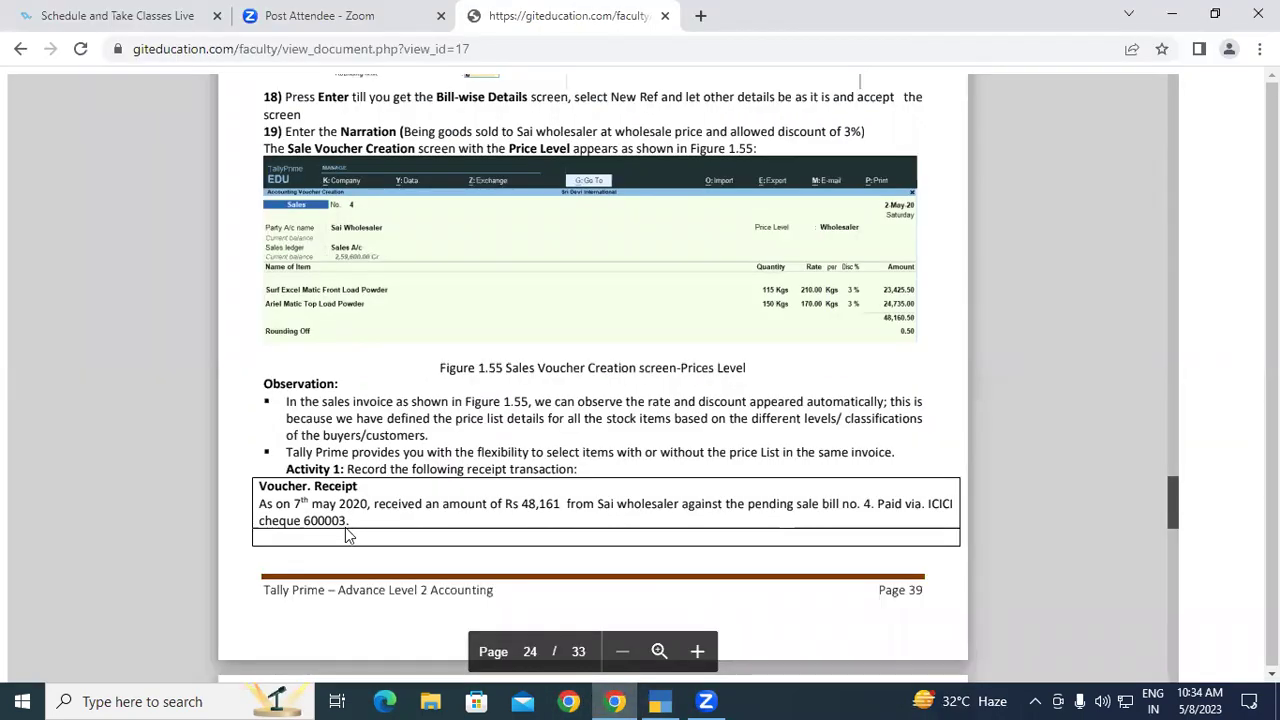
click(670, 700)
text(000)
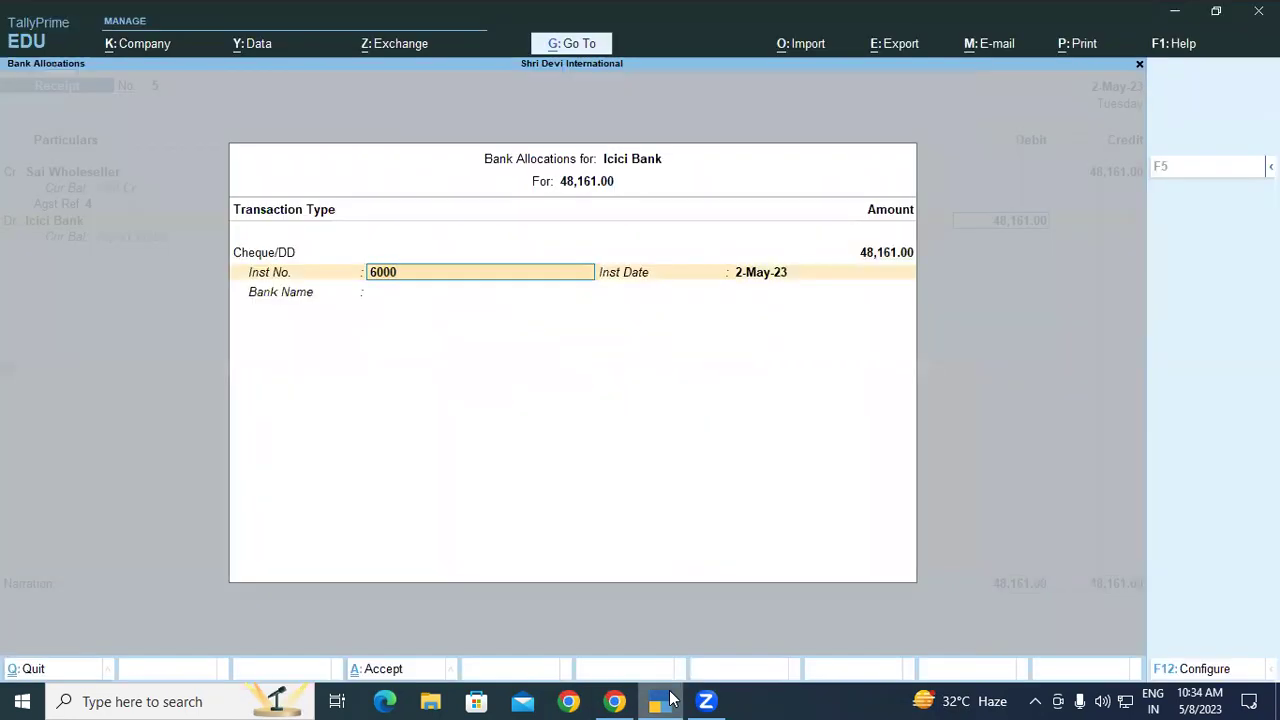
text(3)
key(Return)
key(Return)
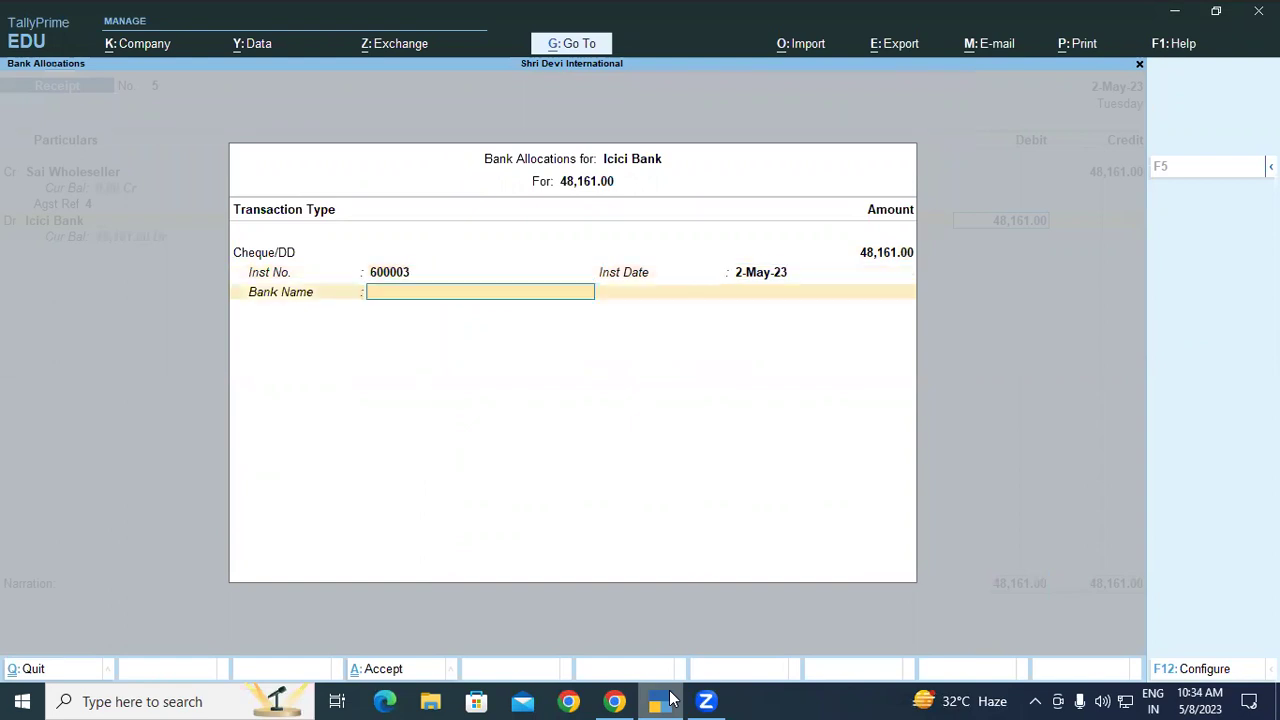
key(Return)
key(Return)
key(Return)
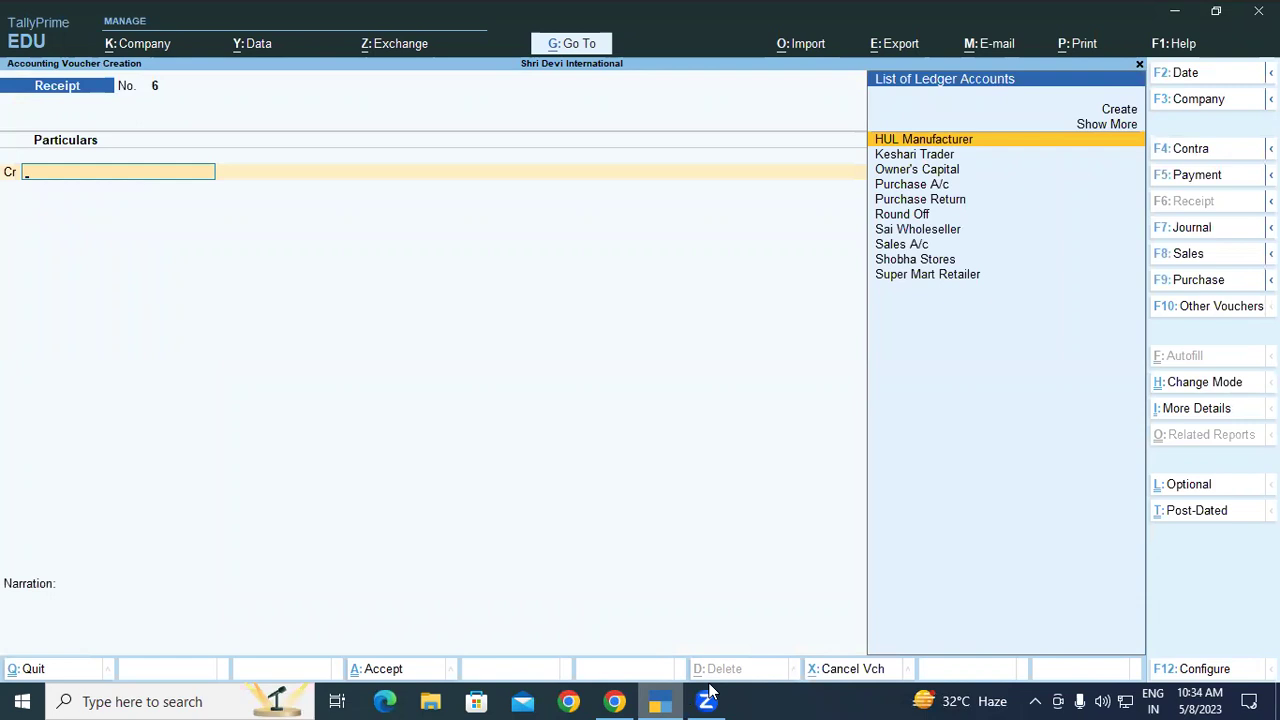
Check Figure 1.56 in the guide, then reopen Receipt No. 5 for alteration.
mouse_move(617, 700)
click(645, 560)
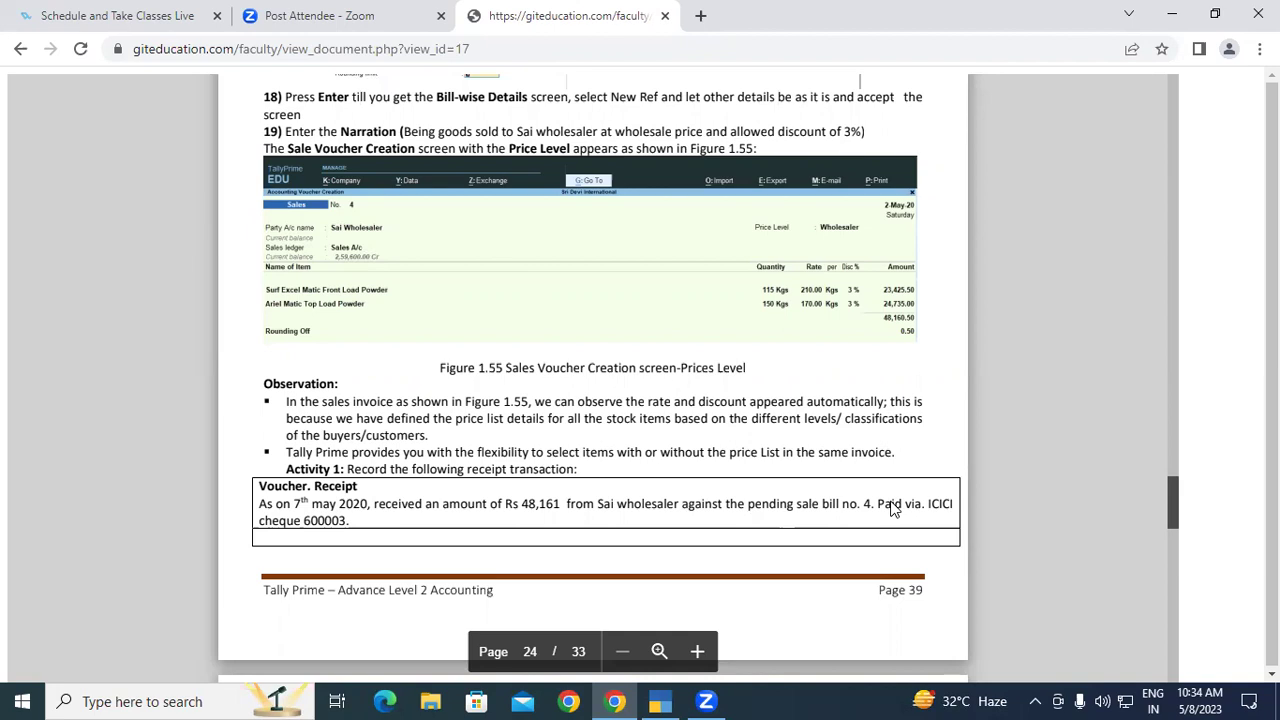
scroll(893, 510, down, 3)
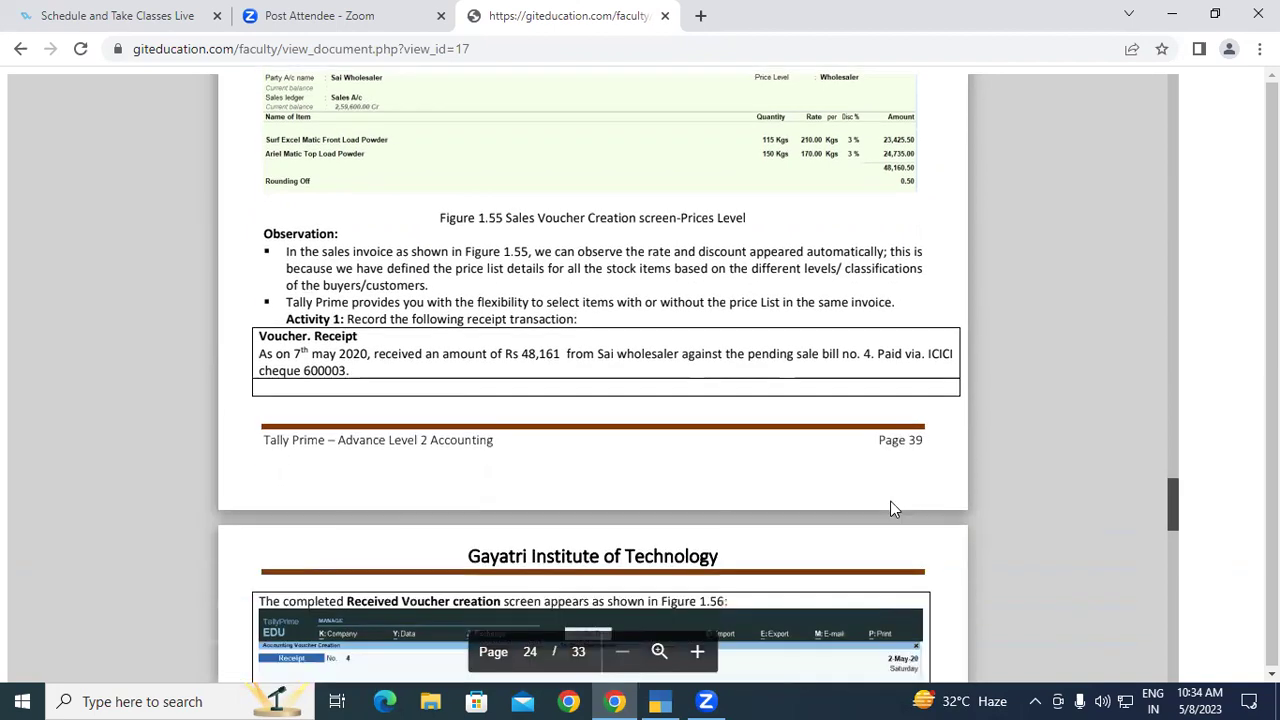
click(672, 700)
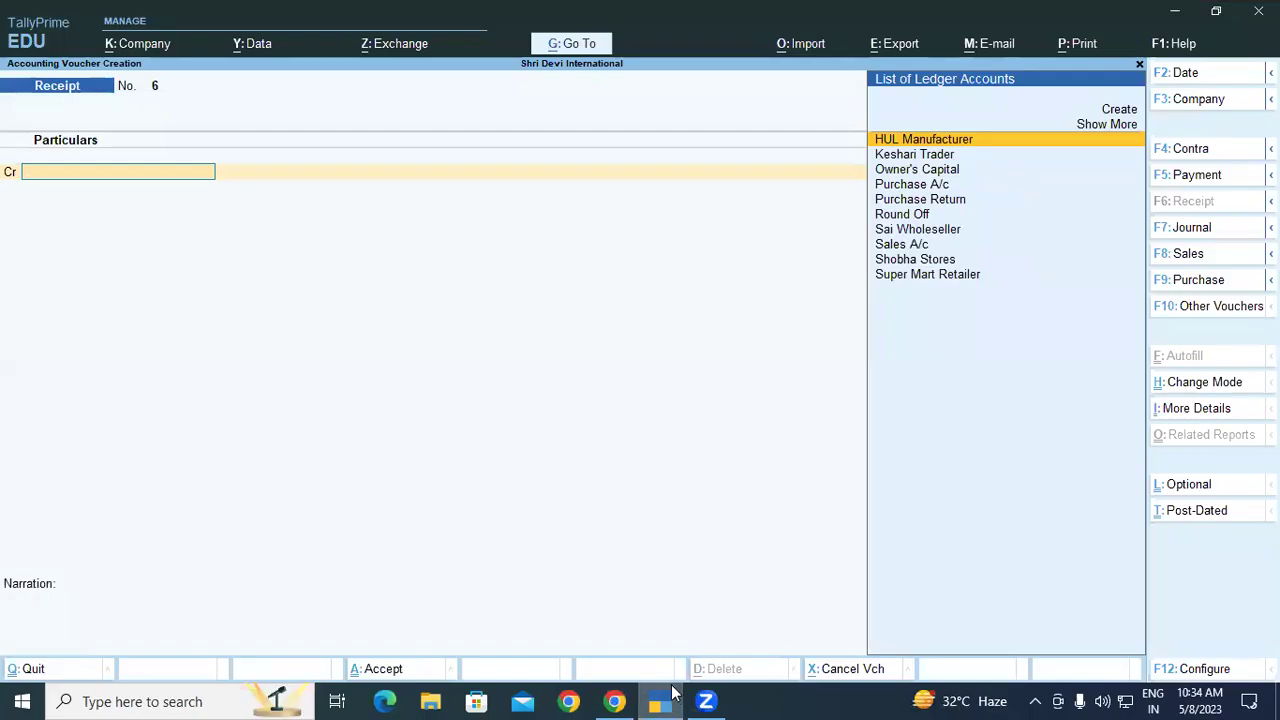
key(Page_Up)
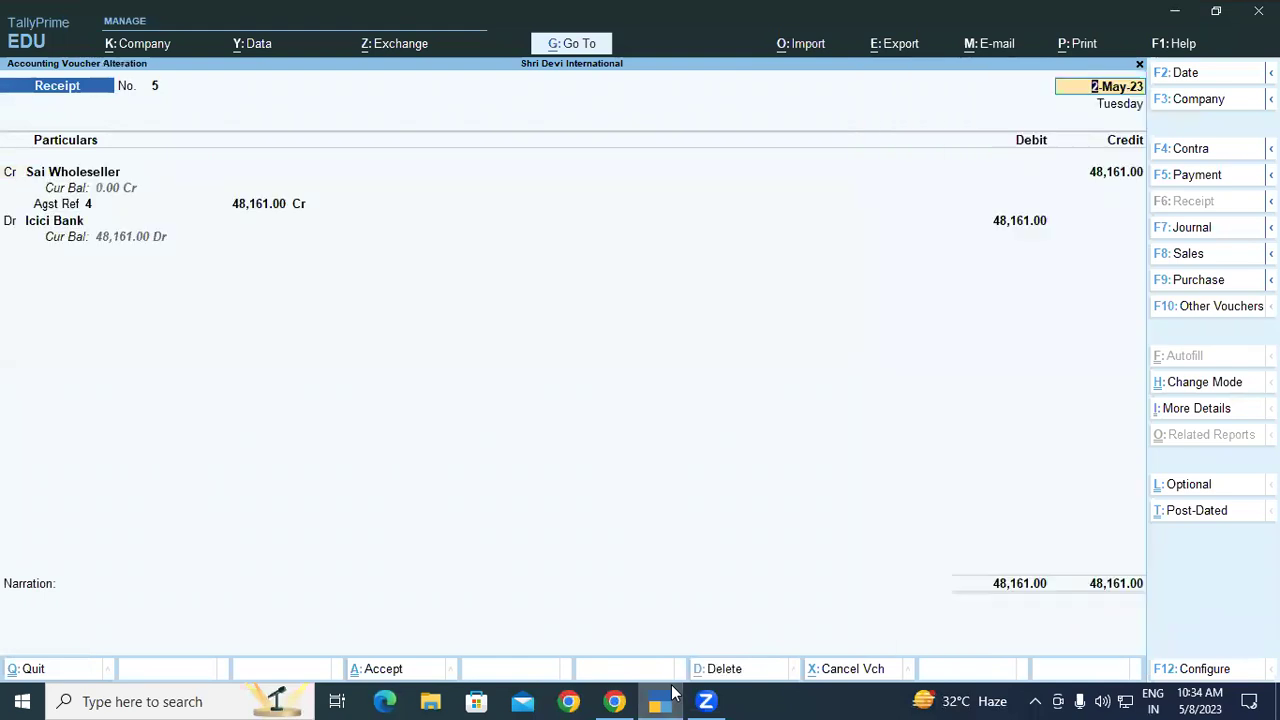
Change Receipt No. 5's debit ledger to Kotak Mahindra Bank.
click(66, 228)
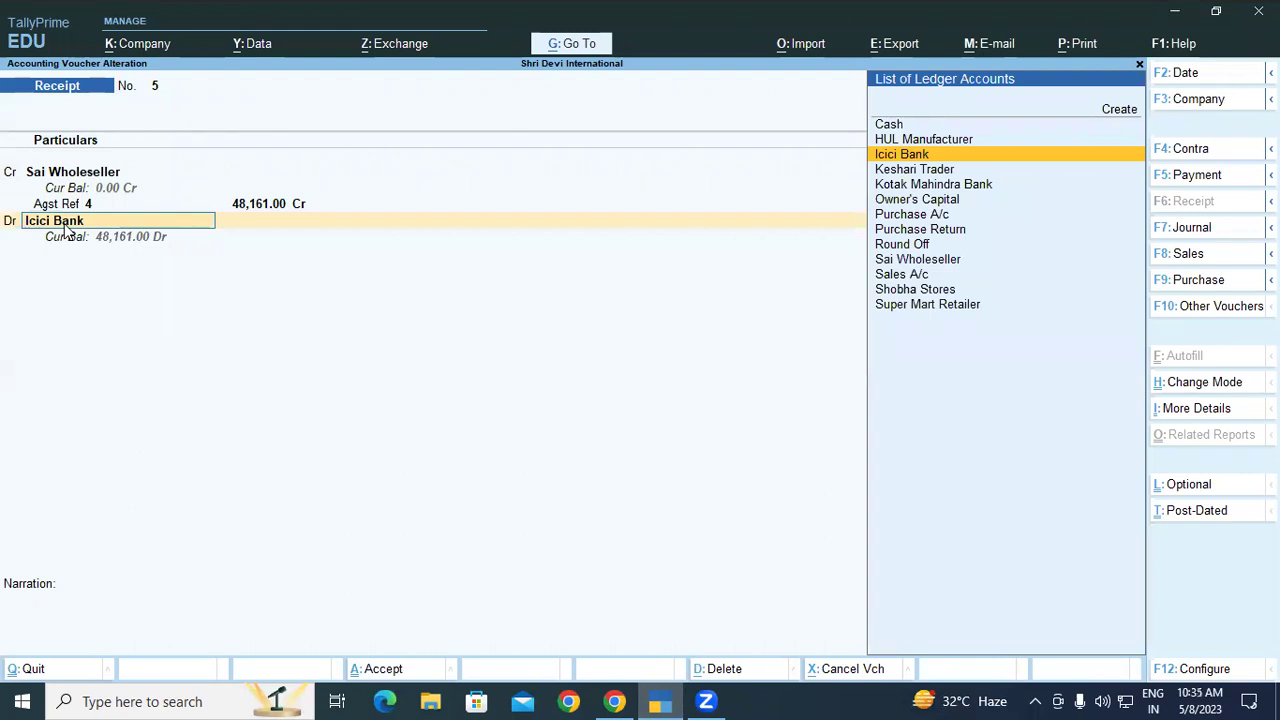
key(Down)
key(Down)
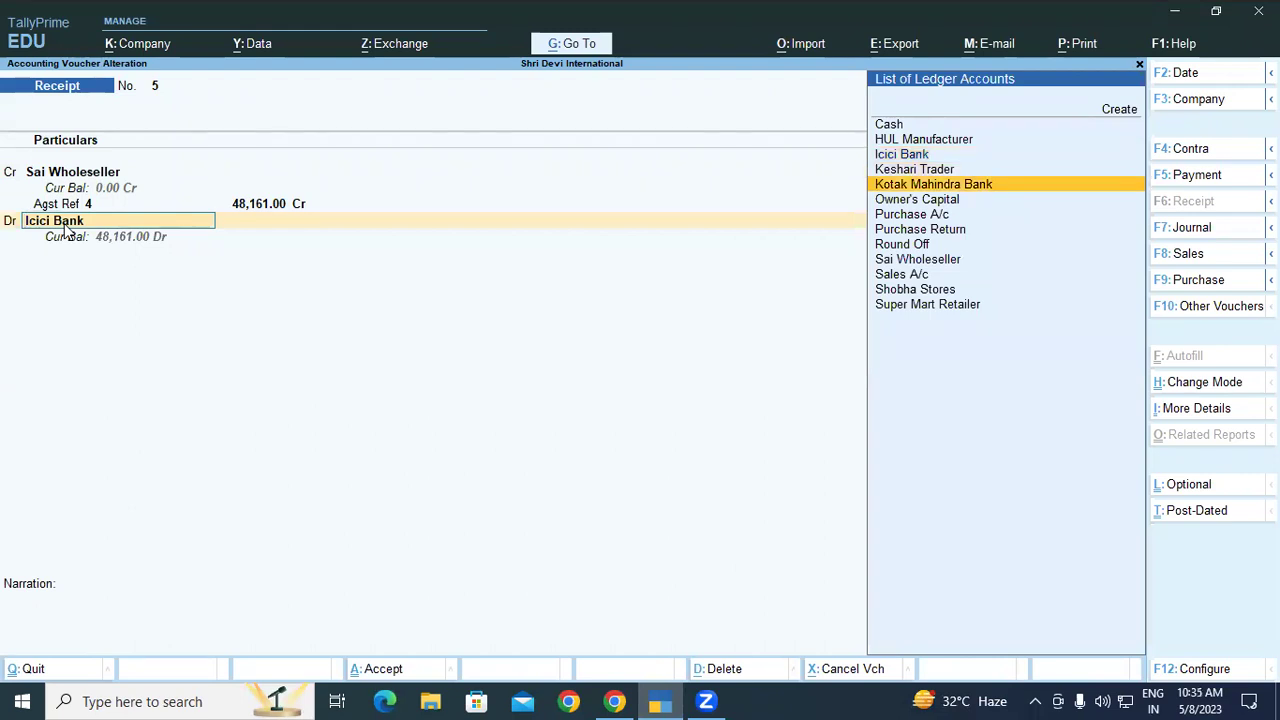
key(Return)
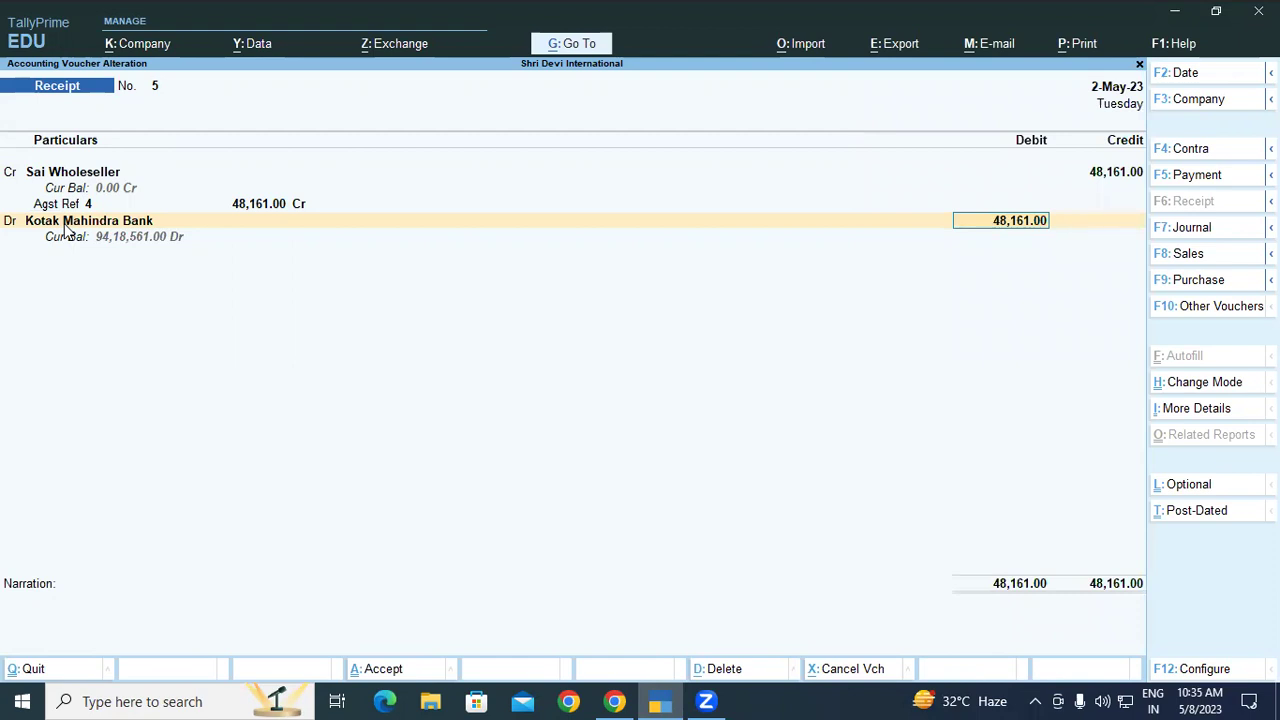
Specify ICICI as the cheque's bank name in bank allocations and save the receipt.
key(Return)
key(Return)
key(Return)
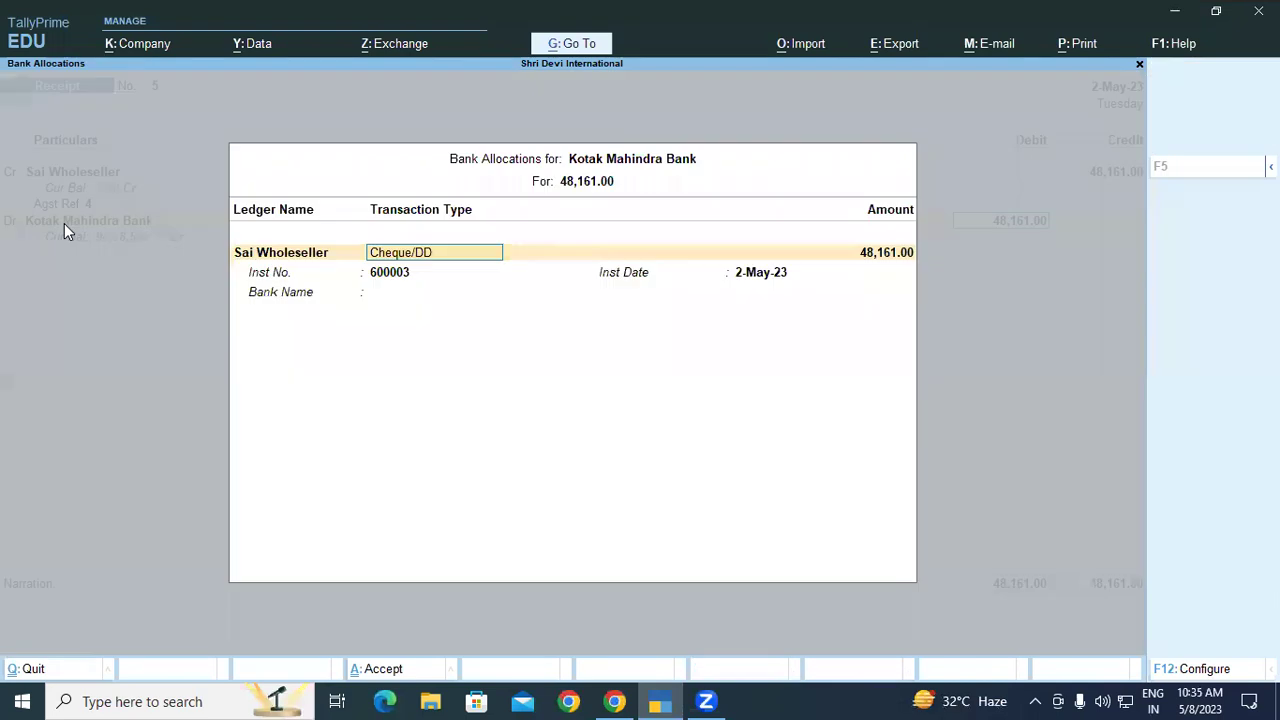
key(Return)
key(Return)
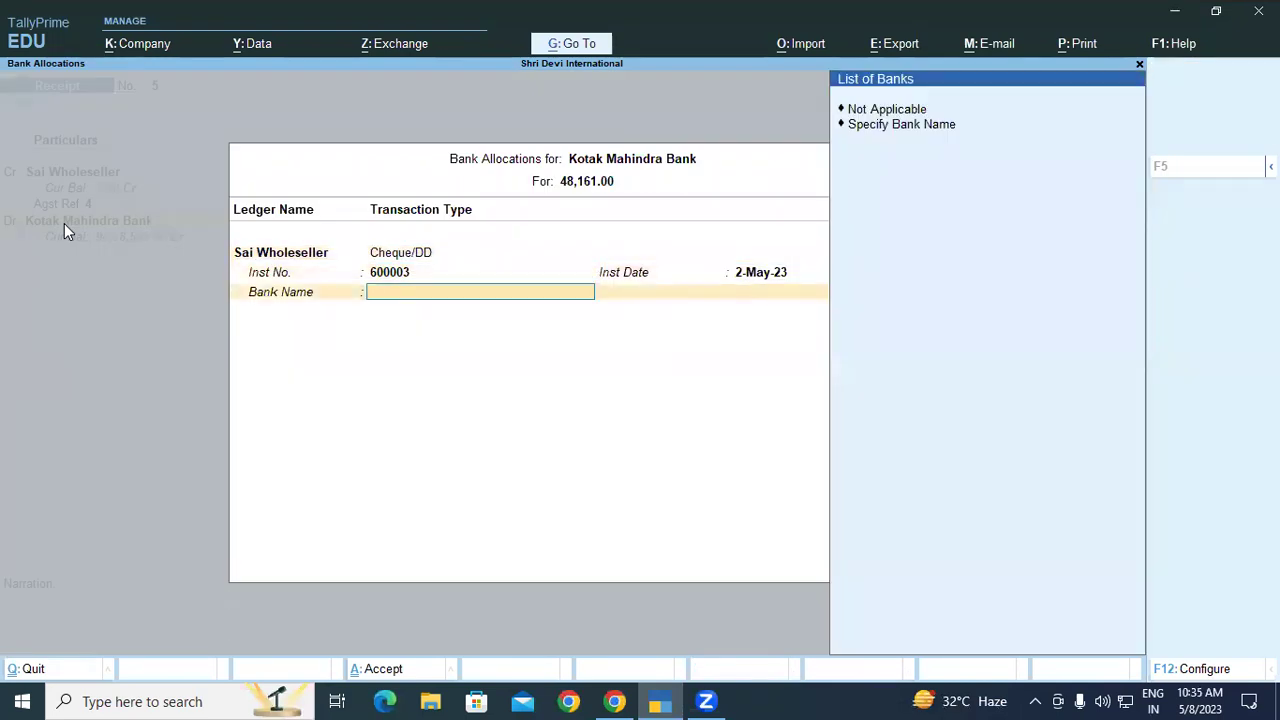
key(Down)
key(Return)
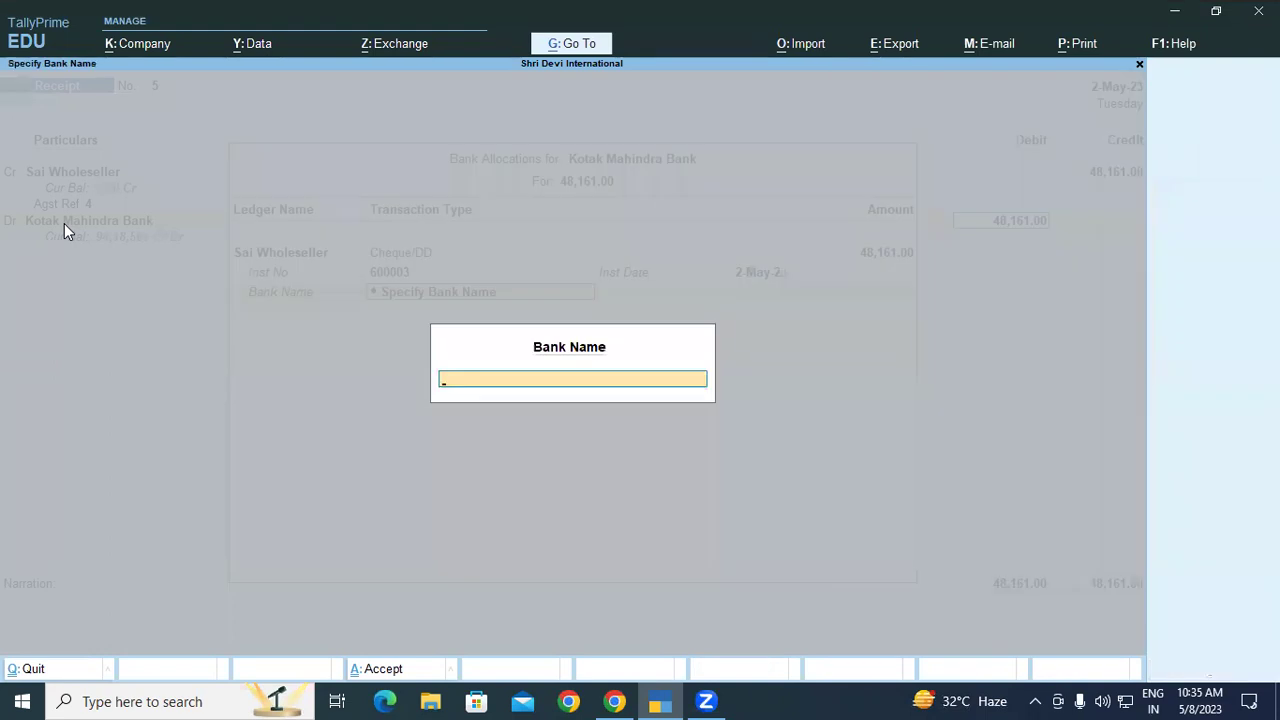
text(ICICI)
key(Return)
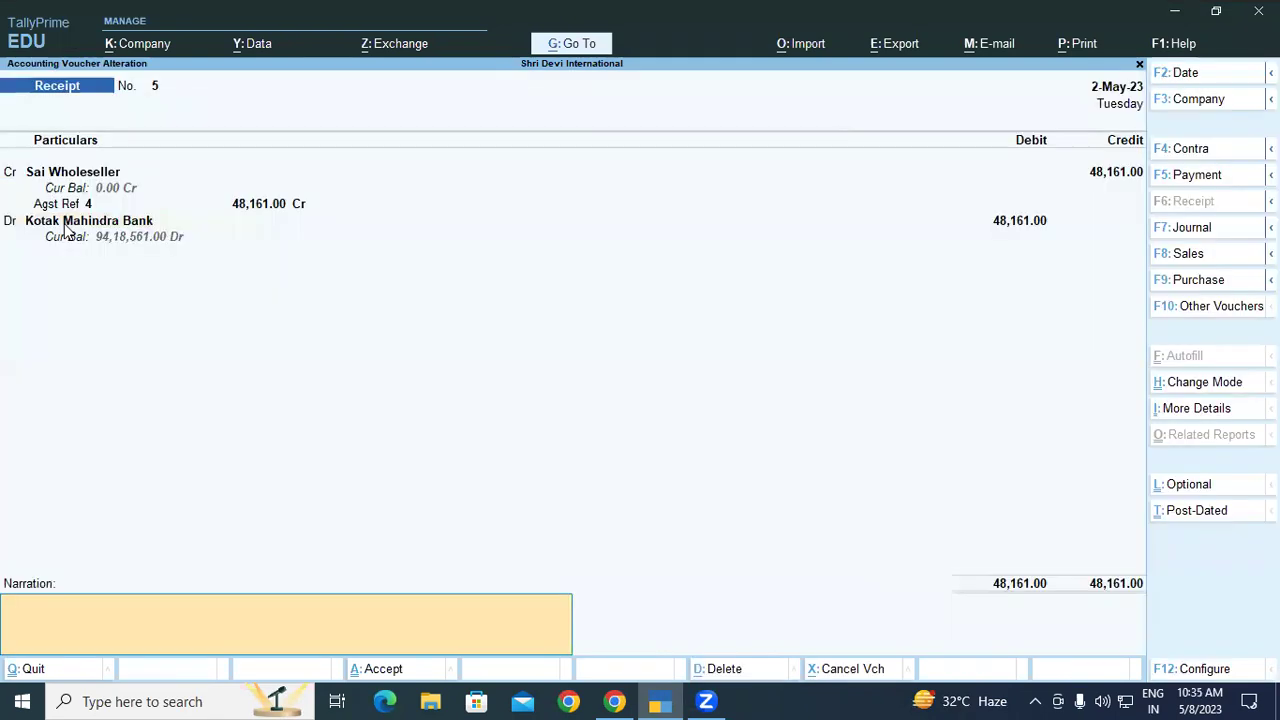
key(Return)
key(Return)
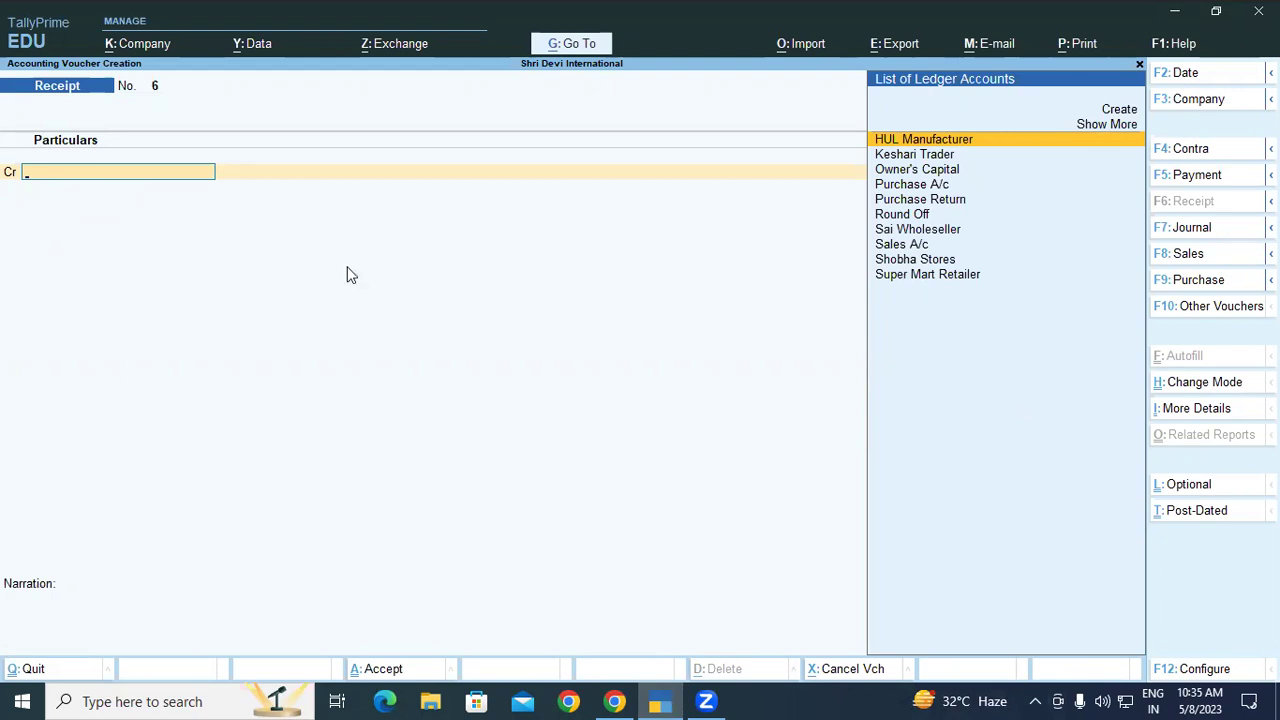
View the course PDF's Figure 1.56 of the completed receipt voucher.
key(alt+Tab)
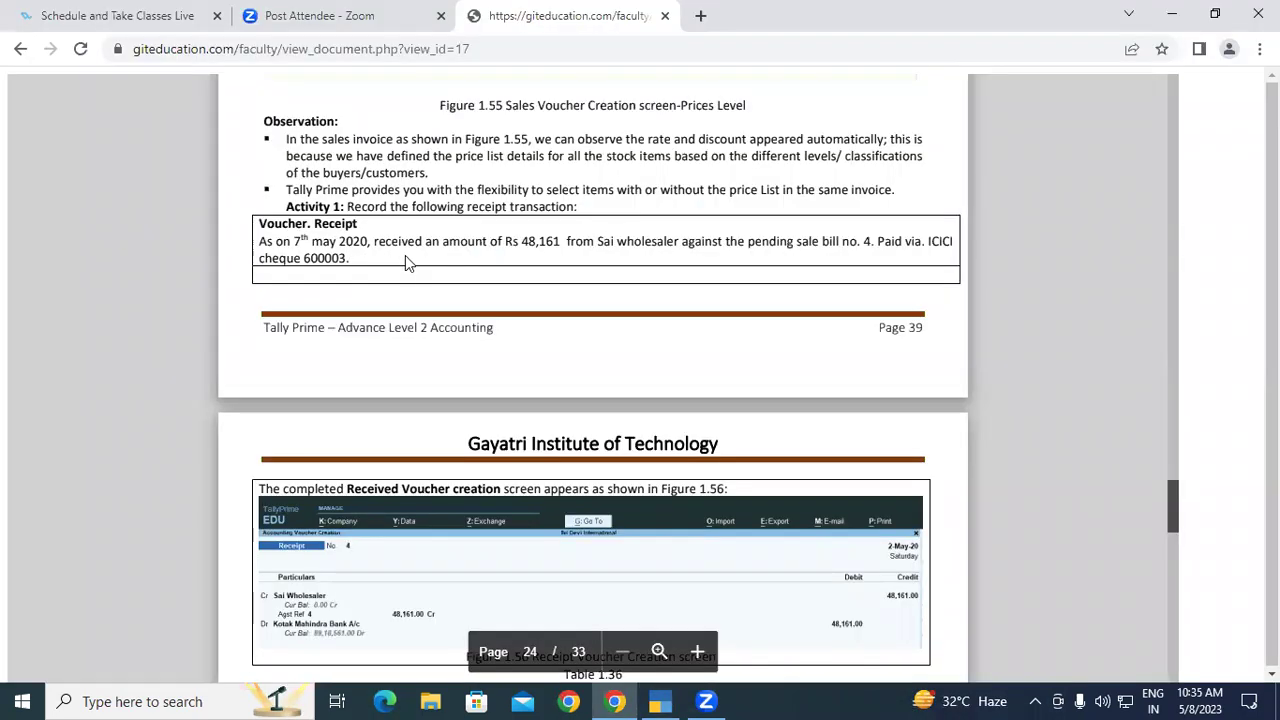